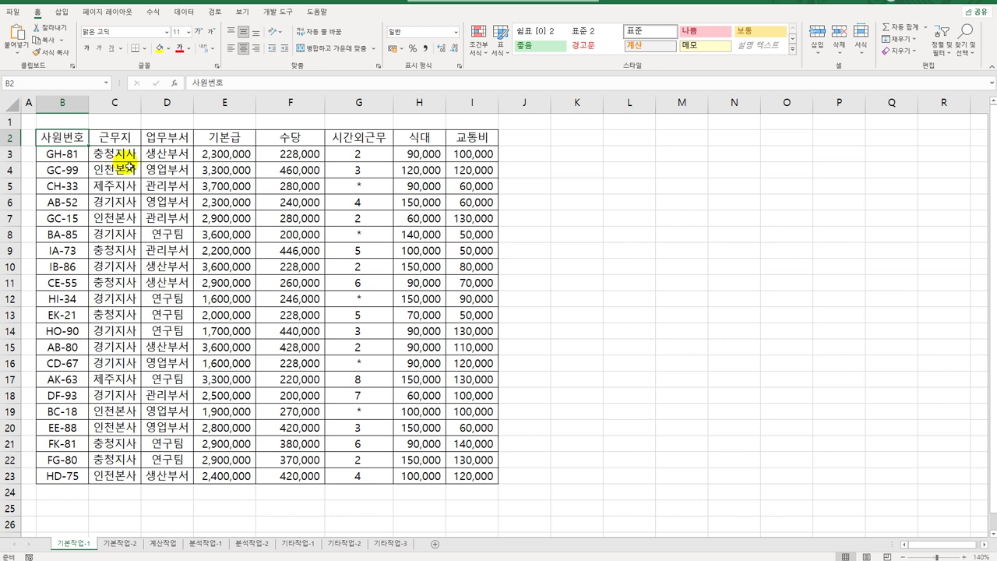
Enter the criteria heading 조건 in cell B26 below the data table.
click(64, 514)
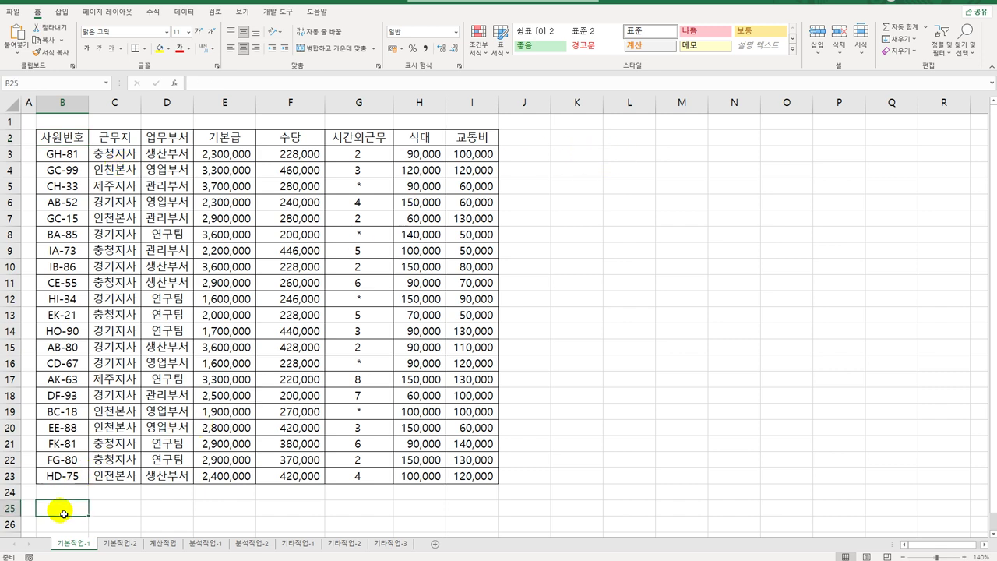
scroll(64, 512, down, 3)
click(72, 385)
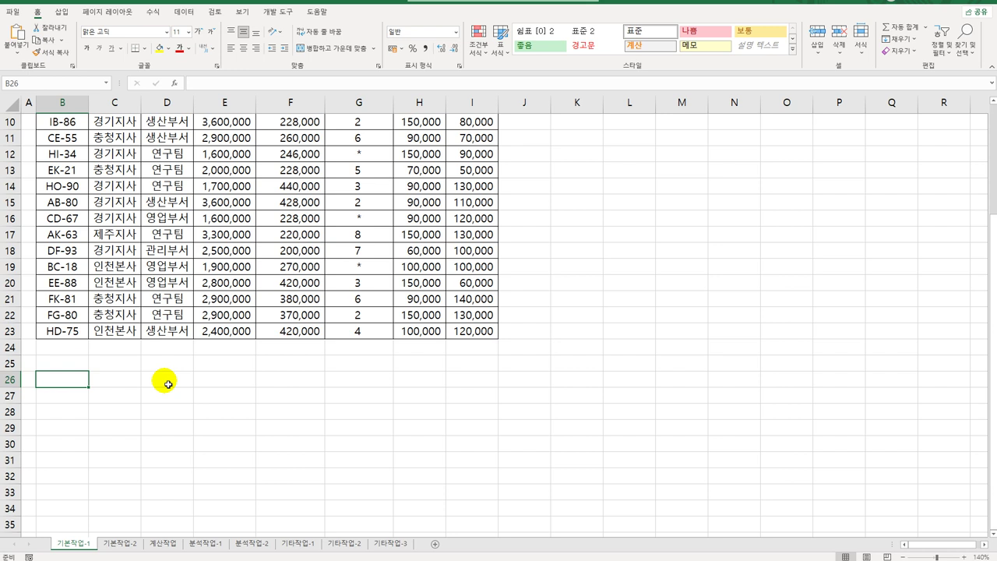
text(=)
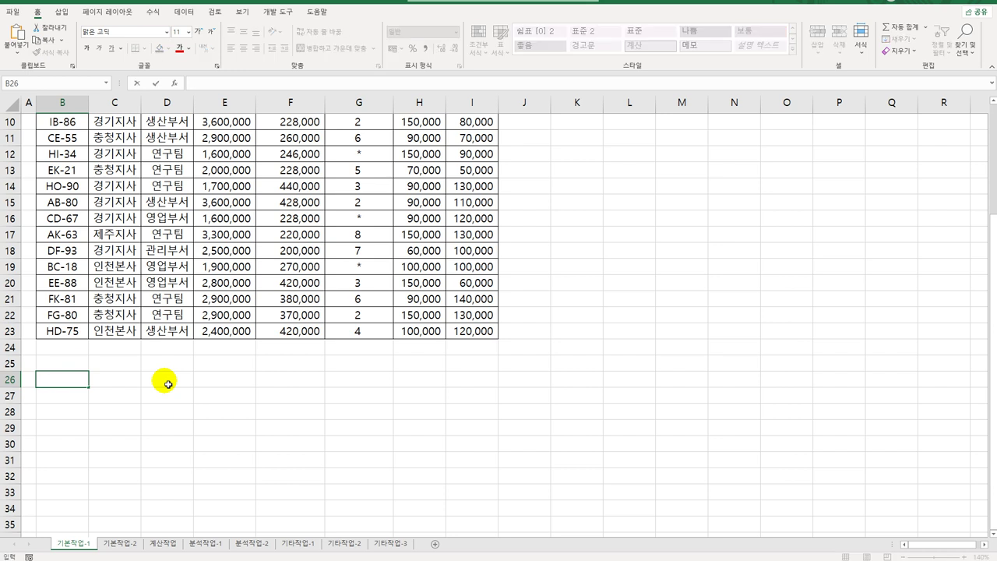
text(조건)
key(Return)
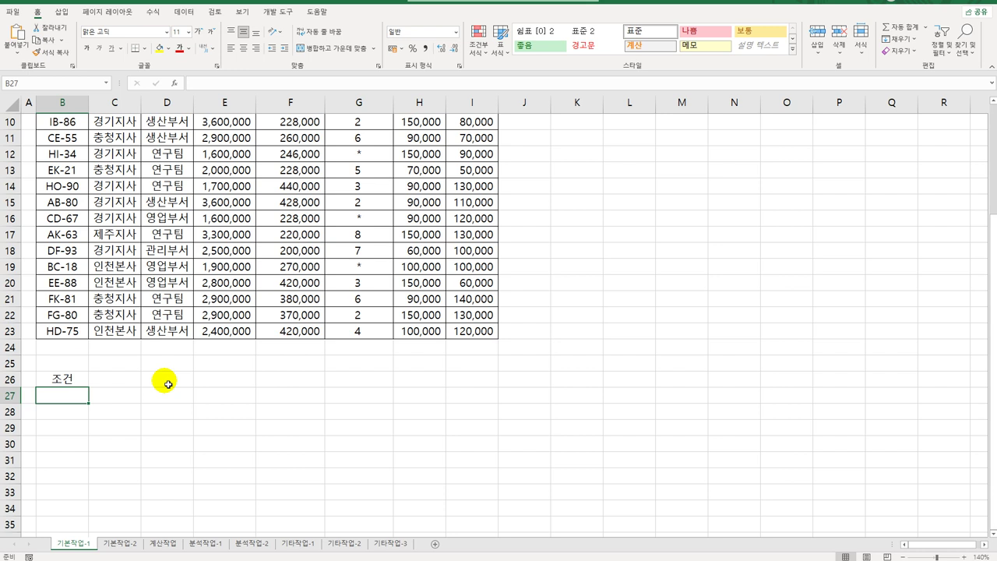
Begin an AND formula in B27 whose first condition is ISEVEN(RIGHT(B3,1)), testing the last digit of the 사원번호.
text(=)
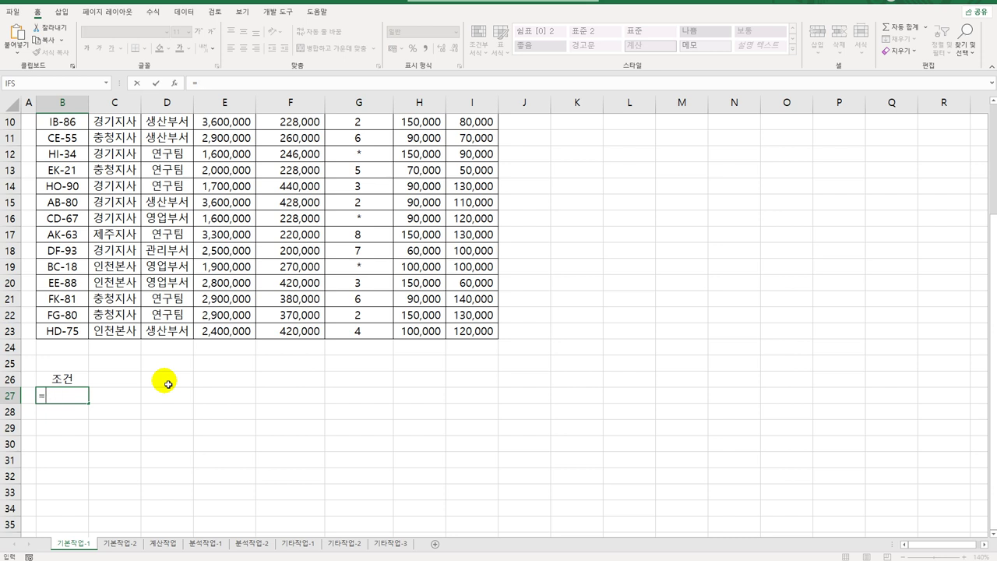
text(and()
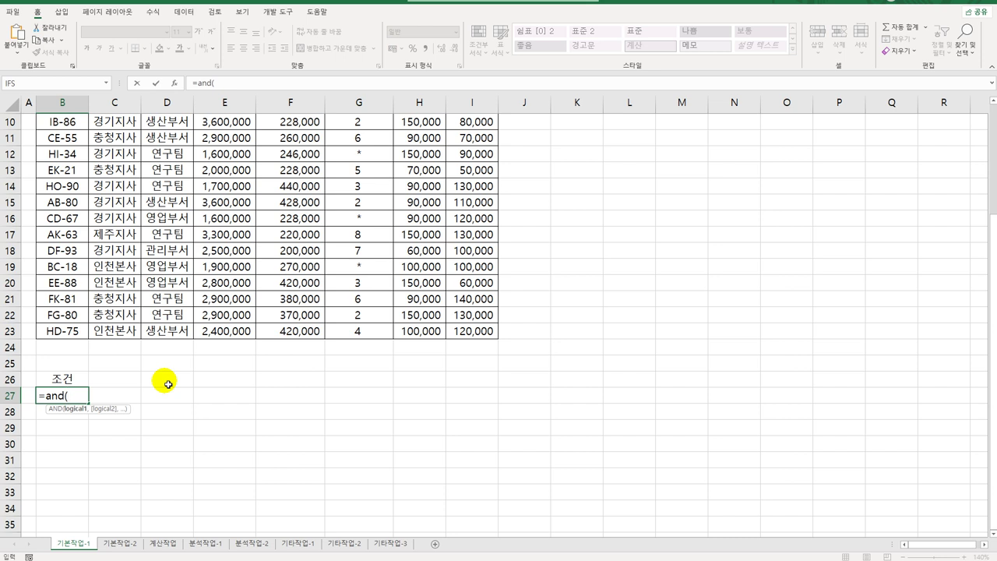
text(isev)
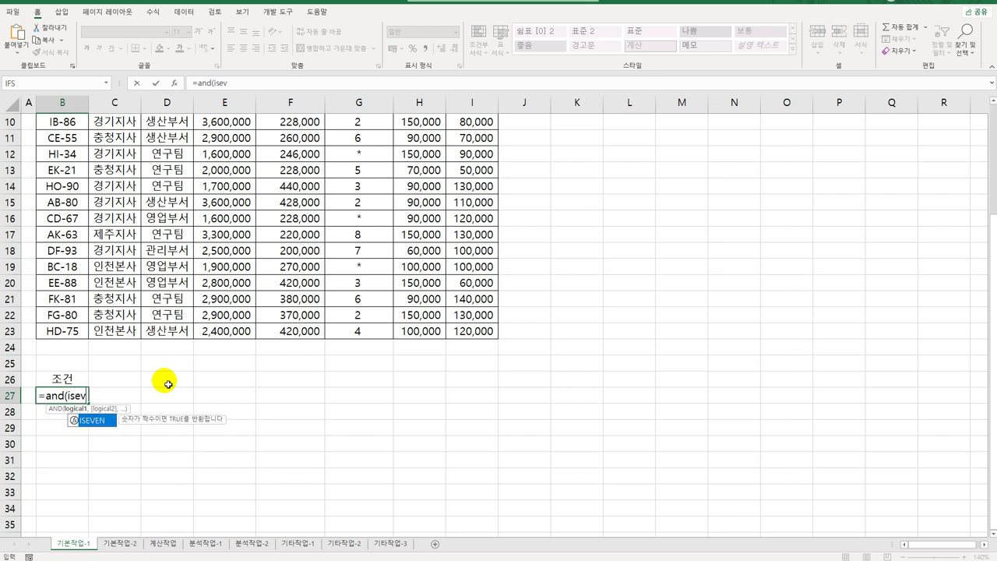
key(Tab)
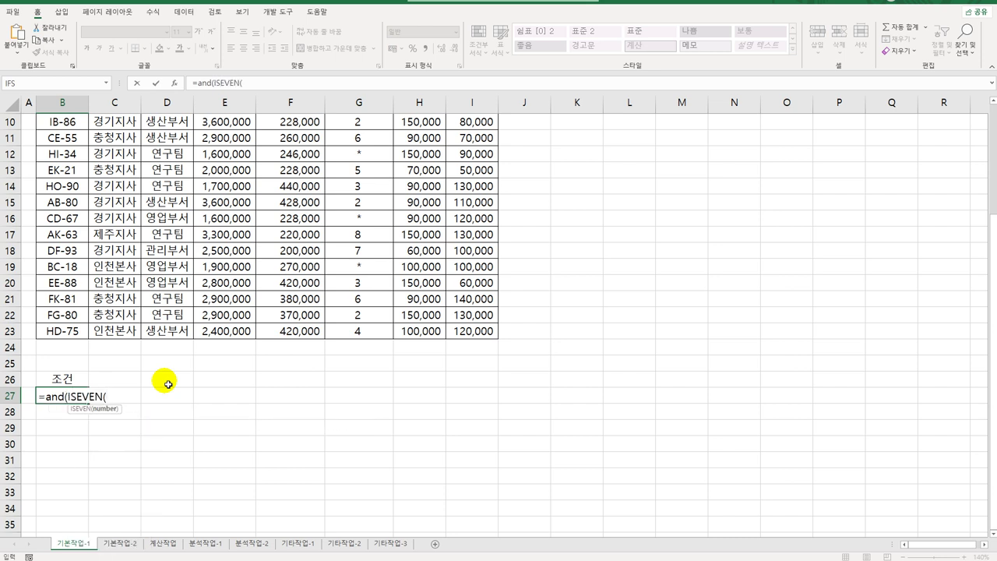
text(right)
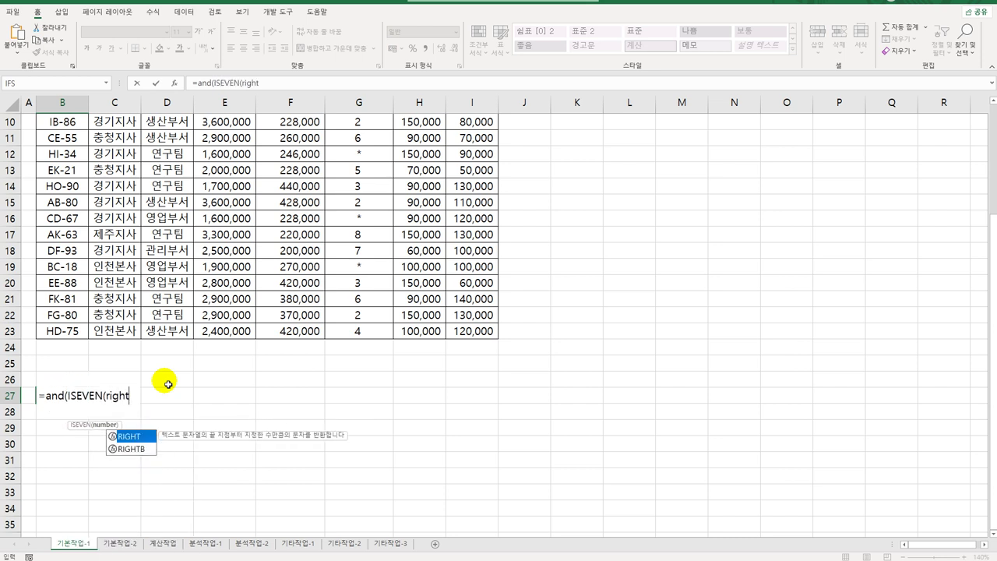
key(Tab)
scroll(165, 381, up, 3)
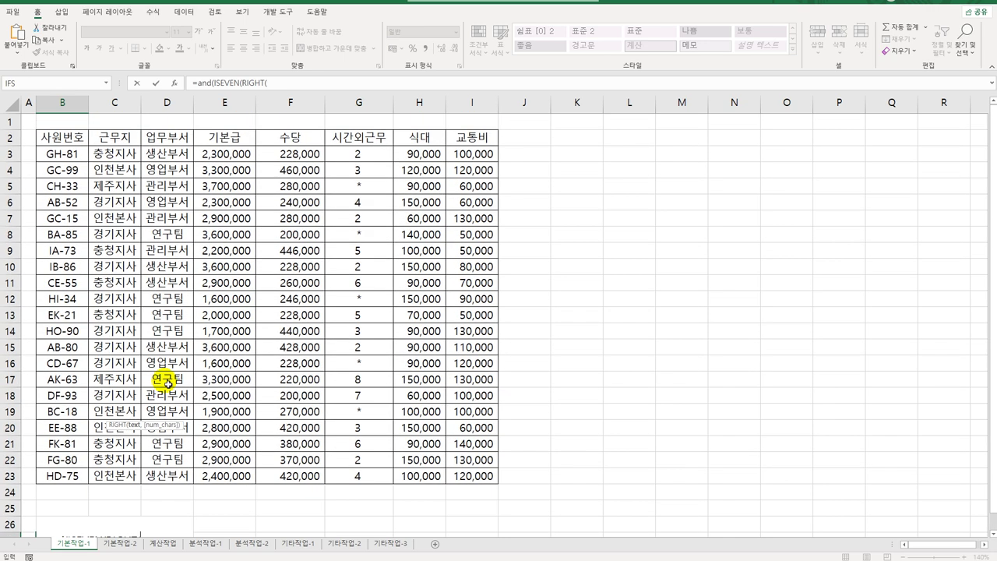
click(79, 155)
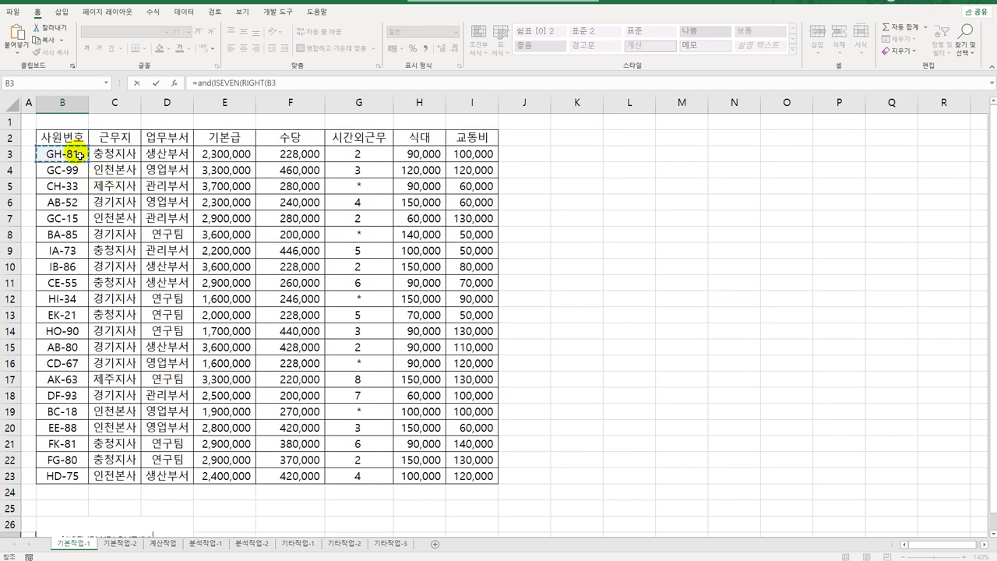
text(,)
scroll(85, 156, down, 3)
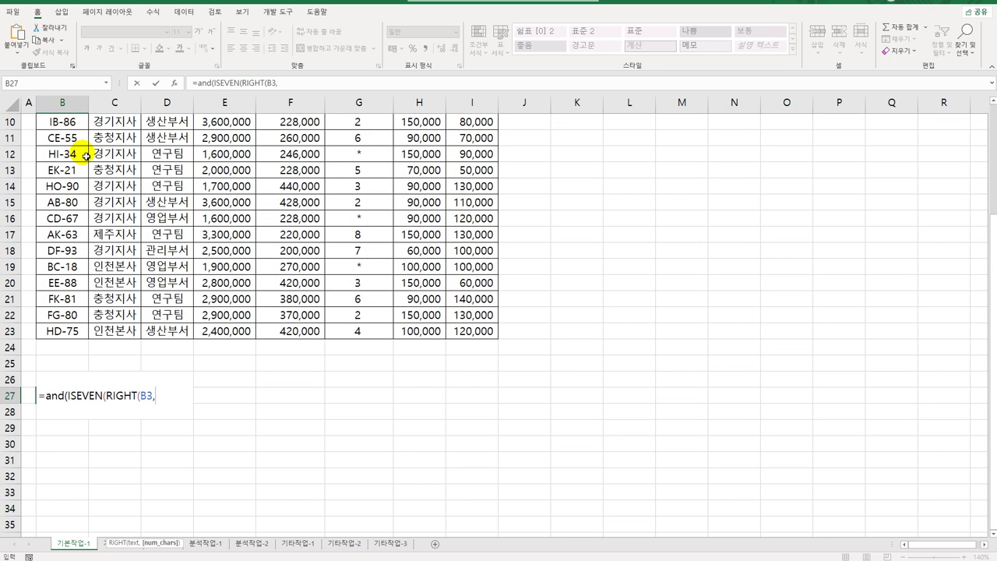
text(1)
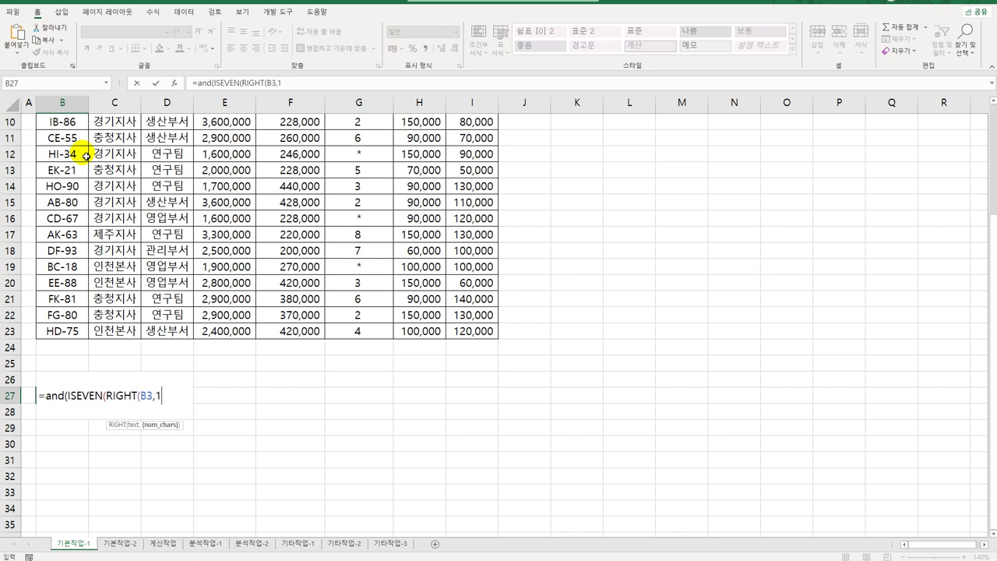
text())
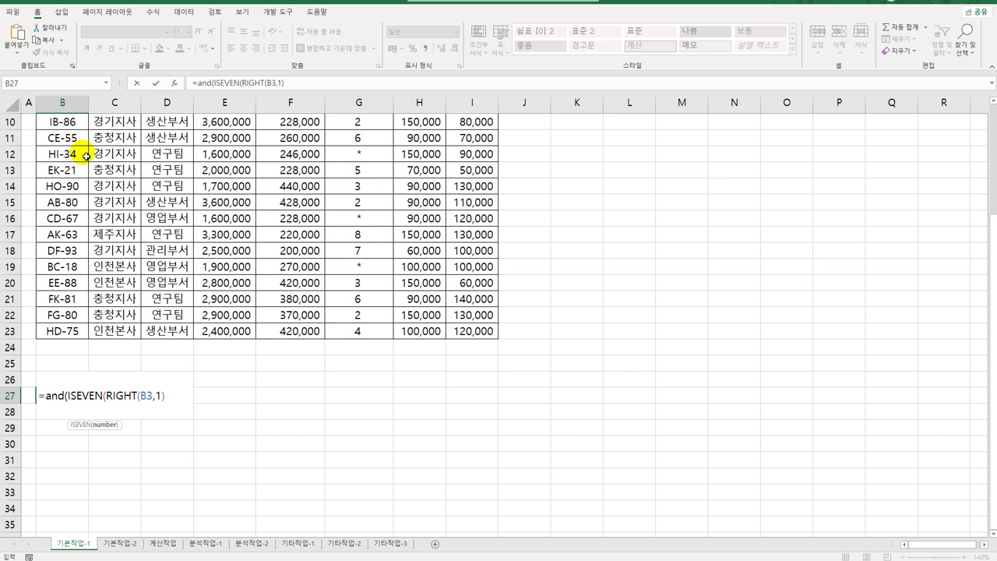
text(),)
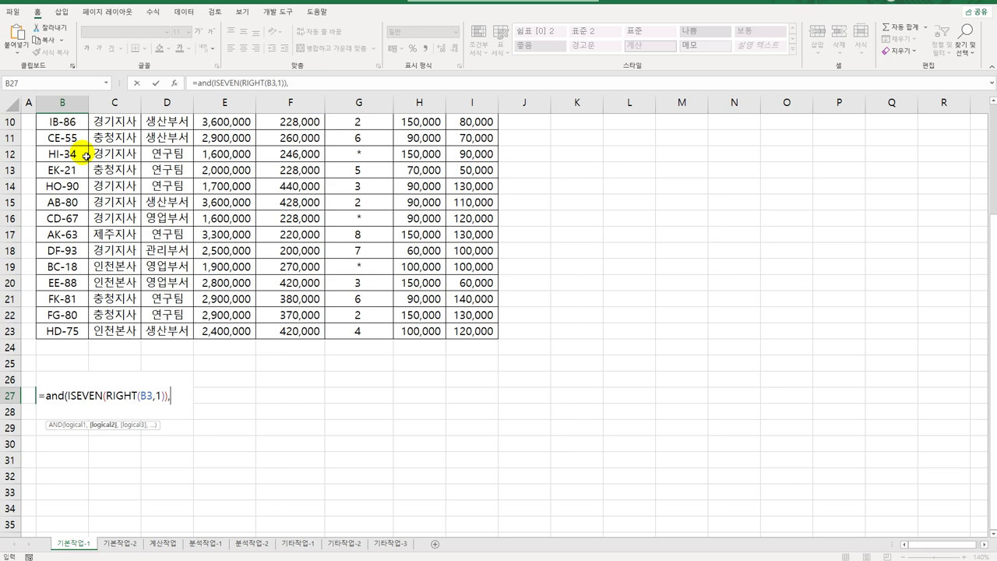
Complete the AND formula in B27 with the second condition H3>=100000 for 식대.
scroll(280, 196, up, 3)
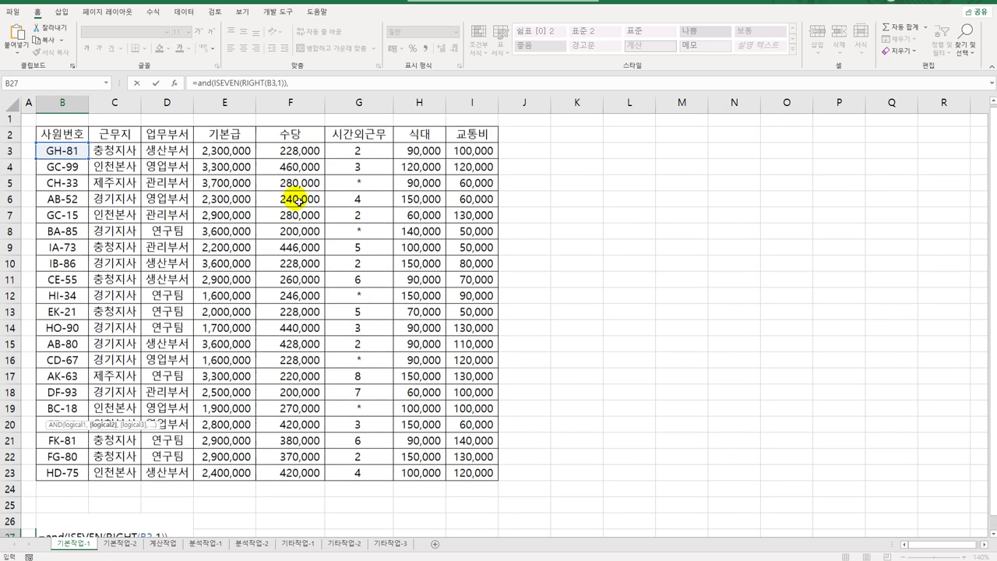
click(420, 154)
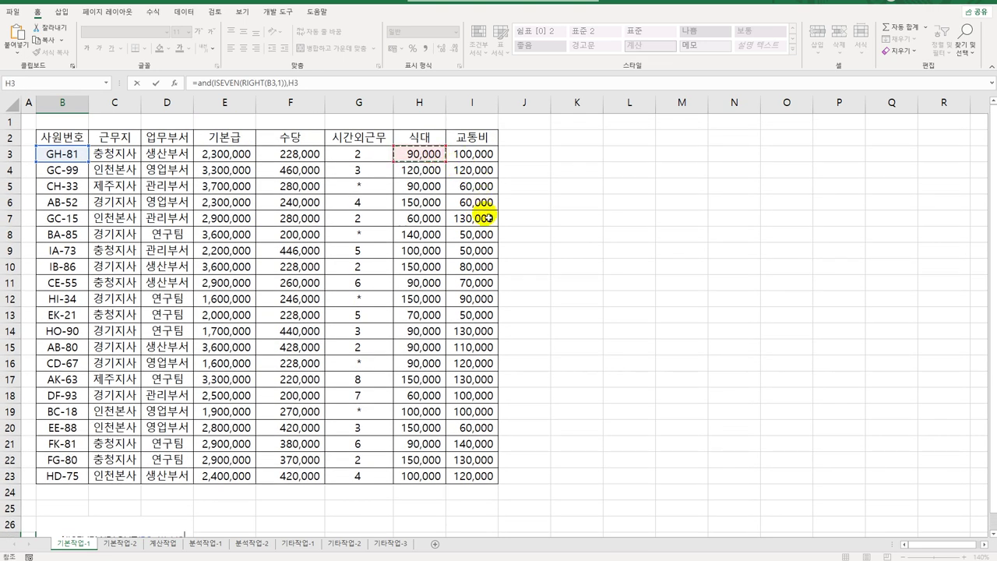
scroll(486, 217, down, 6)
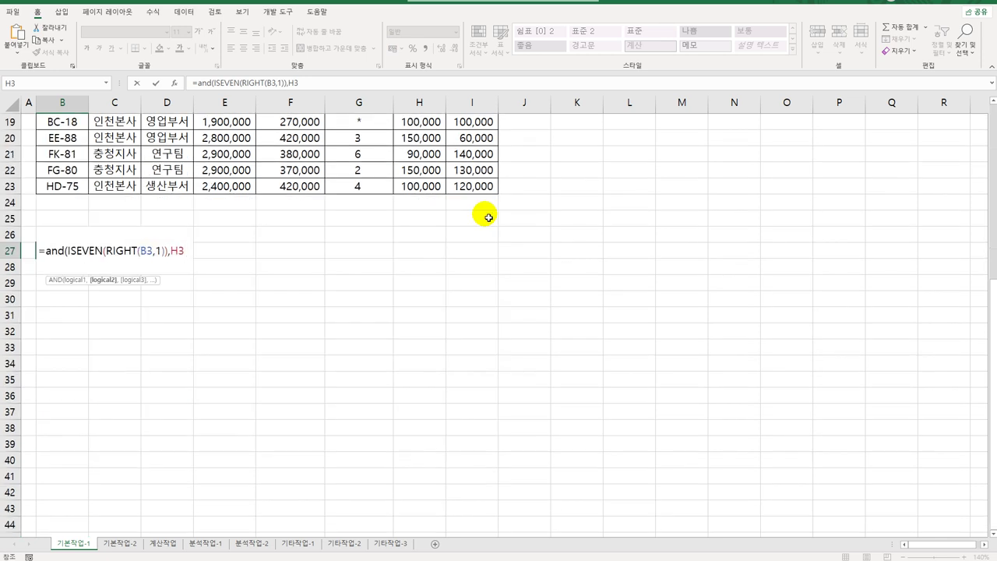
text(>=100000)
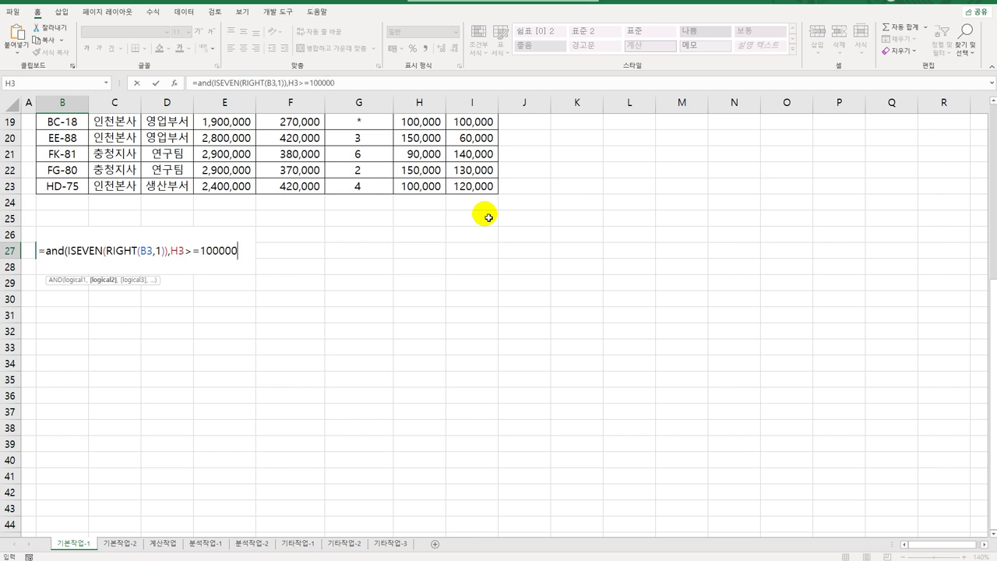
text())
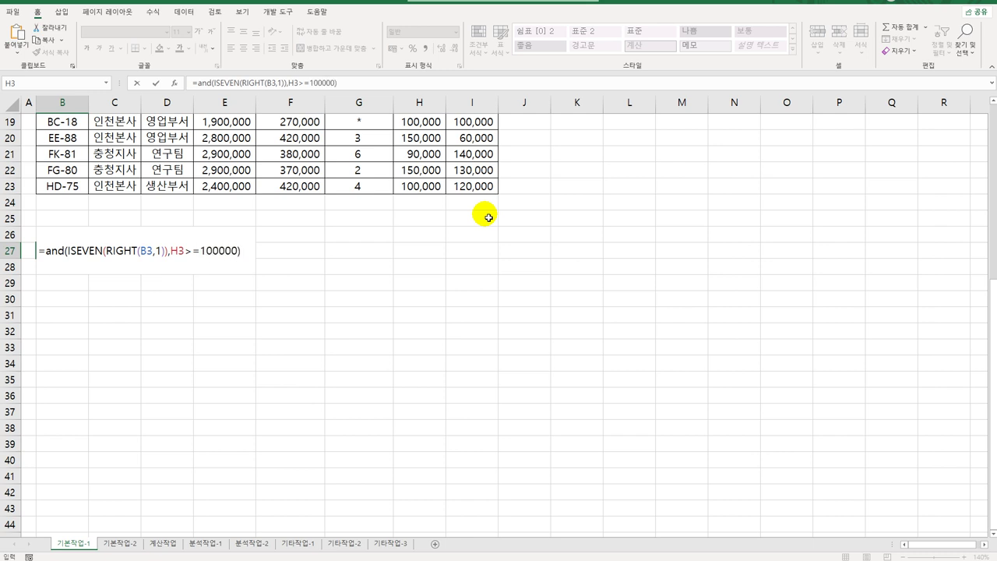
key(Return)
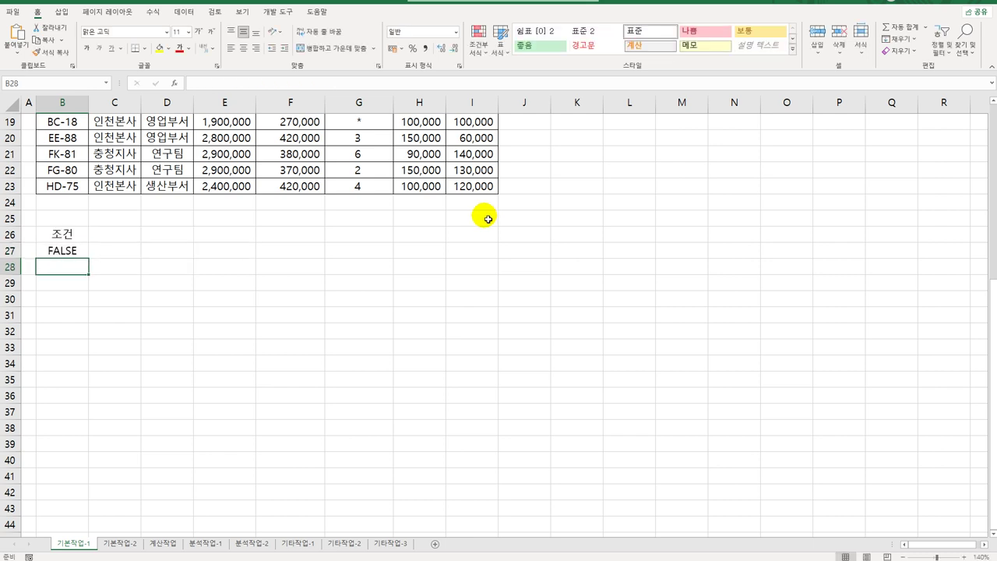
Start an advanced filter on the list $B$2:$I$23 with the criteria range $B$26:$B$27.
click(291, 170)
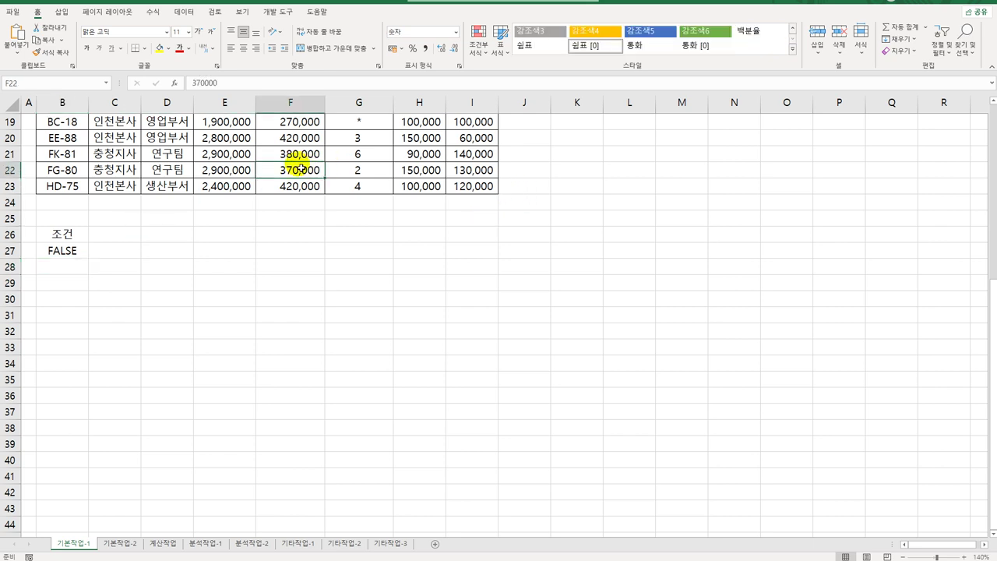
scroll(291, 169, up, 6)
click(187, 12)
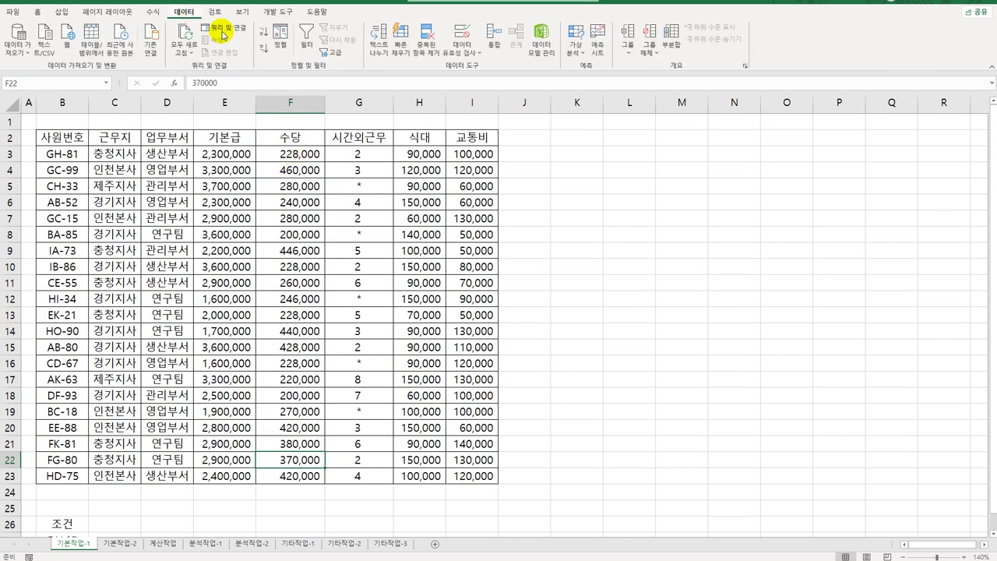
click(331, 53)
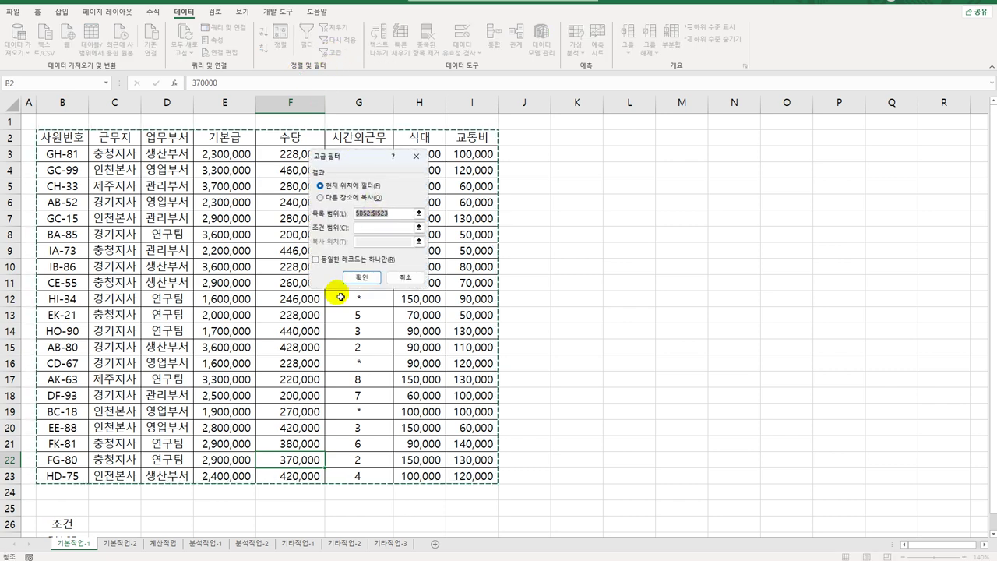
scroll(267, 306, down, 3)
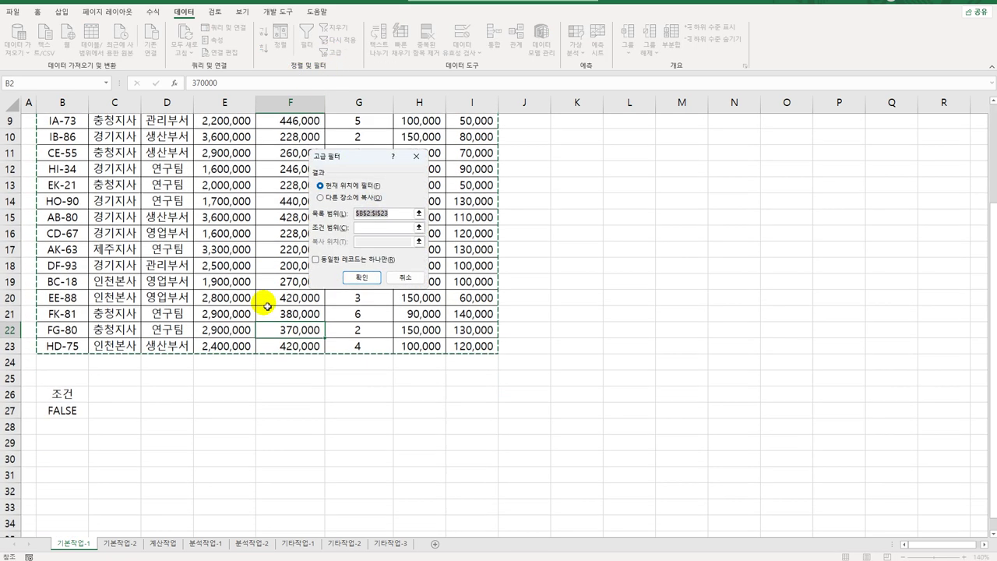
click(381, 227)
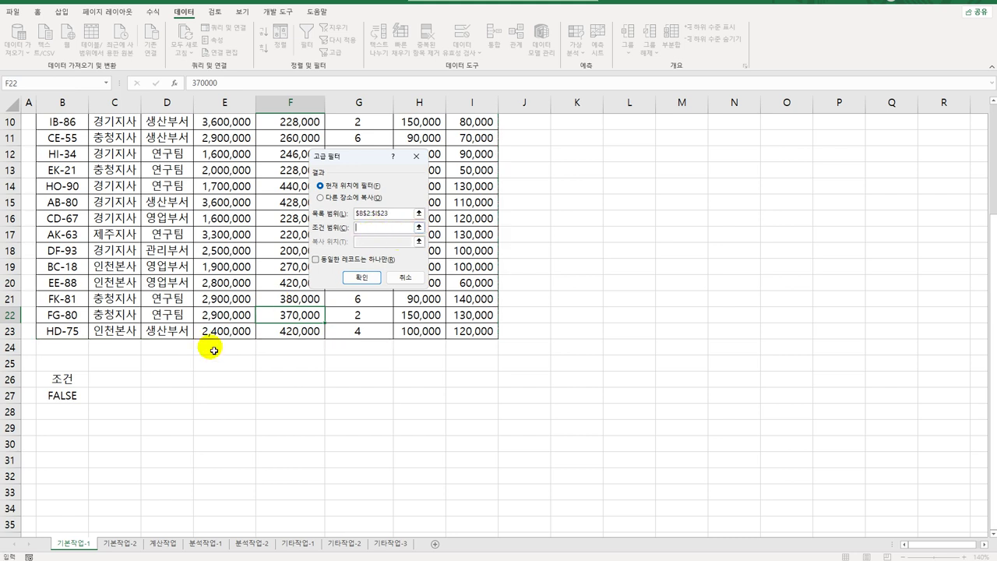
drag(64, 380, 65, 403)
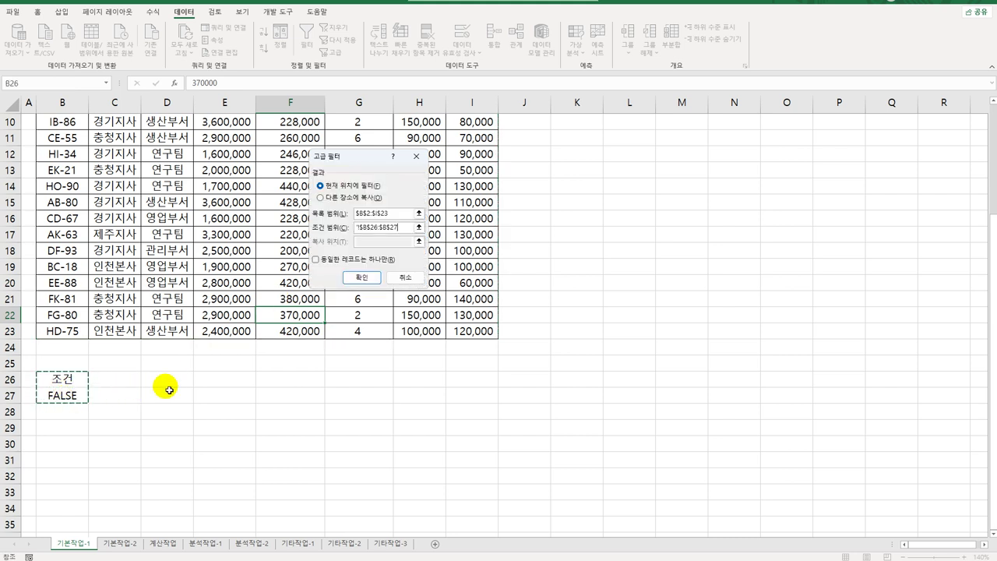
Set the advanced filter to copy its results to another location starting at $B$30, and run it.
click(343, 197)
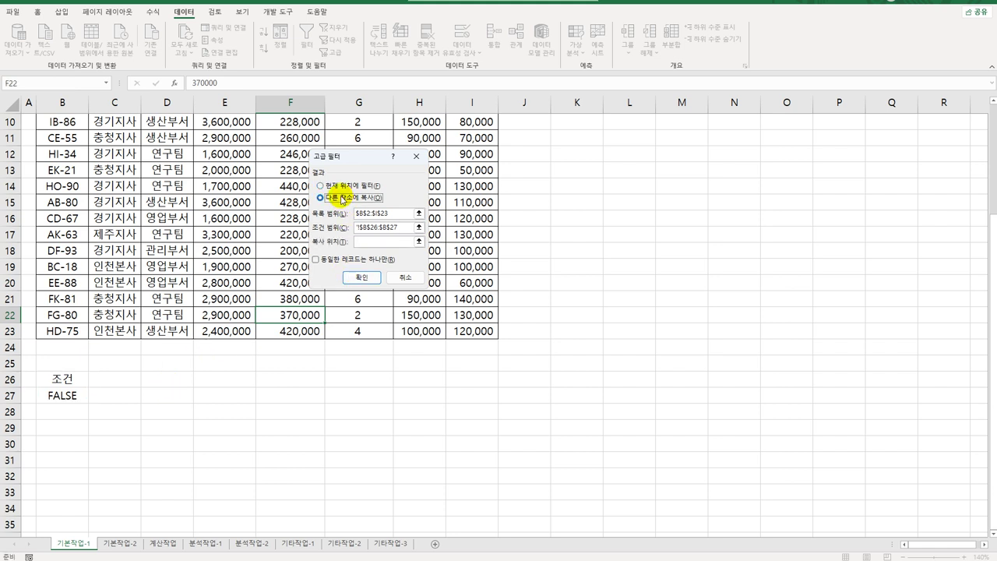
click(366, 242)
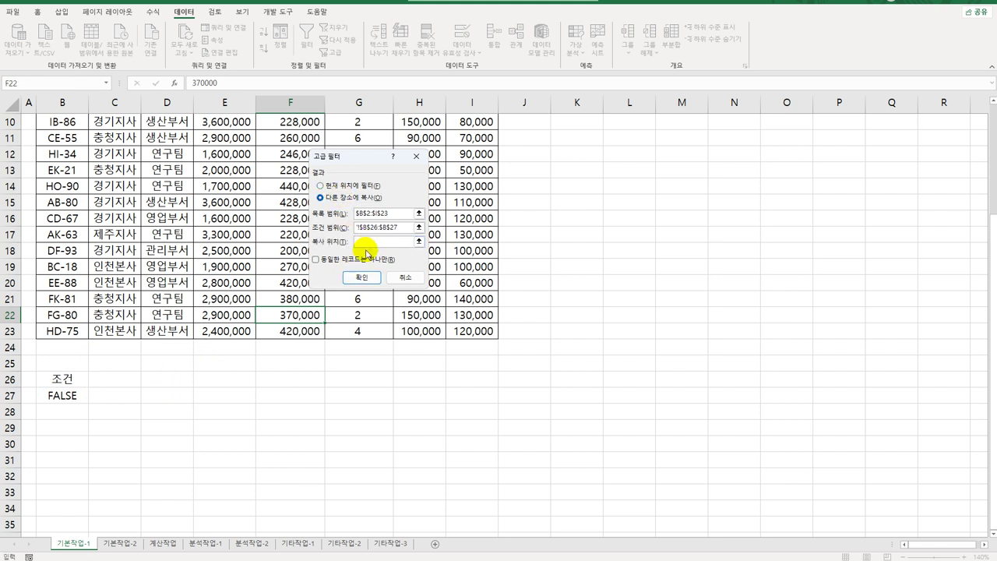
click(62, 443)
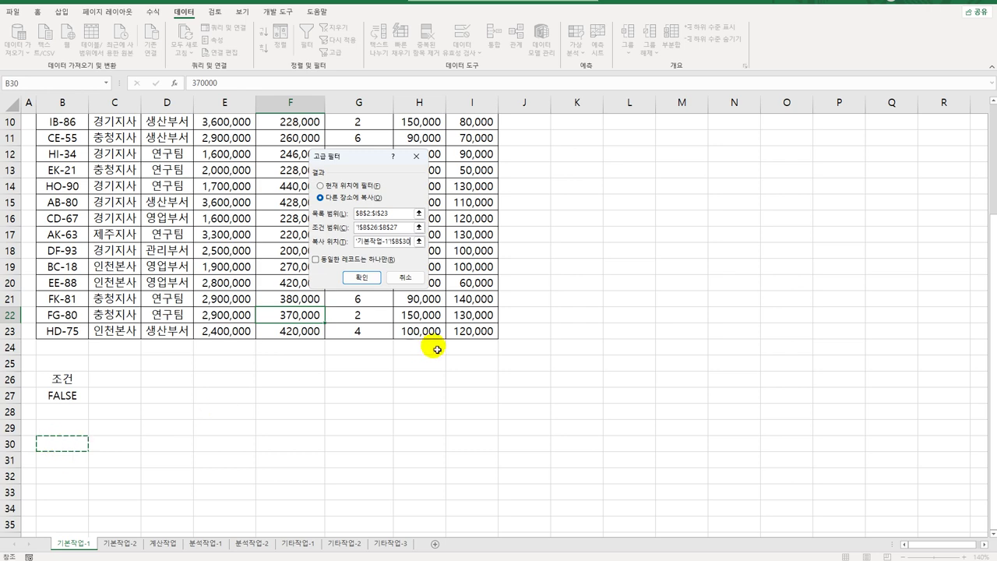
click(361, 277)
scroll(463, 285, down, 3)
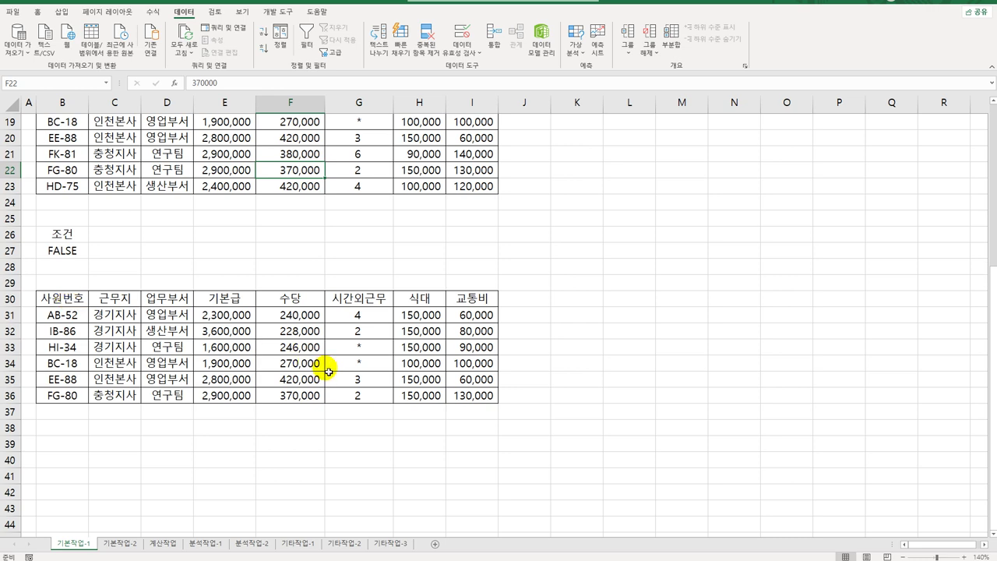
Start a new conditional formatting rule for B3:I23 that uses a formula to determine which cells to format.
scroll(330, 372, up, 6)
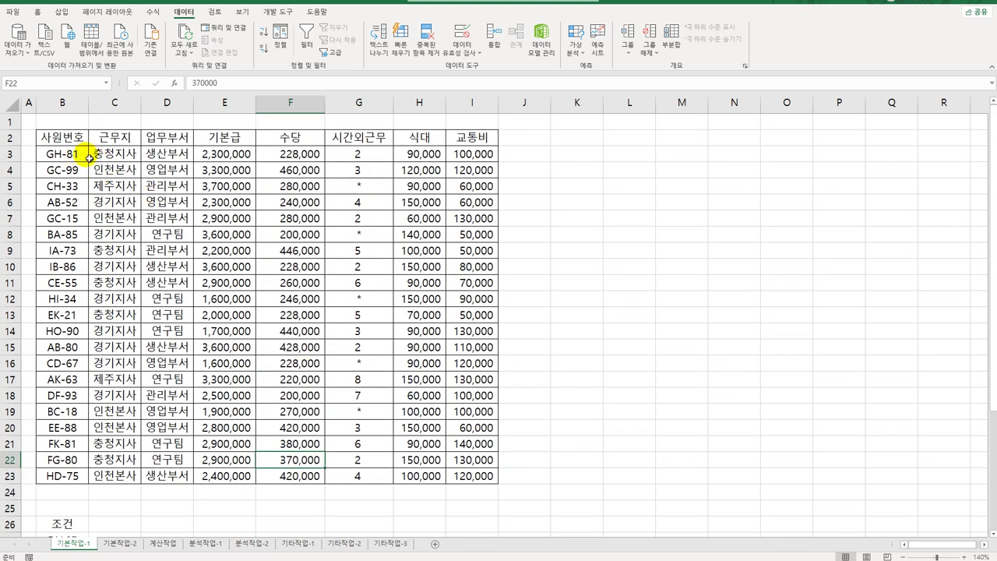
drag(78, 154, 466, 472)
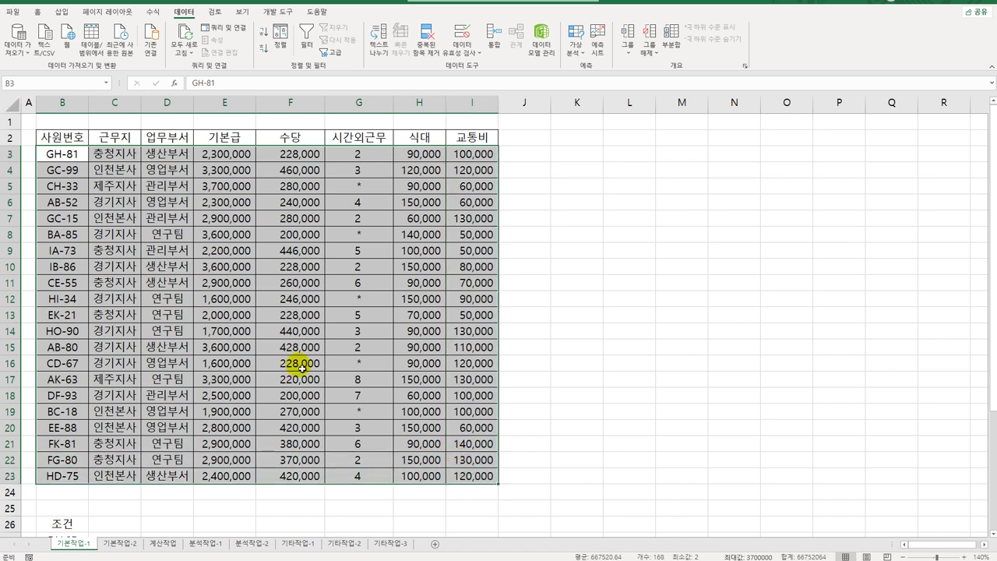
click(39, 12)
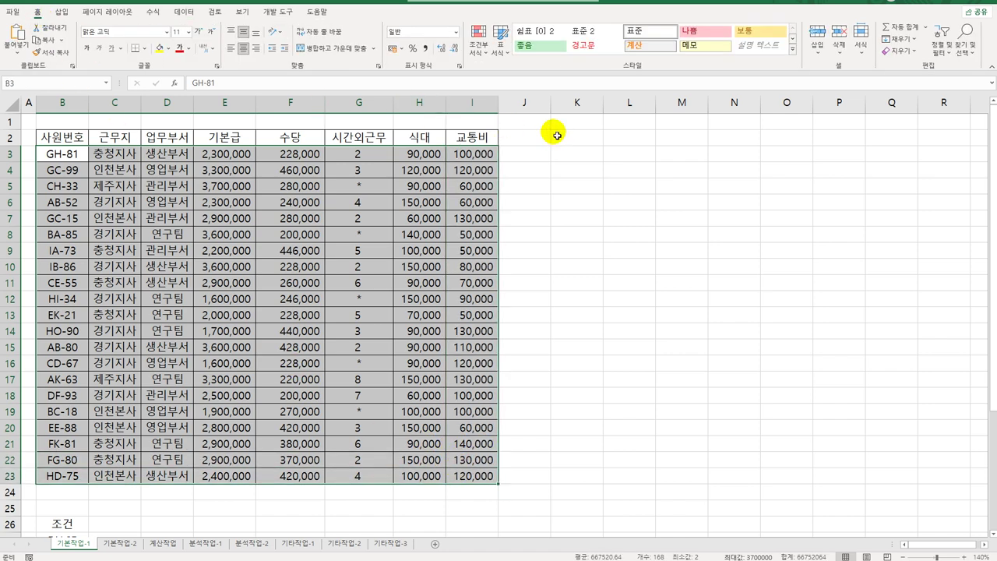
click(482, 50)
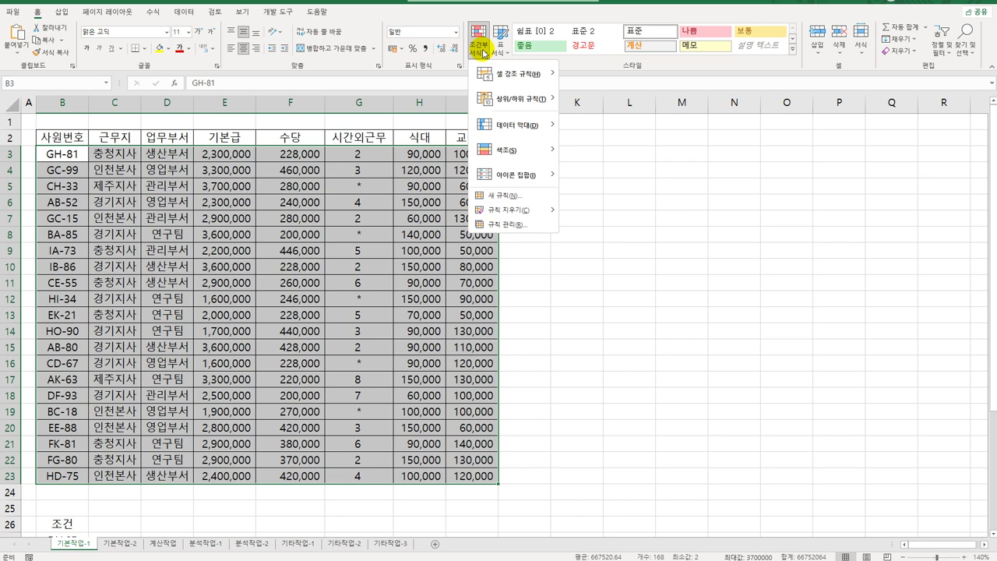
click(527, 199)
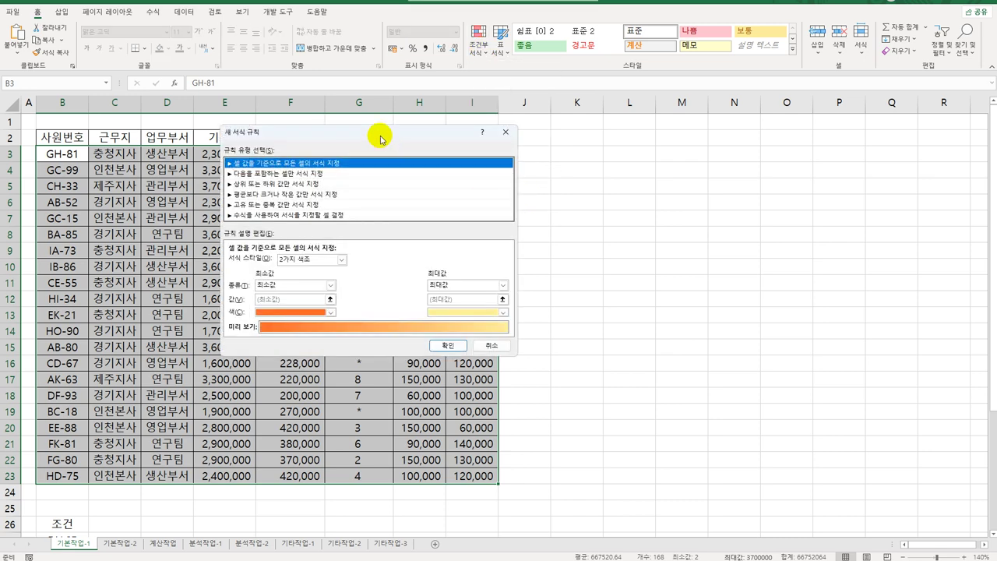
drag(382, 138, 628, 133)
click(623, 205)
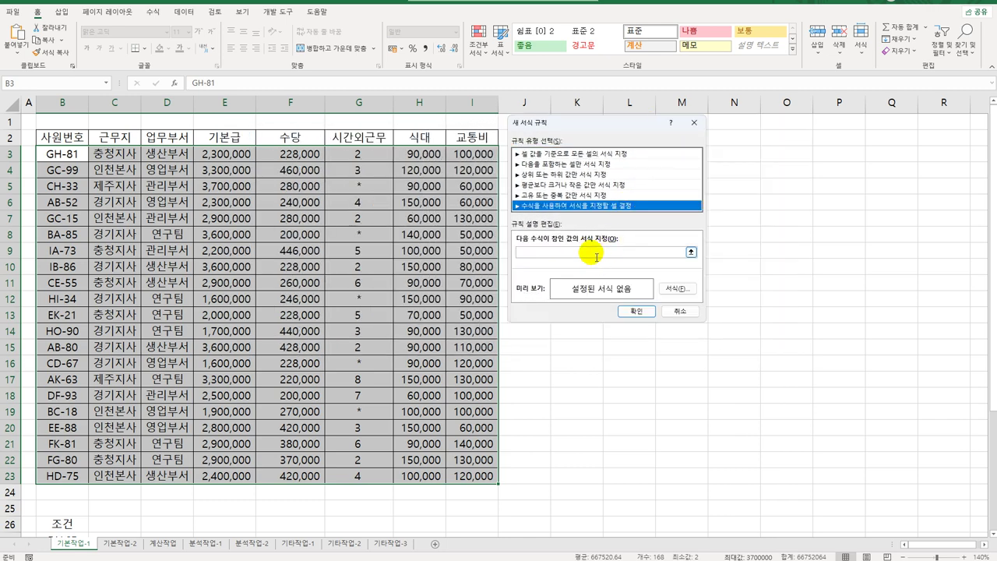
Begin the rule's OR formula with the condition RANK.EQ($F3,$F$3:$F$23)=1, matching the highest 수당.
click(596, 257)
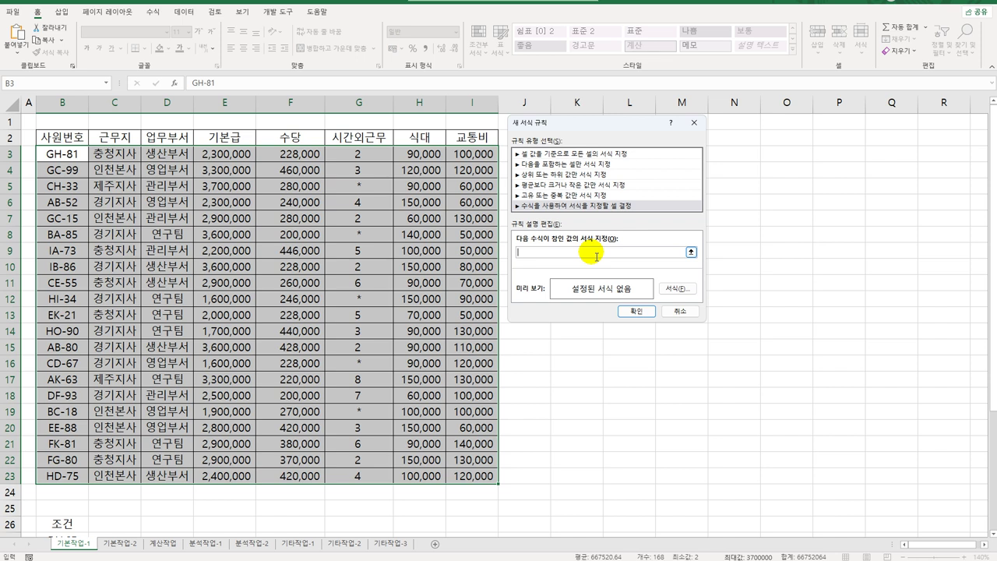
text(=or()
text(rank.eq()
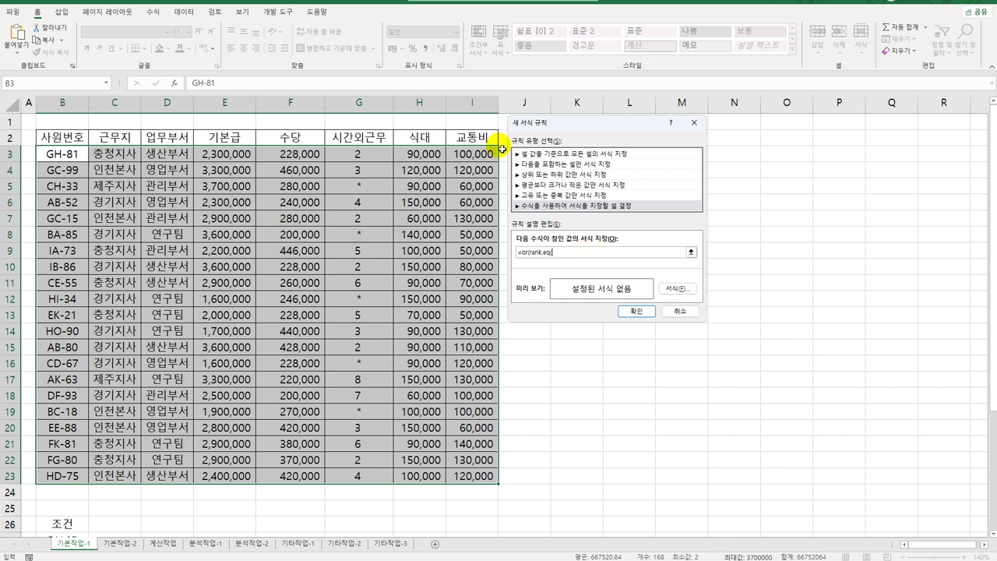
click(318, 156)
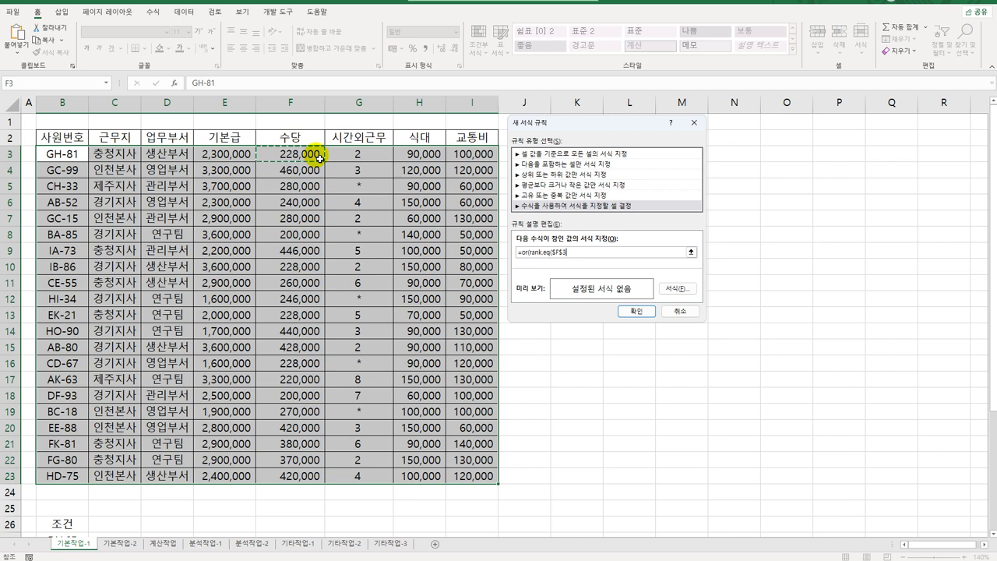
key(F4)
key(F4)
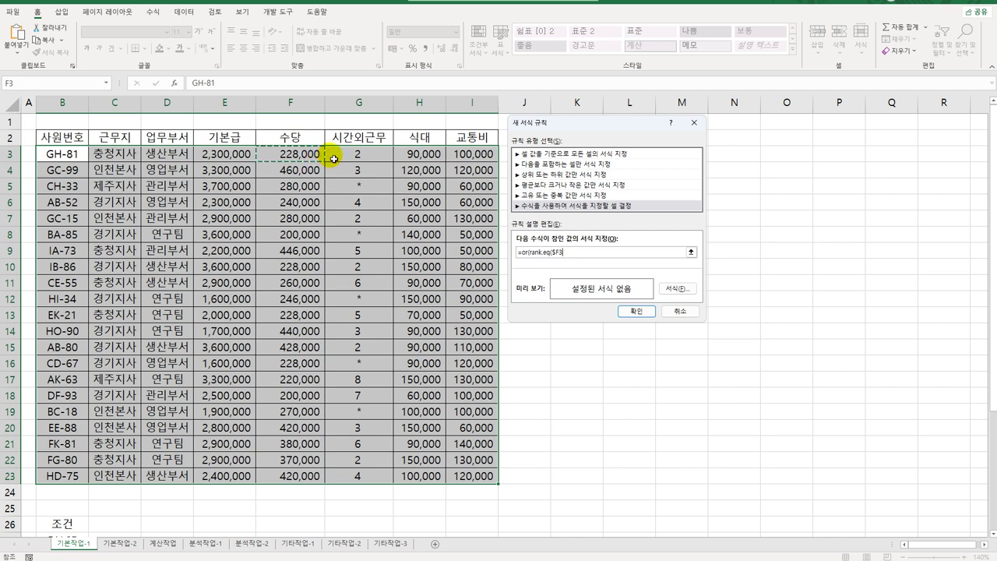
text(,)
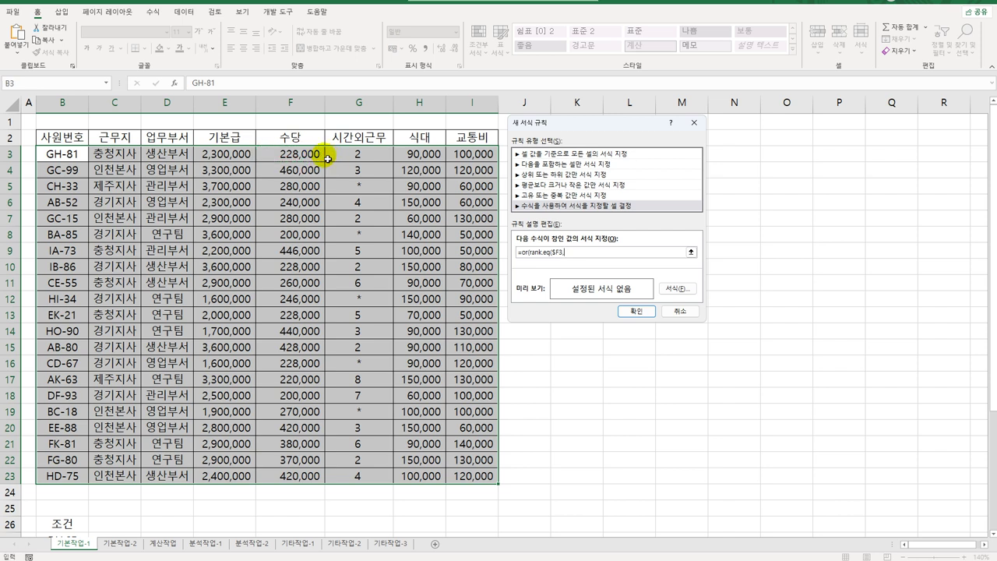
drag(301, 155, 302, 483)
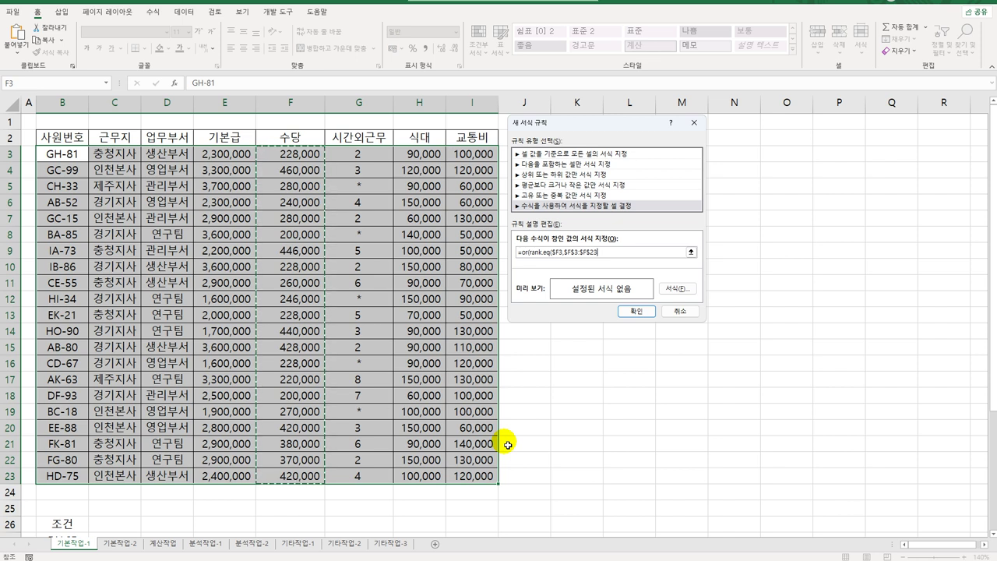
text())
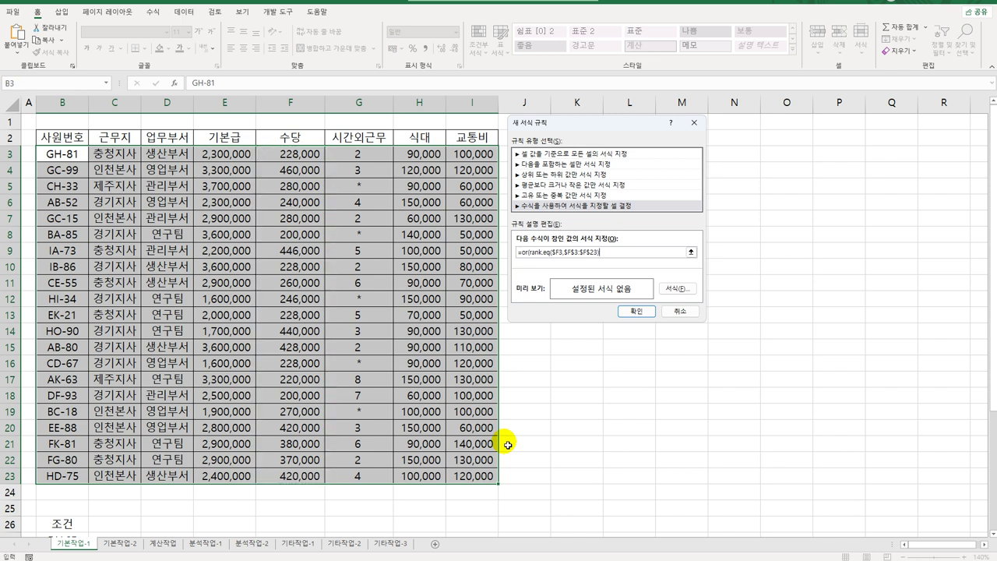
text(=1)
Complete the OR formula with the second condition RANK.EQ($F3,$F$3:$F$23,1)=1, matching the lowest 수당.
text(.eq()
click(320, 156)
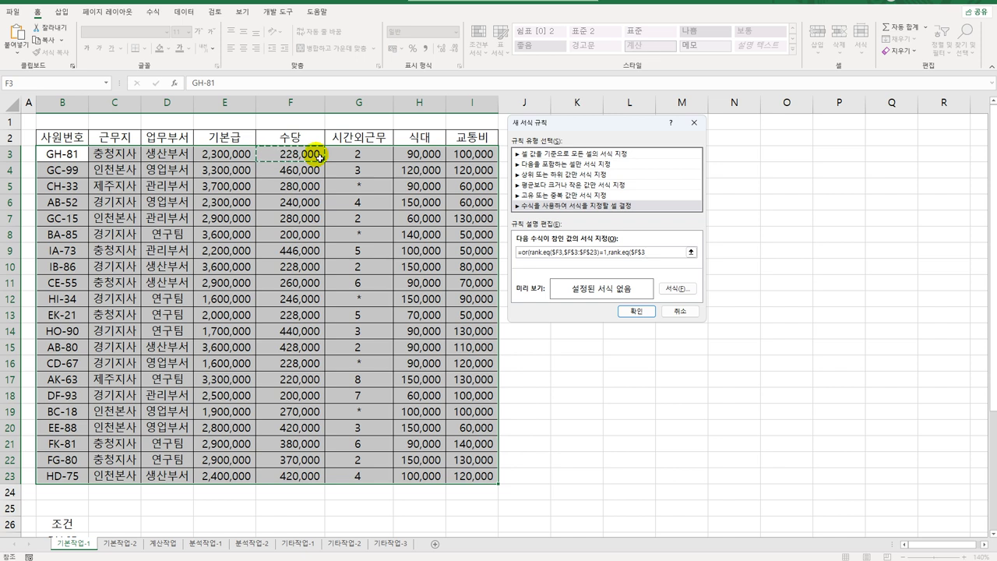
key(F4)
key(F4)
text(,)
drag(318, 158, 311, 476)
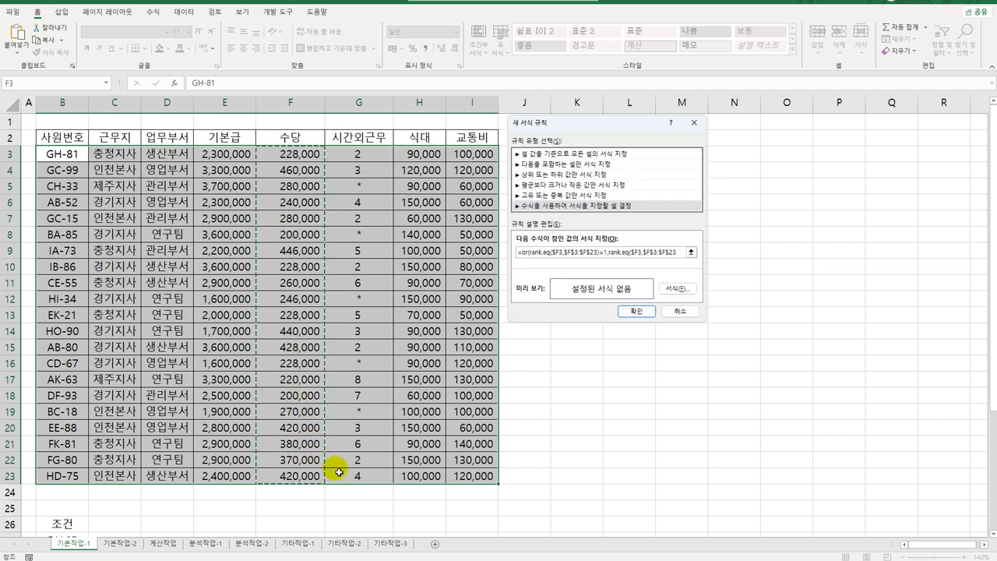
text(,)
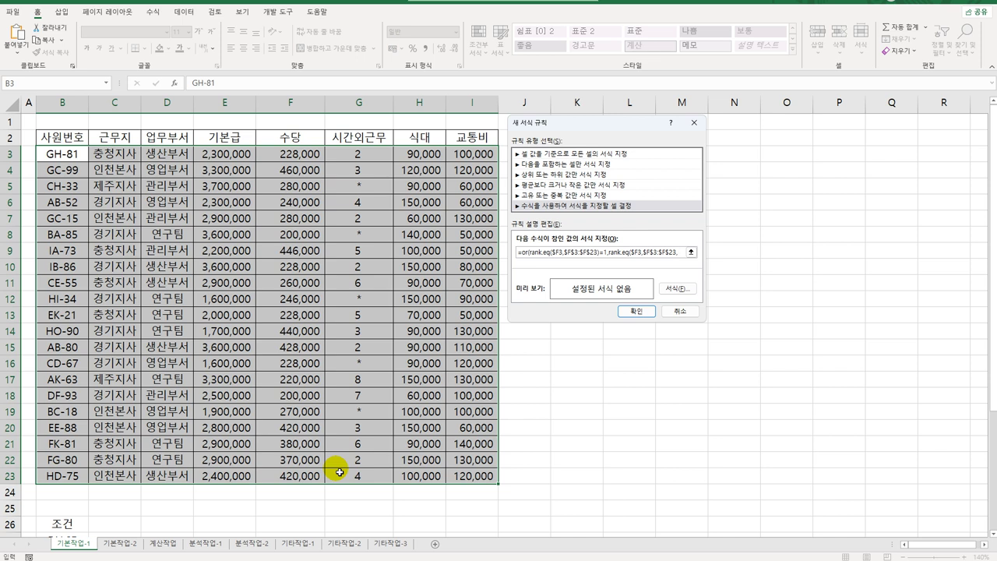
text(1)=1)
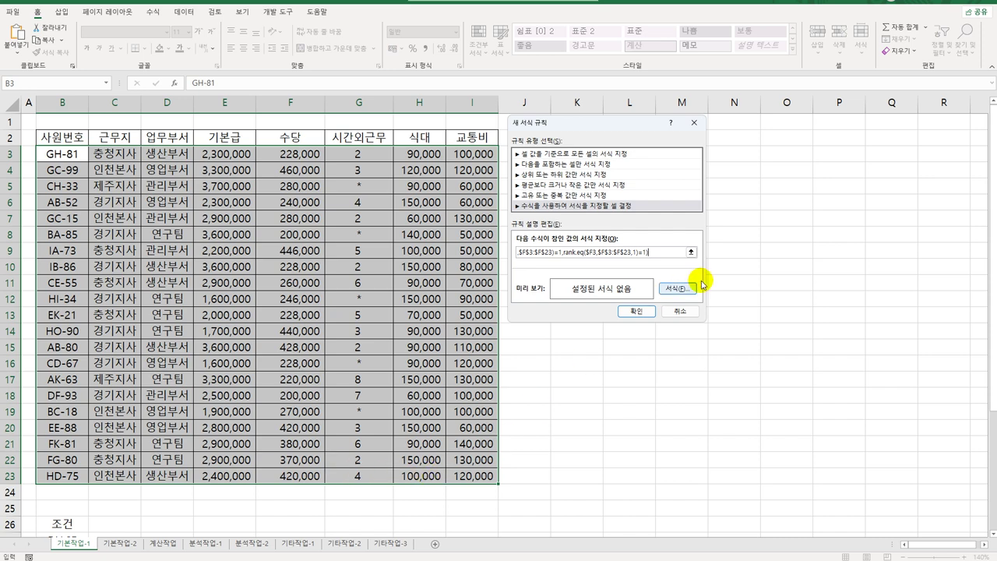
Give the rule an italic (기울임꼴) font in the standard purple colour and apply it to the table.
click(677, 289)
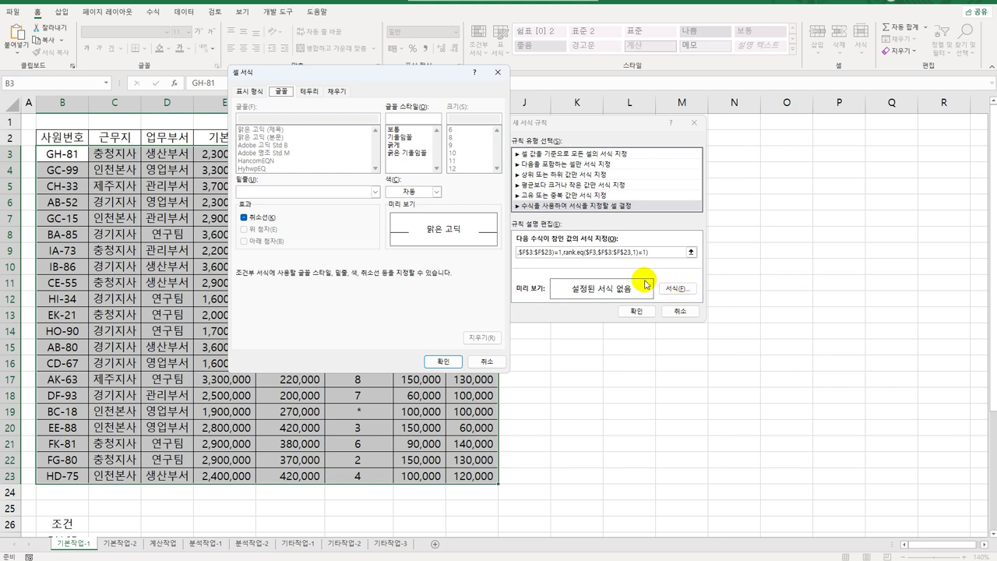
click(419, 137)
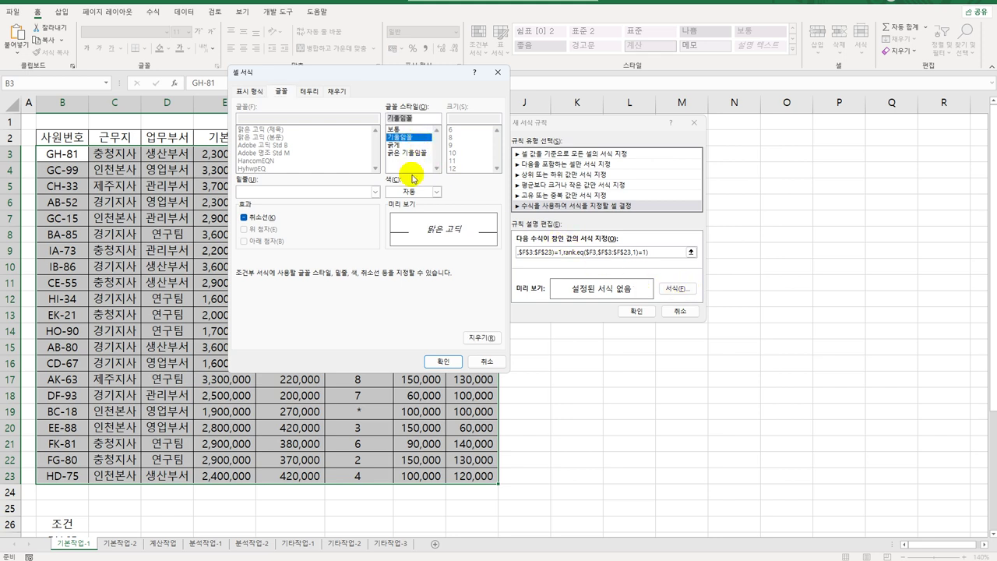
click(437, 192)
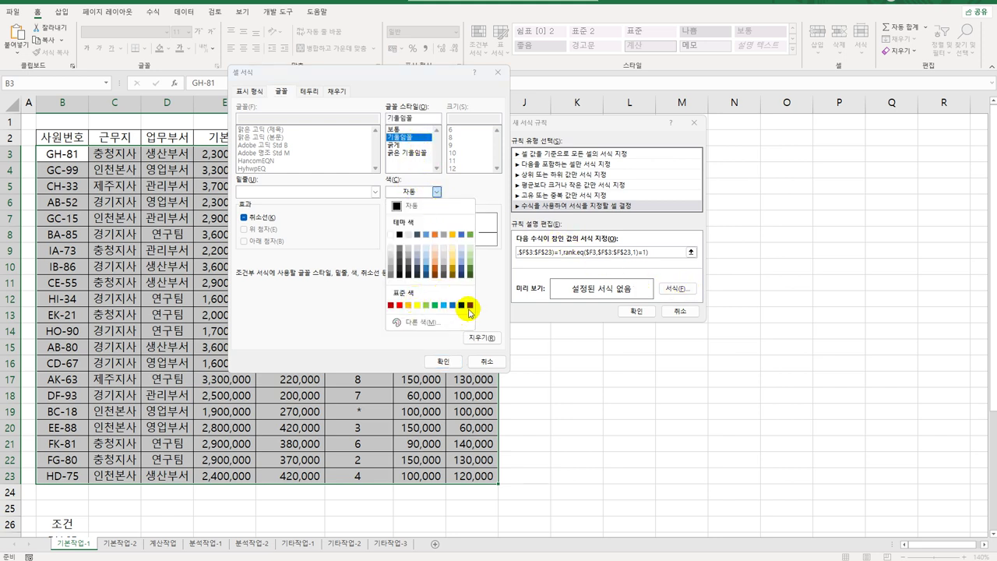
click(470, 306)
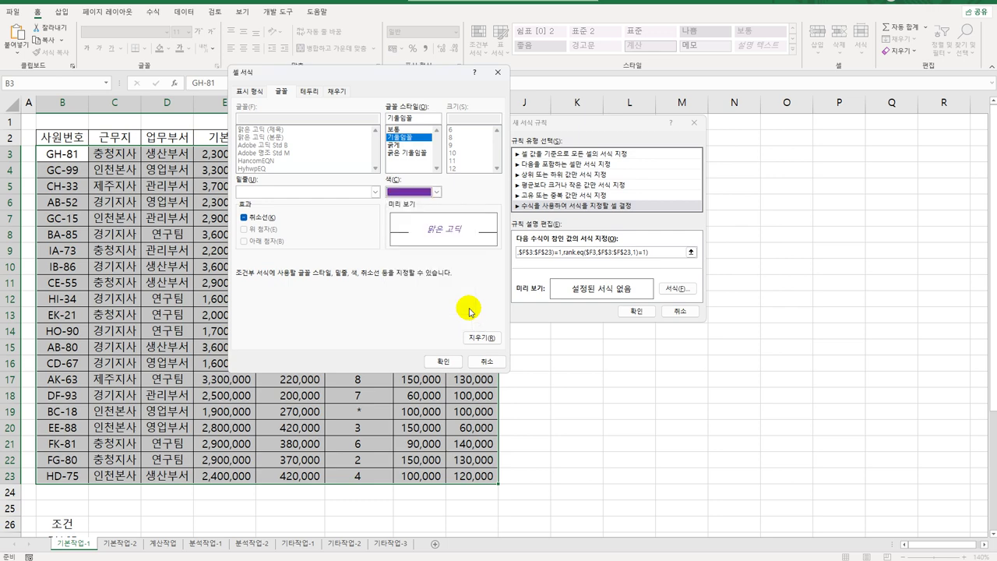
click(454, 366)
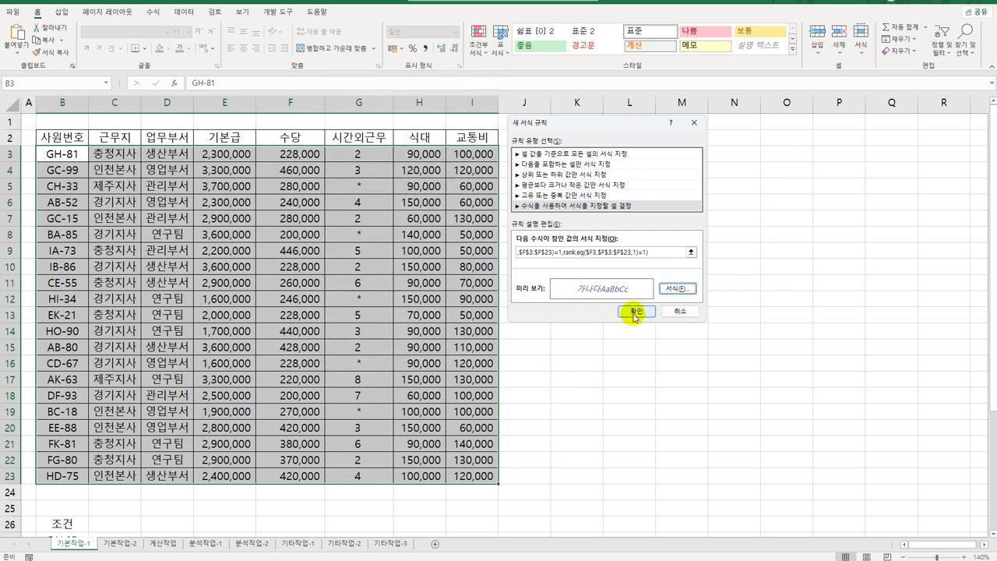
click(637, 311)
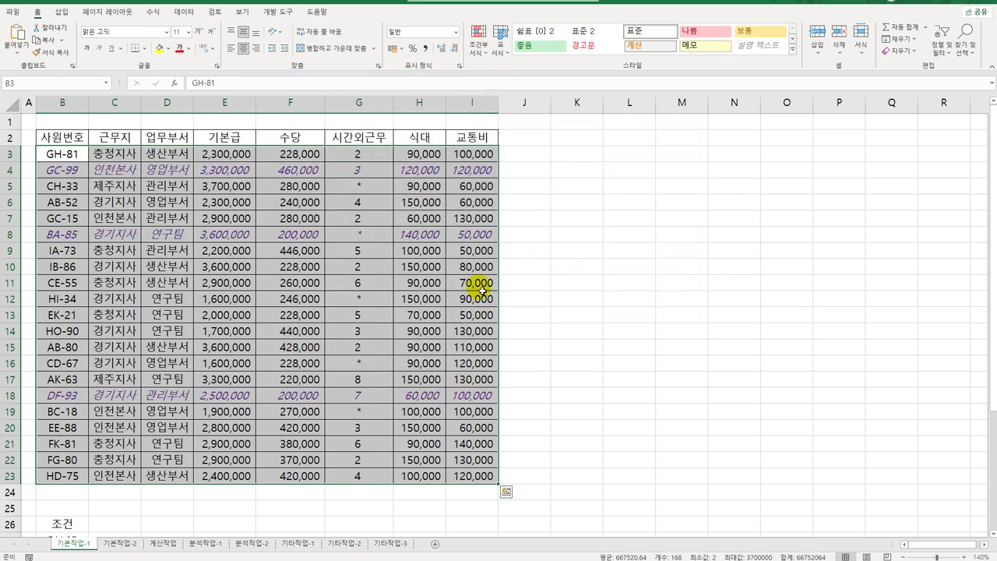
click(303, 176)
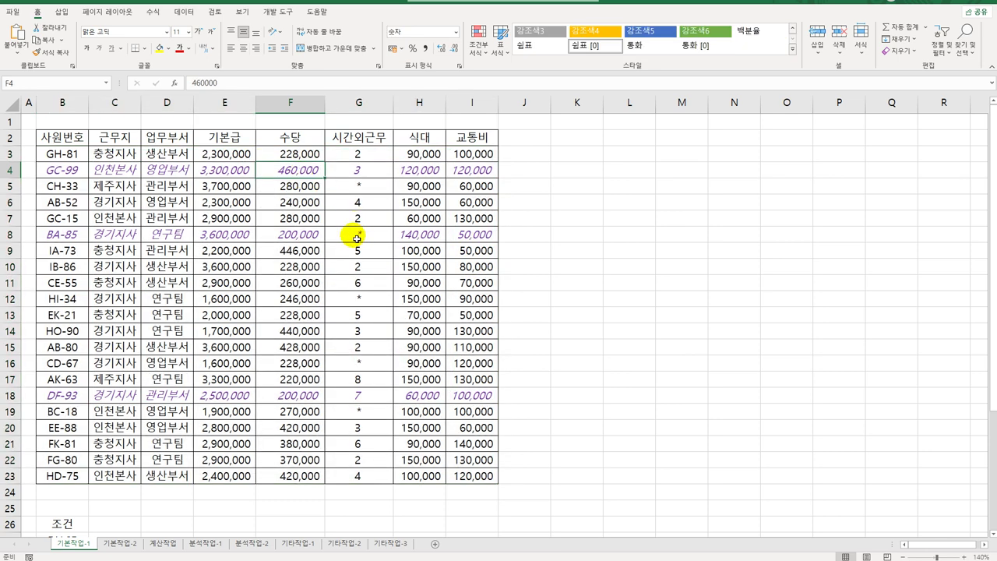
click(291, 395)
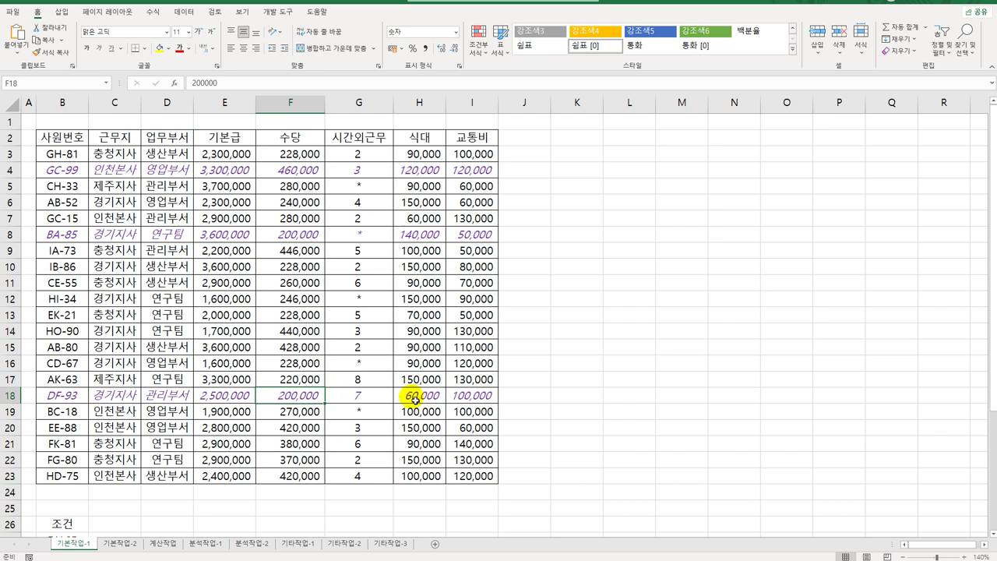
Set the table range A2:H20 on the 기본작업-2 sheet as the print area.
click(120, 543)
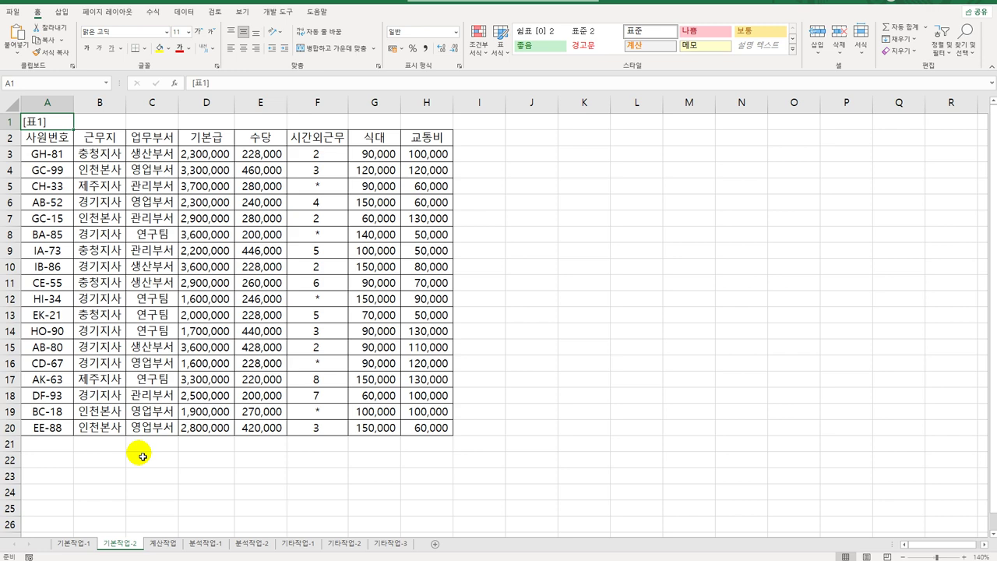
drag(31, 138, 416, 430)
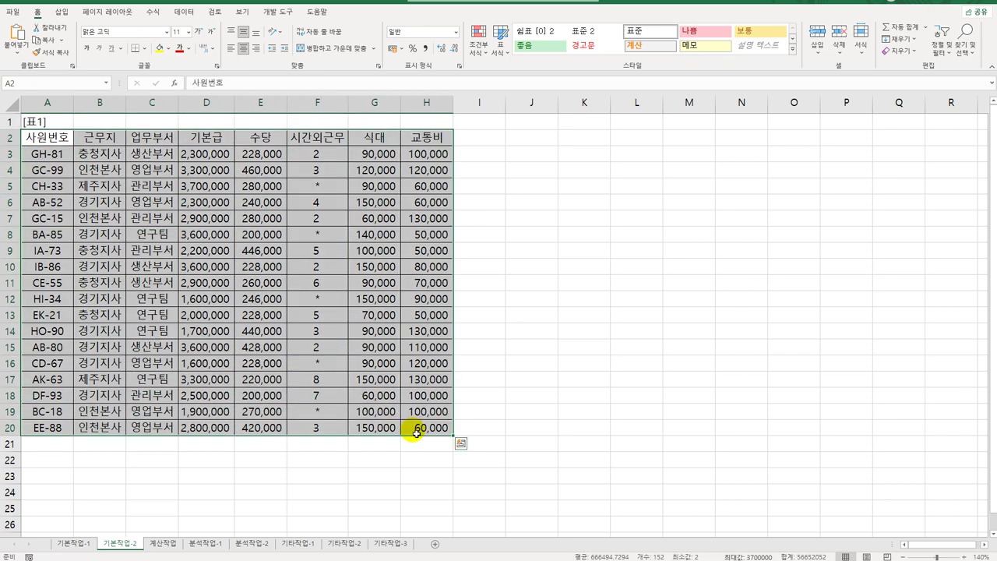
click(122, 14)
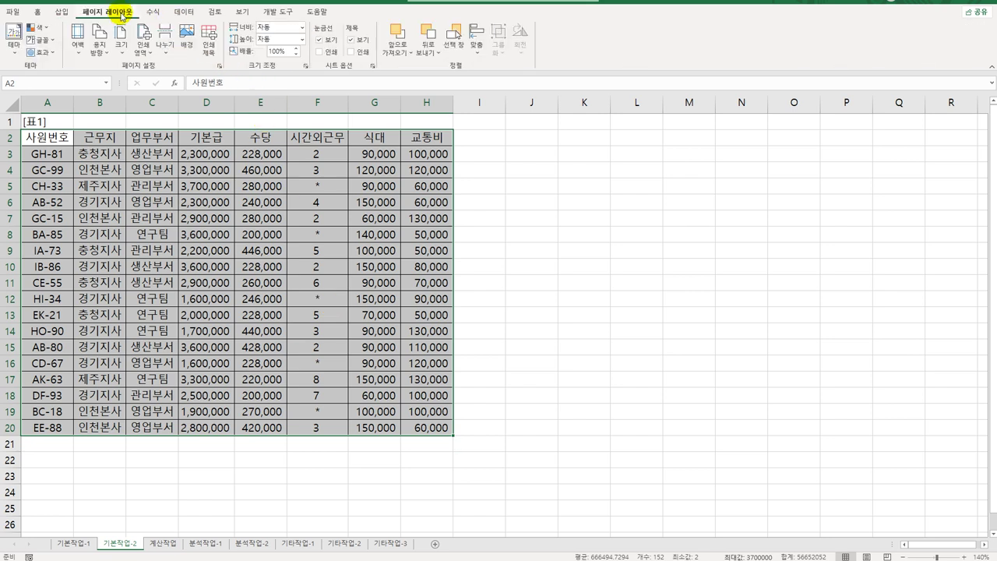
click(153, 56)
click(172, 67)
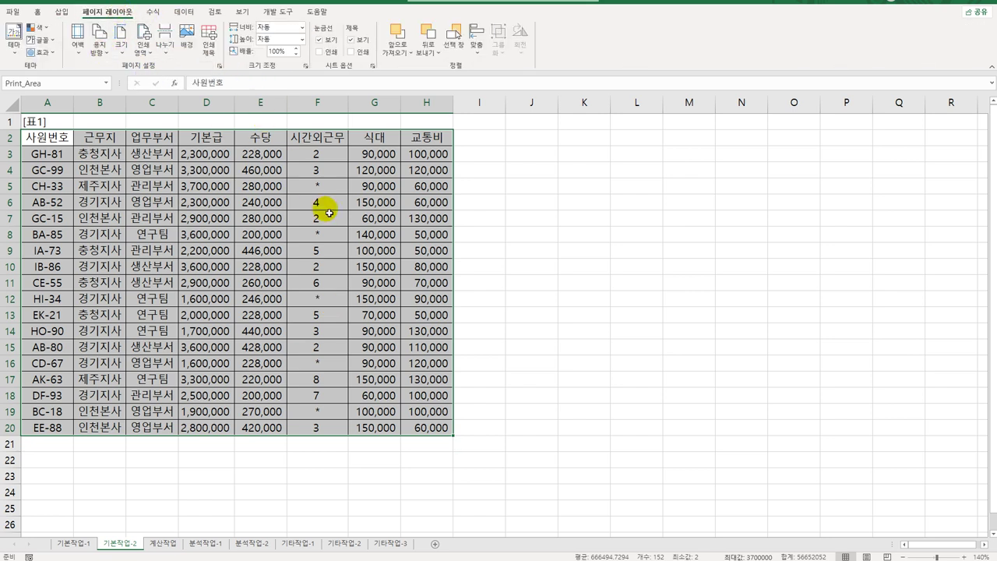
In the page setup, set the print scaling to 120% and the paper orientation to landscape (가로).
click(220, 68)
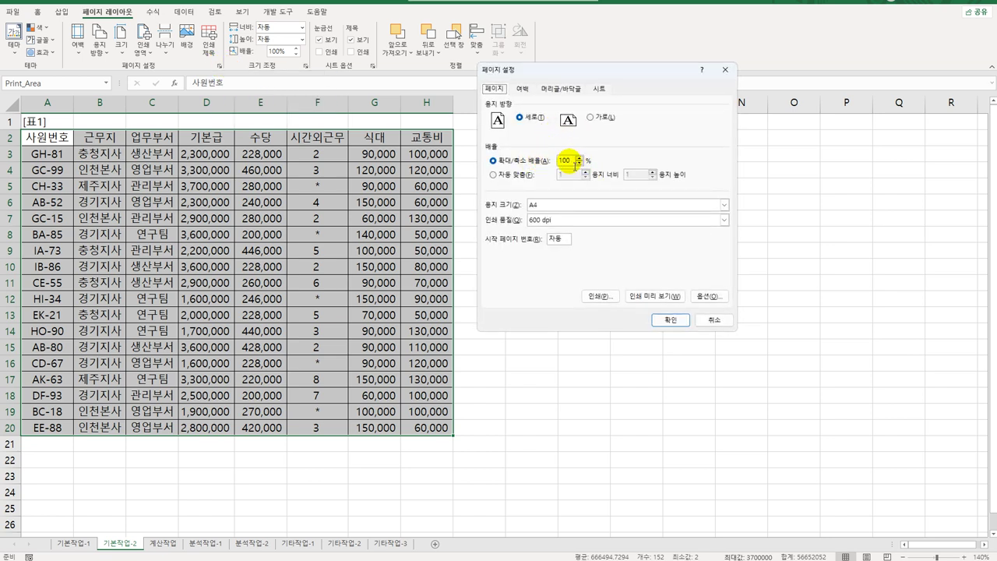
drag(573, 161, 543, 162)
text(120)
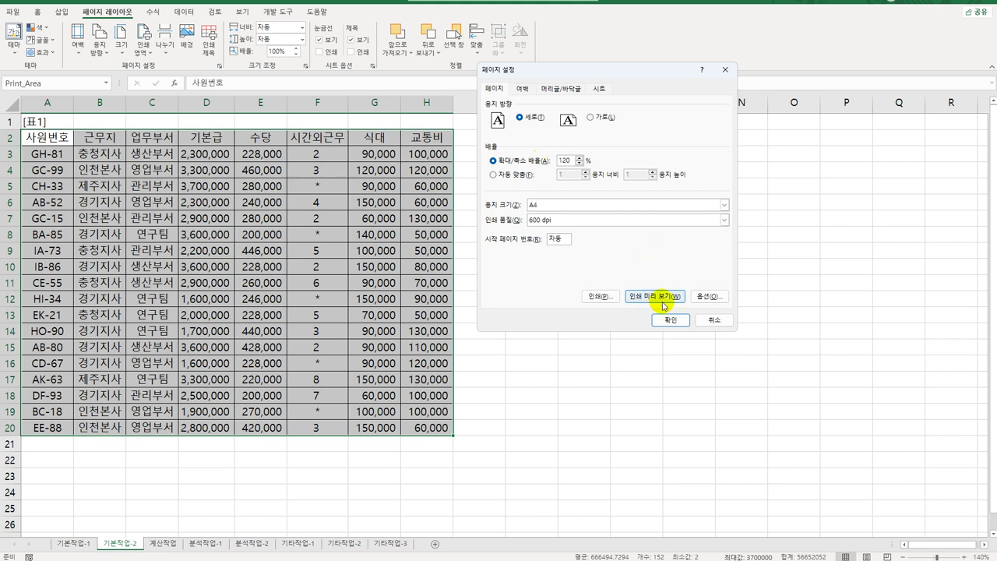
click(590, 118)
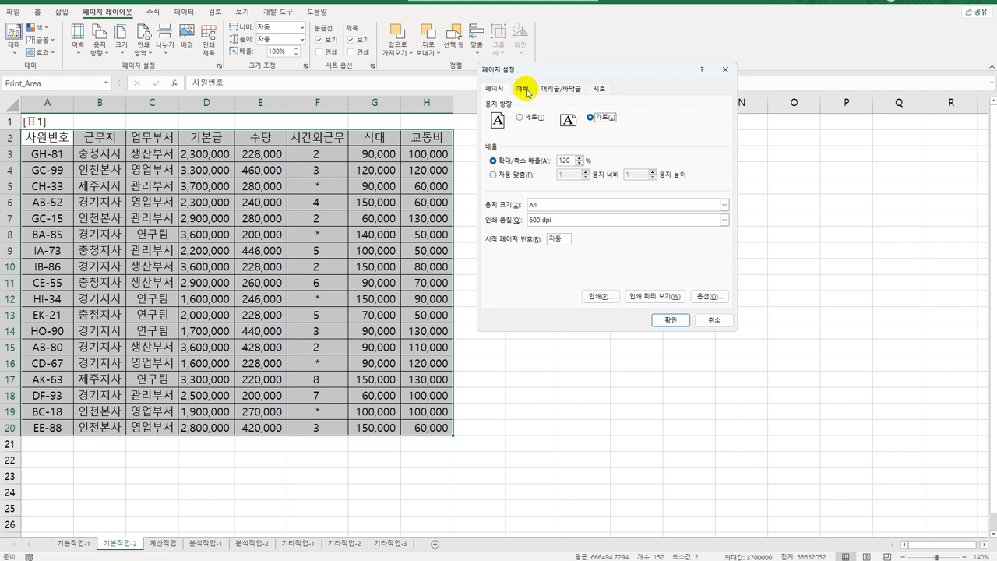
Centre the printout on the page both horizontally and vertically in the margin settings.
click(521, 88)
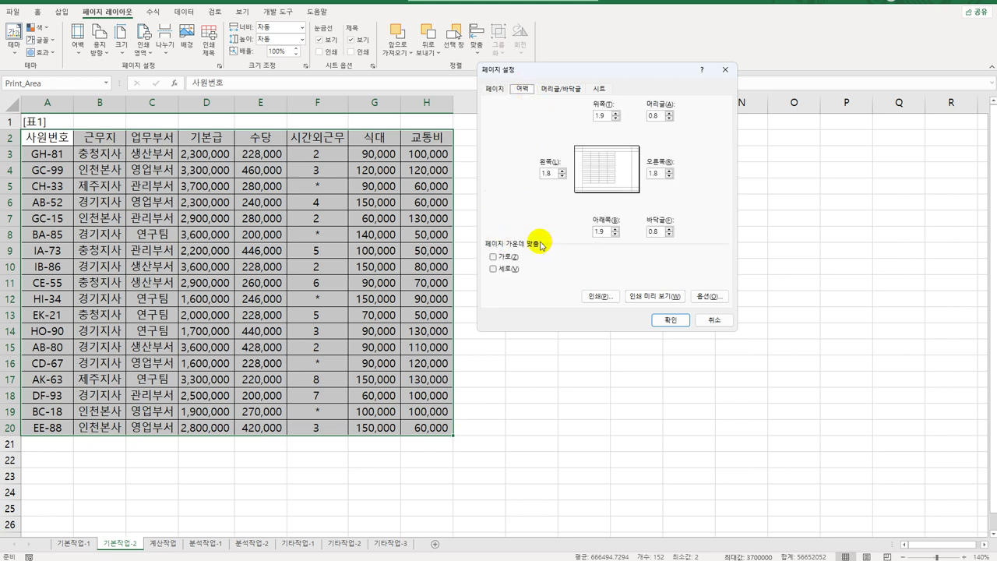
click(506, 257)
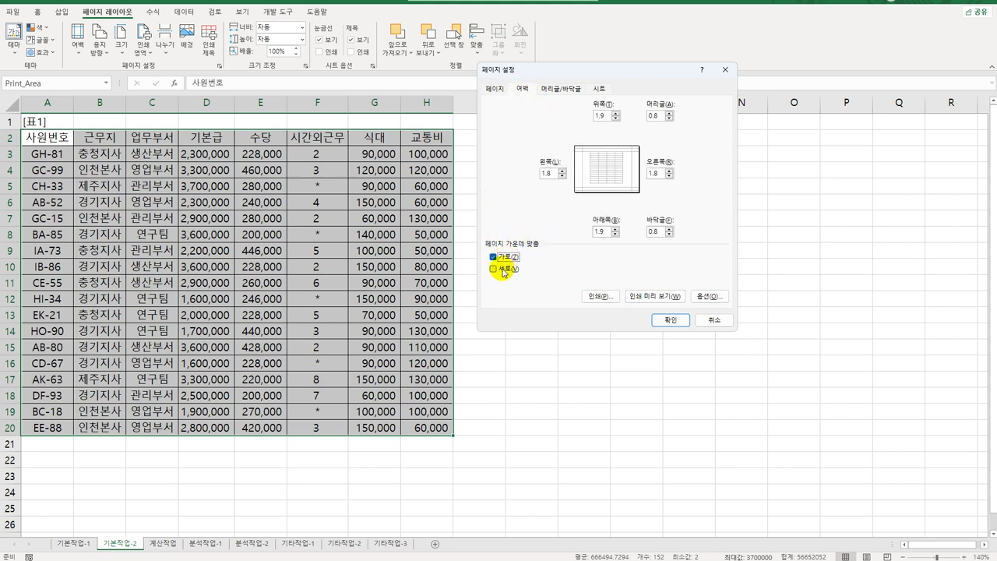
click(502, 271)
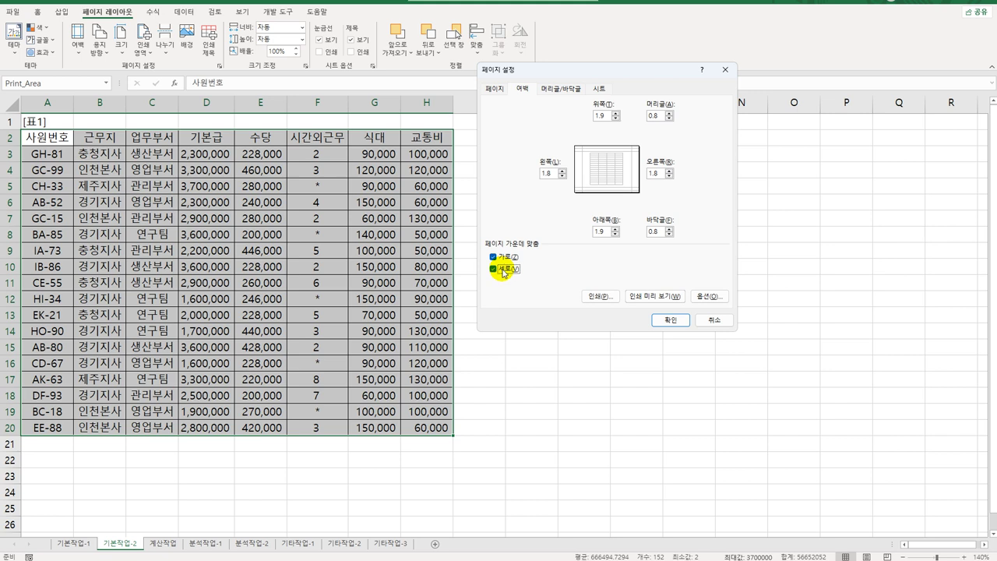
Insert the current date in the left section of the page header and apply the page setup.
click(561, 91)
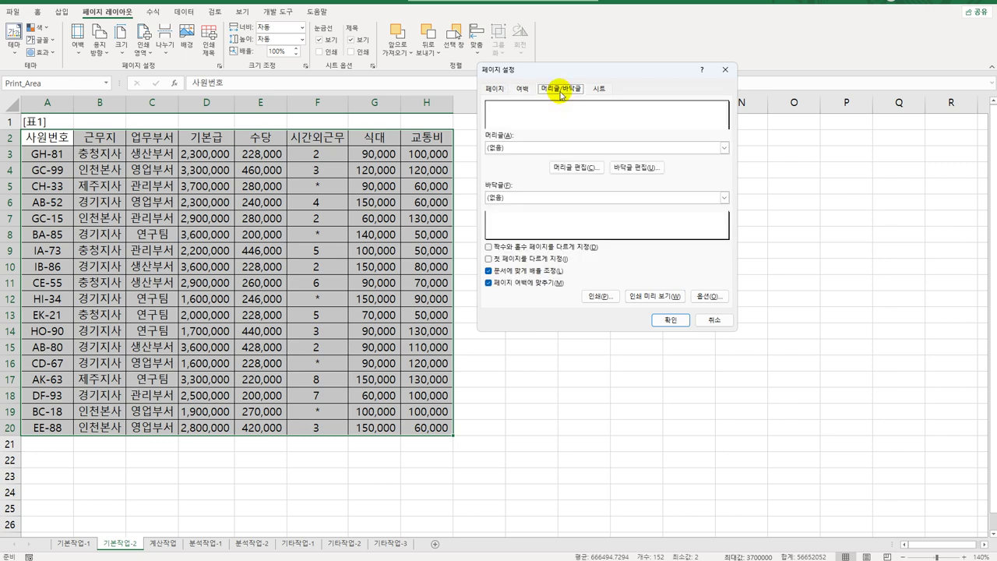
click(568, 168)
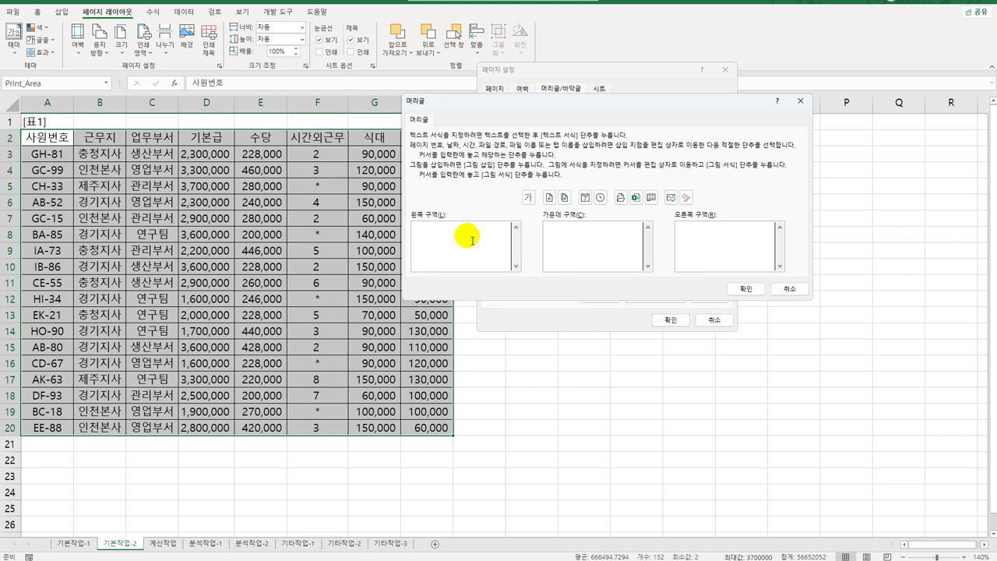
click(586, 204)
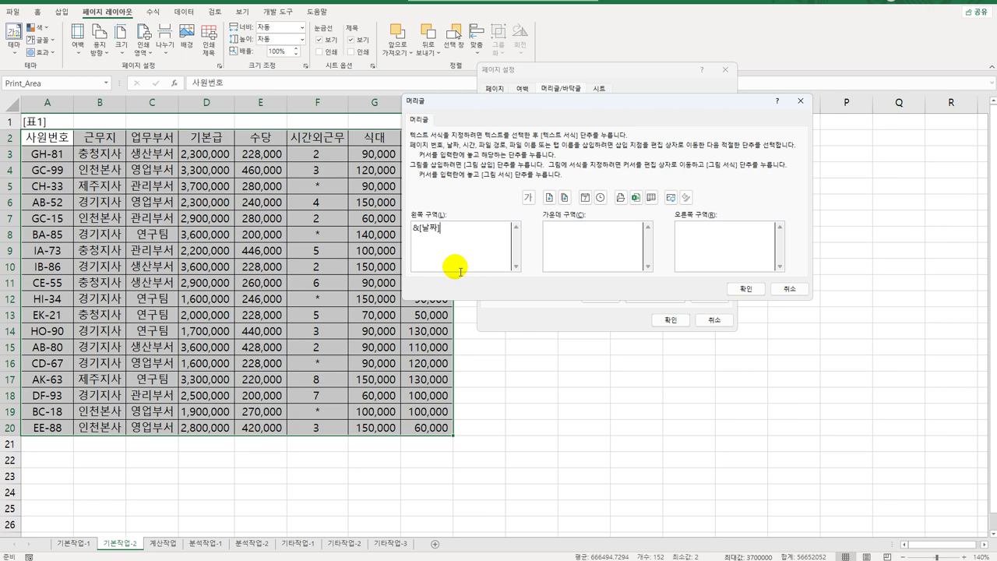
click(746, 289)
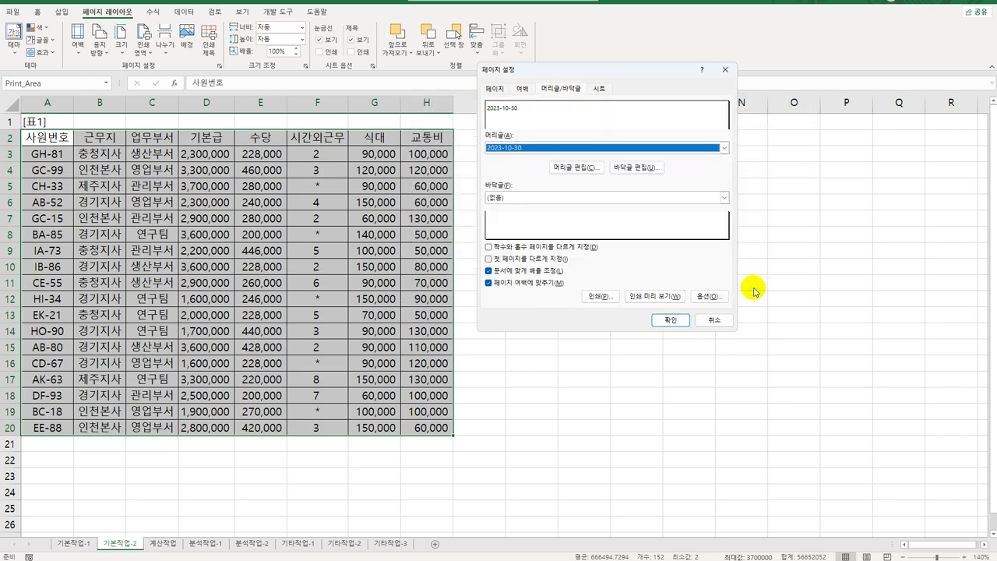
click(670, 322)
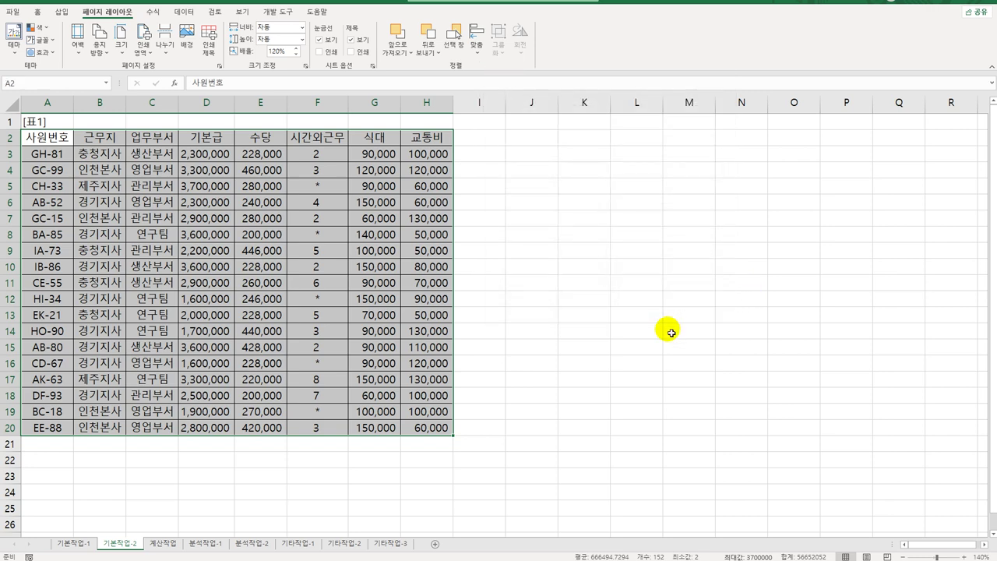
click(652, 350)
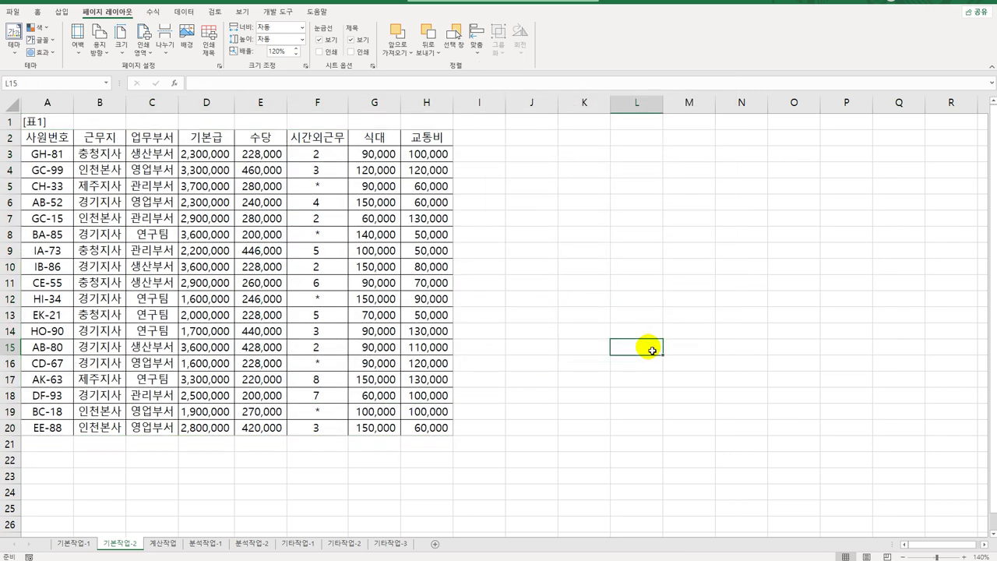
Switch to the 계산작업 sheet and examine the 사원번호, 시간외근무 and 시간외수당 columns together with the hourly allowance row of [표5].
click(165, 544)
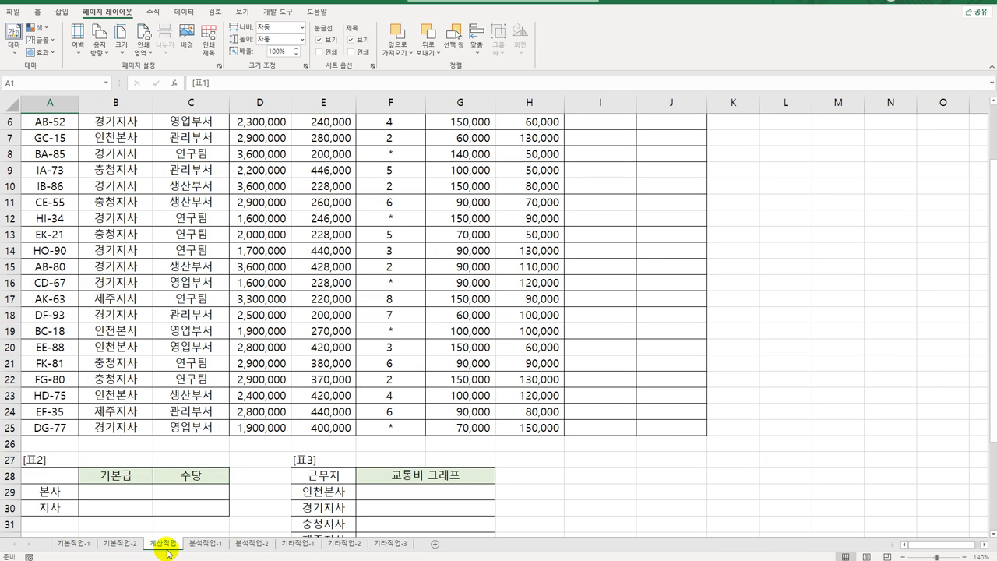
scroll(282, 385, up, 2)
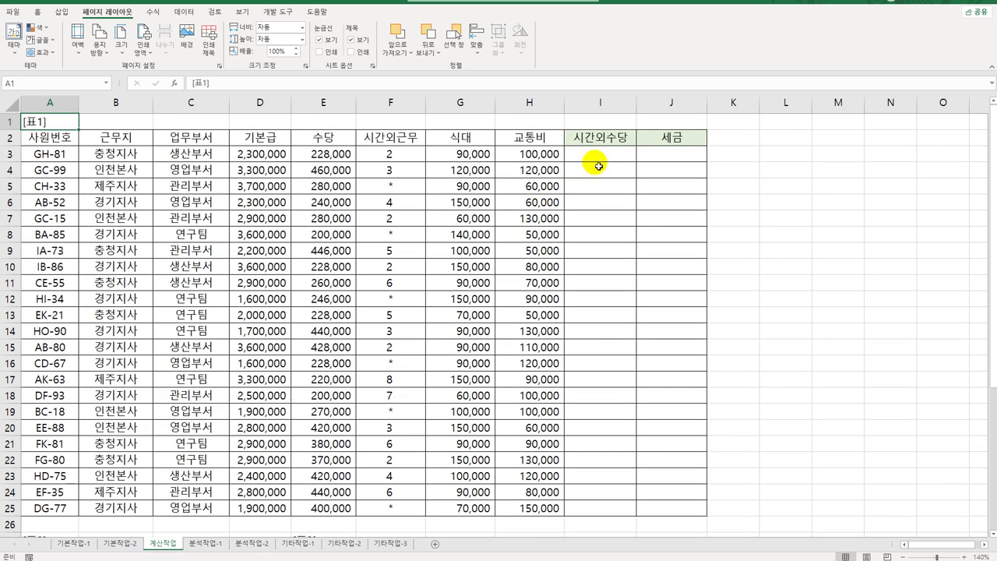
click(601, 159)
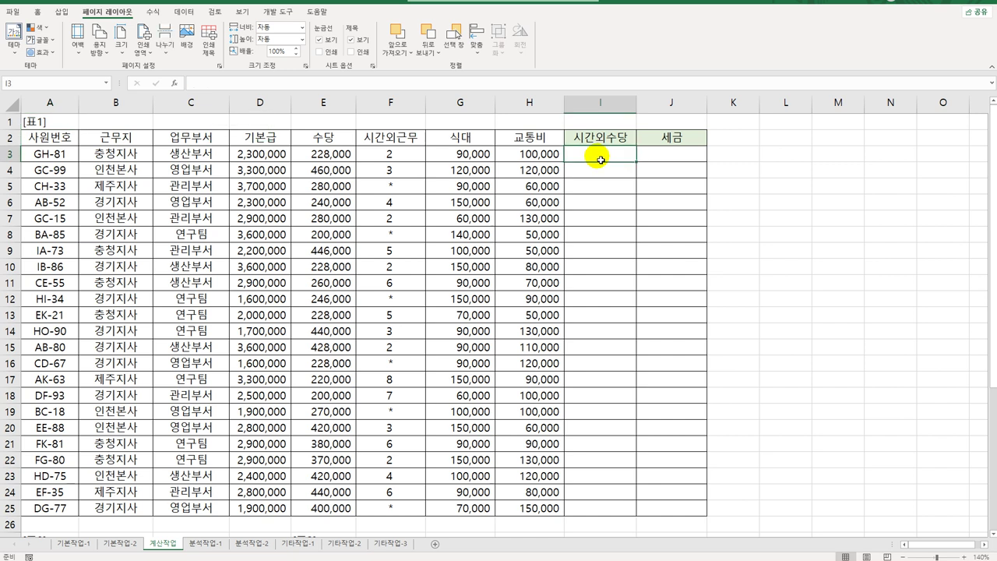
click(58, 153)
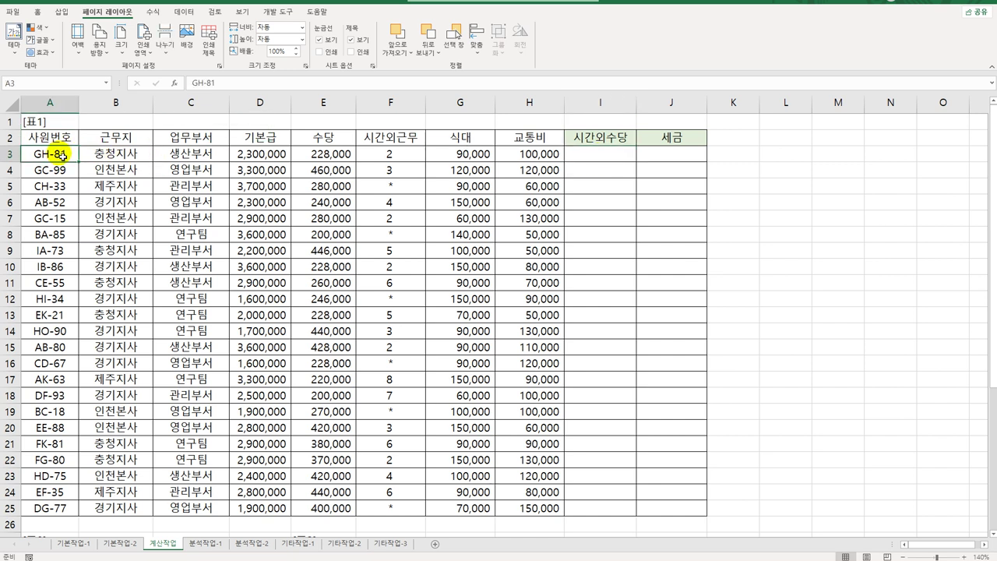
click(399, 159)
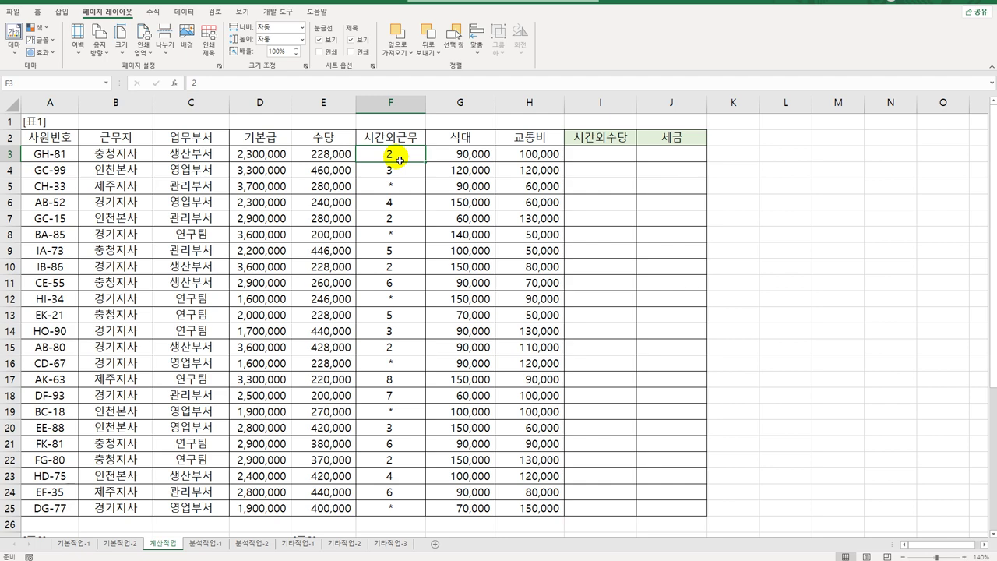
scroll(390, 200, down, 6)
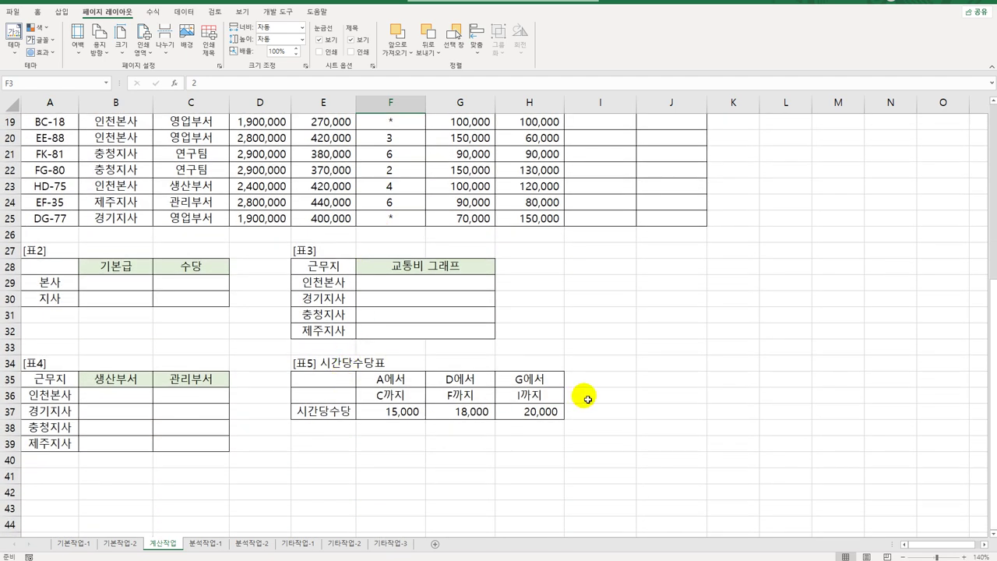
scroll(584, 397, up, 6)
click(606, 154)
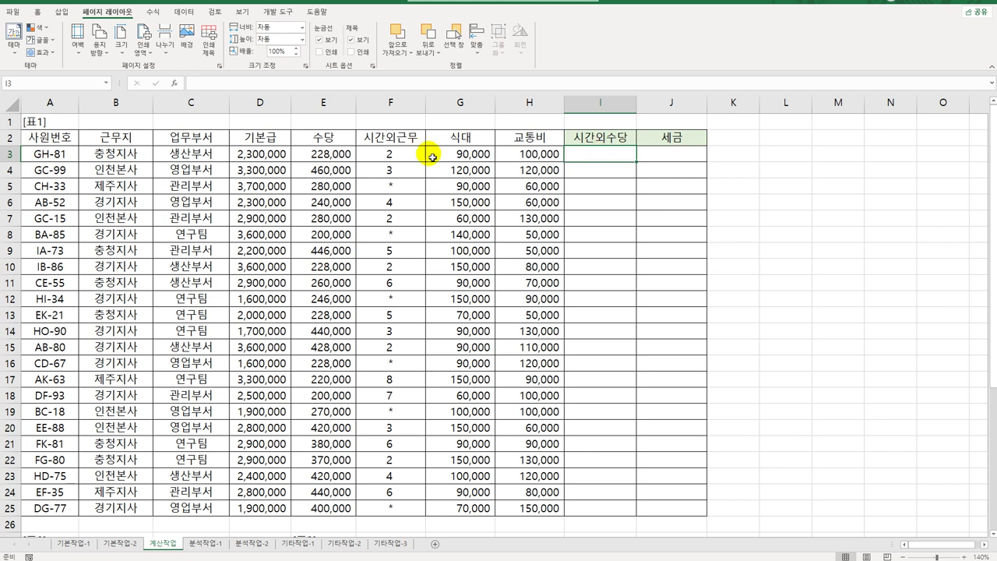
click(407, 158)
scroll(406, 158, down, 6)
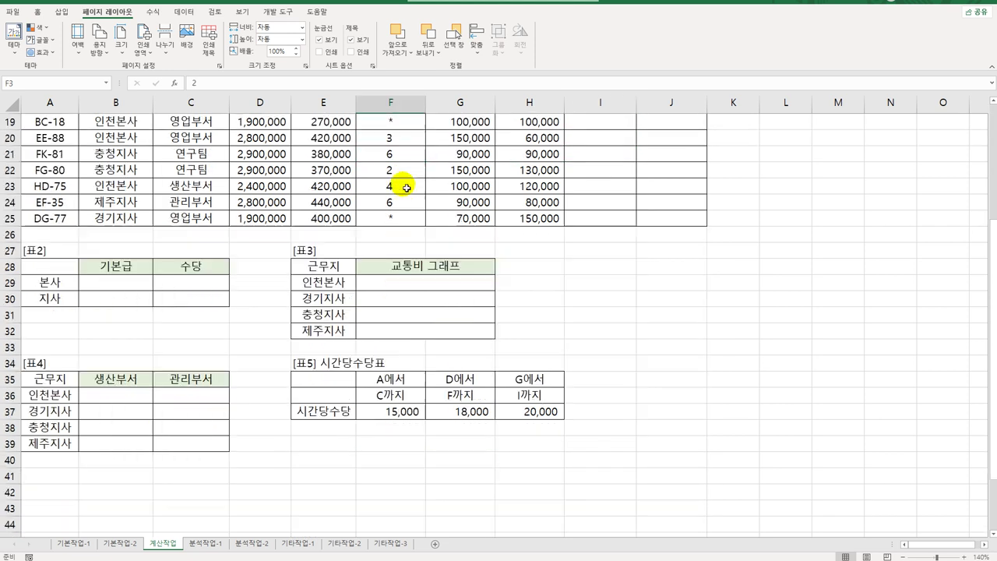
drag(343, 380, 521, 411)
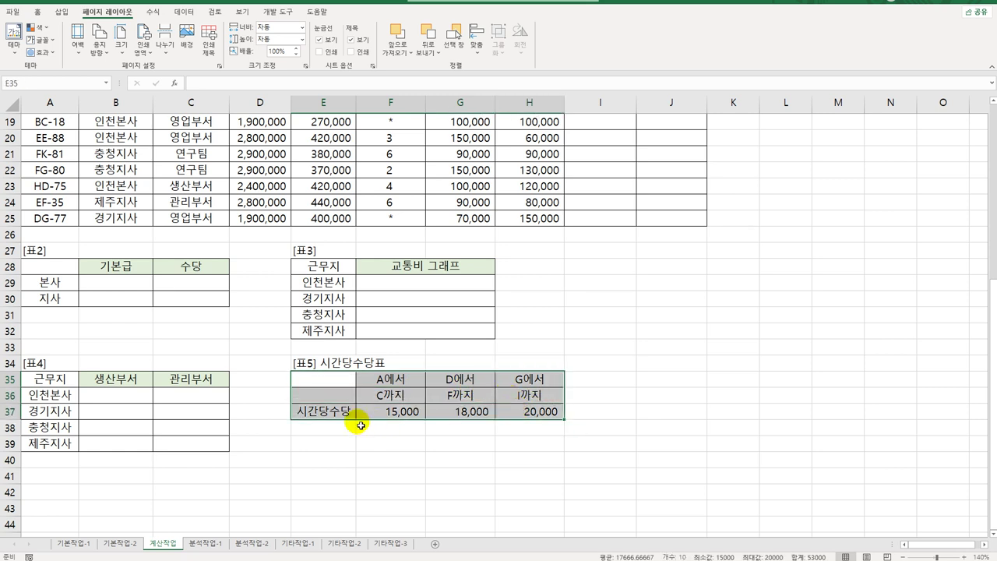
drag(336, 409, 508, 416)
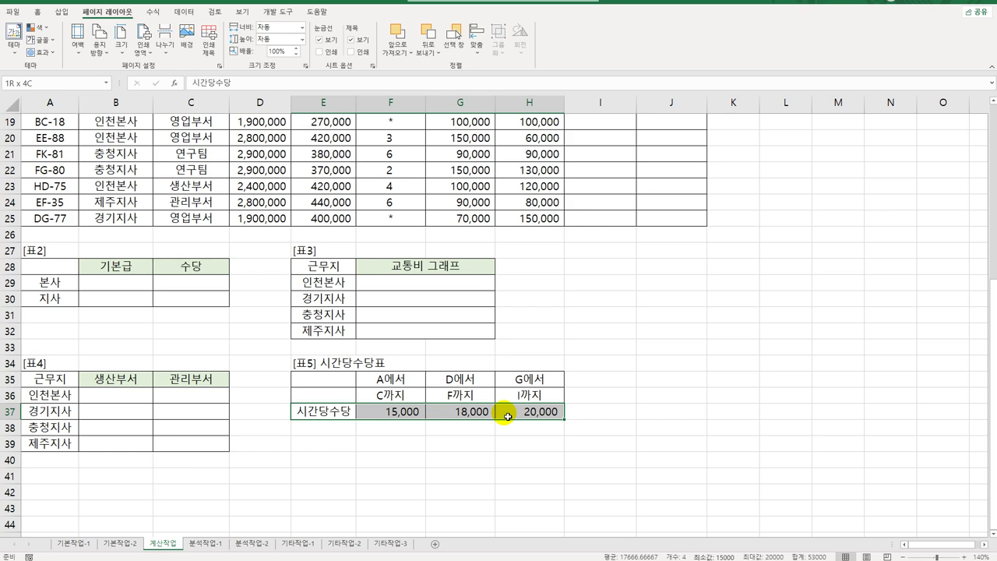
drag(507, 416, 507, 416)
scroll(411, 398, up, 3)
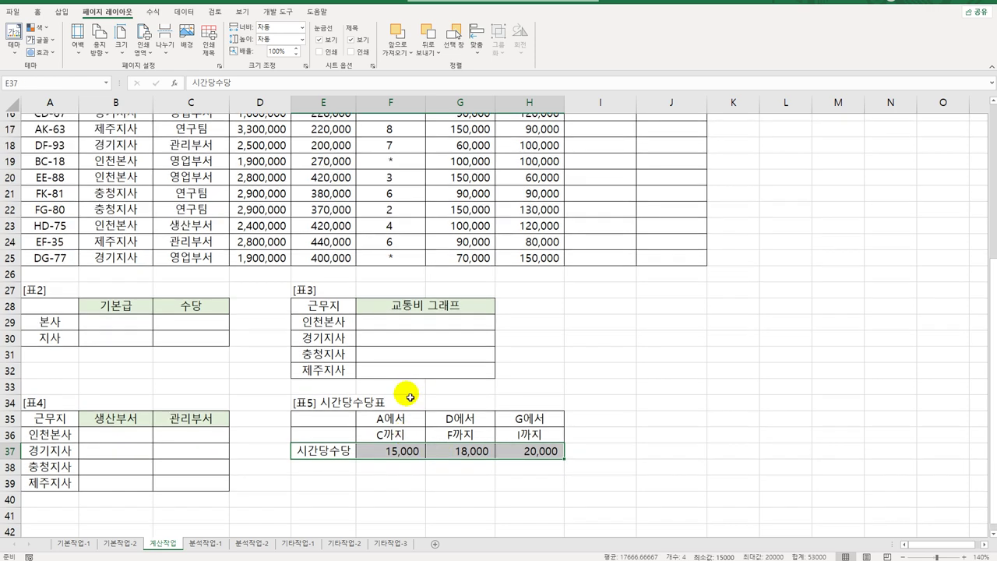
scroll(411, 398, up, 3)
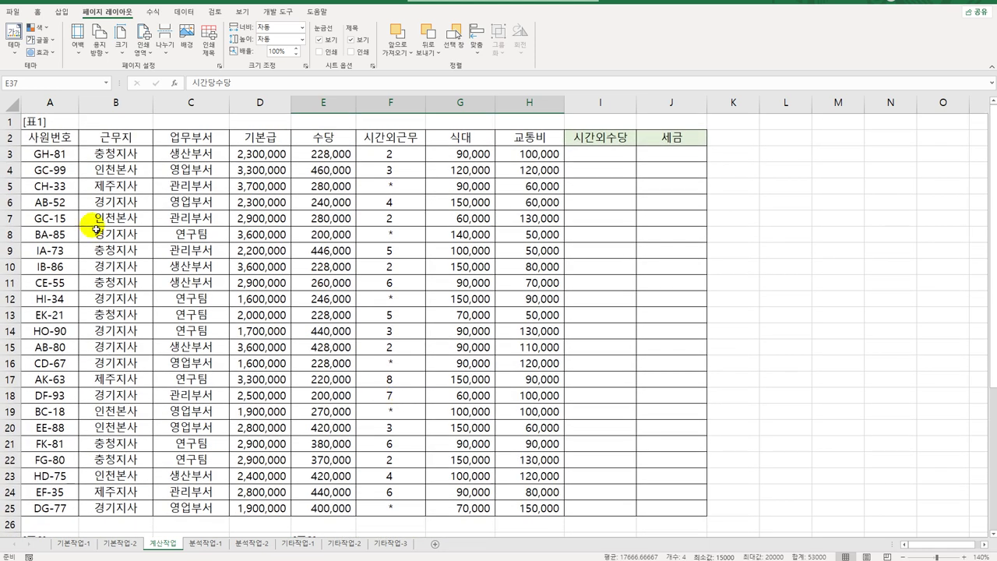
Compare the employee code in A3 with the letter ranges and hourly rates of the lookup table E35:H37.
click(66, 158)
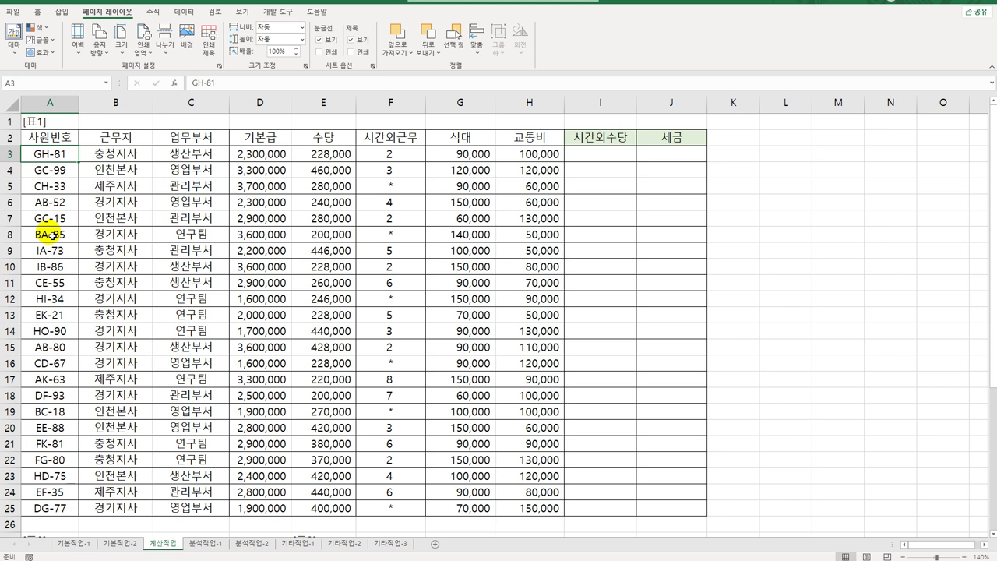
scroll(48, 234, down, 6)
drag(336, 380, 527, 418)
drag(393, 380, 528, 380)
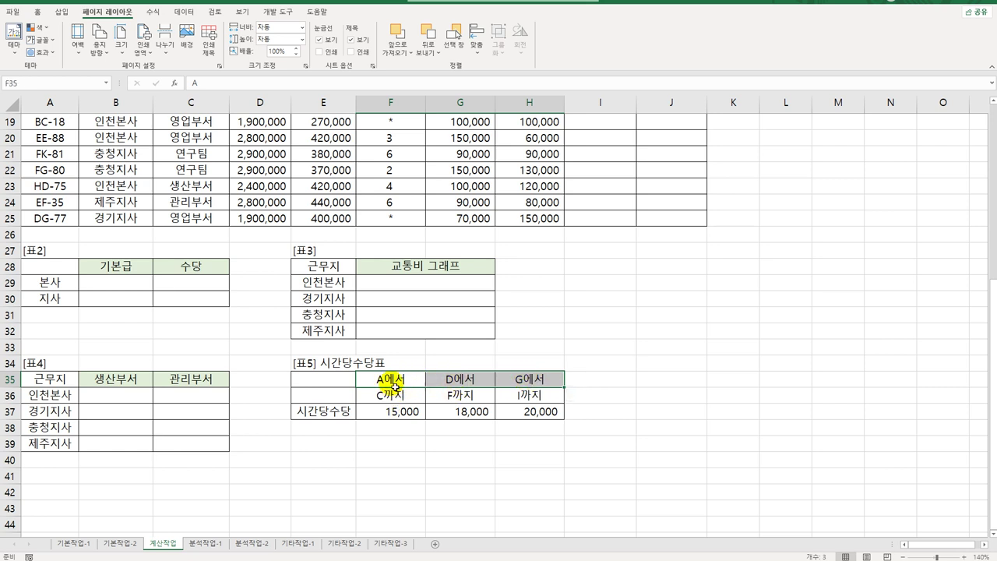
drag(389, 379, 395, 414)
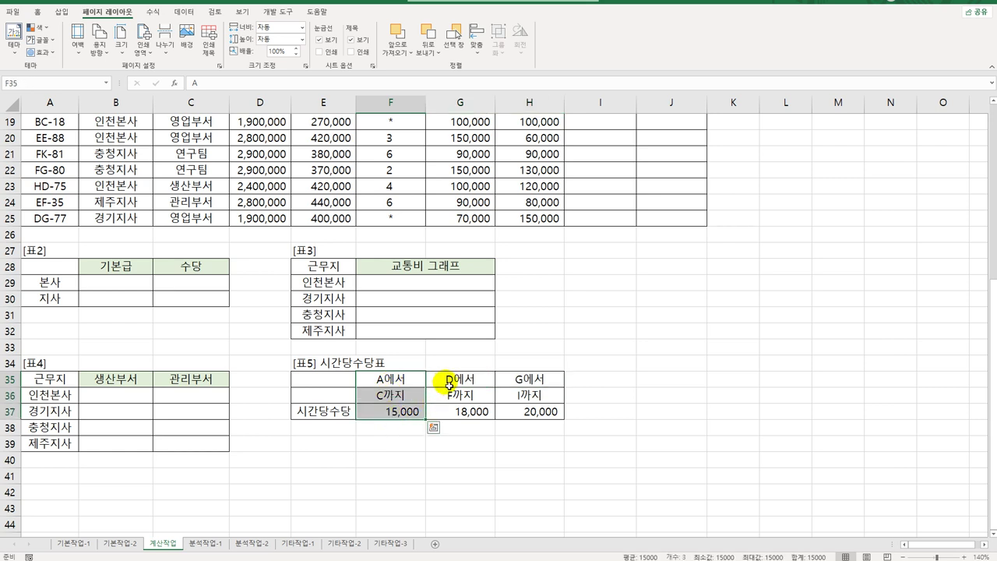
drag(455, 377, 451, 420)
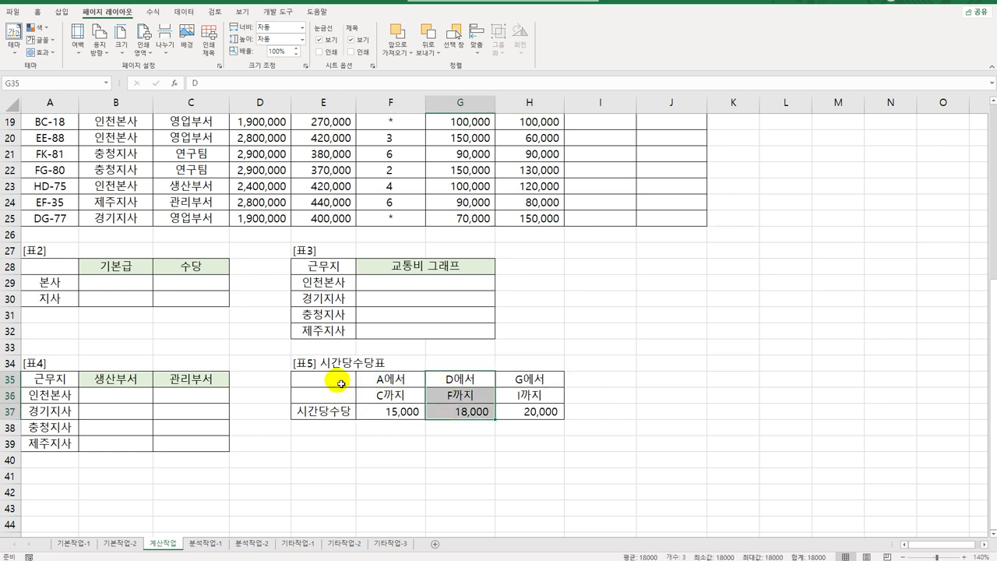
drag(343, 383, 530, 421)
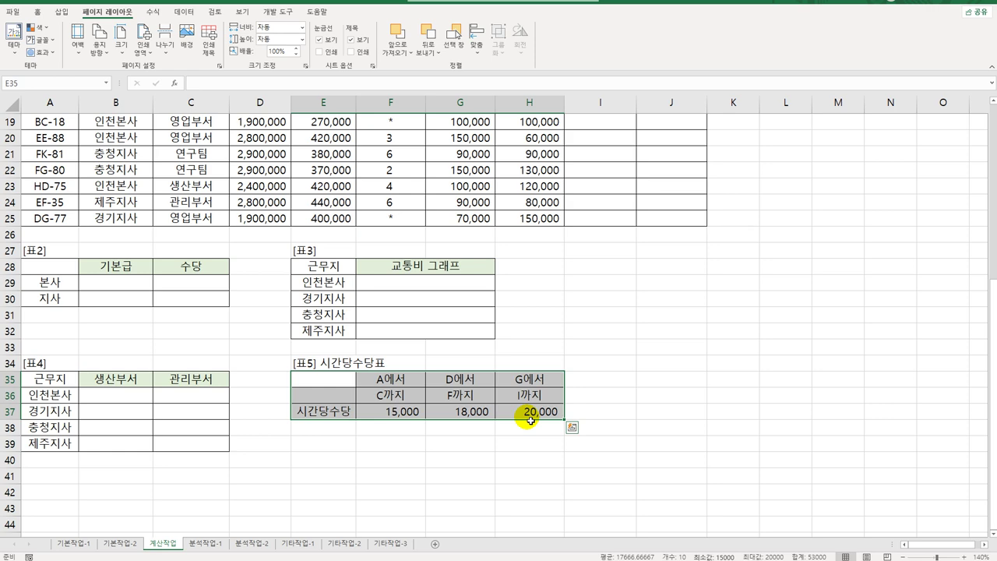
scroll(662, 265, up, 6)
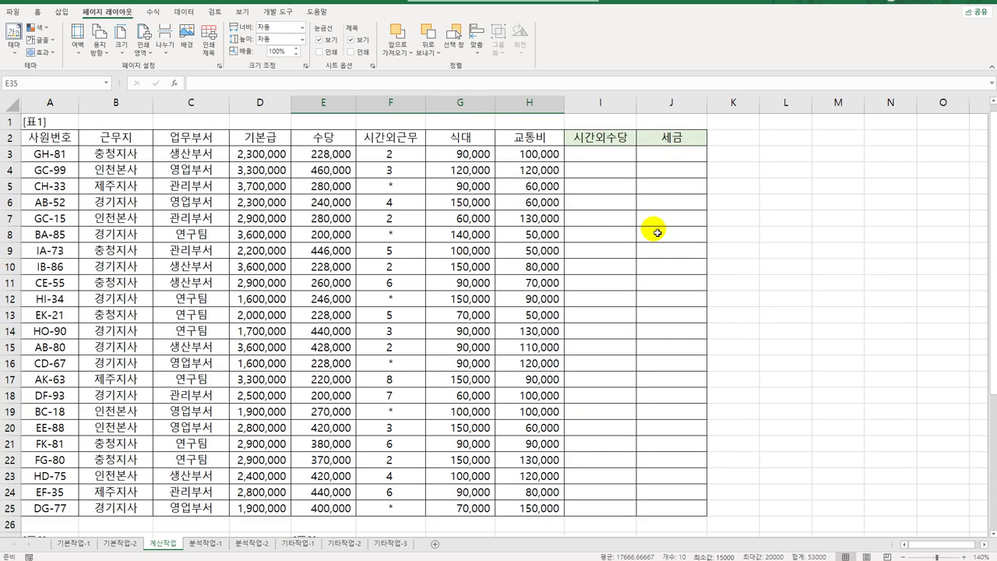
Enter =MID(A3,2,1) in the first 시간외수당 cell I3 and fill the formula down to I25.
click(606, 154)
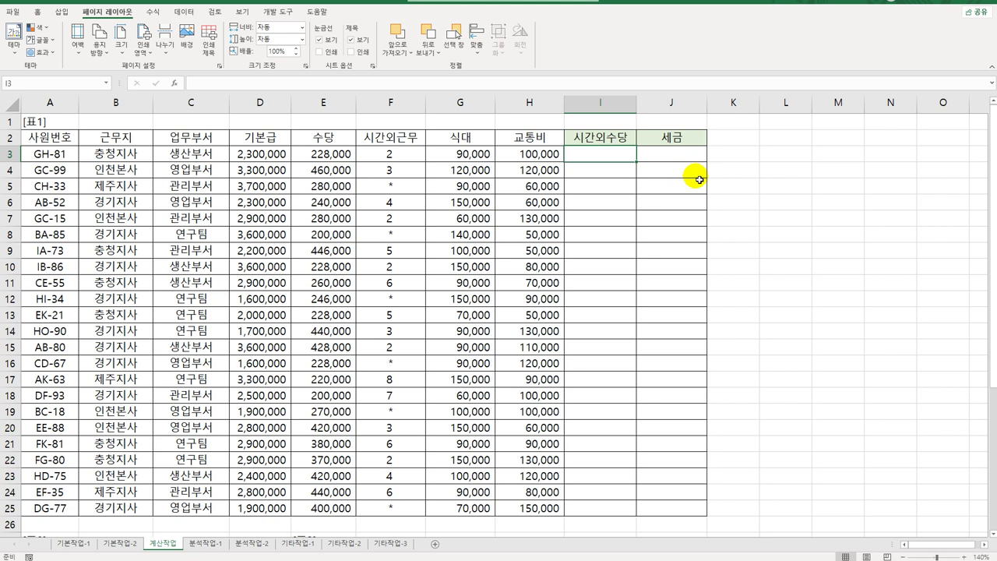
text(=)
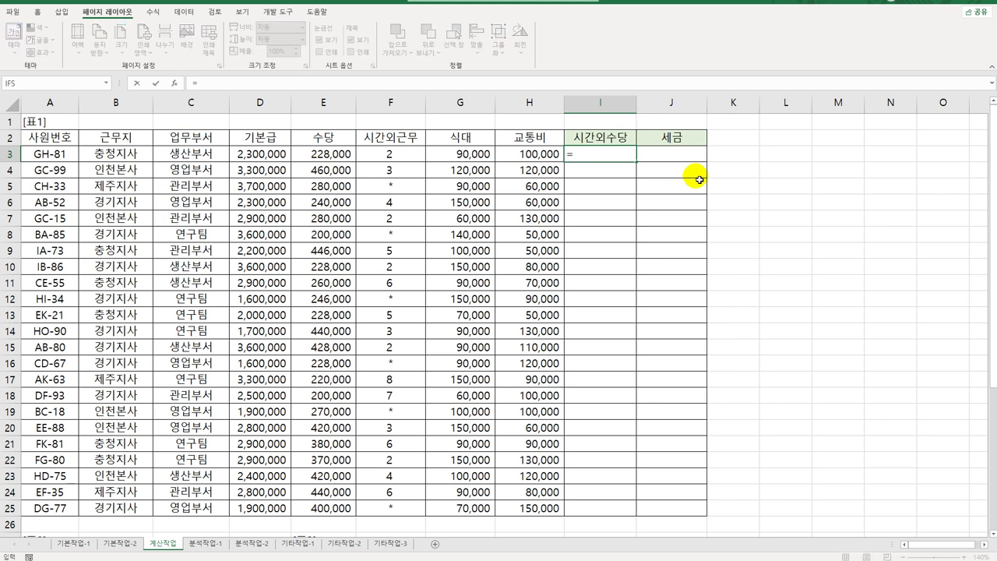
text(mid()
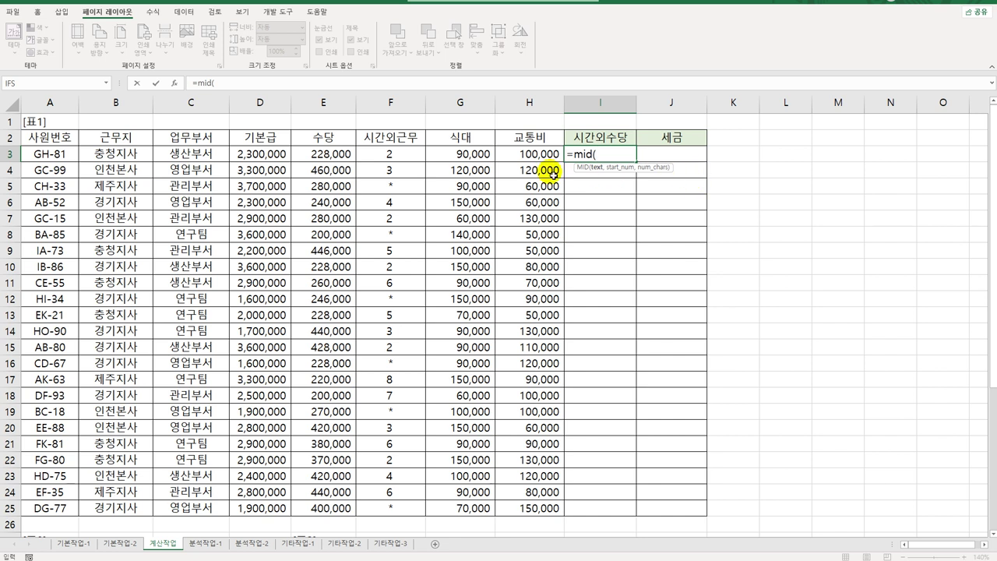
click(48, 153)
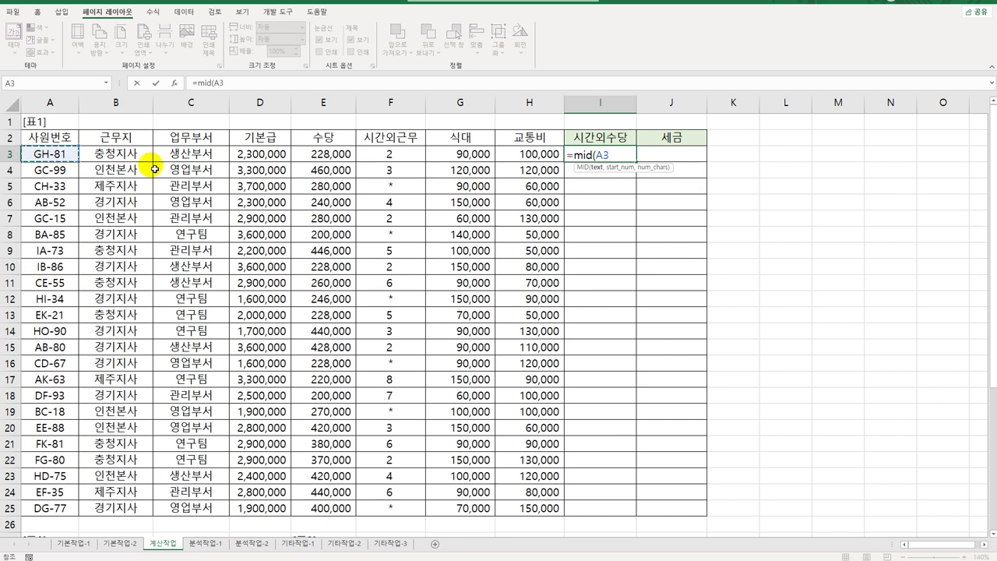
text(,2)
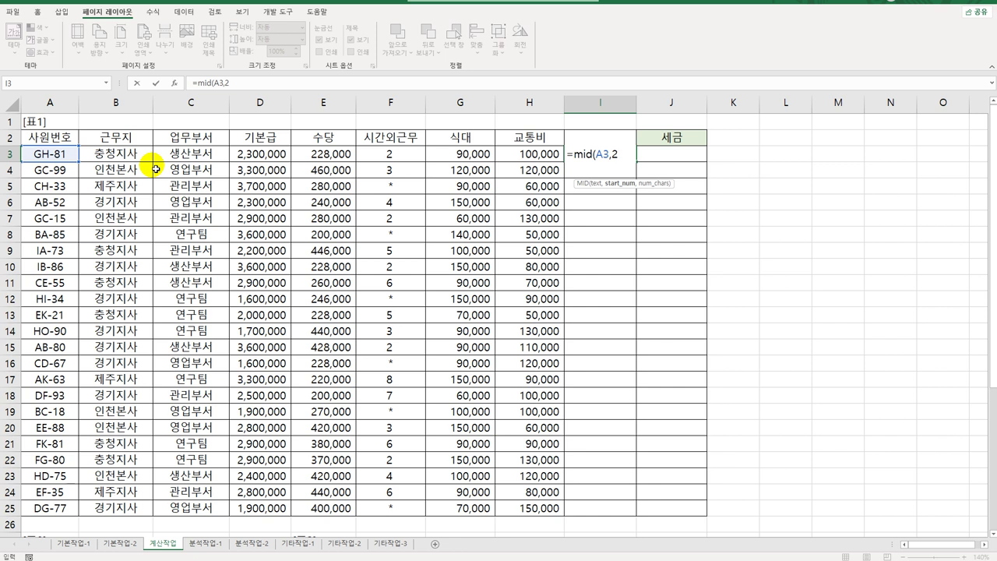
text(,1))
key(Return)
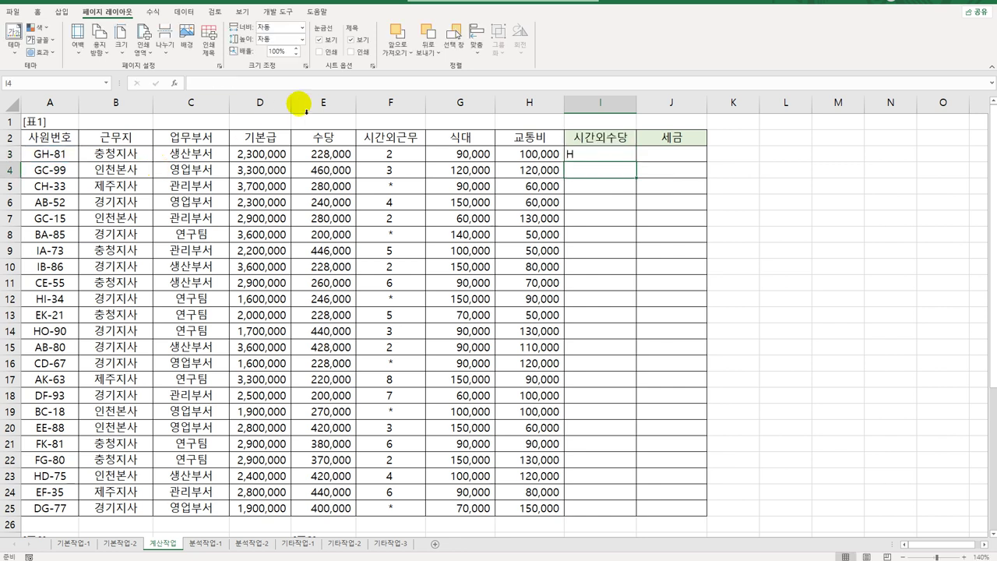
click(599, 154)
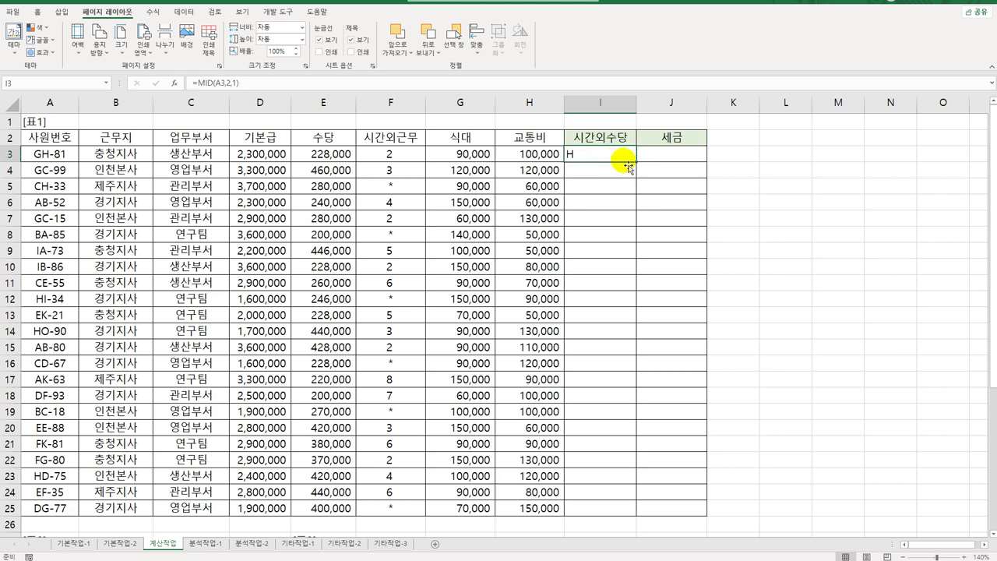
double_click(636, 166)
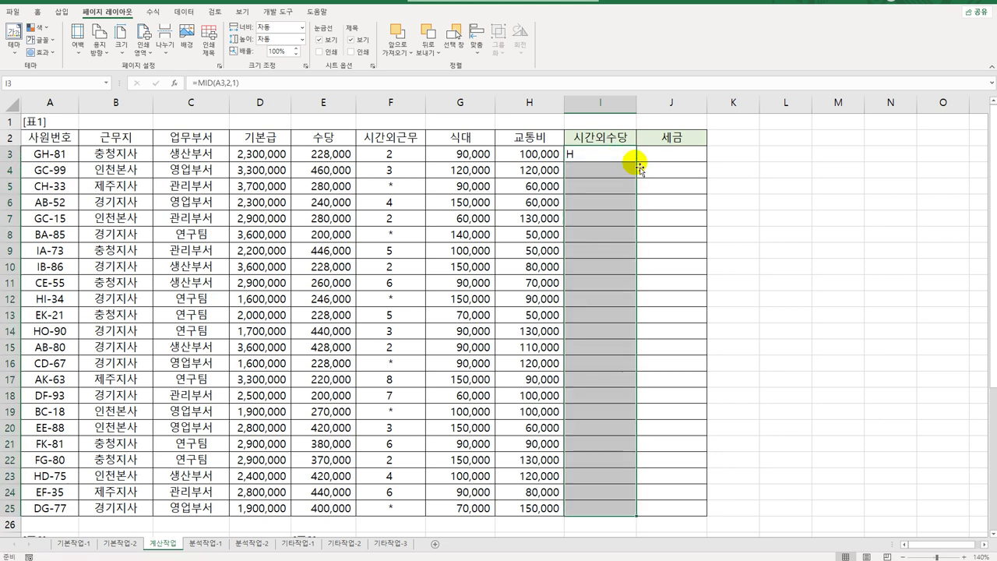
Wrap the MID expression in I3 in HLOOKUP and set its table array to the absolute range $F$35:$H$37.
double_click(600, 160)
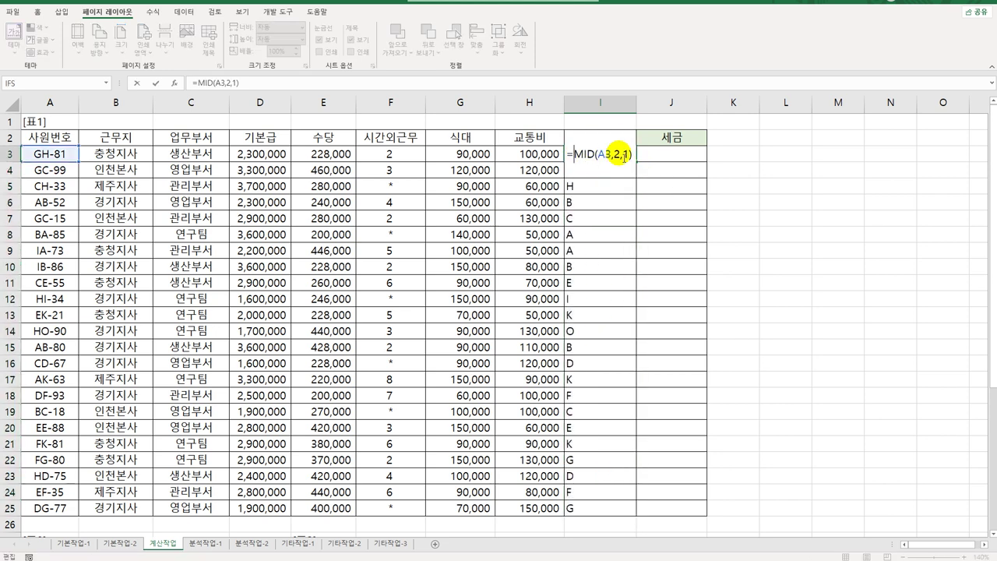
key(Home)
key(Right)
text(hlo)
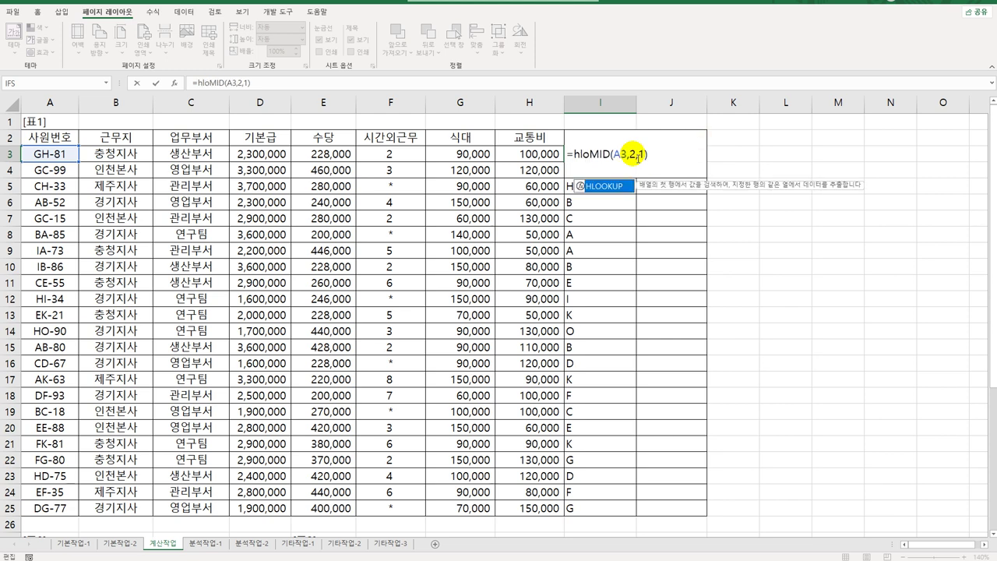
key(Tab)
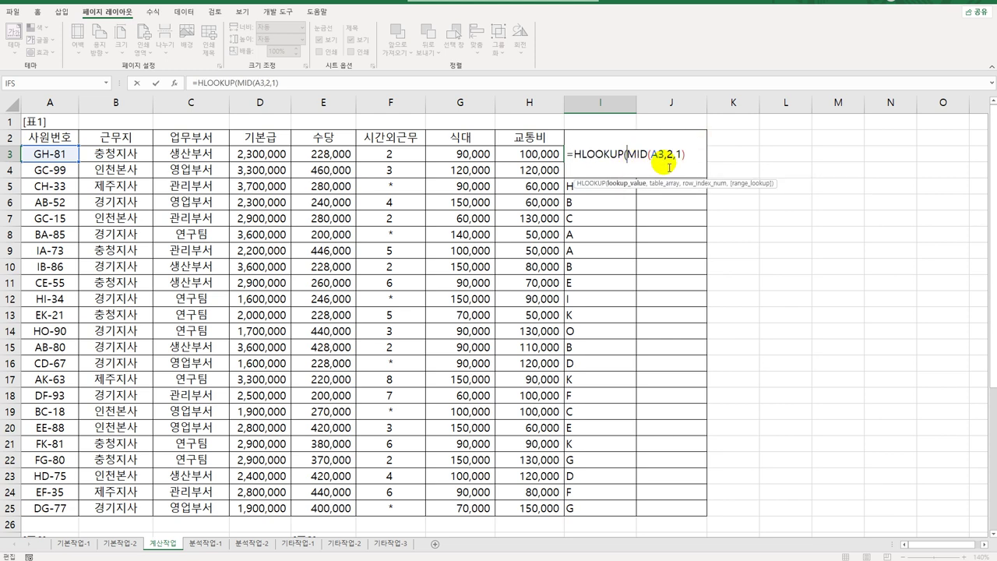
click(689, 169)
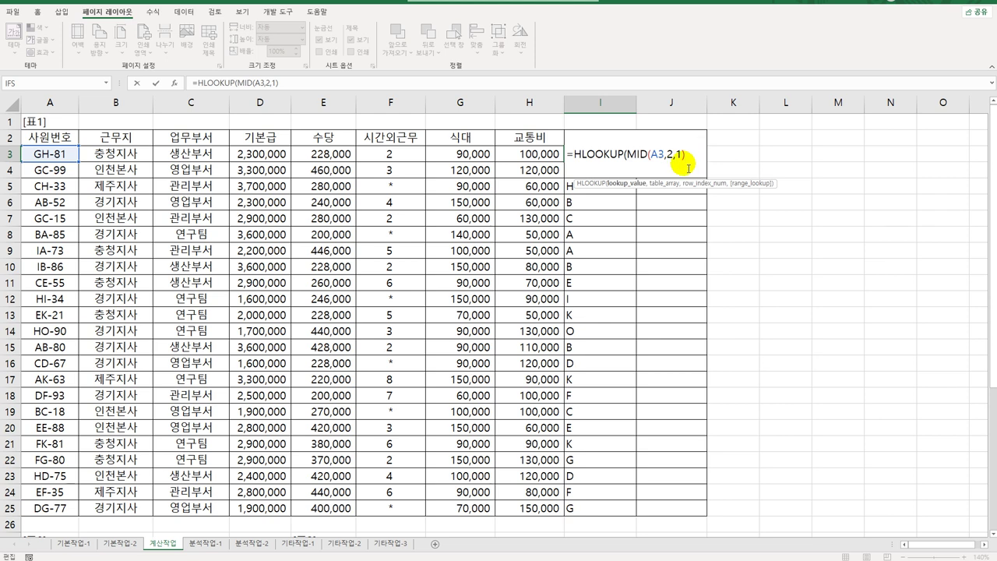
text(,)
scroll(577, 281, down, 6)
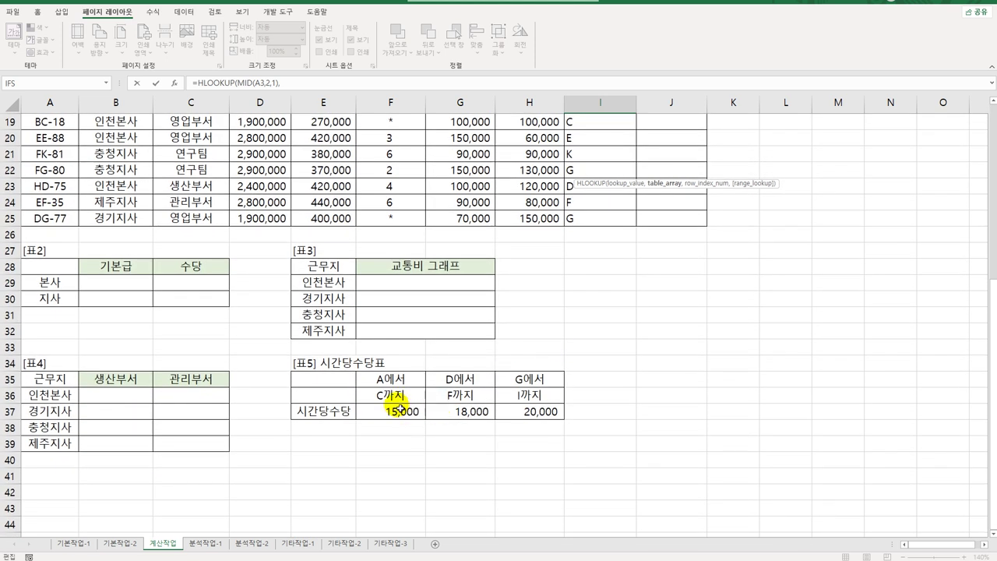
drag(389, 379, 524, 411)
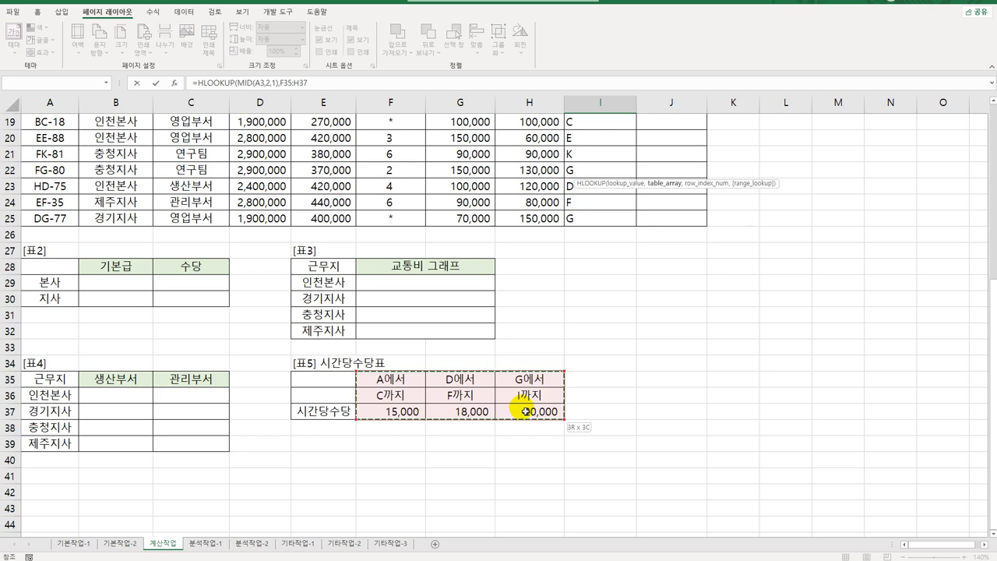
scroll(530, 406, up, 6)
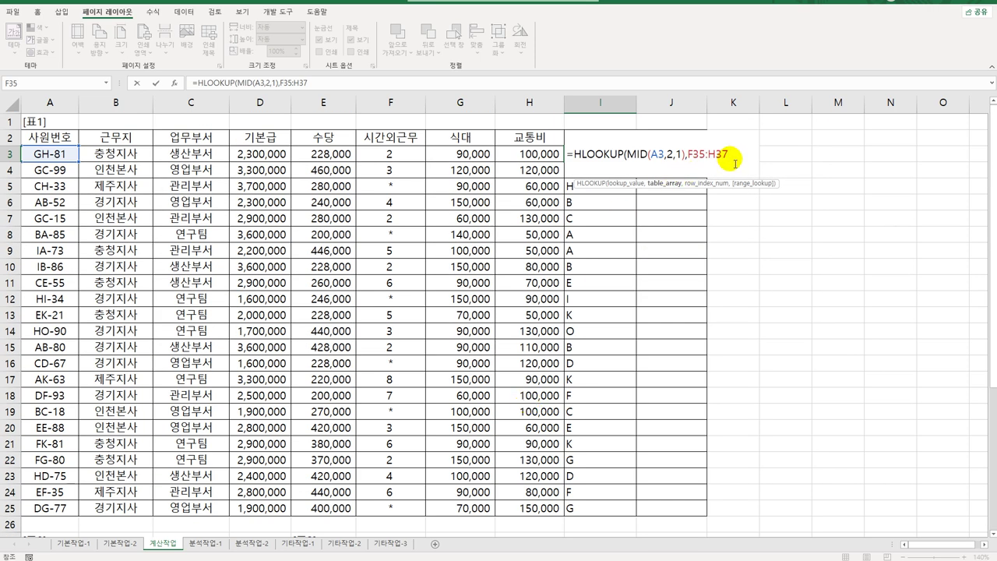
key(F4)
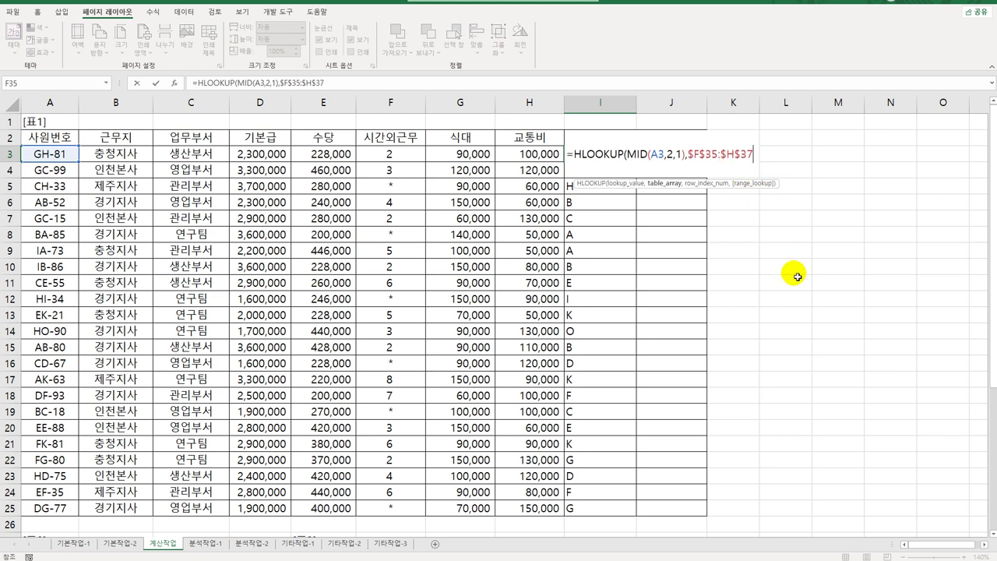
Complete the I3 formula as =HLOOKUP(MID(A3,2,1),$F$35:$H$37,3), fill it down to I25 and check the copied formulas in I4 and I5.
text(,)
scroll(793, 272, down, 6)
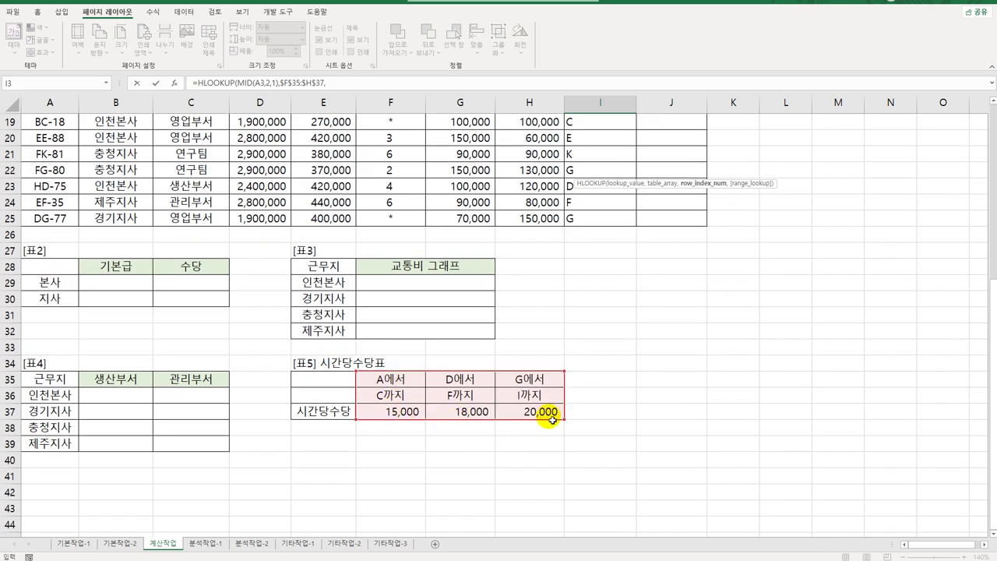
scroll(723, 417, up, 6)
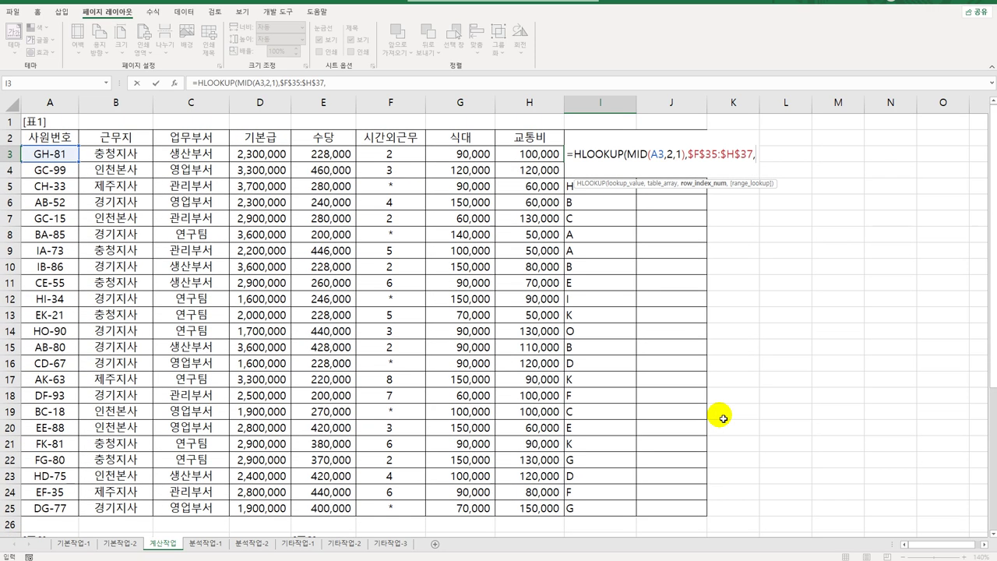
text(3,)
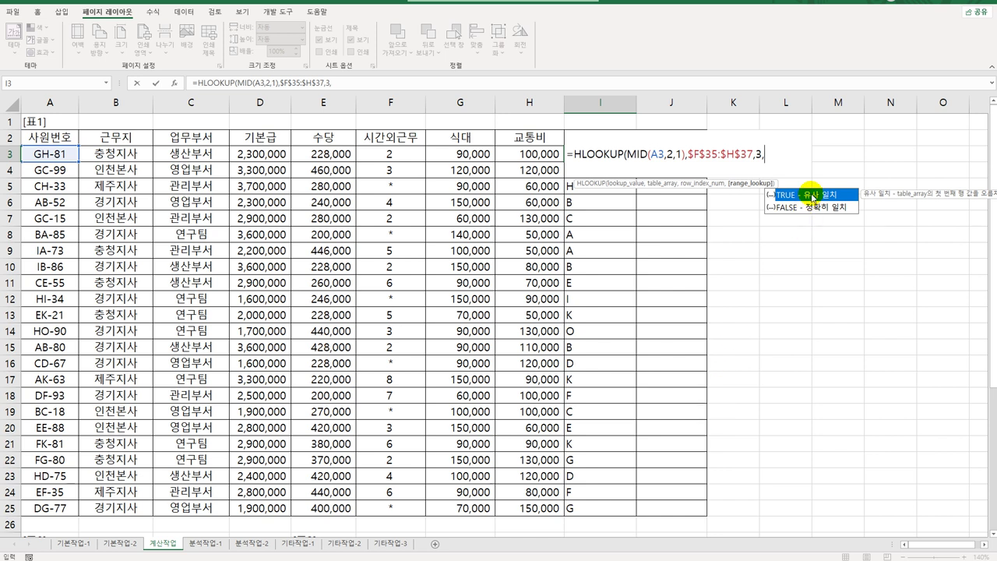
key(BackSpace)
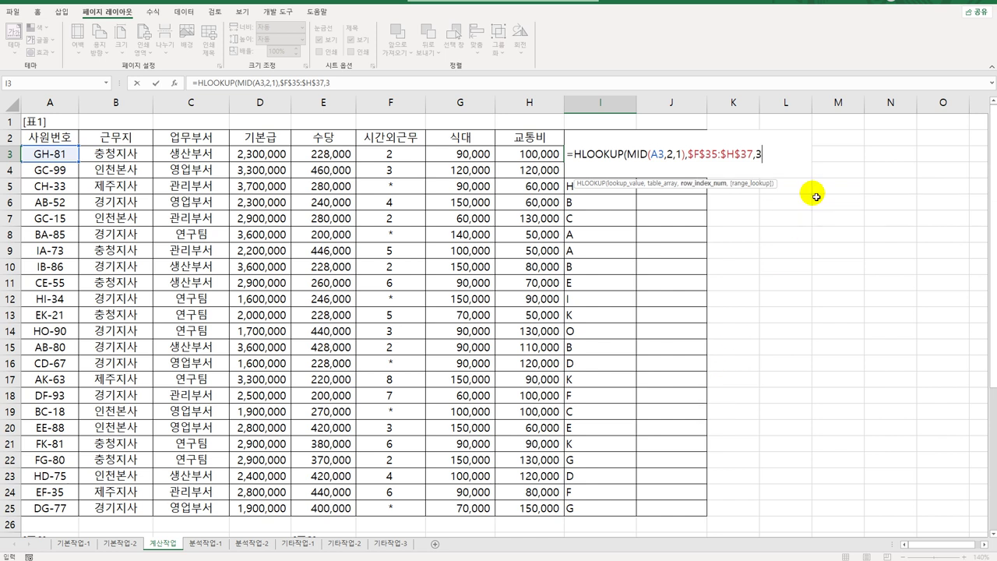
text())
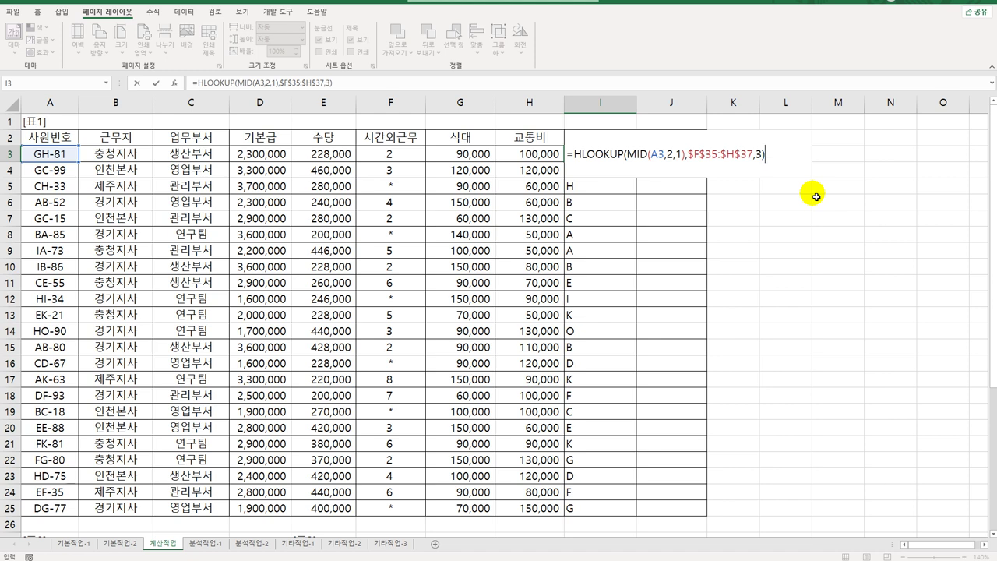
key(Return)
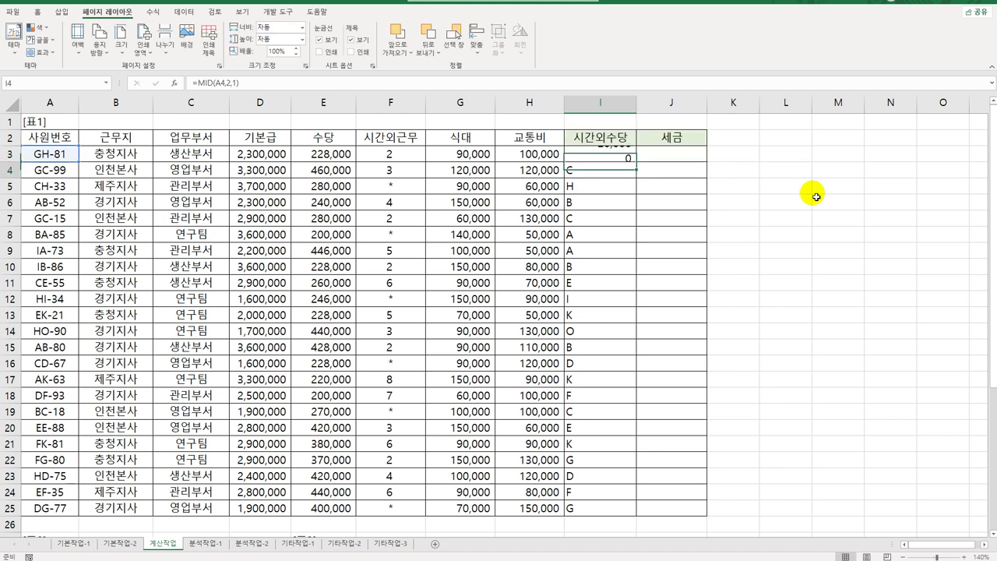
click(606, 154)
double_click(638, 167)
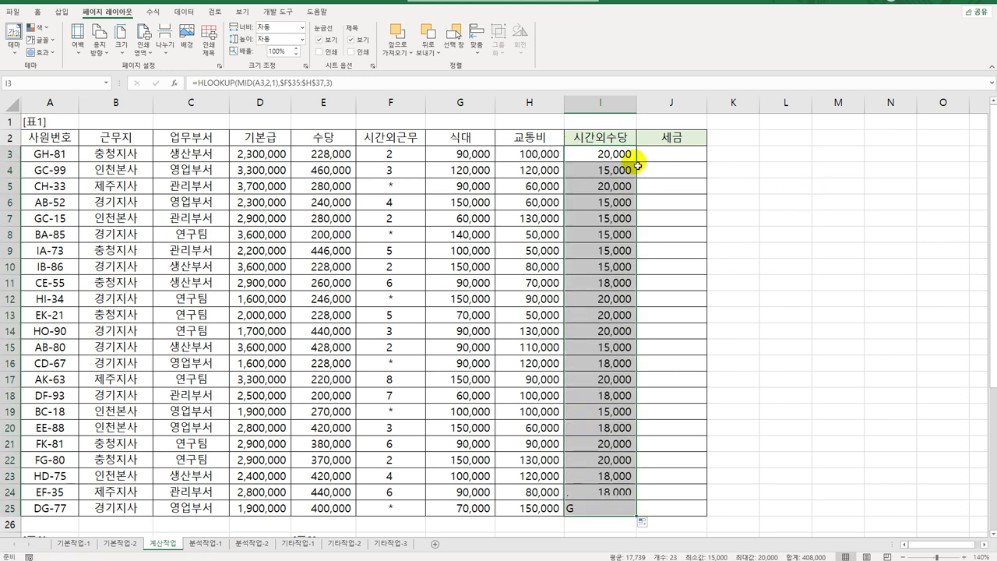
click(635, 168)
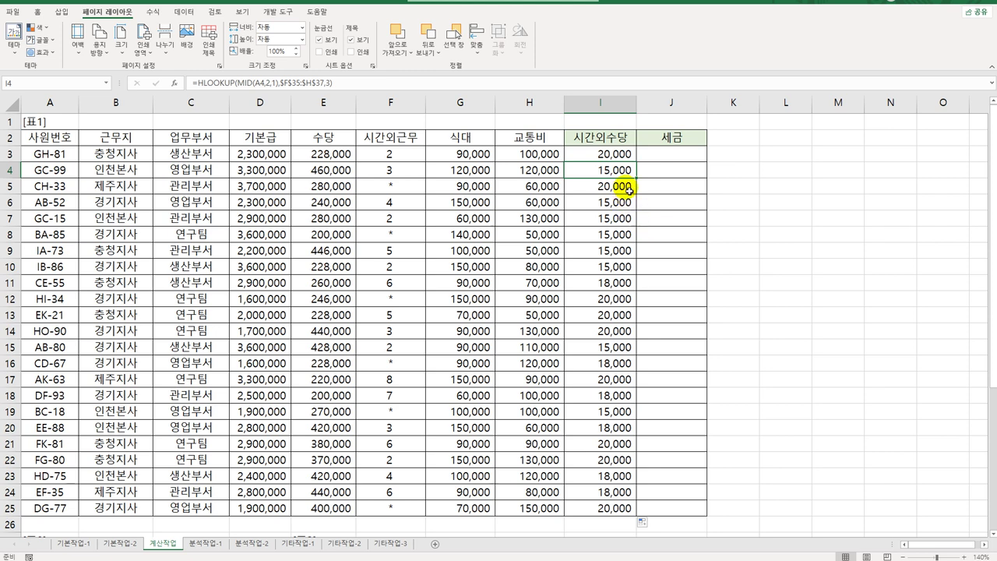
click(628, 190)
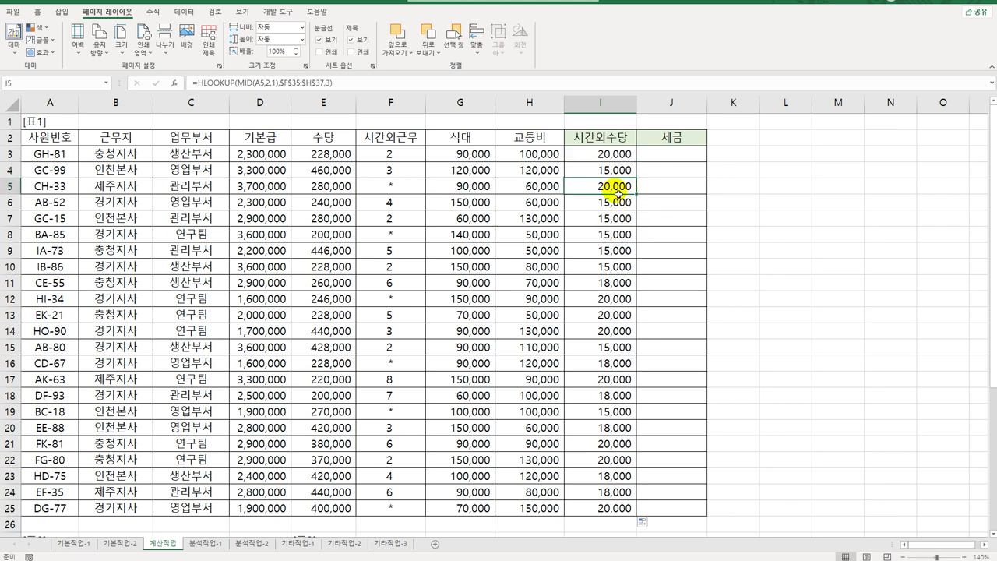
Multiply the HLOOKUP formula in I3 by the 시간외근무 value F3 and fill it down to I25.
click(615, 156)
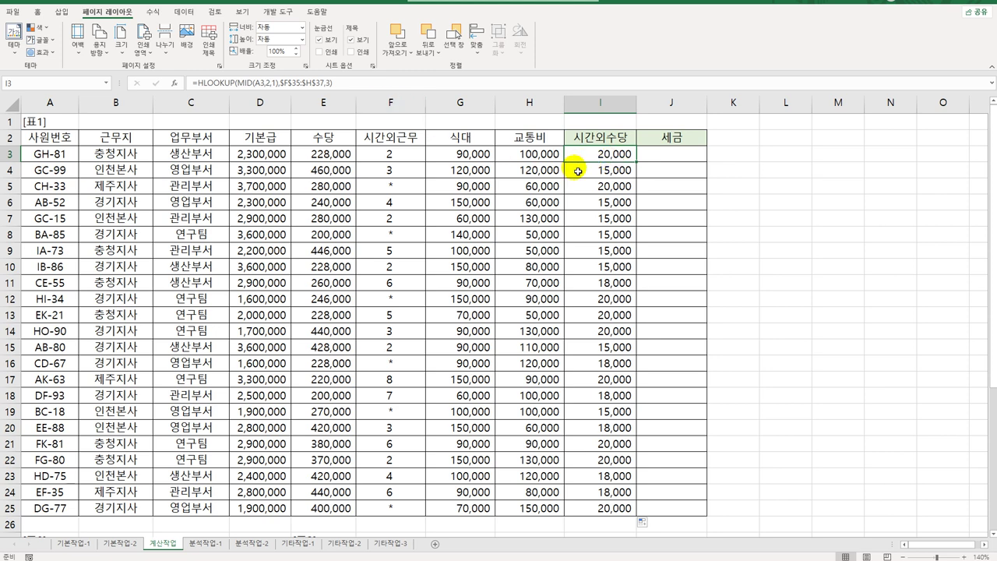
double_click(597, 154)
click(772, 155)
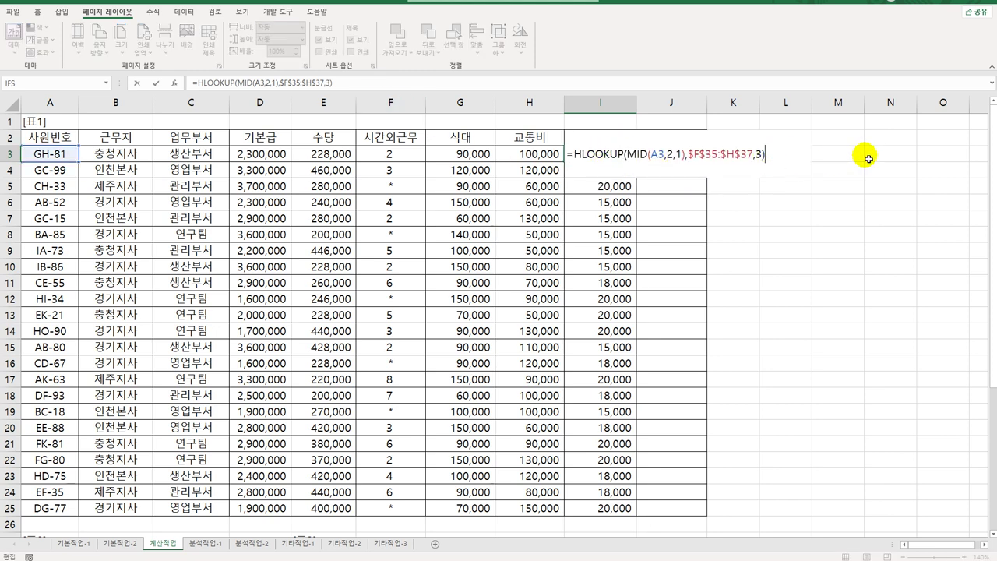
text(*)
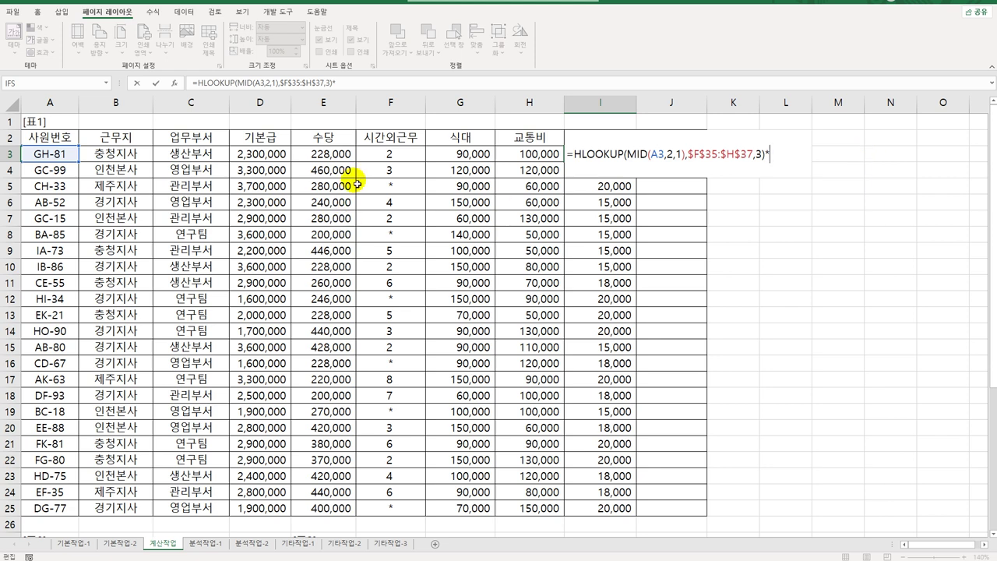
click(372, 162)
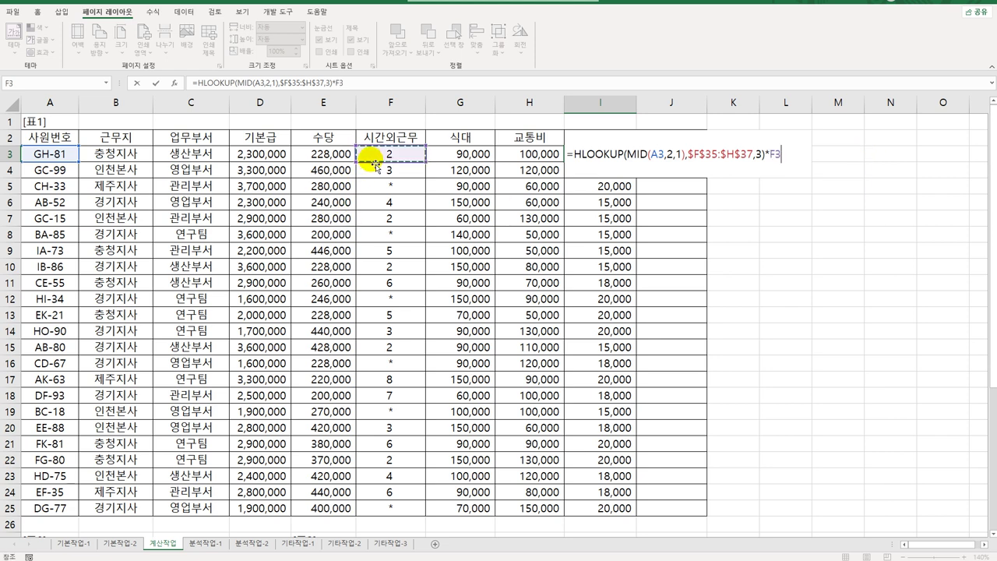
key(Return)
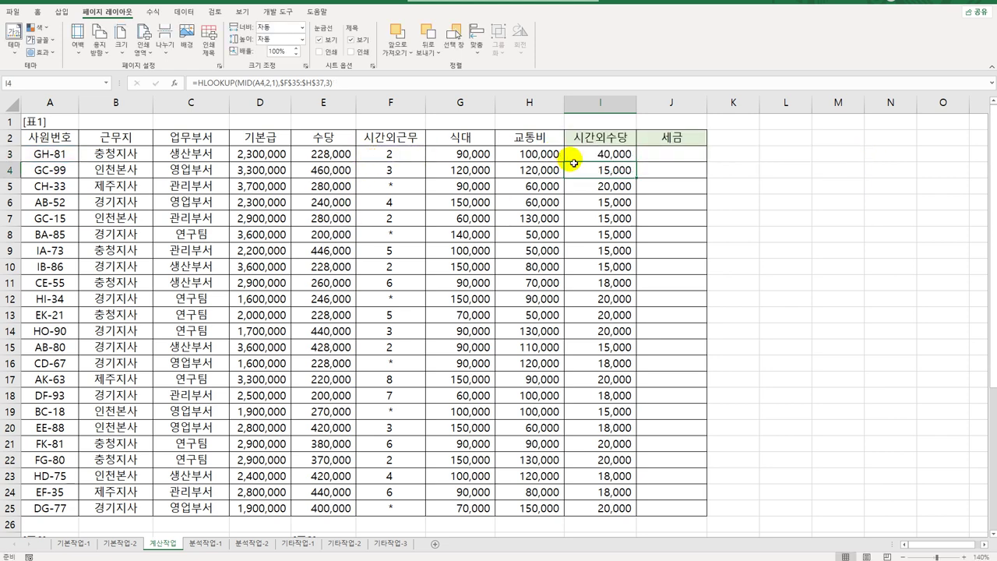
click(599, 154)
drag(631, 162, 632, 512)
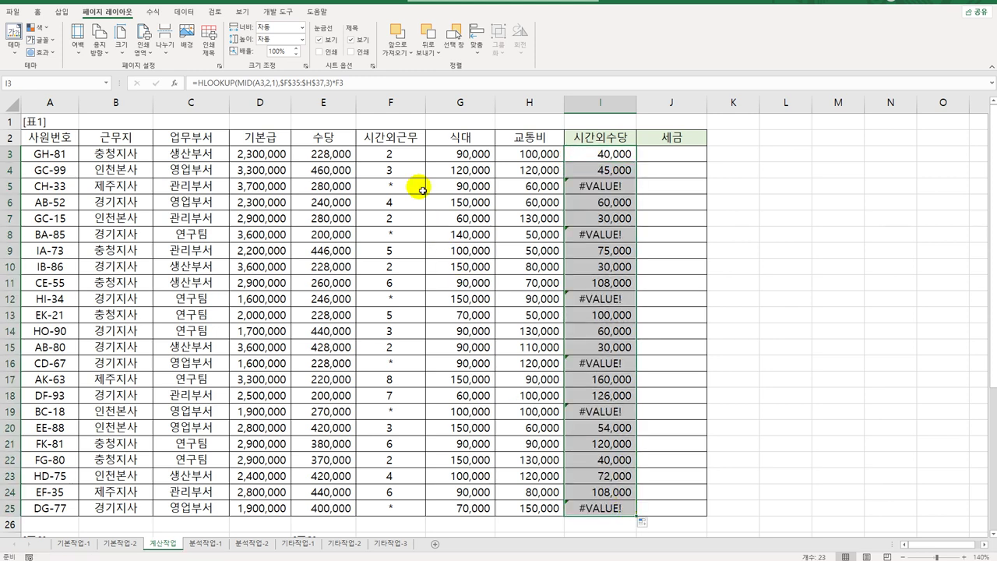
Change I3 to =IFERROR(HLOOKUP(MID(A3,2,1),$F$35:$H$37,3)*F3,0) and fill it down to I25.
click(415, 186)
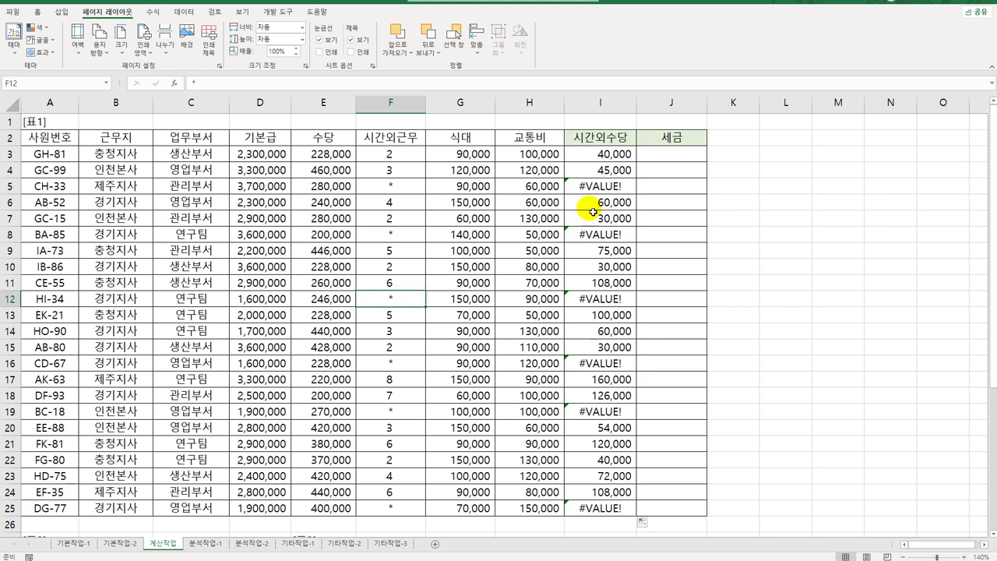
click(602, 155)
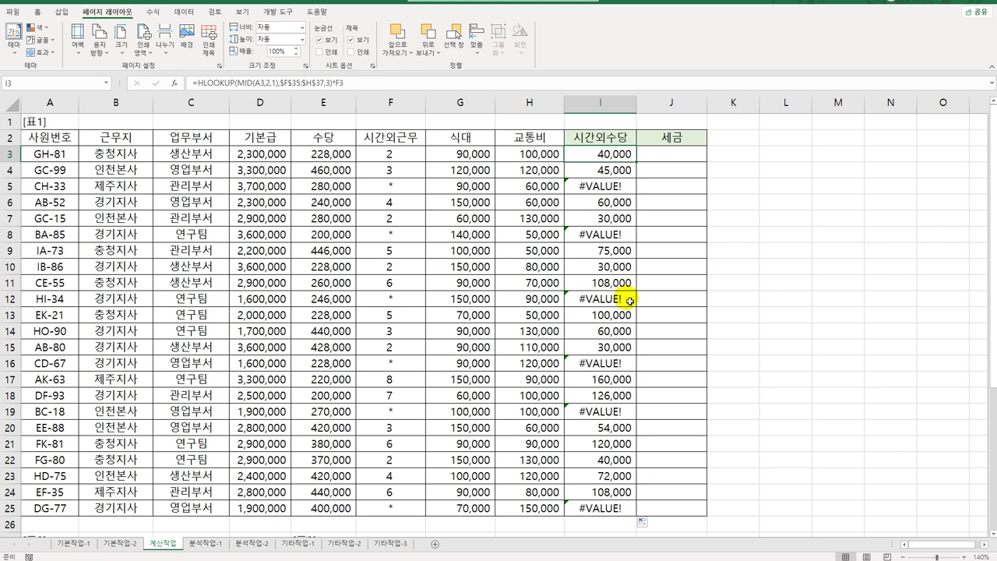
double_click(583, 154)
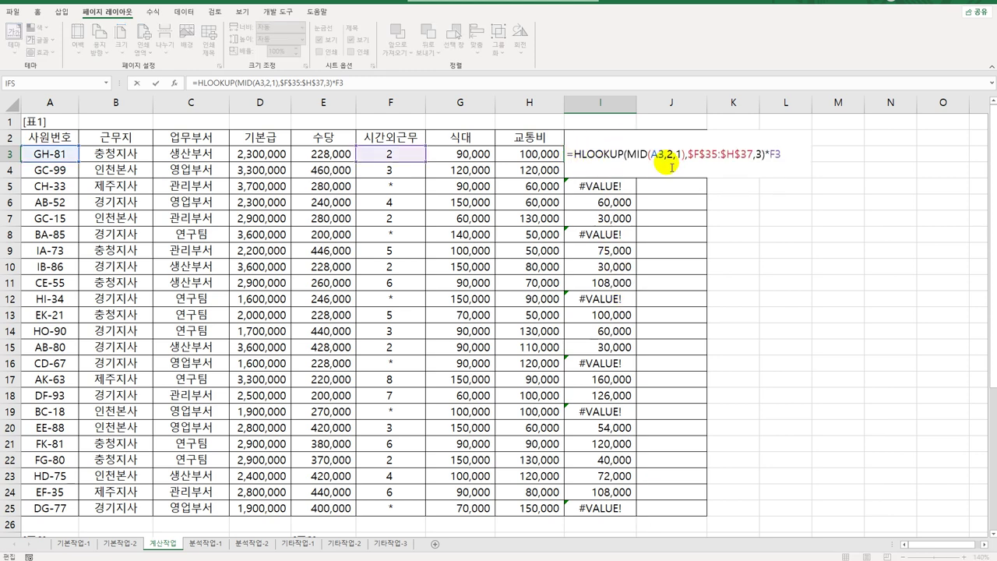
text(IFERROR()
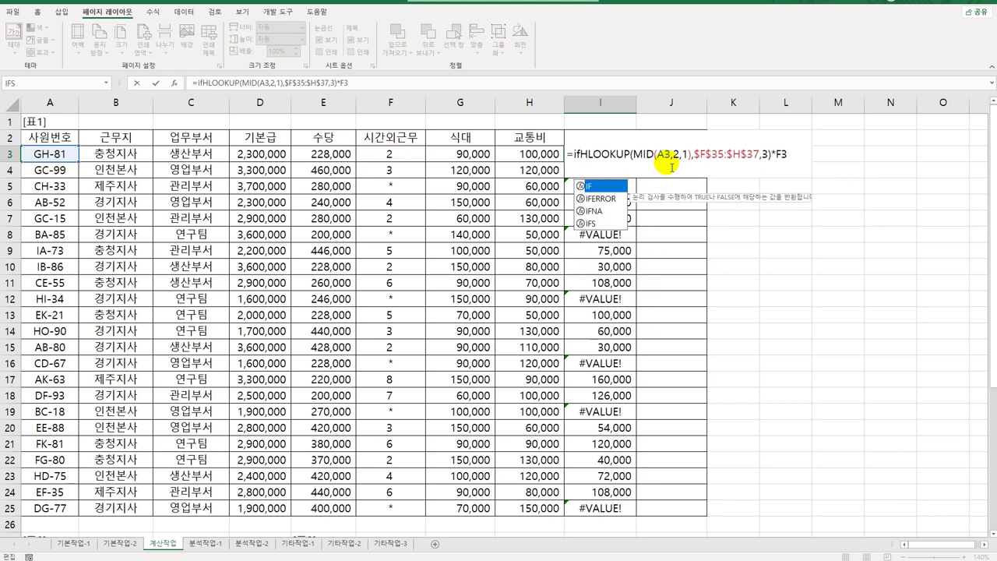
key(End)
text(,)
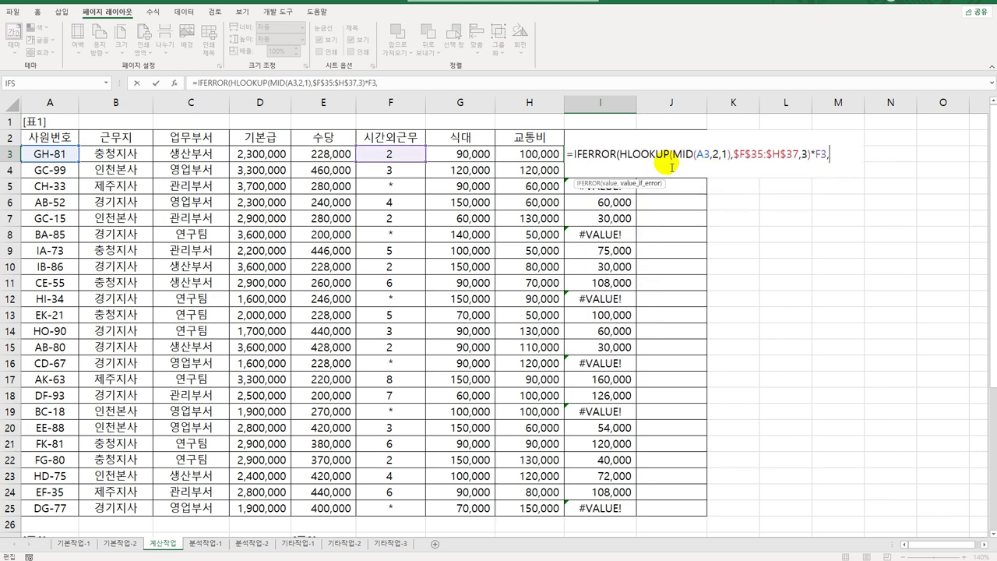
text(0))
key(Return)
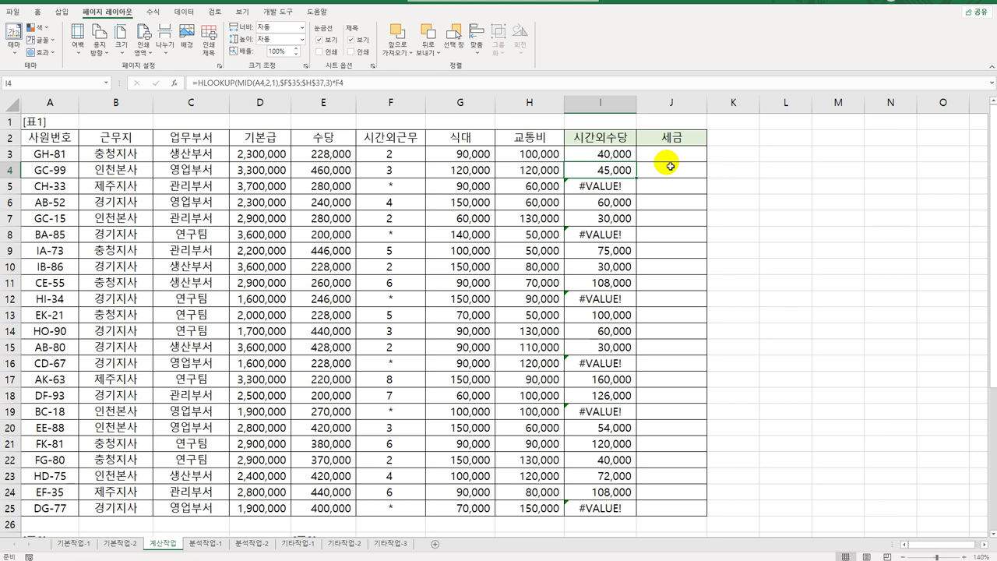
click(624, 154)
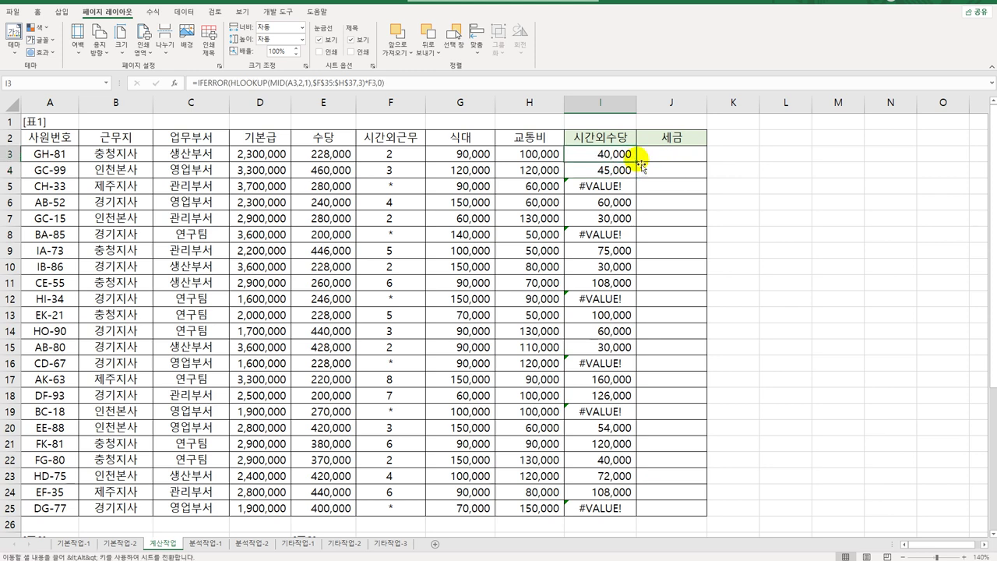
double_click(637, 163)
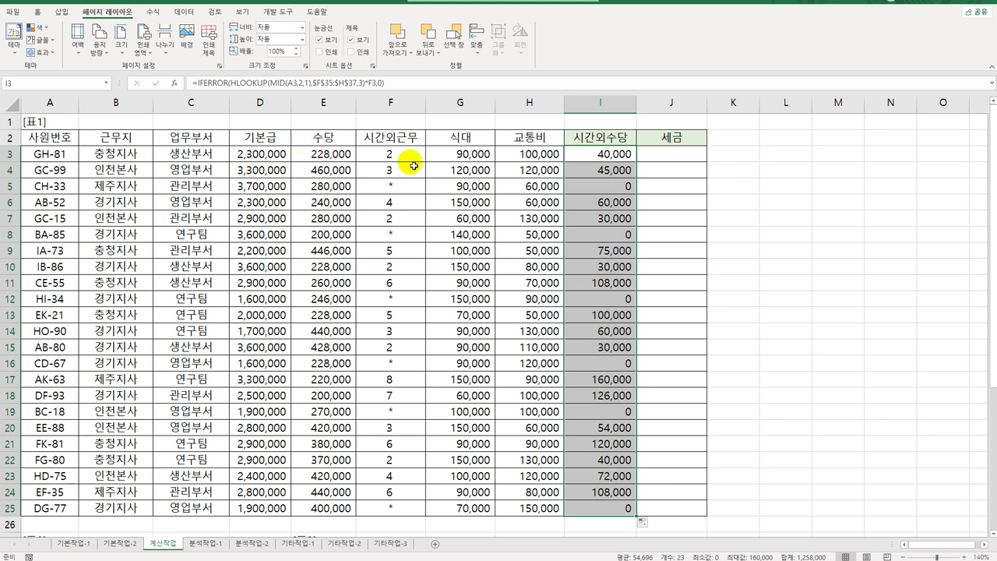
Start a MAX formula in B29, the 본사 기본급 cell of [표2].
scroll(352, 311, down, 3)
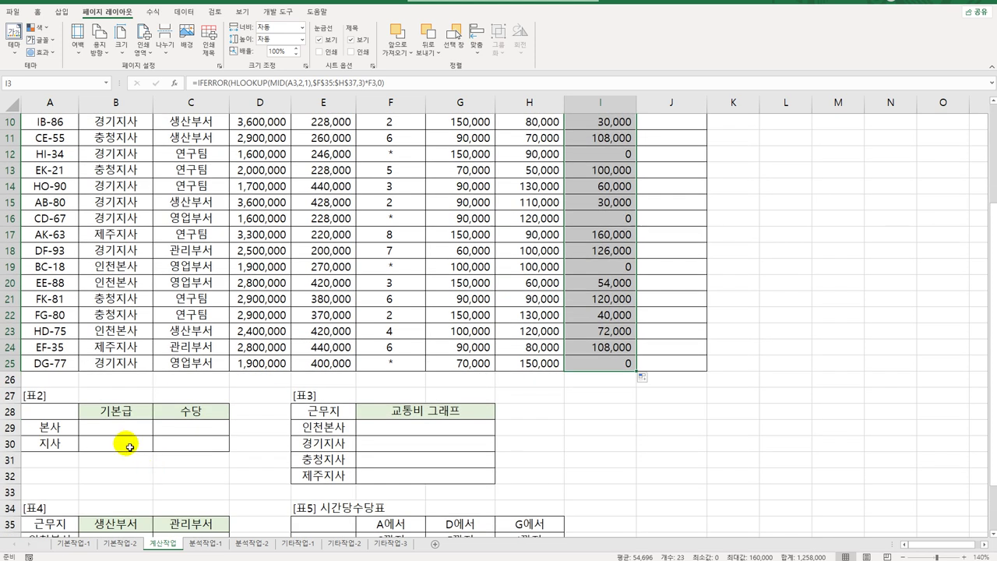
click(125, 432)
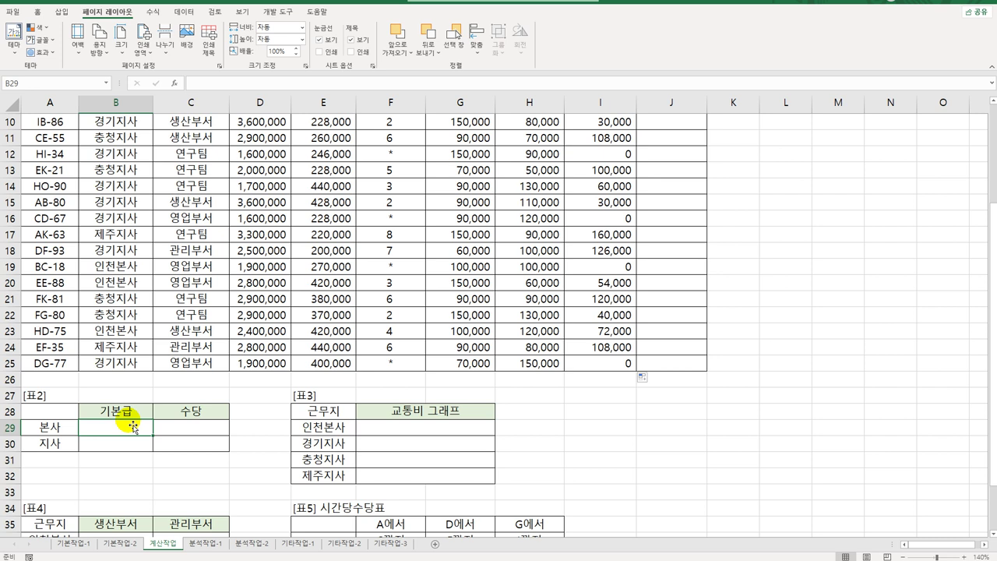
text(=msc)
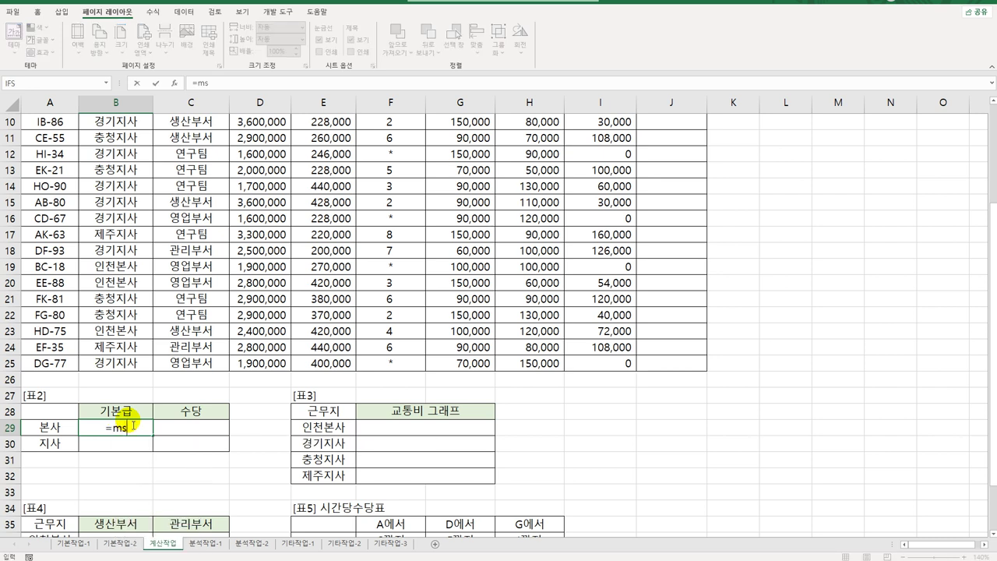
key(BackSpace)
key(BackSpace)
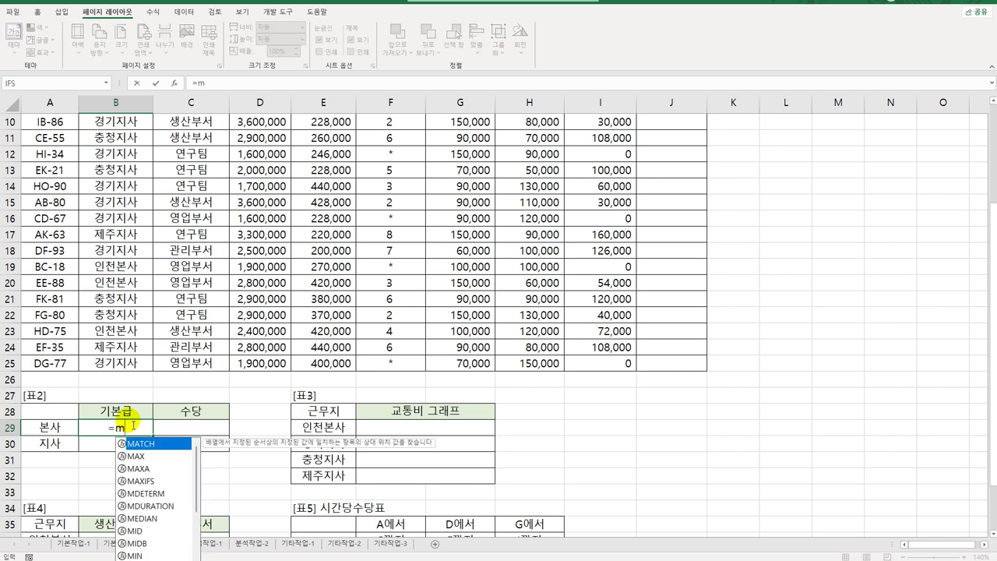
key(Down)
key(Tab)
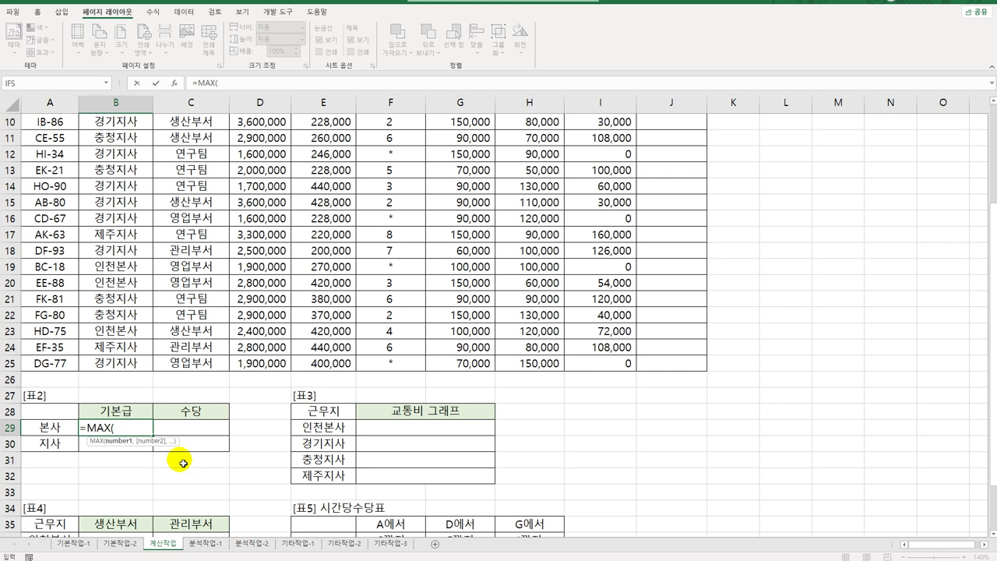
scroll(182, 462, up, 3)
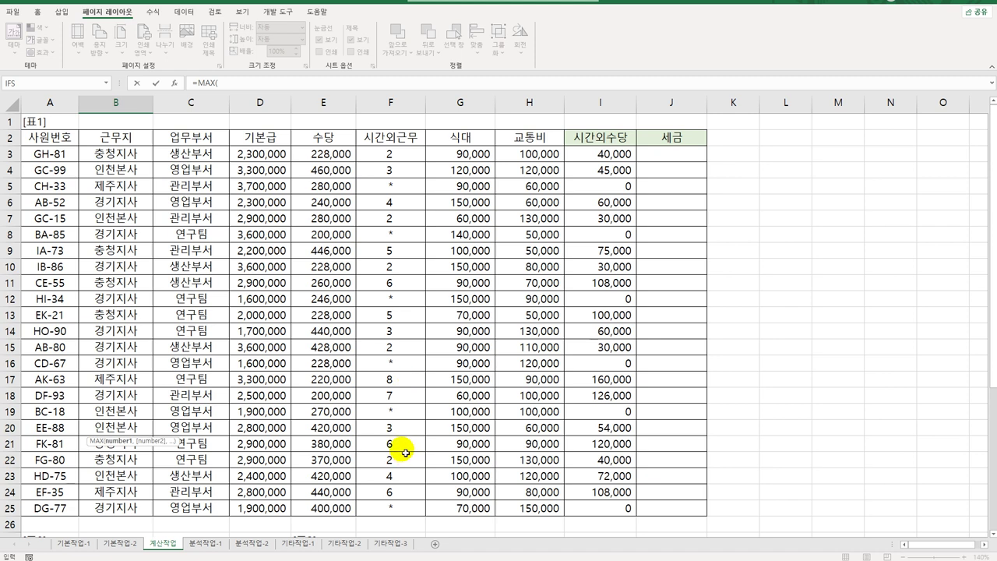
scroll(406, 453, down, 3)
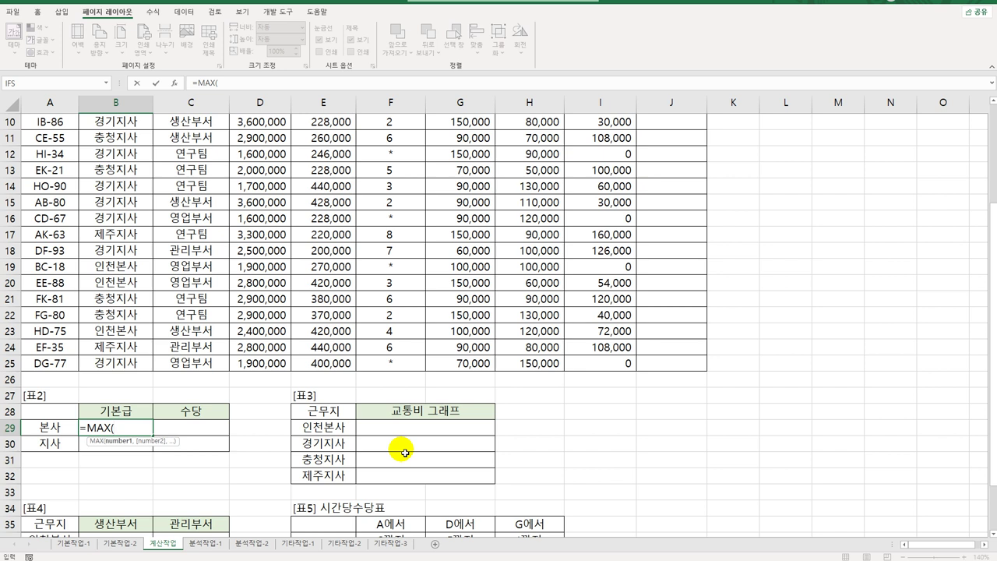
Fill the MAX argument with two empty condition brackets multiplied by D$3:D$25, giving =MAX(()*()*D$3:D$25).
text(()*)
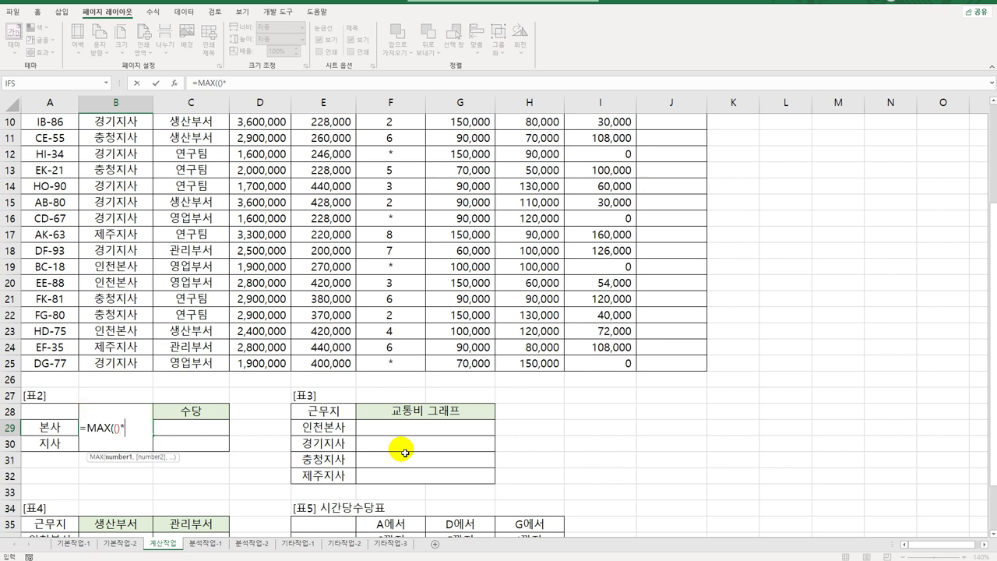
text(()*)
scroll(440, 382, up, 3)
click(284, 155)
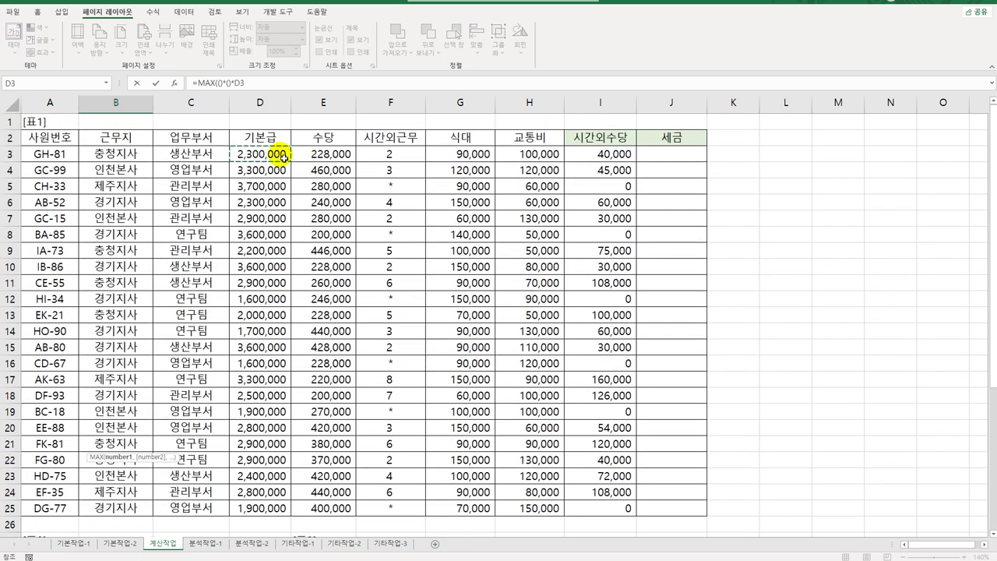
drag(284, 155, 263, 499)
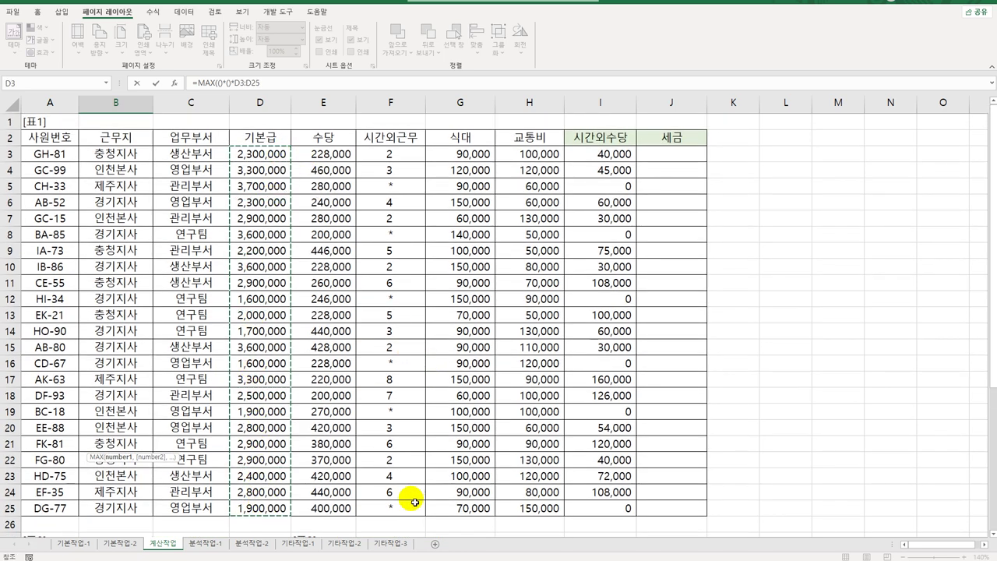
scroll(405, 479, down, 3)
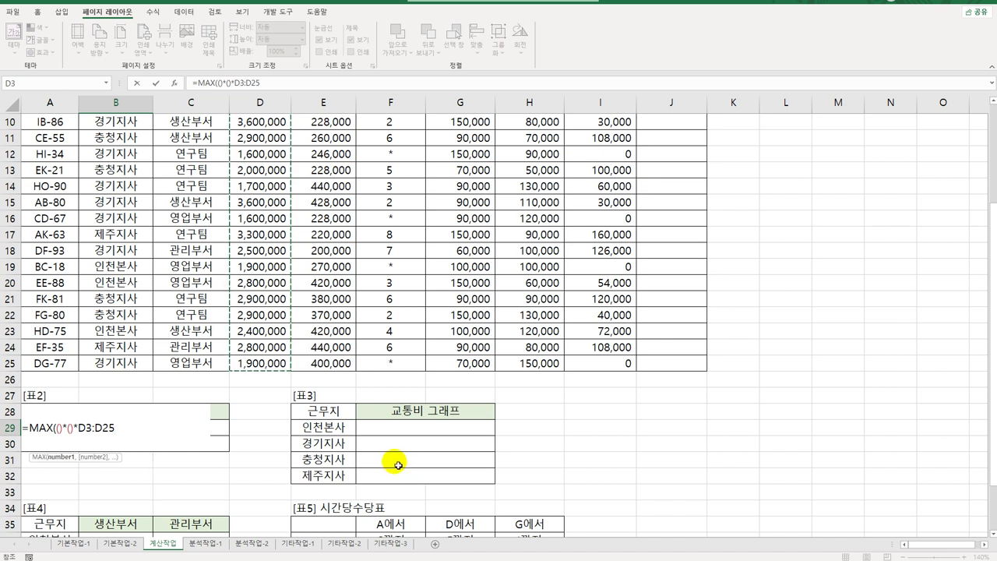
key(F4)
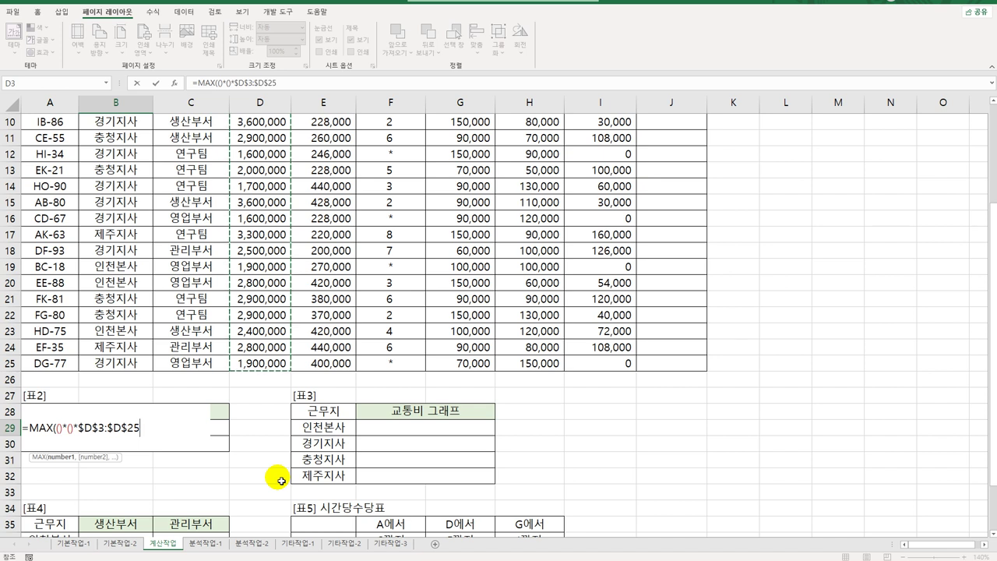
key(F4)
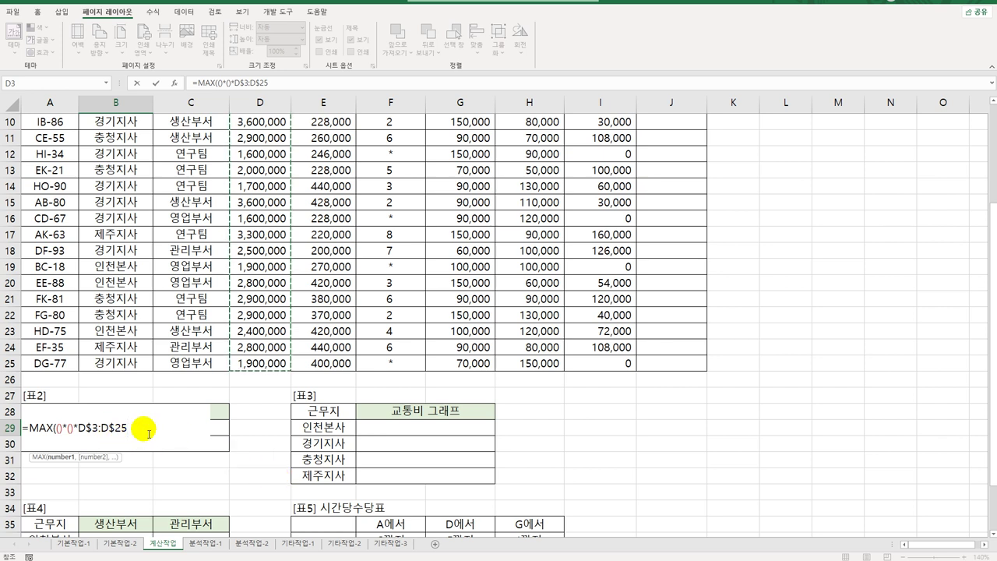
text())
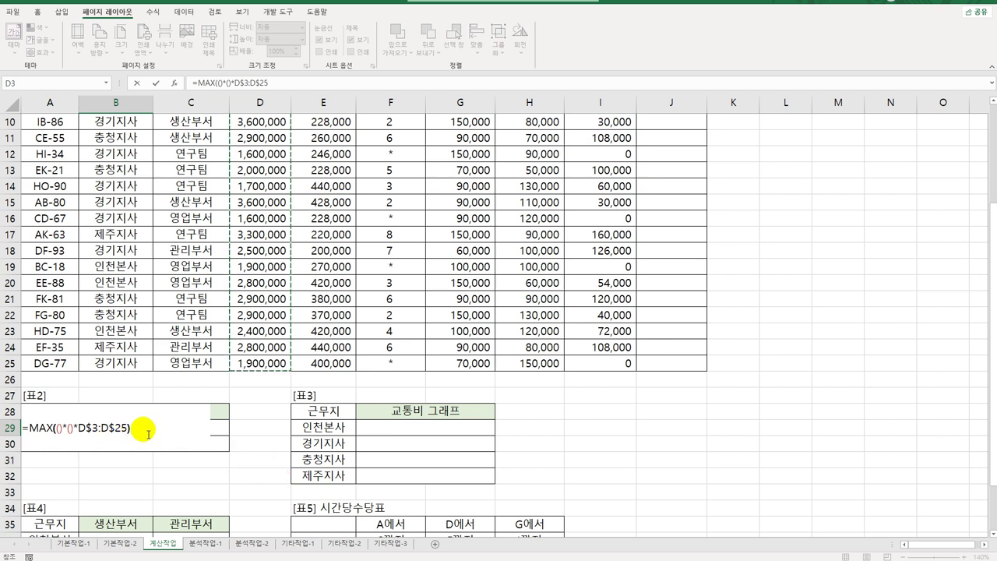
Insert RIGHT($B$3:$B$25,2) in the first condition bracket to extract the last two characters of 근무지.
click(60, 429)
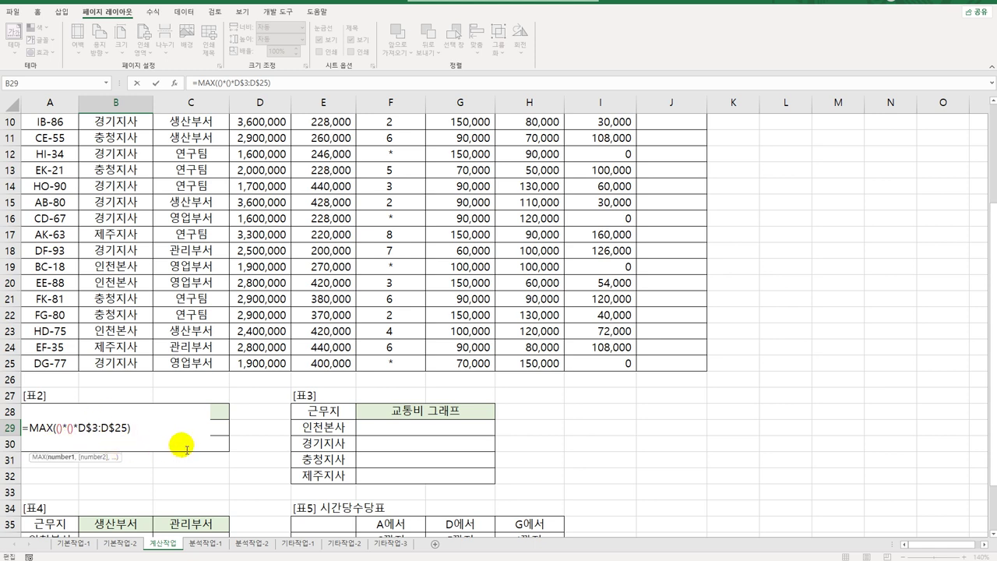
scroll(187, 450, up, 3)
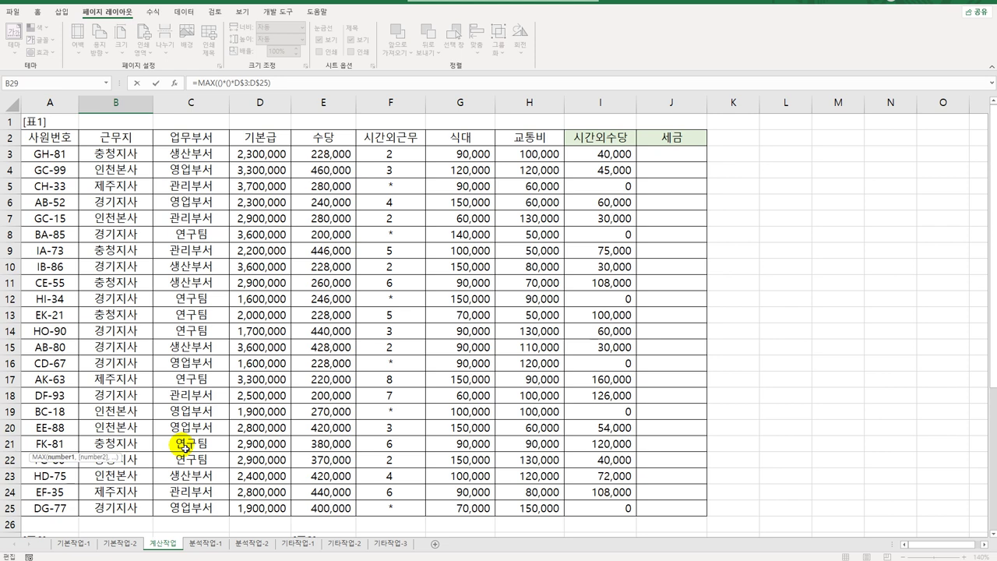
scroll(181, 449, down, 3)
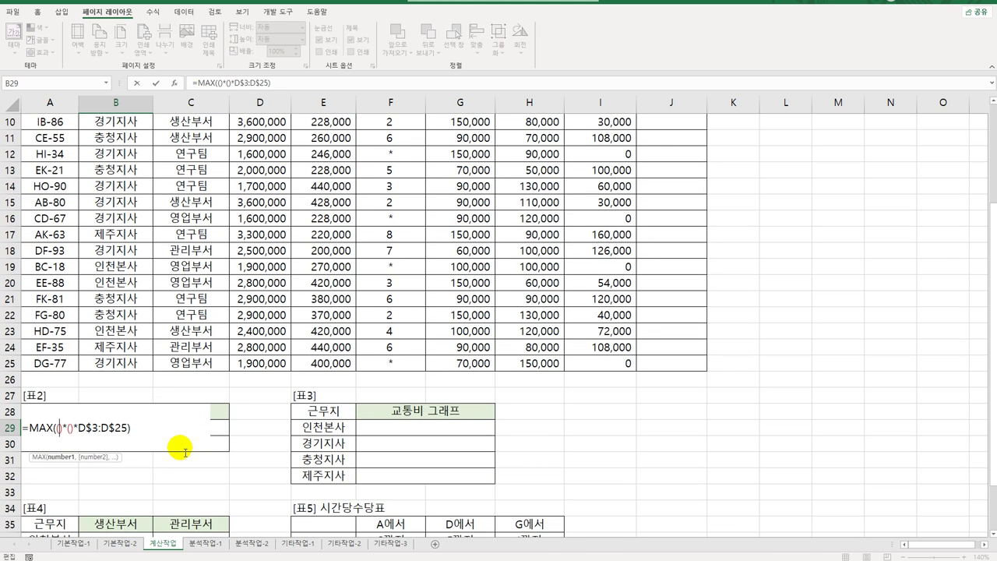
text(righ)
key(Tab)
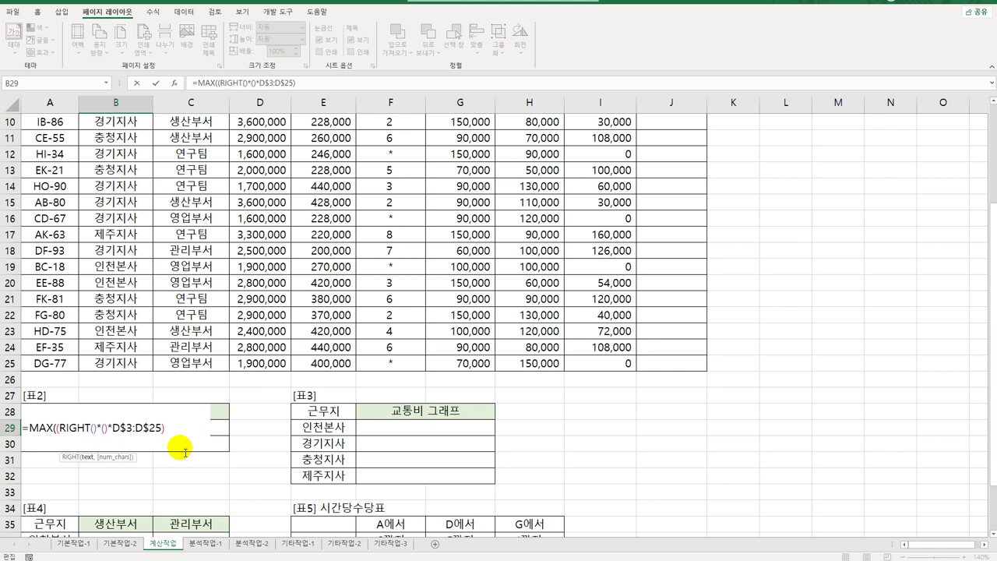
scroll(185, 452, up, 3)
drag(124, 153, 125, 510)
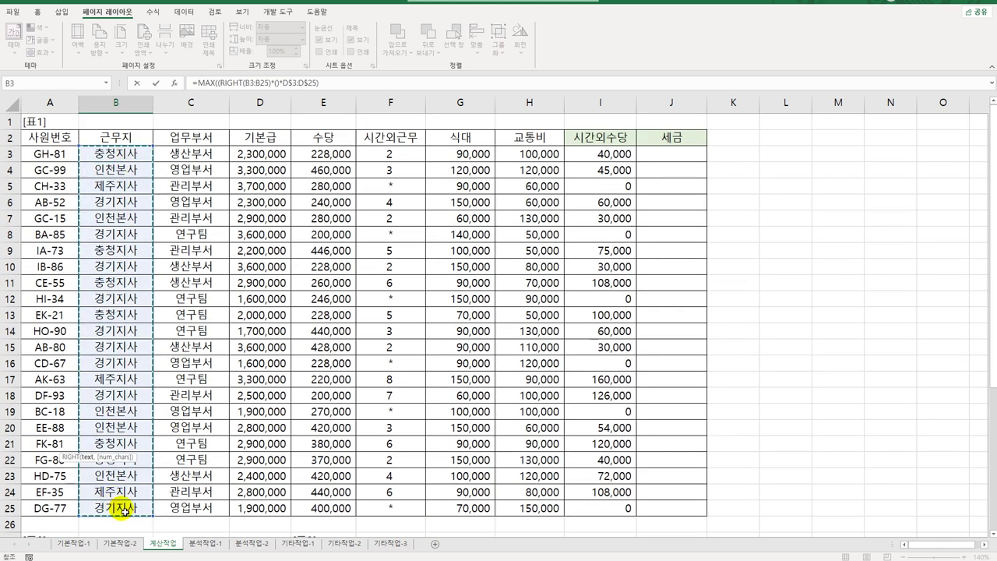
key(F4)
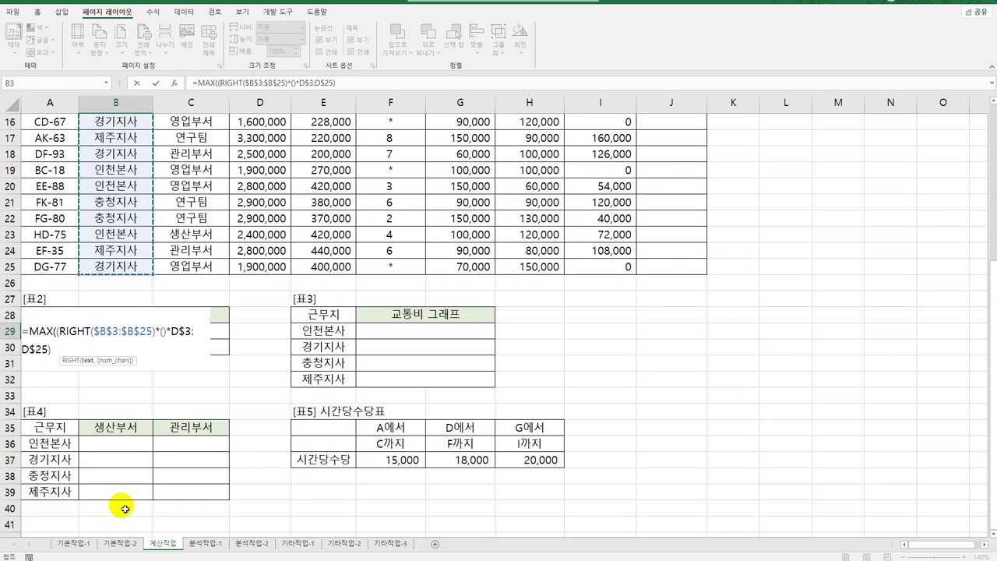
text(,)
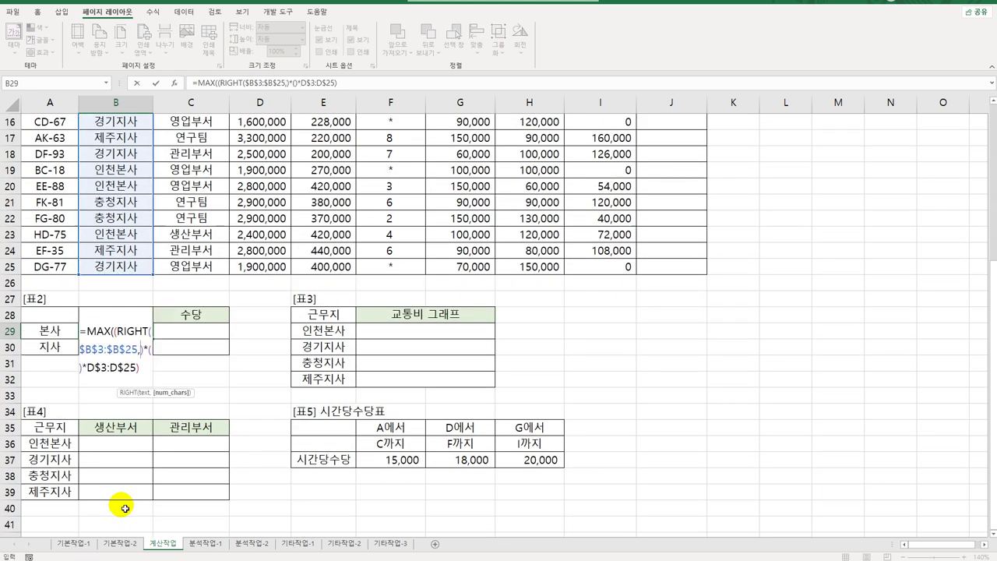
text(2)
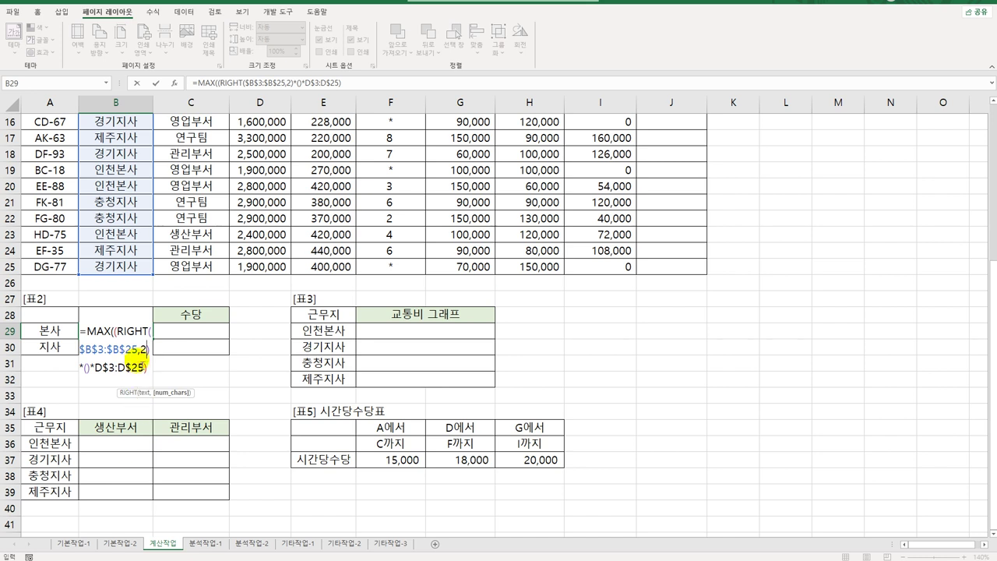
Close the RIGHT function and compare its result with the column-locked reference $A29.
text()=)
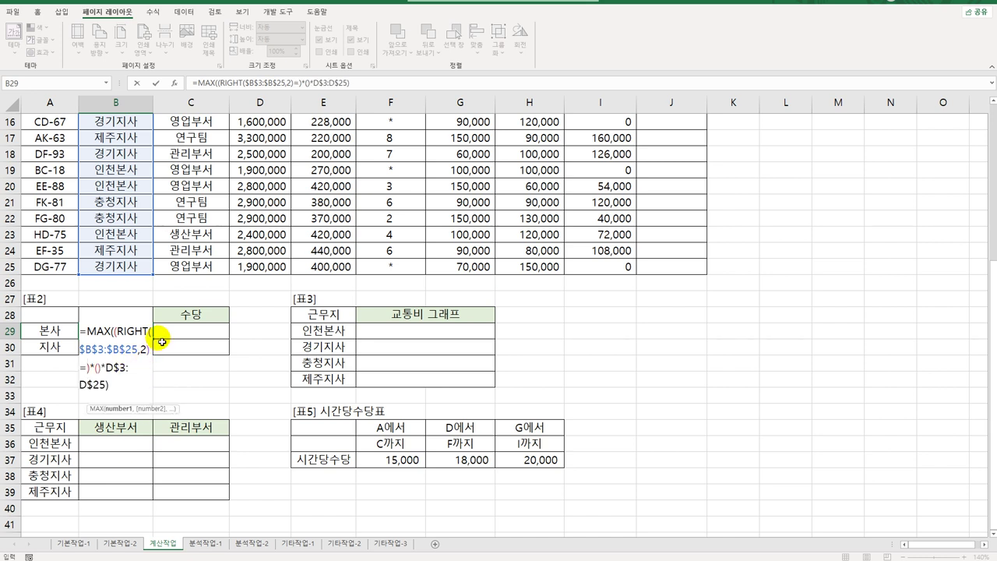
click(67, 337)
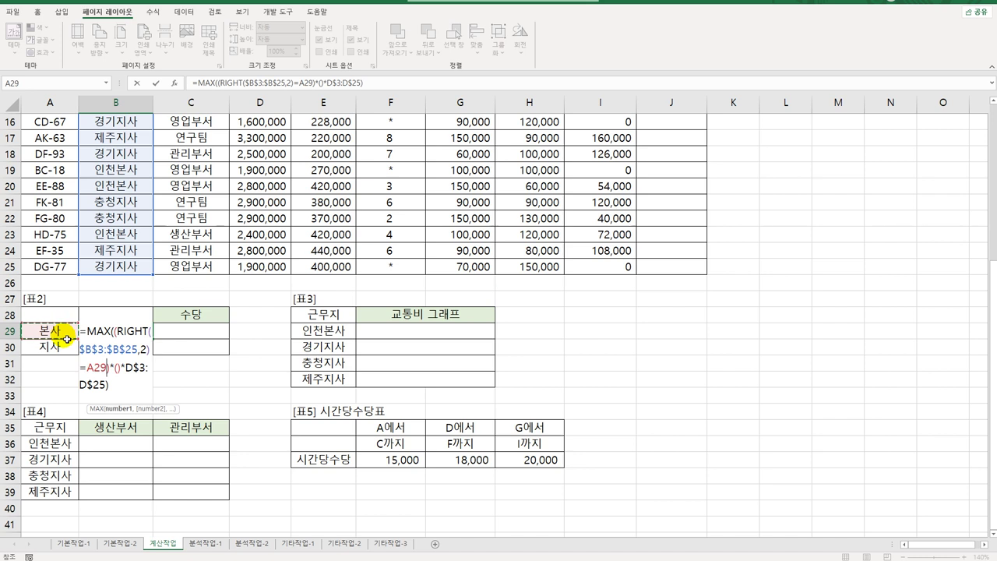
key(F4)
key(F4)
key(F4)
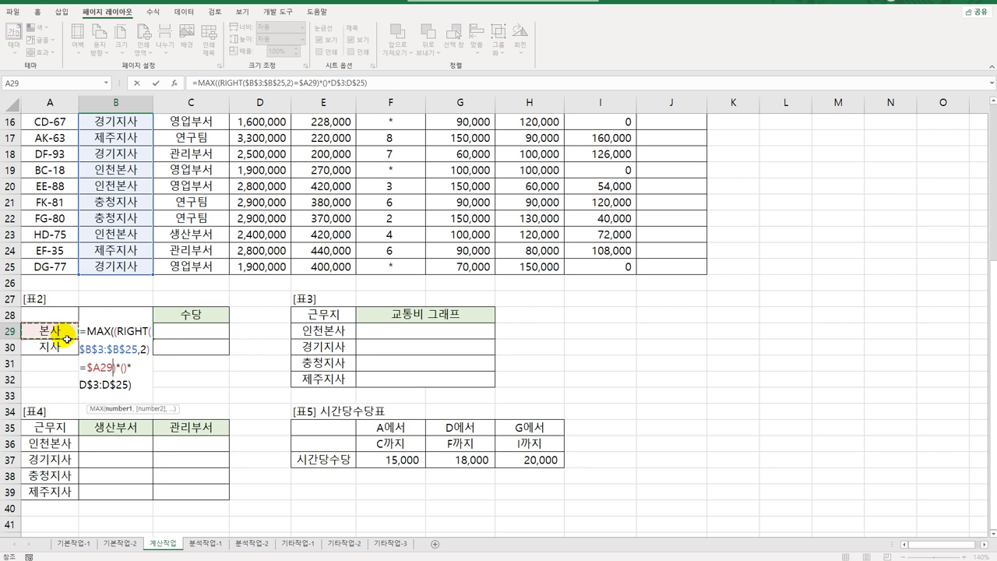
Insert ISNUMBER over the absolute 시간외근무 range $F$3:$F$25 in the second condition bracket.
click(122, 367)
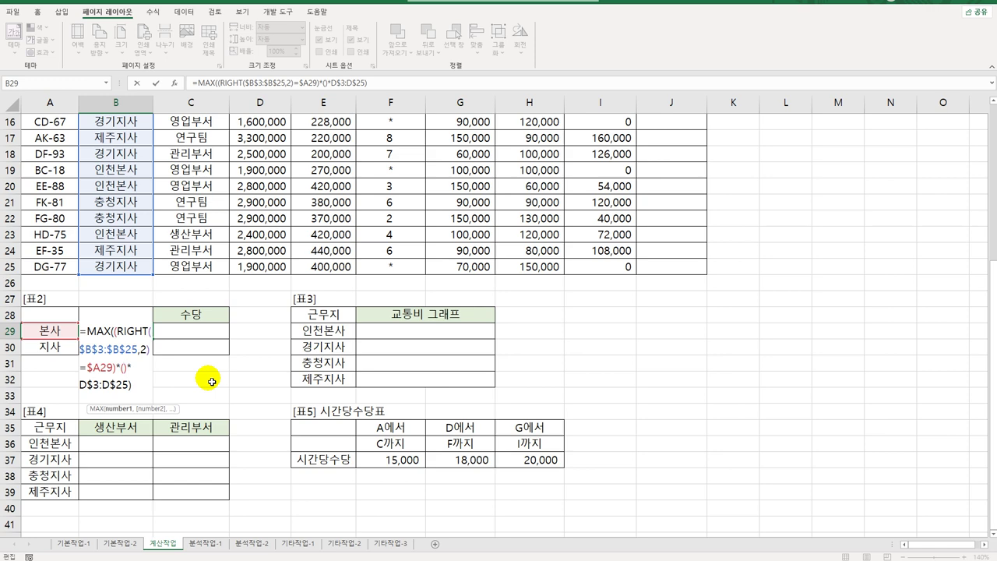
text(isnu)
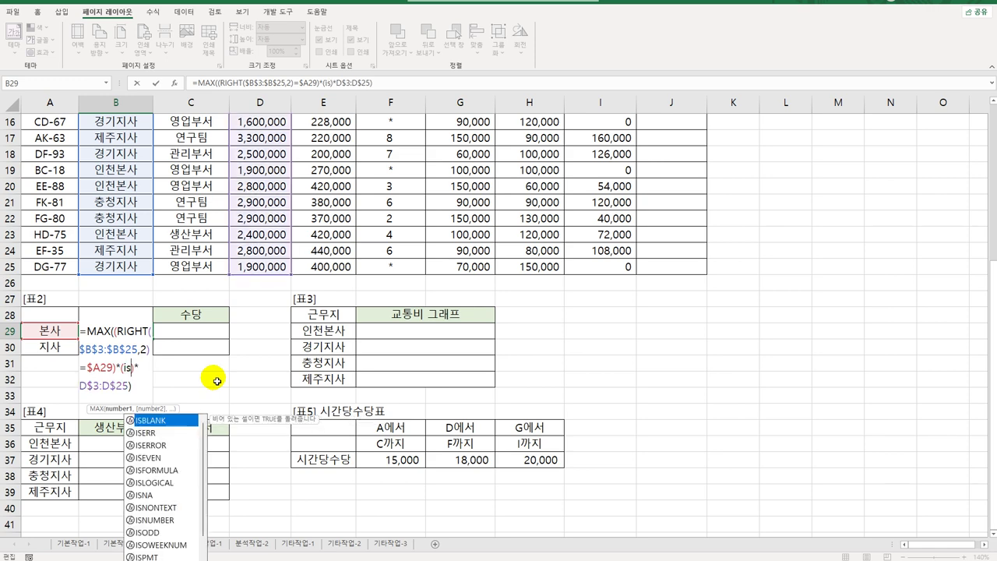
key(Tab)
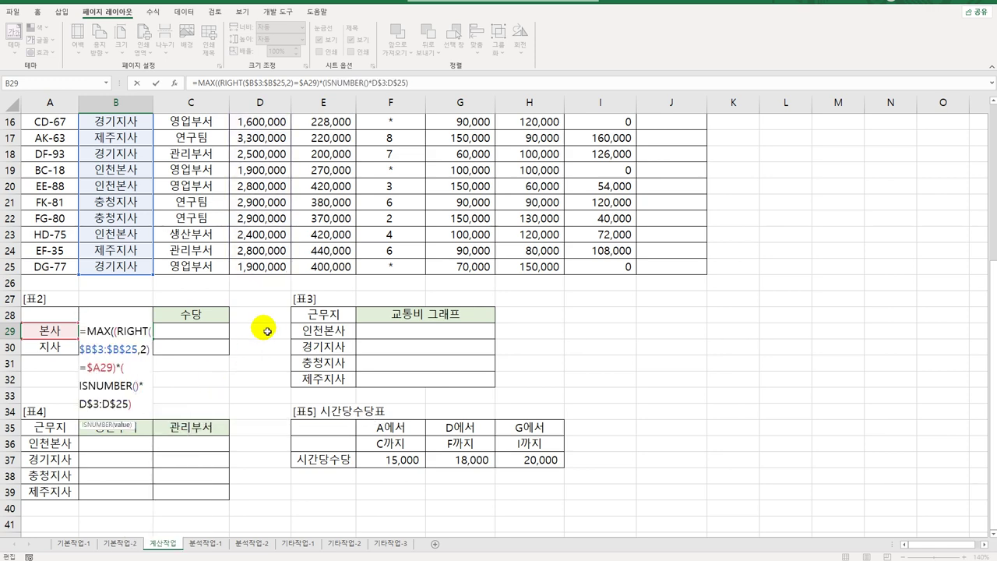
scroll(425, 284, up, 5)
drag(398, 161, 399, 503)
scroll(399, 491, down, 6)
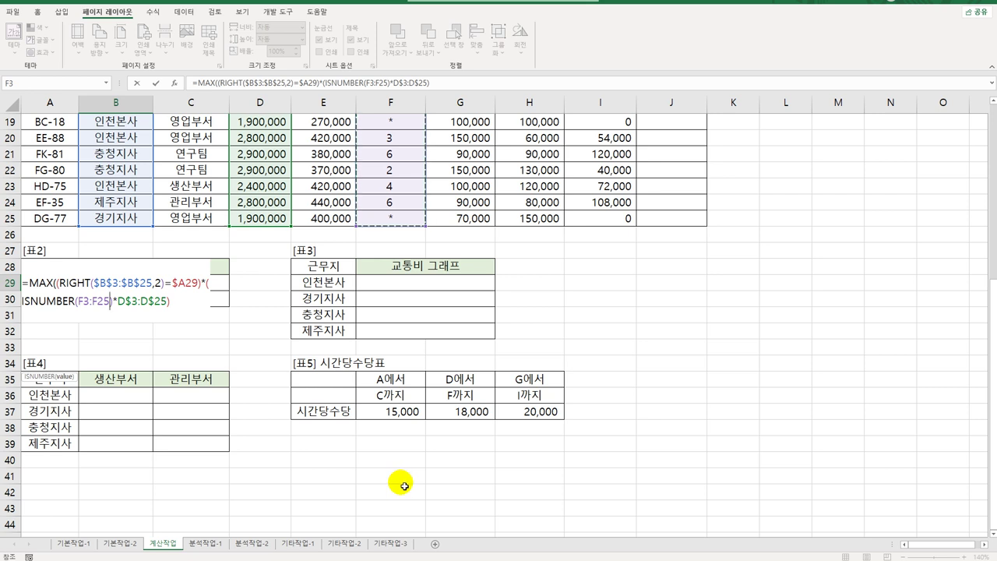
key(F4)
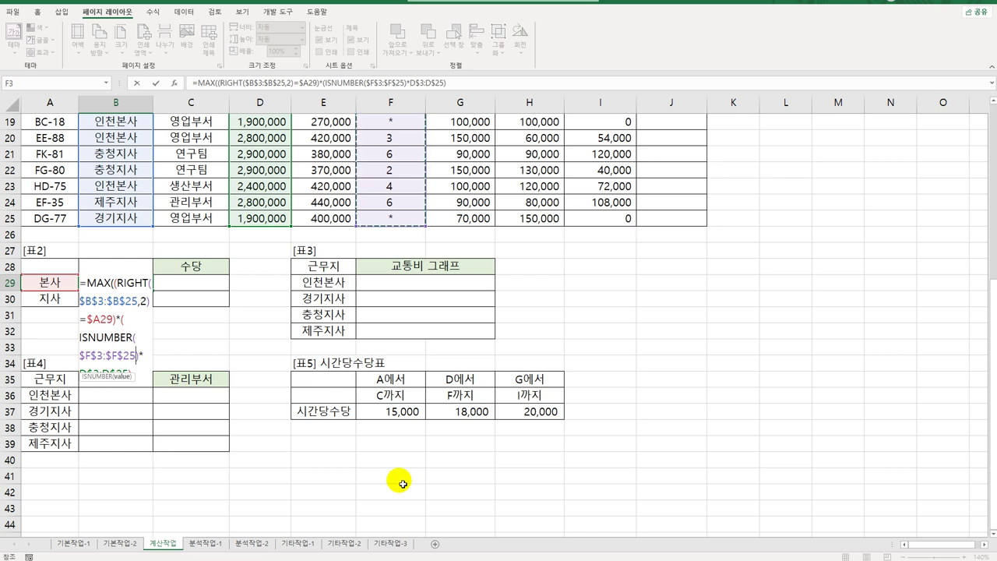
Remove the extra bracket before ISNUMBER and enter B29 as the array formula =MAX((RIGHT($B$3:$B$25,2)=$A29)*ISNUMBER($F$3:$F$25)*D$3:D$25).
text())
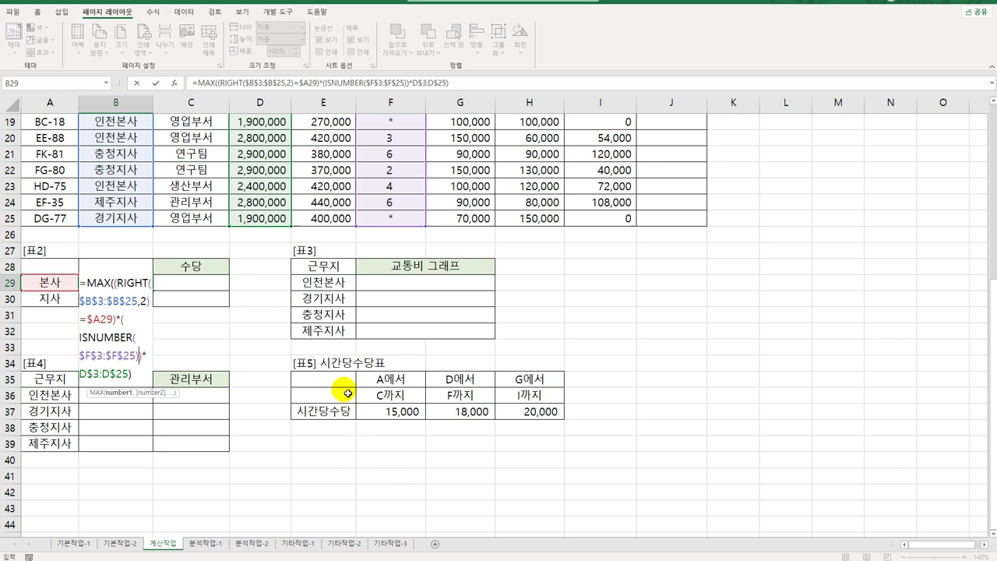
key(BackSpace)
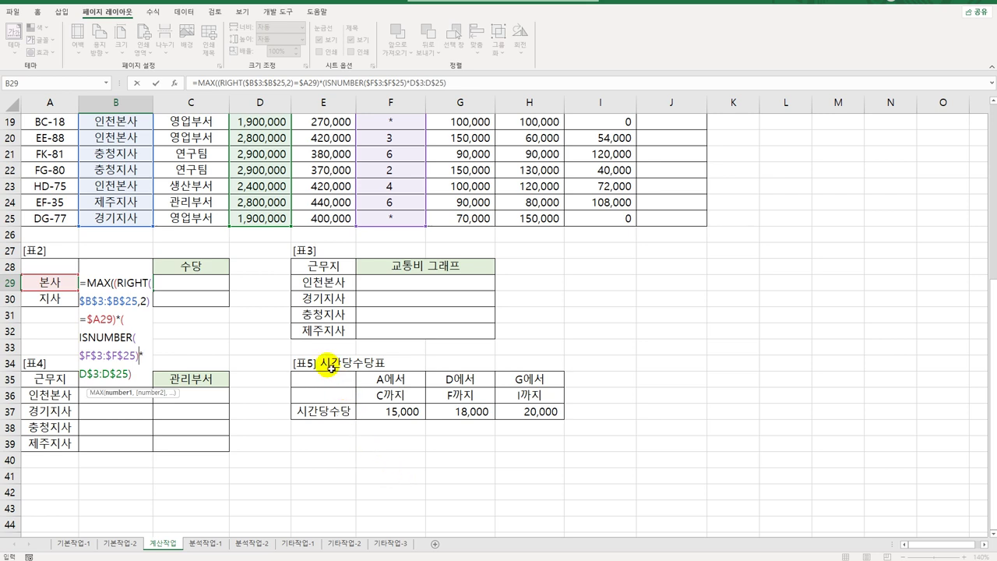
click(127, 319)
key(BackSpace)
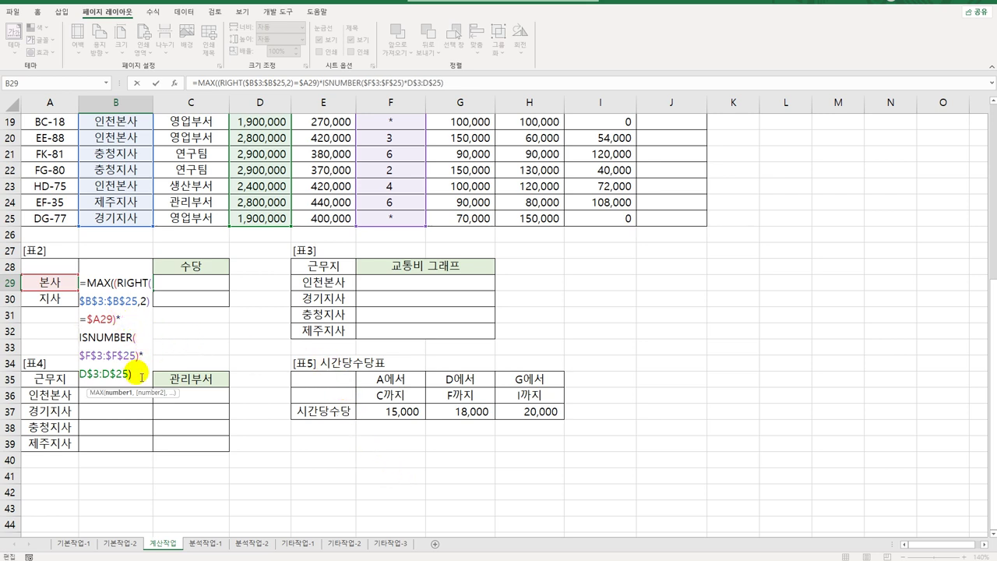
click(139, 371)
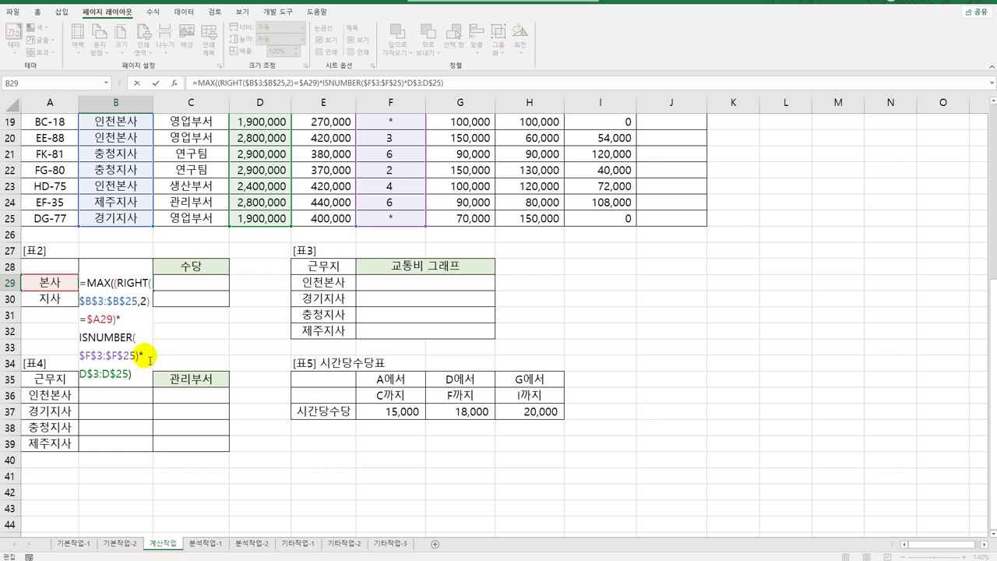
key(ctrl+shift+Return)
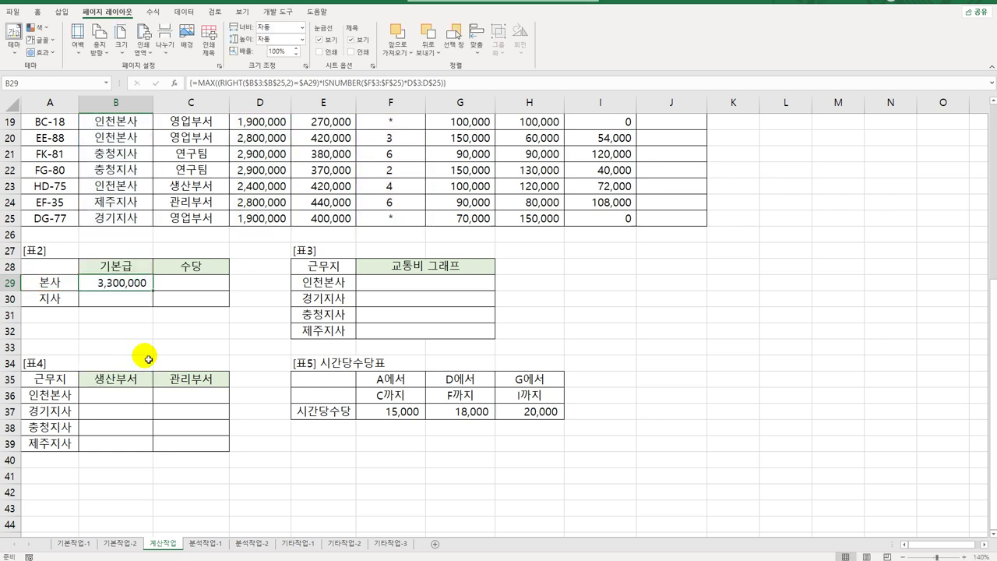
Fill the array formula from B29 across [표2] to C30 and check the copied formulas against the [표1] data.
drag(156, 293, 217, 307)
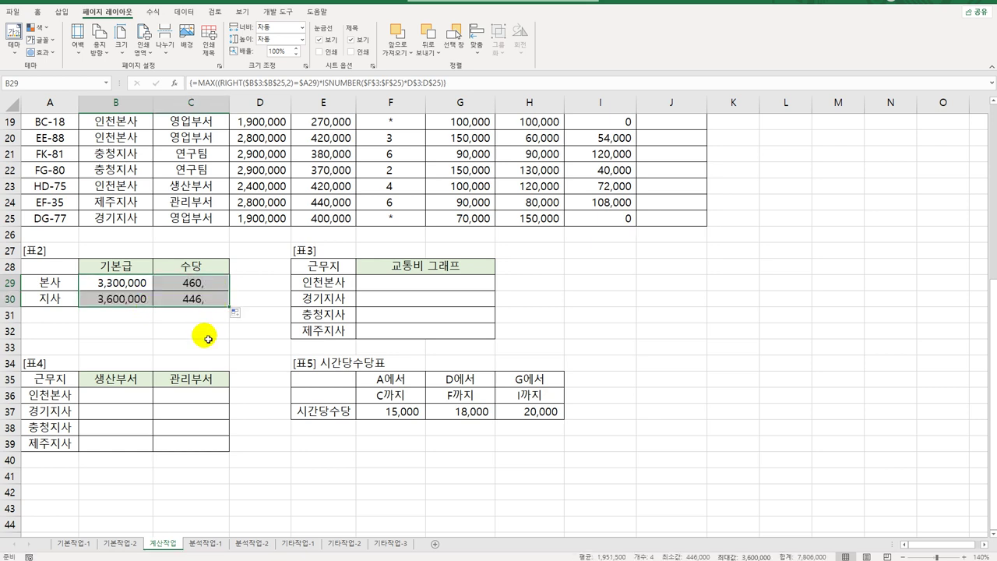
click(137, 283)
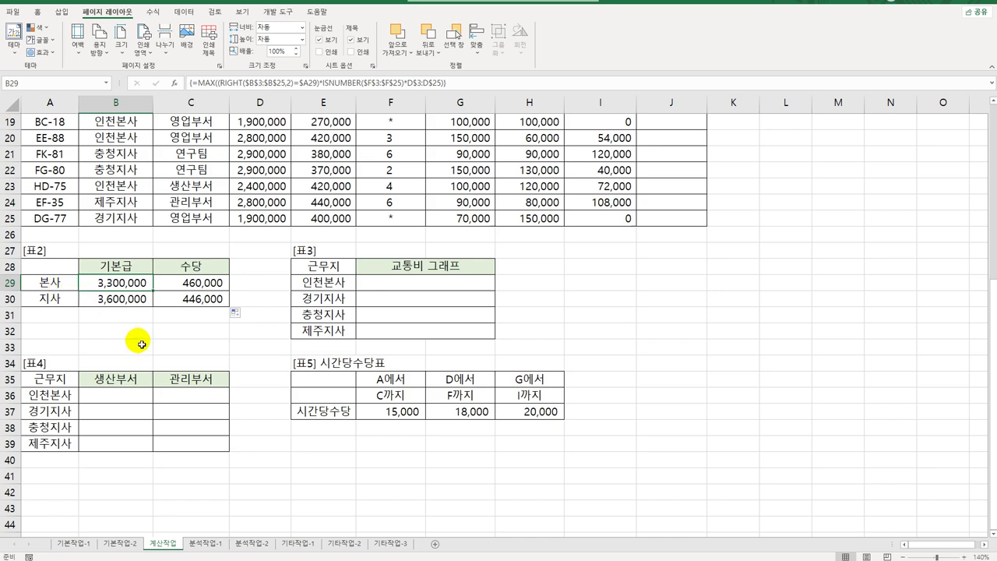
scroll(138, 340, up, 6)
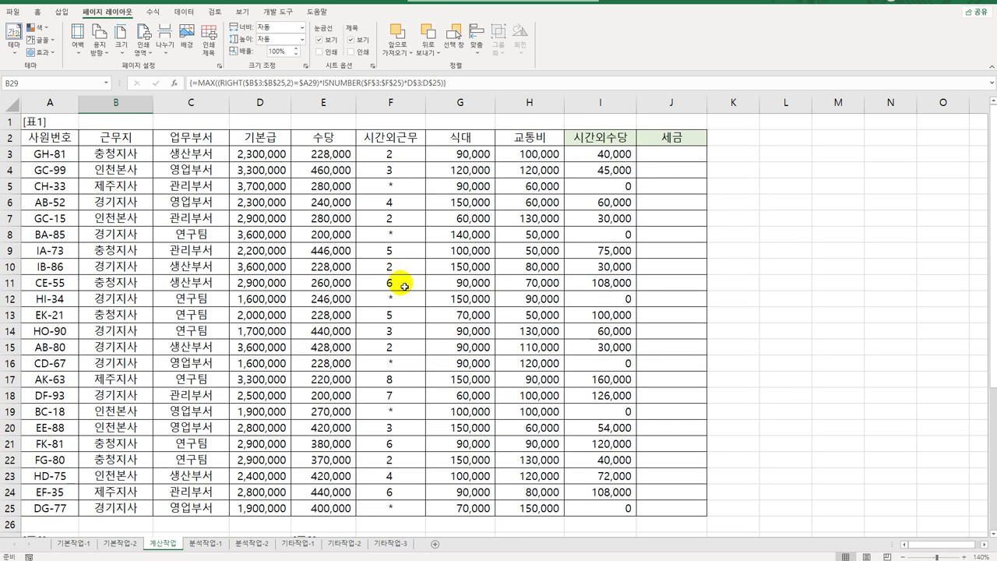
scroll(386, 331, down, 6)
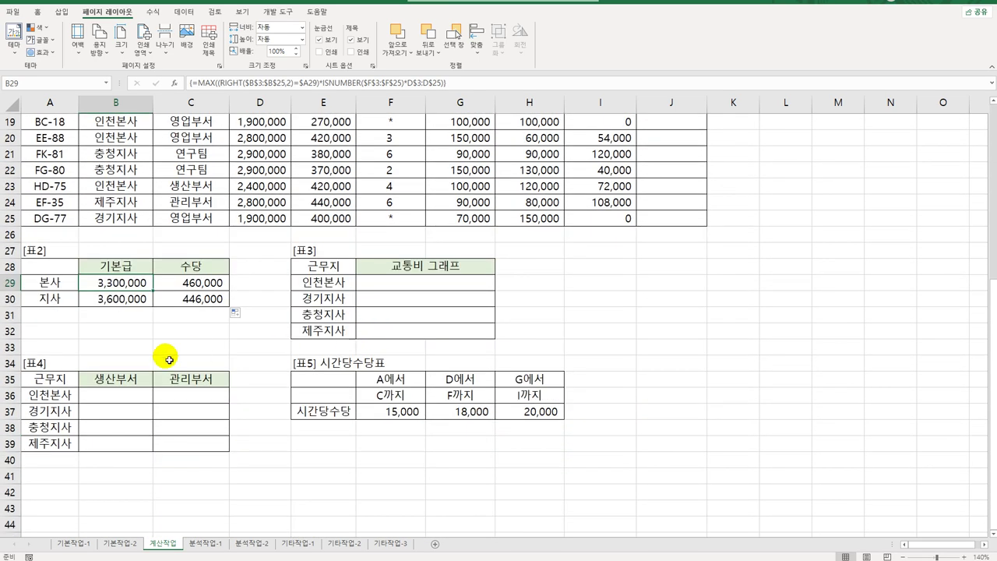
scroll(167, 360, up, 6)
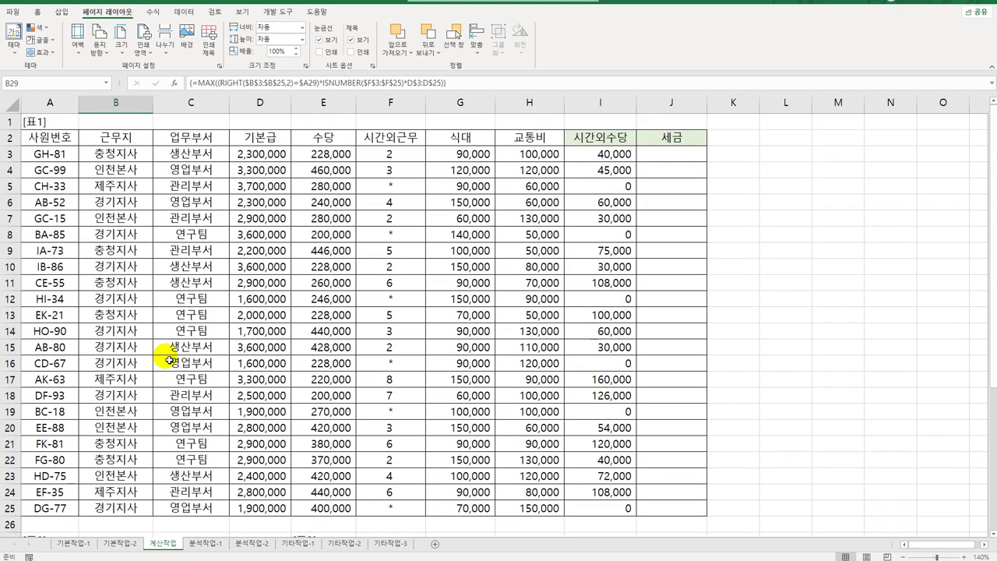
scroll(168, 360, down, 3)
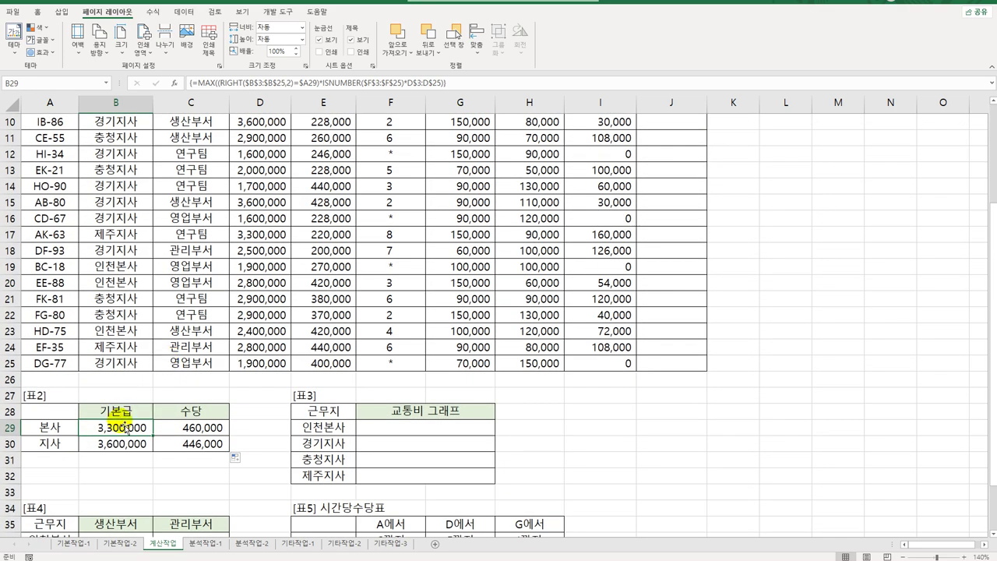
click(201, 445)
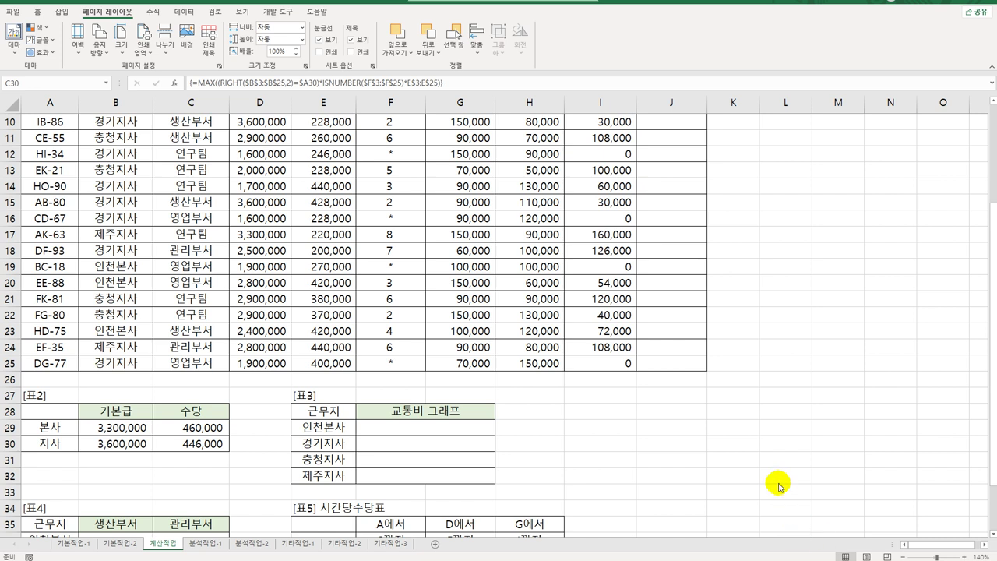
Start an AVERAGEIF formula in F29, the 교통비 그래프 cell for 인천본사 in [표3].
scroll(709, 443, up, 3)
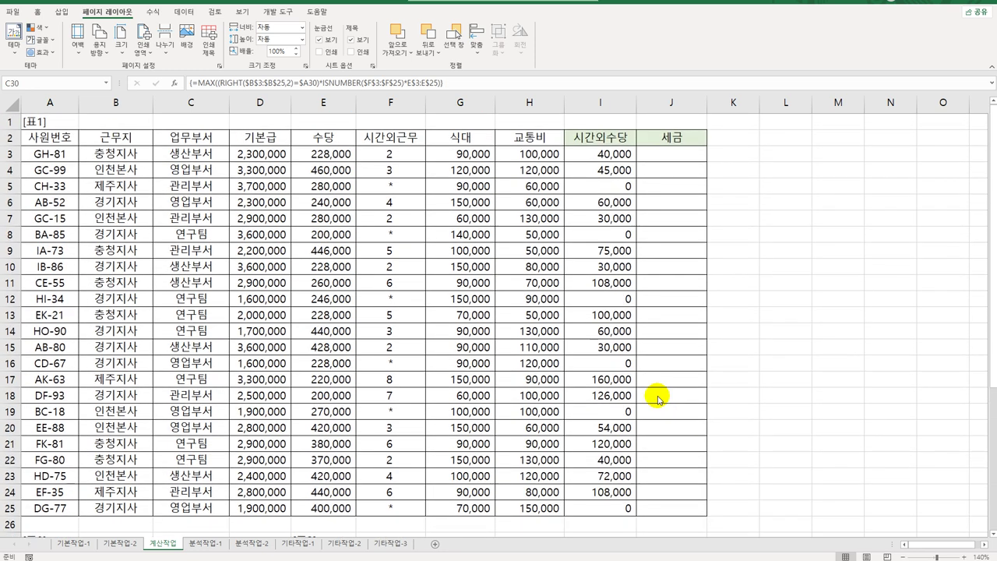
click(116, 153)
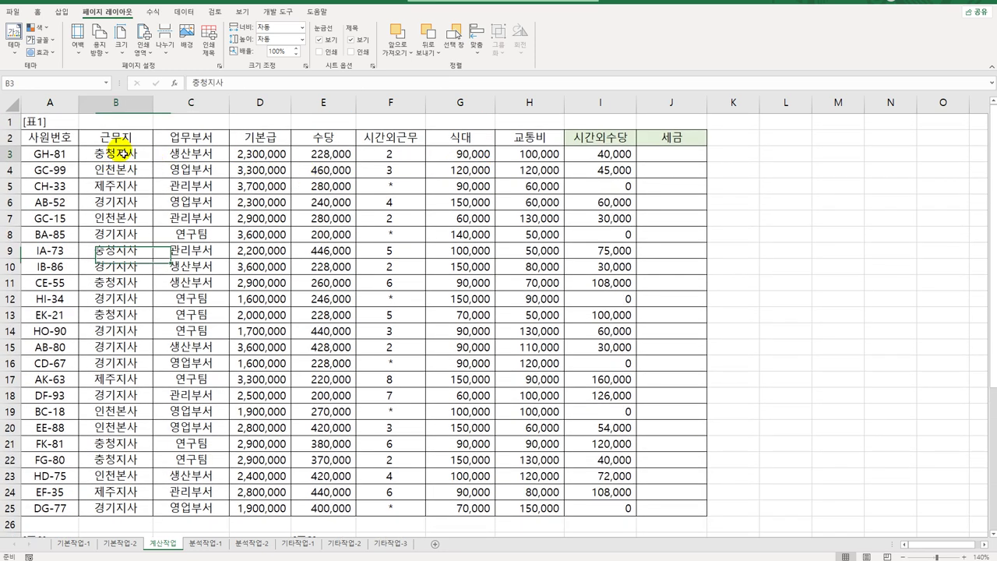
click(538, 155)
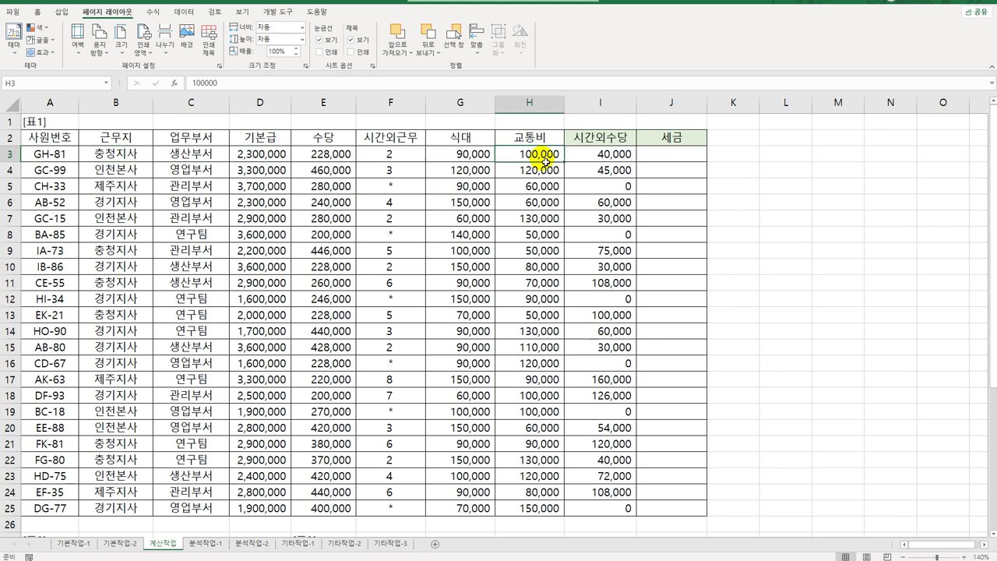
scroll(504, 277, down, 6)
click(380, 281)
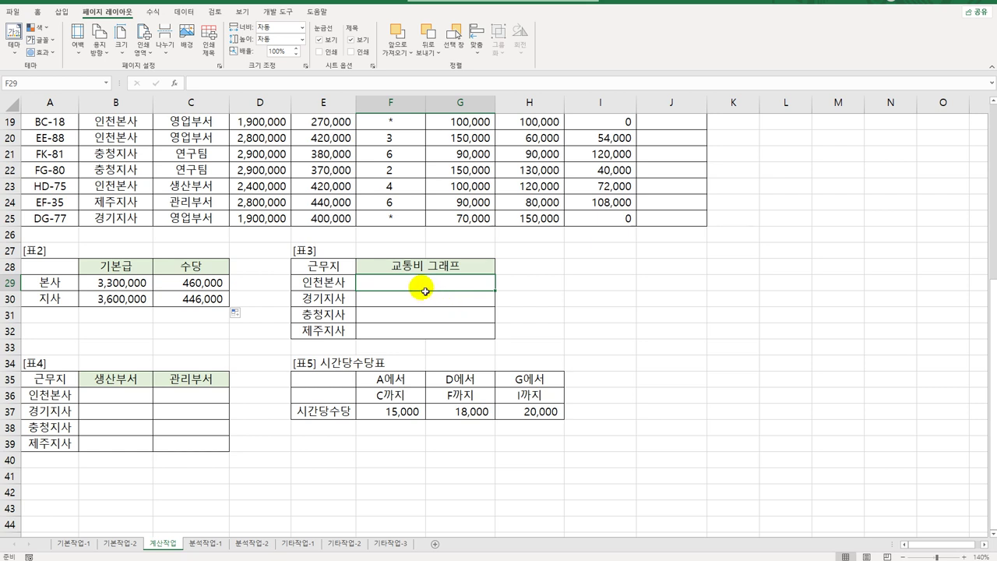
drag(429, 281, 419, 337)
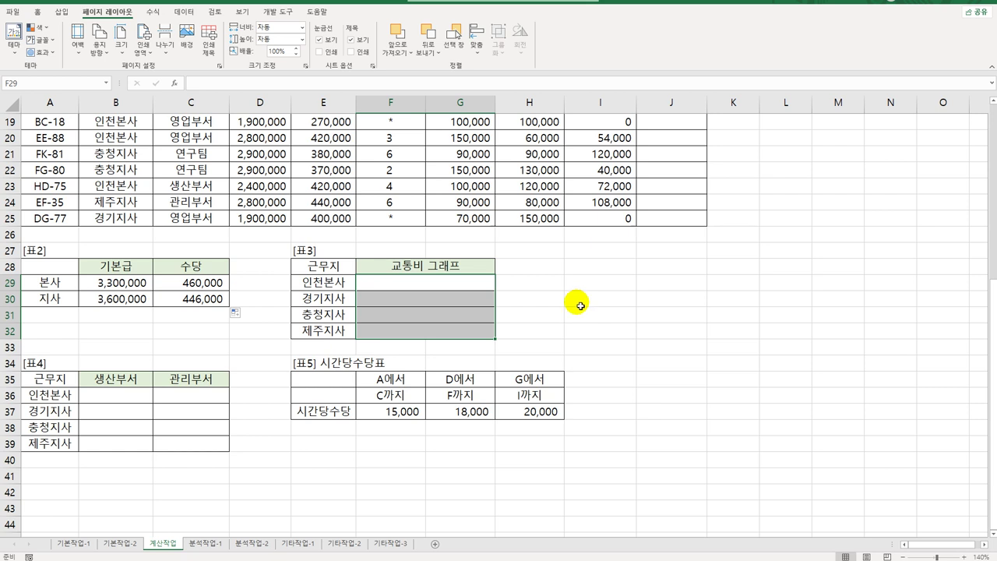
click(432, 289)
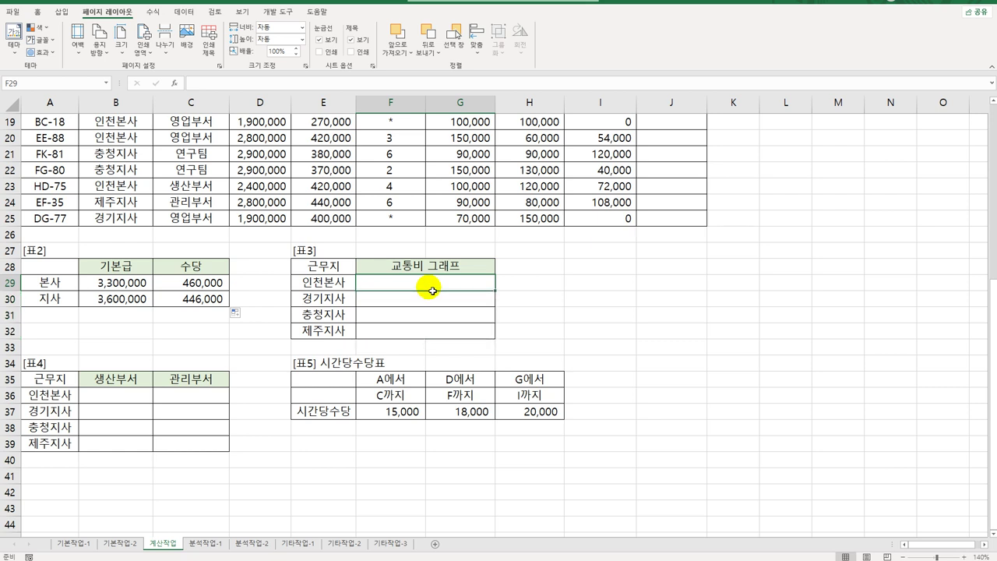
text(=av)
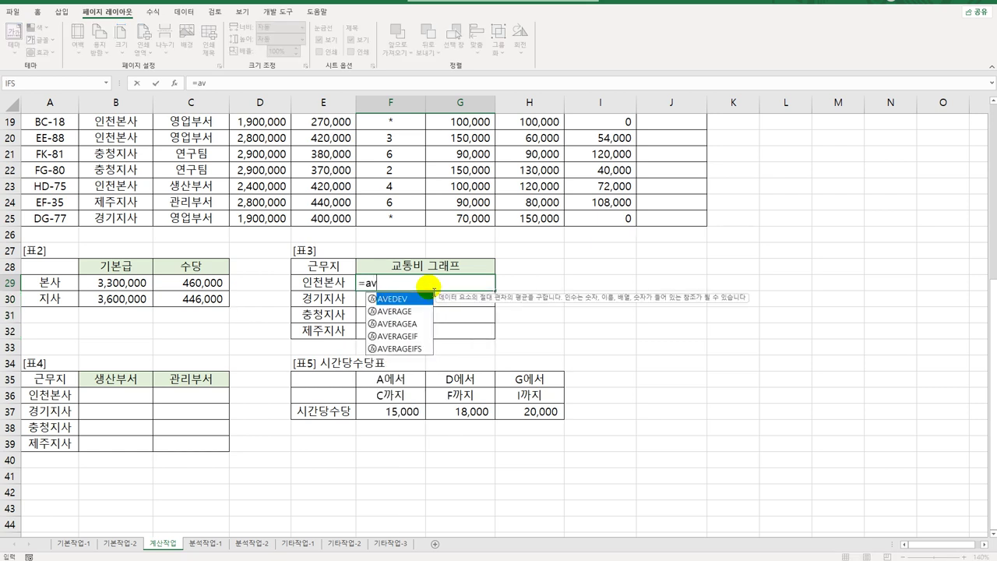
text(erageif)
key(Tab)
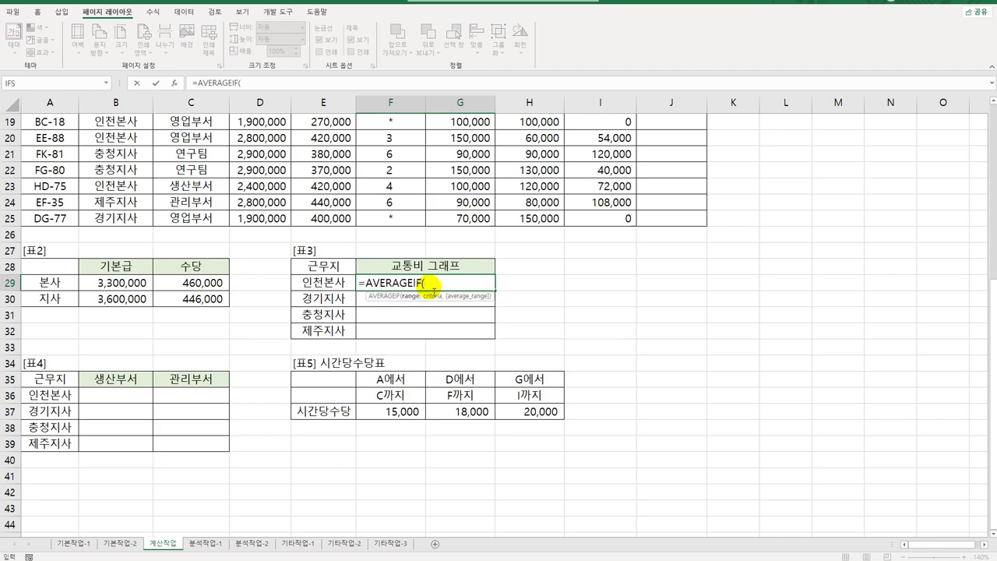
Set the AVERAGEIF range to the absolute 근무지 cells $B$3:$B$25 and its criterion to E29.
scroll(507, 373, up, 3)
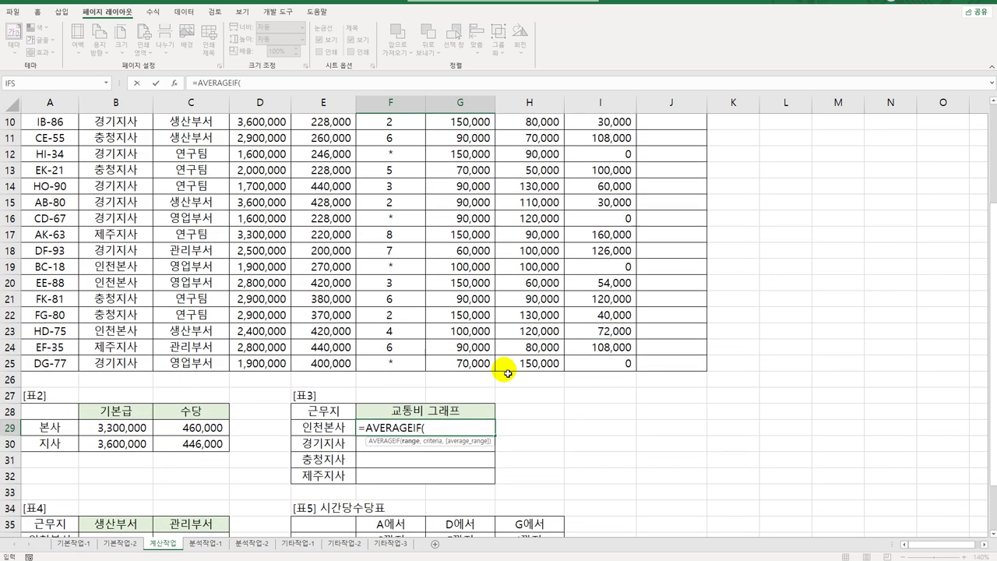
scroll(507, 377, up, 3)
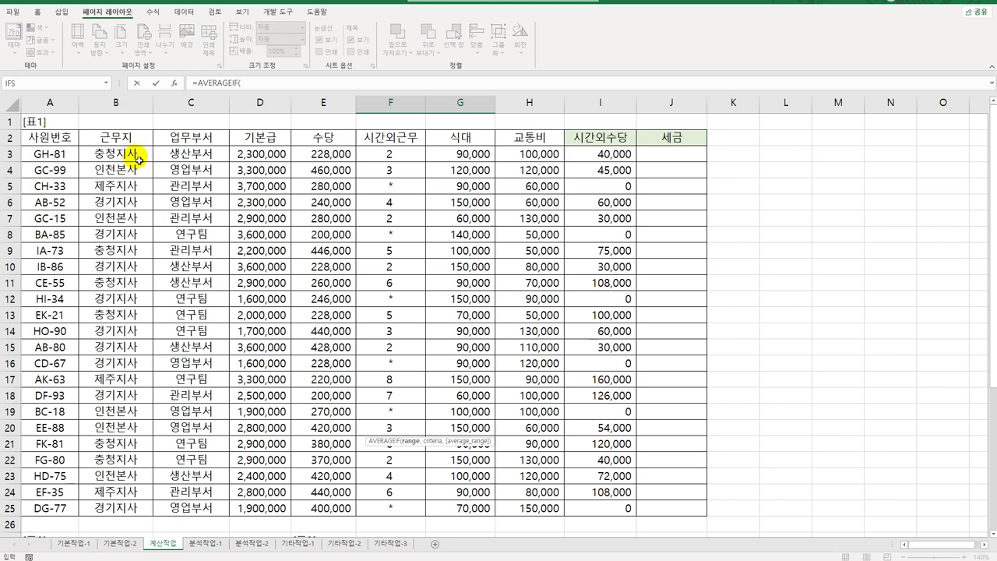
drag(133, 157, 114, 511)
key(F4)
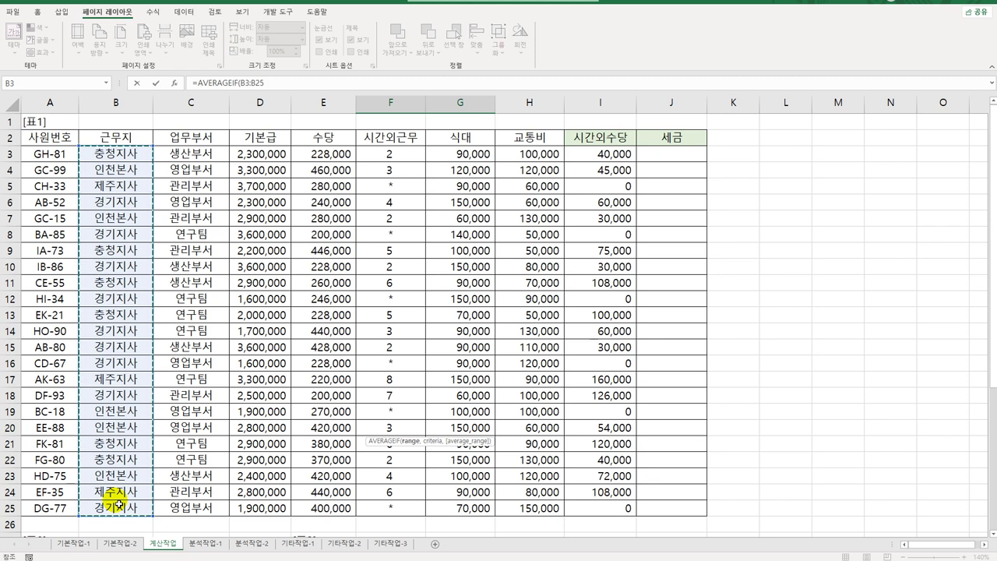
scroll(116, 502, down, 5)
scroll(119, 501, down, 1)
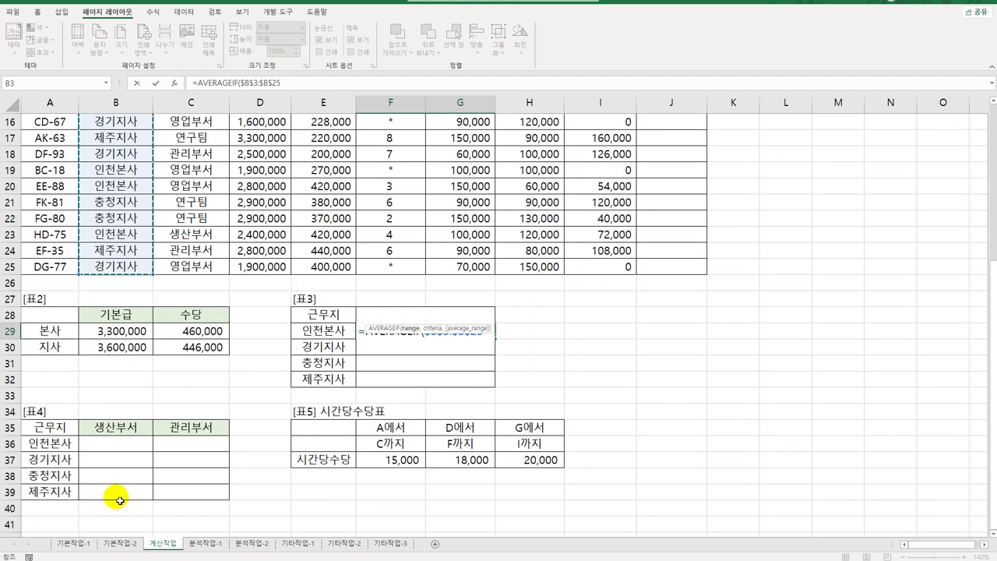
text(,)
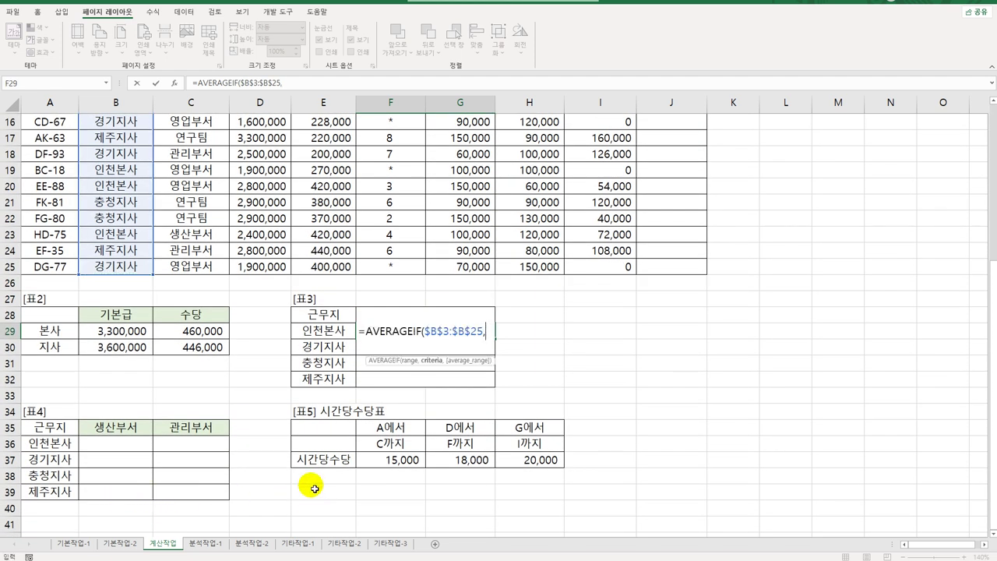
click(341, 336)
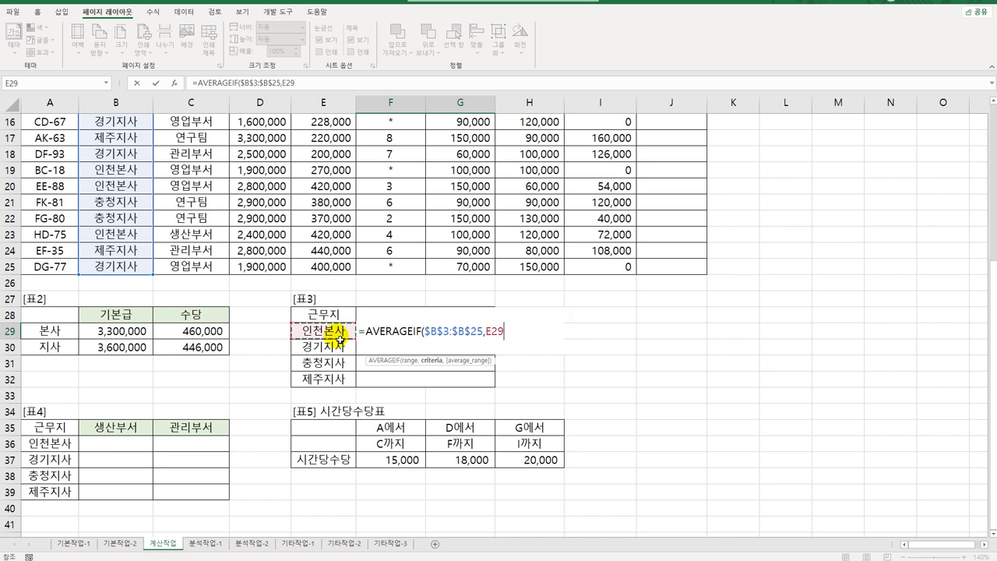
text(,)
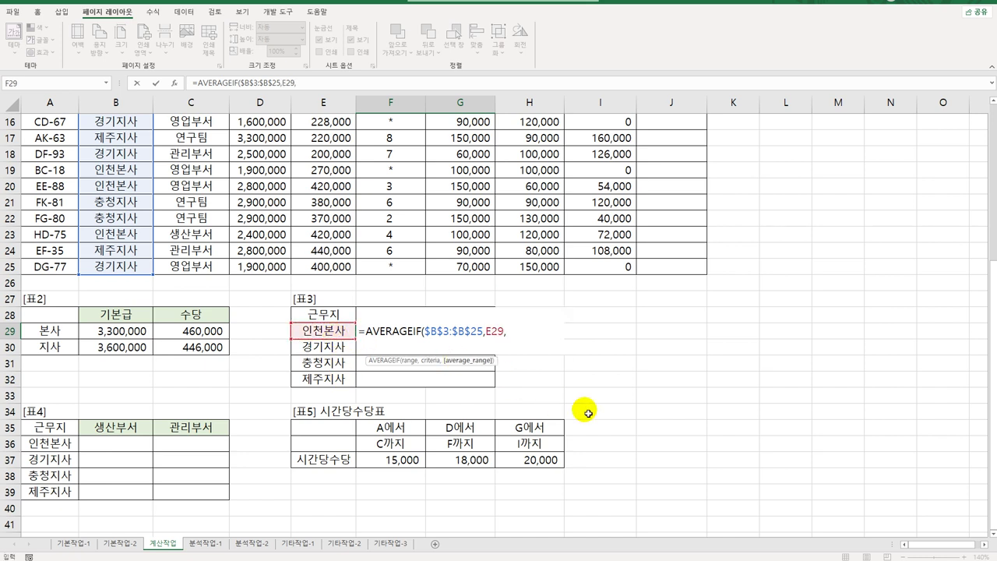
Use the absolute 교통비 cells $H$3:$H$25 as the average range, close the AVERAGEIF function and enter the formula.
scroll(581, 408, up, 5)
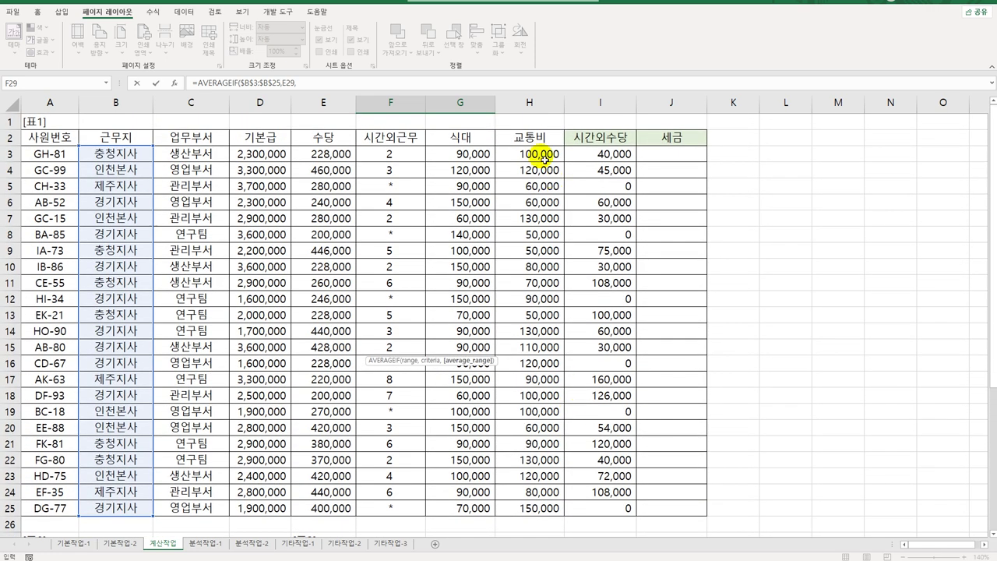
drag(536, 160, 530, 508)
scroll(606, 451, down, 3)
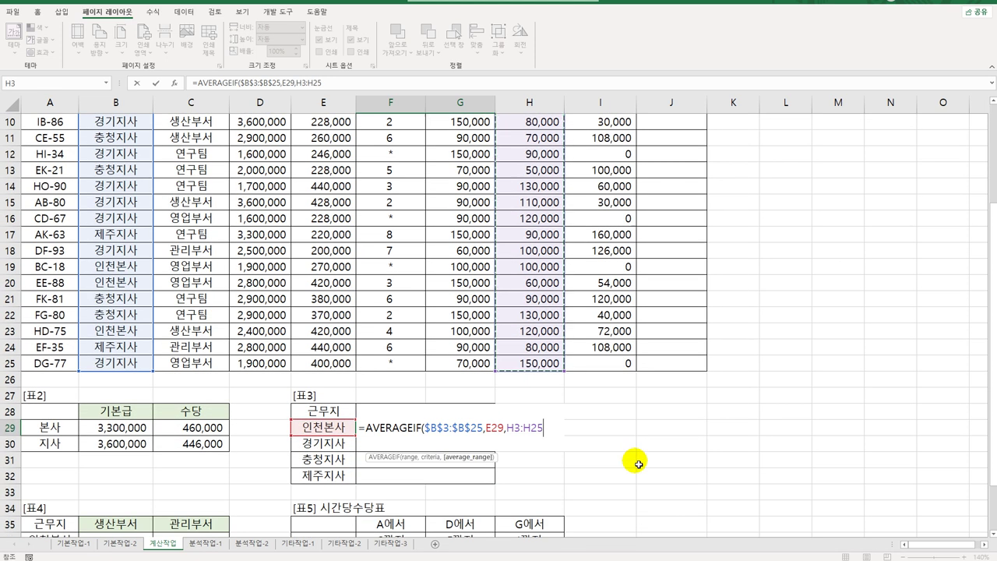
key(F4)
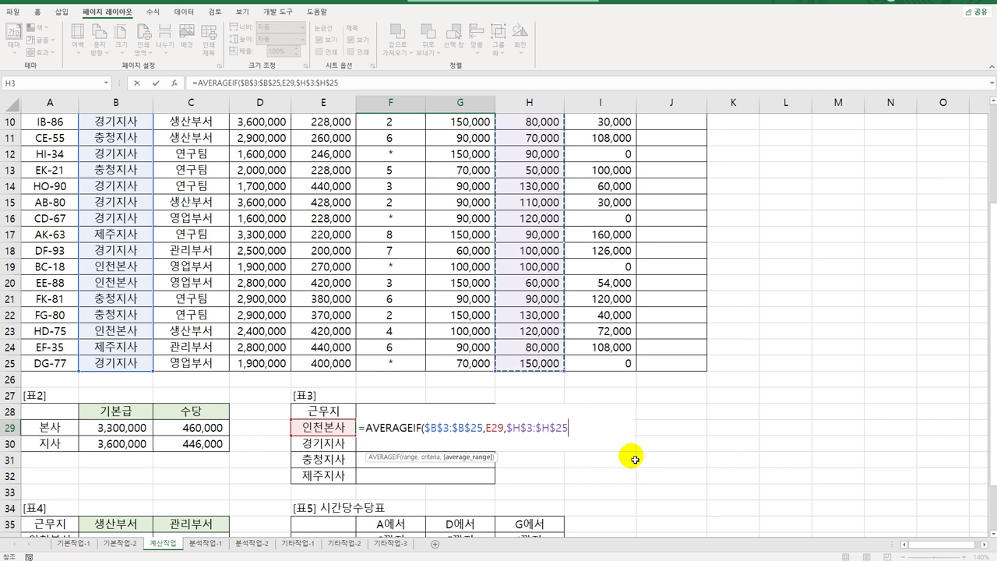
text(_)
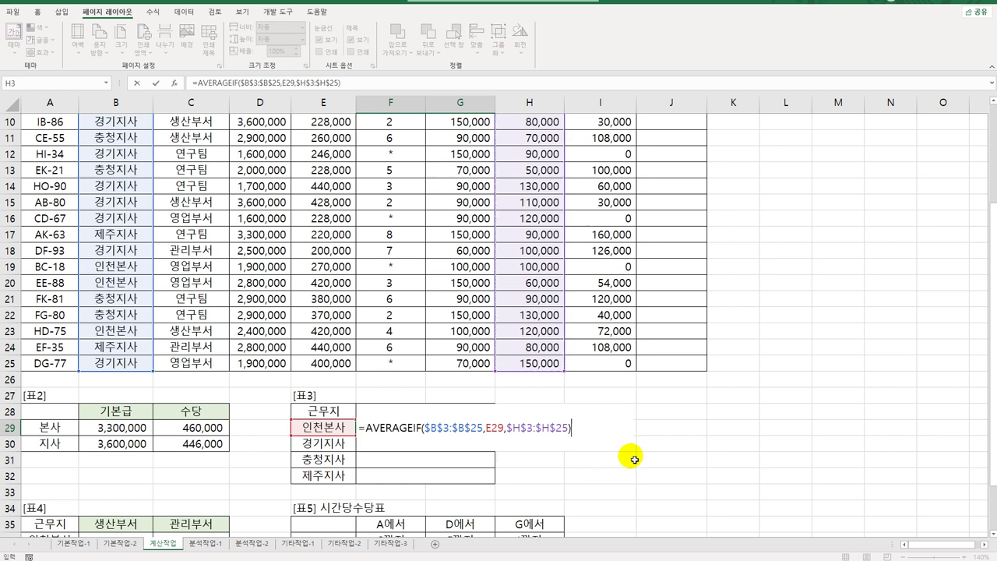
key(Return)
Reopen the F29 formula and insert QUOTIENT in front of AVERAGEIF so that the average becomes its numerator.
click(441, 428)
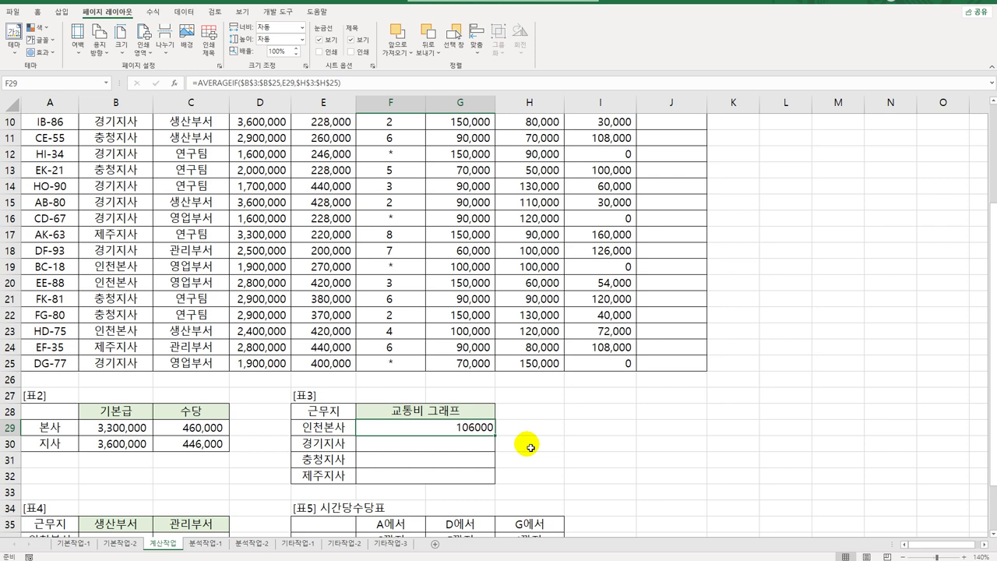
double_click(450, 429)
click(363, 428)
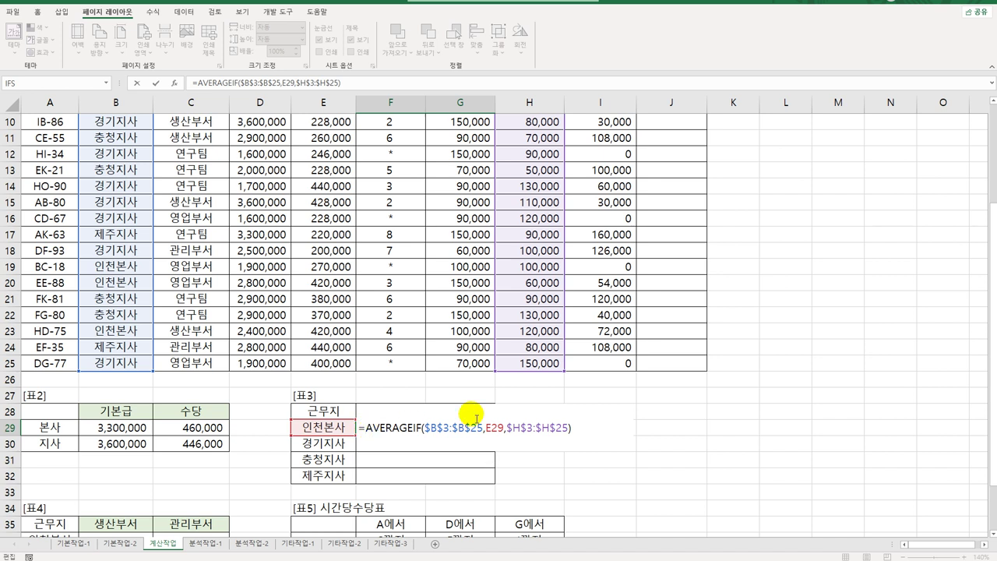
text(qu)
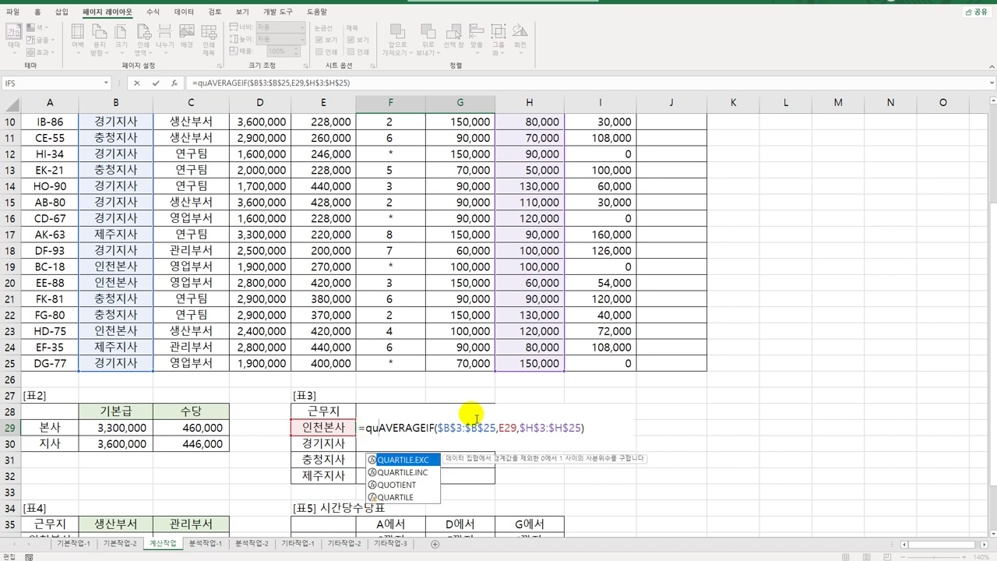
key(Down)
key(Down)
key(Tab)
key(End)
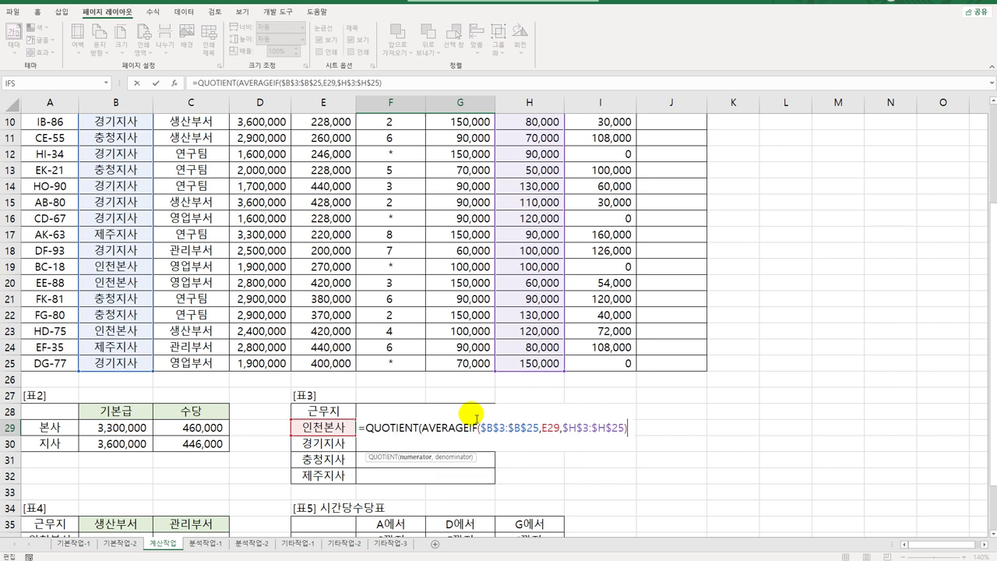
Set the QUOTIENT denominator to 10000, enter the formula and fill it down to 제주지사 in row 32.
text(,1)
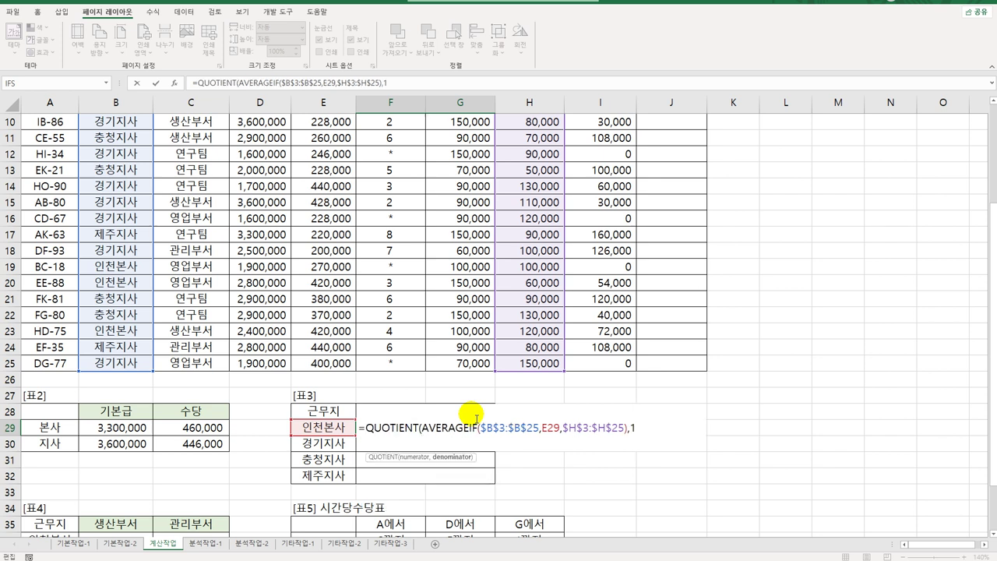
text(0000))
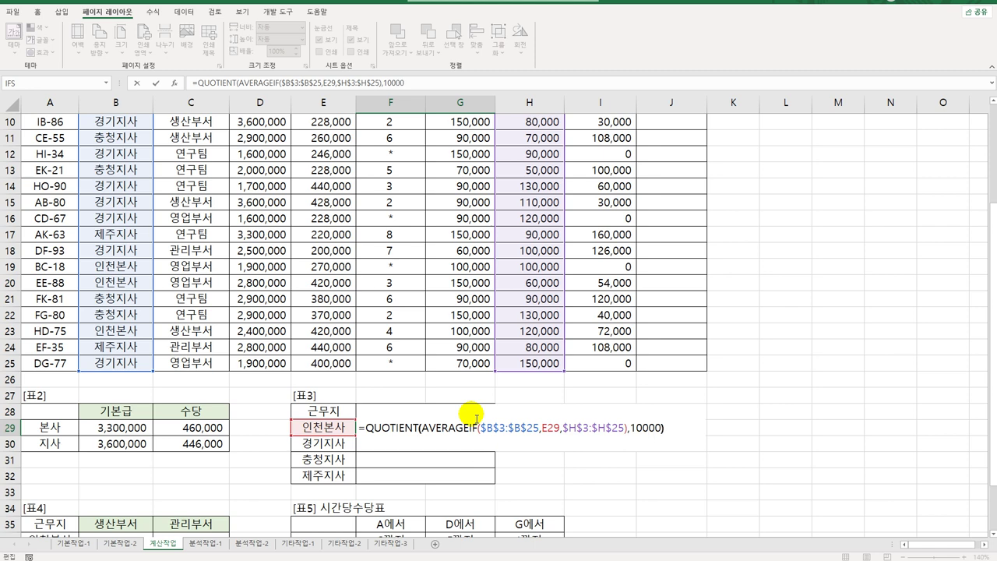
key(Return)
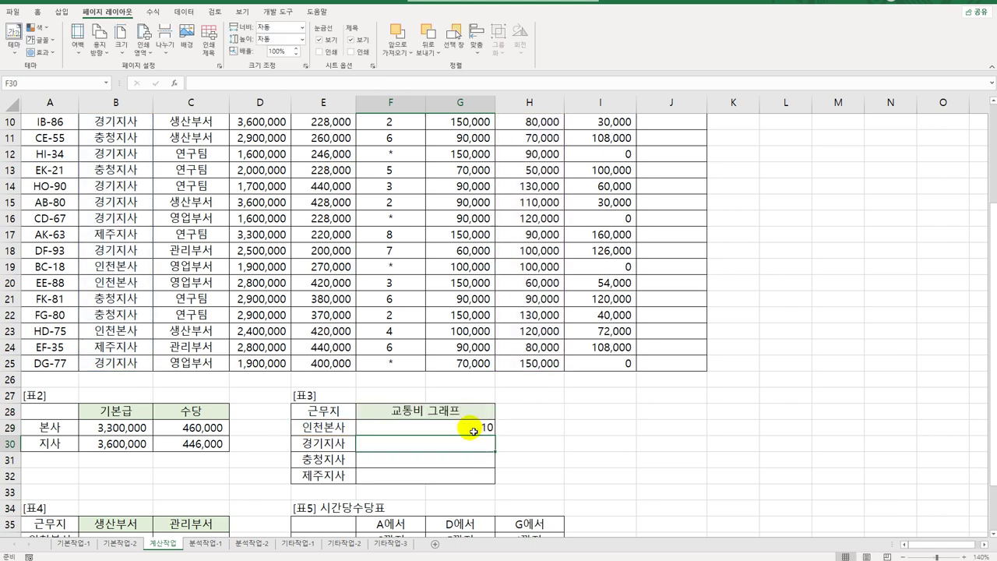
click(475, 425)
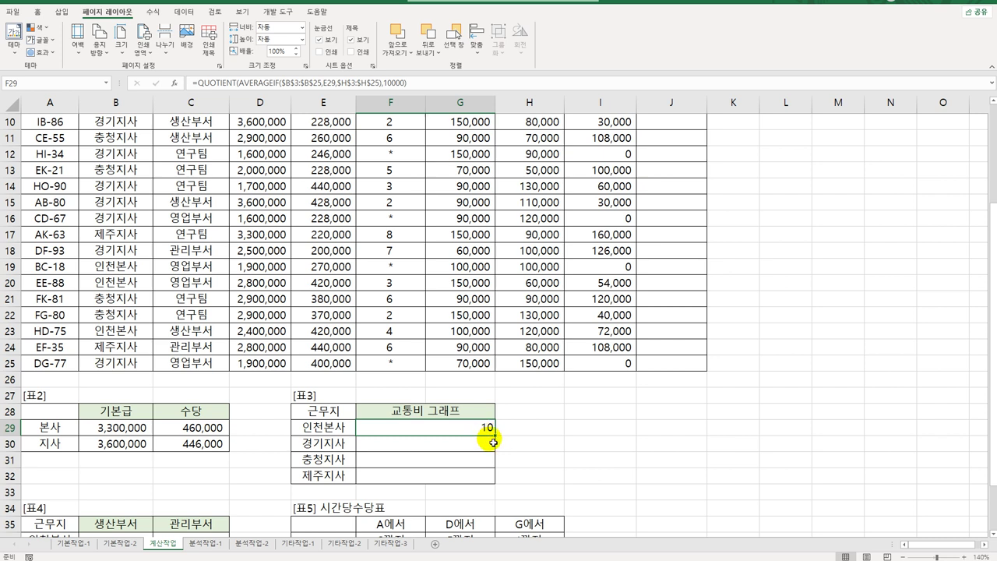
drag(499, 438, 483, 476)
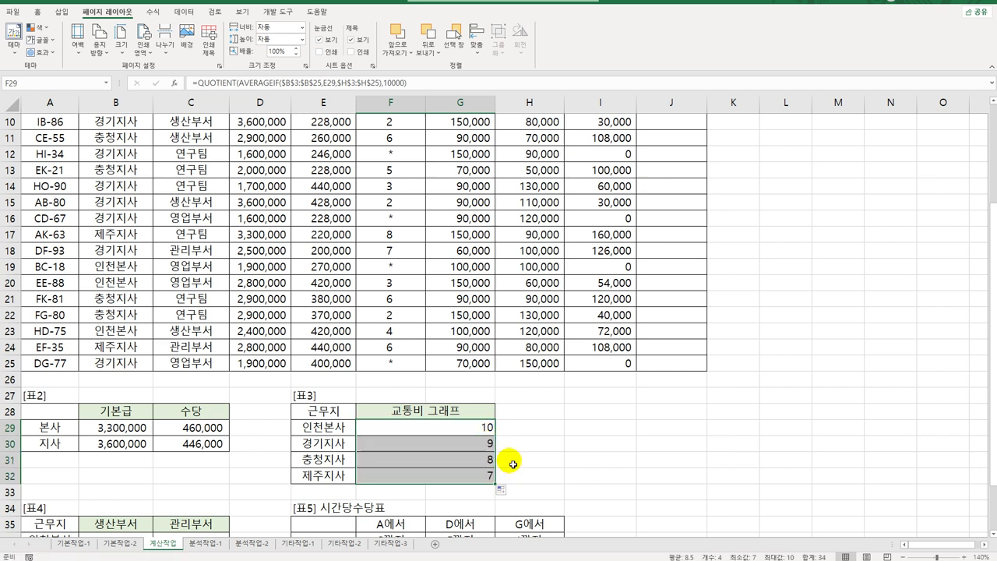
Reopen the F29 formula and insert the REPT function in front of QUOTIENT.
click(482, 428)
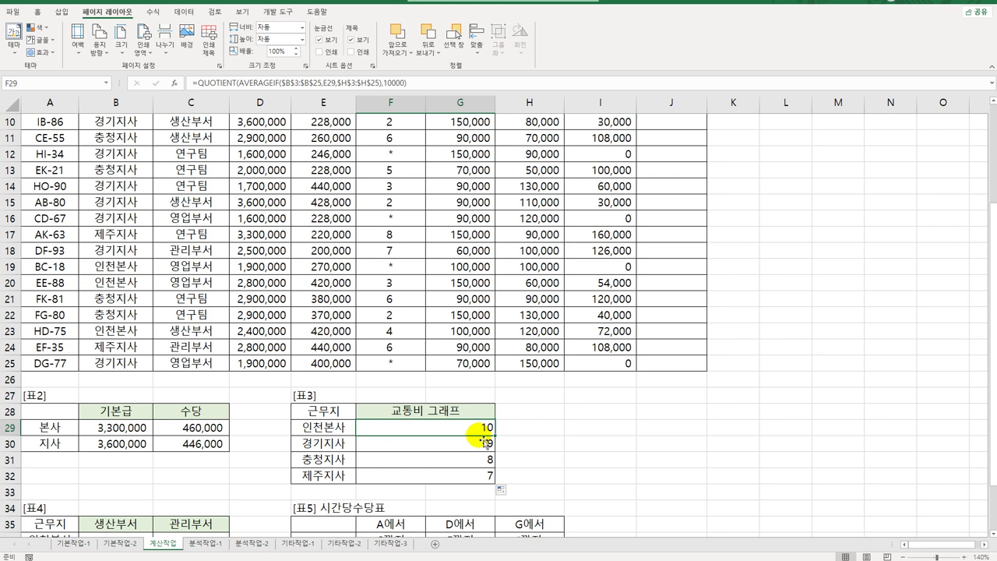
double_click(483, 434)
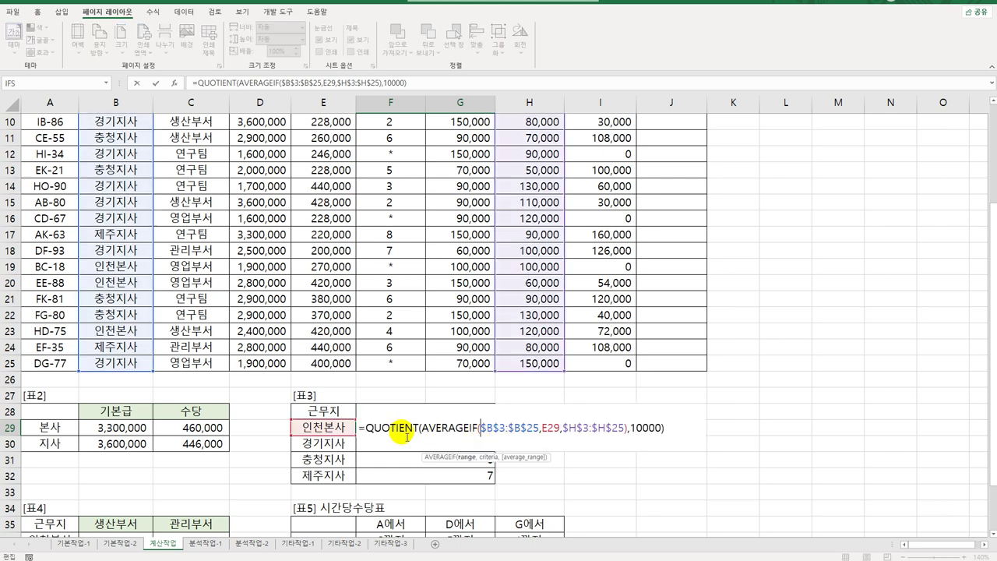
key(Home)
key(Right)
text(rept)
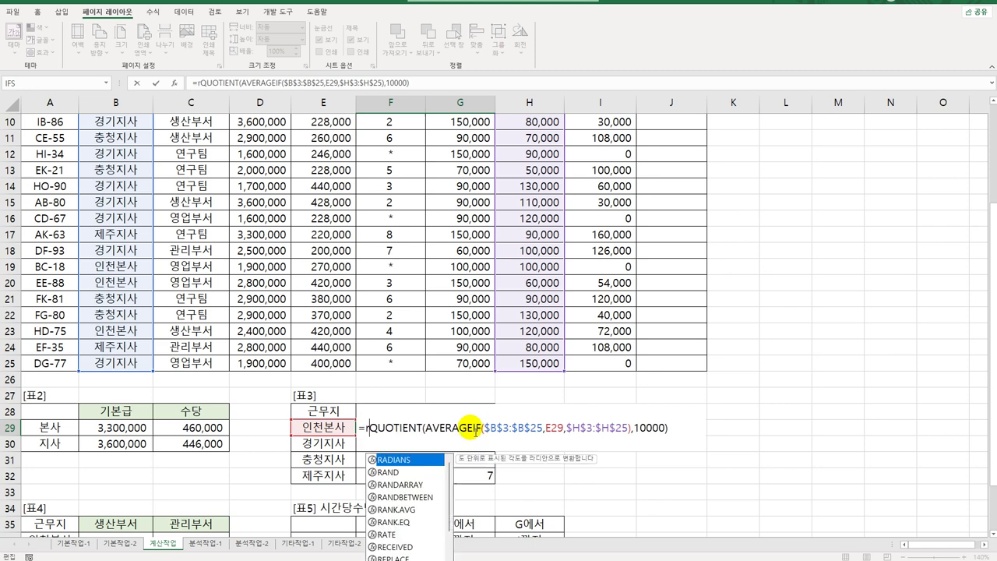
key(Tab)
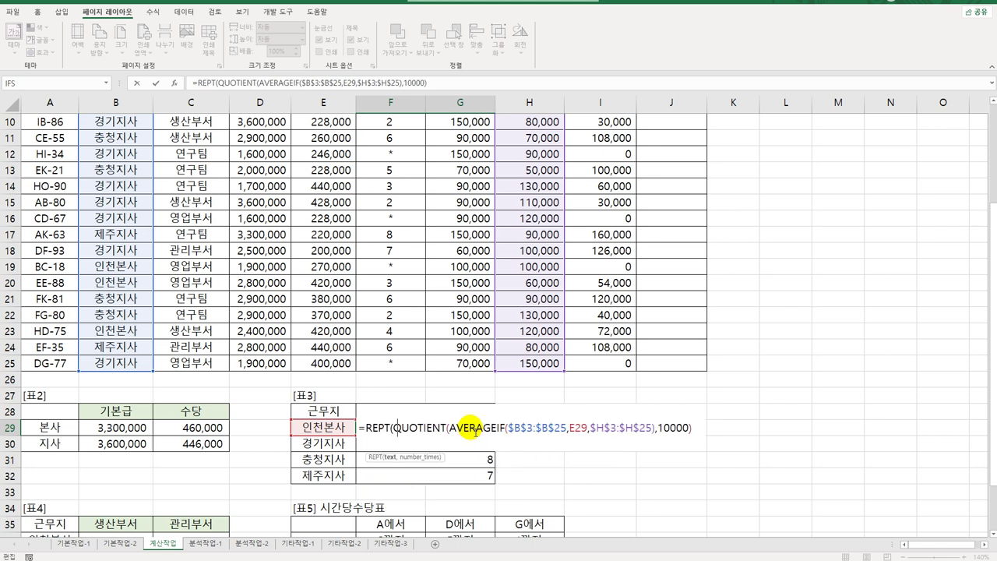
Set the REPT text argument to the quoted symbol "▶" from the ㅁ special characters, leaving QUOTIENT as the repeat count.
text("ㅁ)
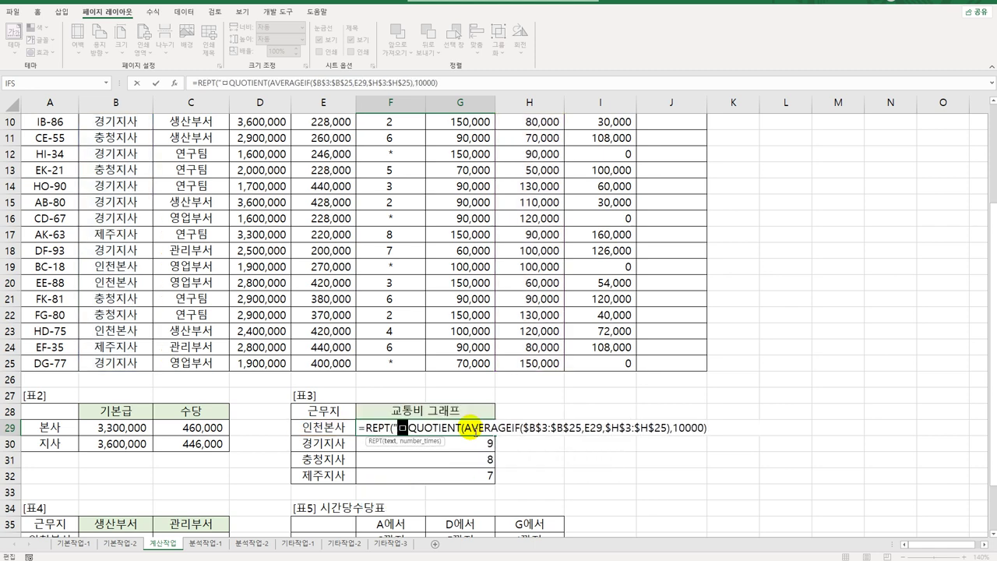
key(Hangul_Hanja)
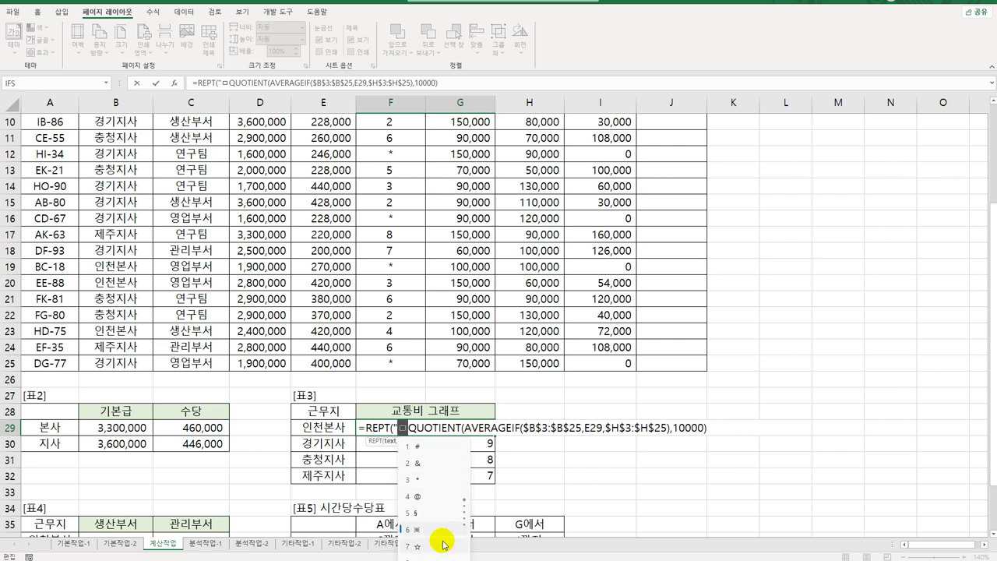
key(Escape)
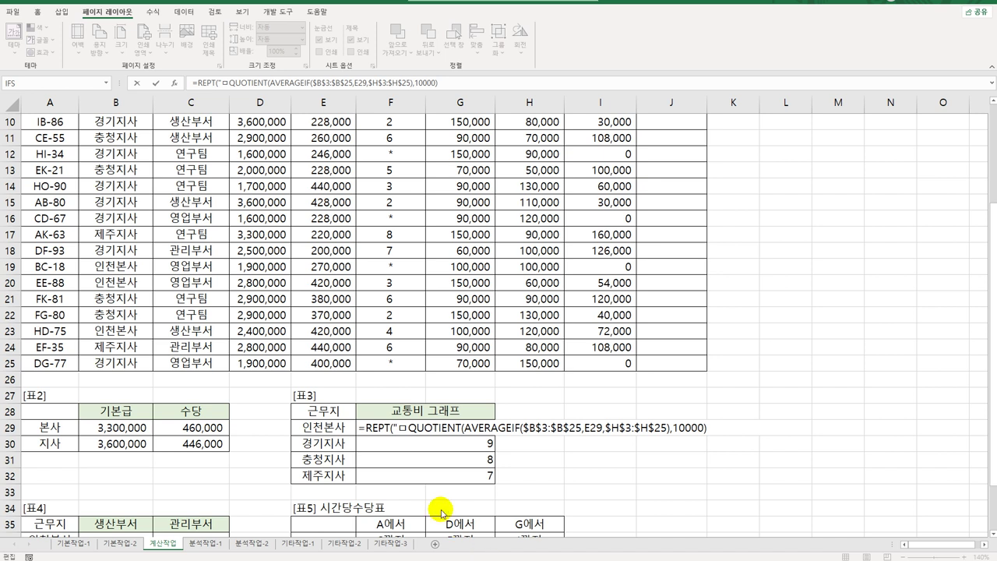
click(399, 421)
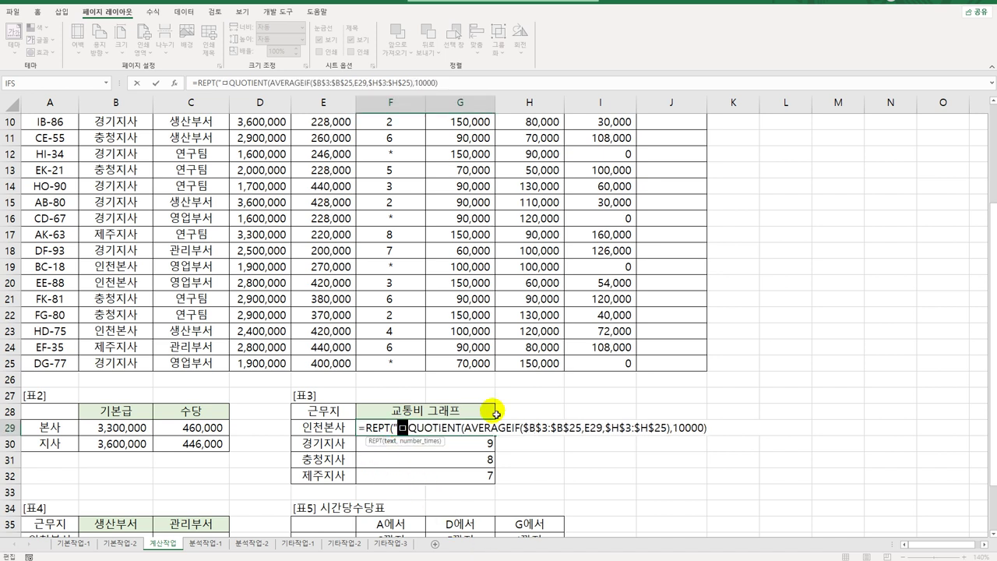
key(Hangul_Hanja)
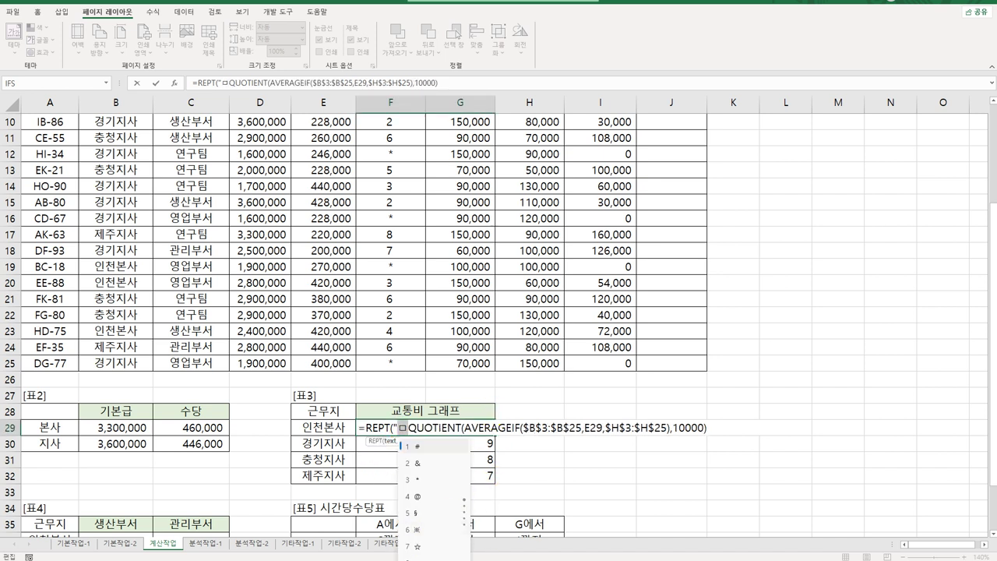
key(Escape)
click(397, 421)
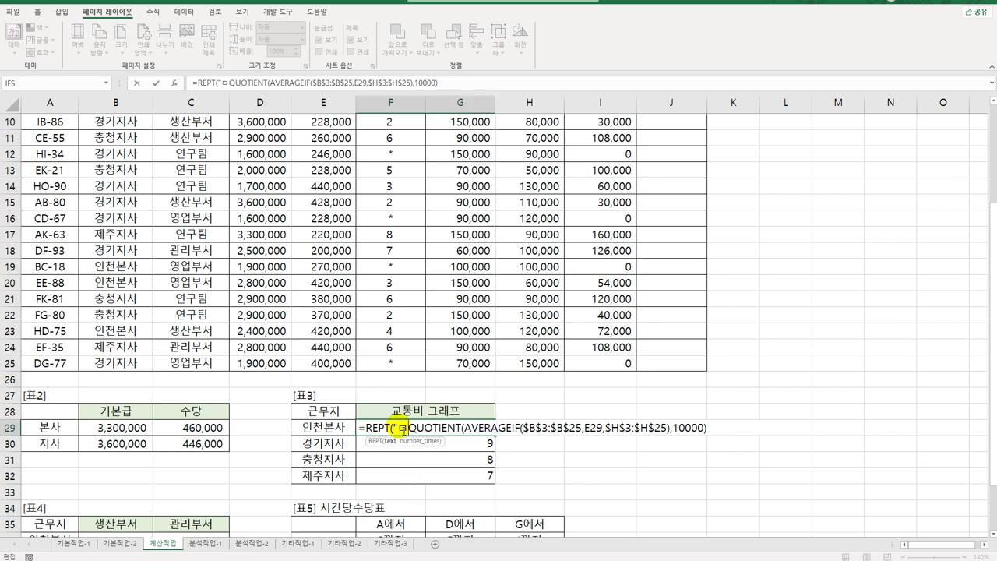
key(Hangul_Hanja)
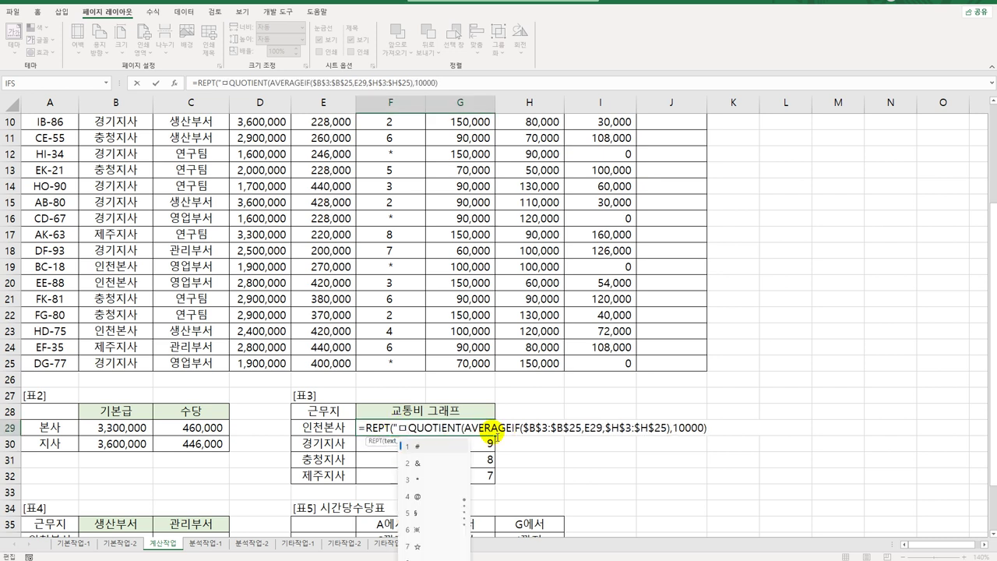
key(Tab)
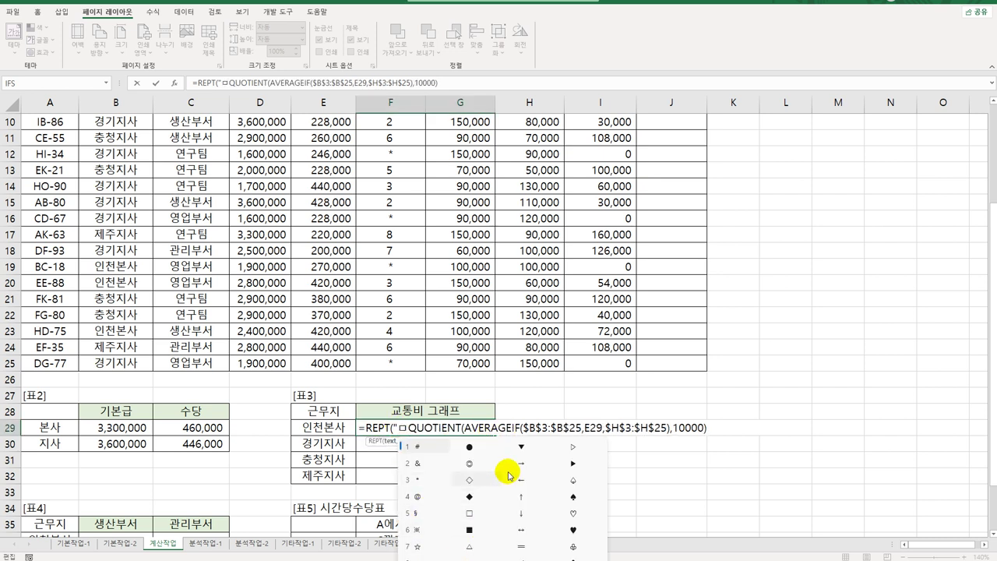
click(570, 467)
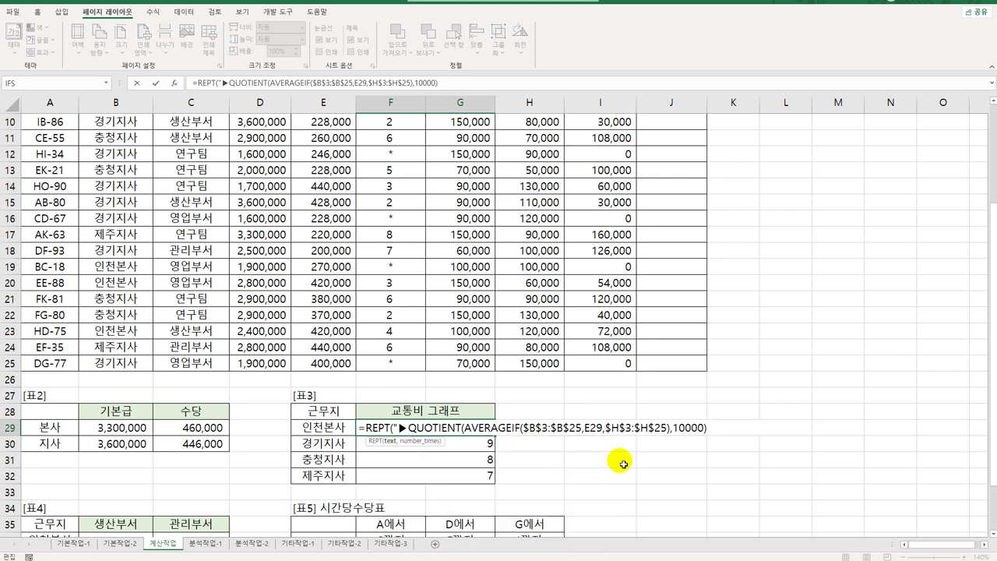
text(",)
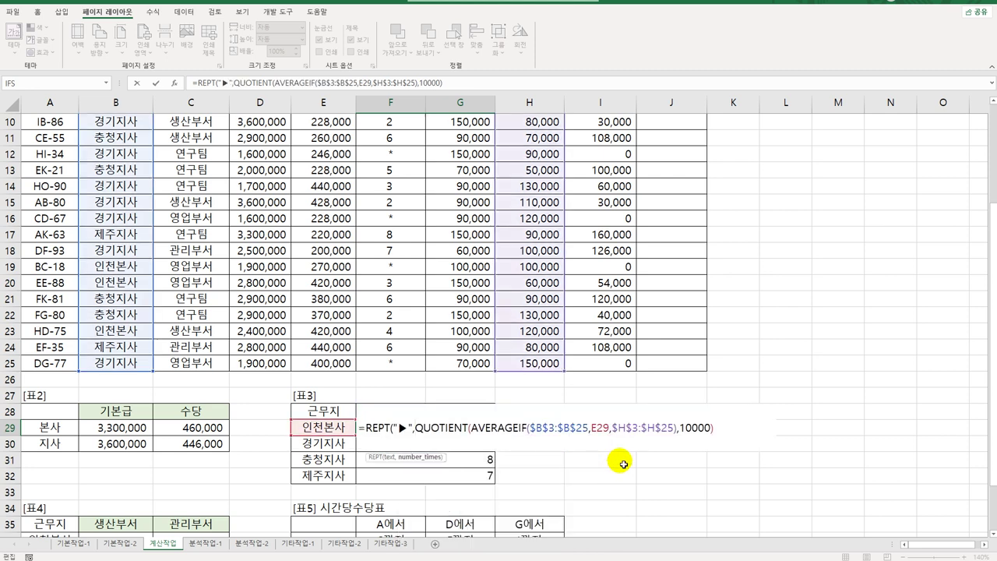
Close the REPT function, enter the formula in F29 and fill it down to 제주지사 in row 32.
key(End)
text())
key(Return)
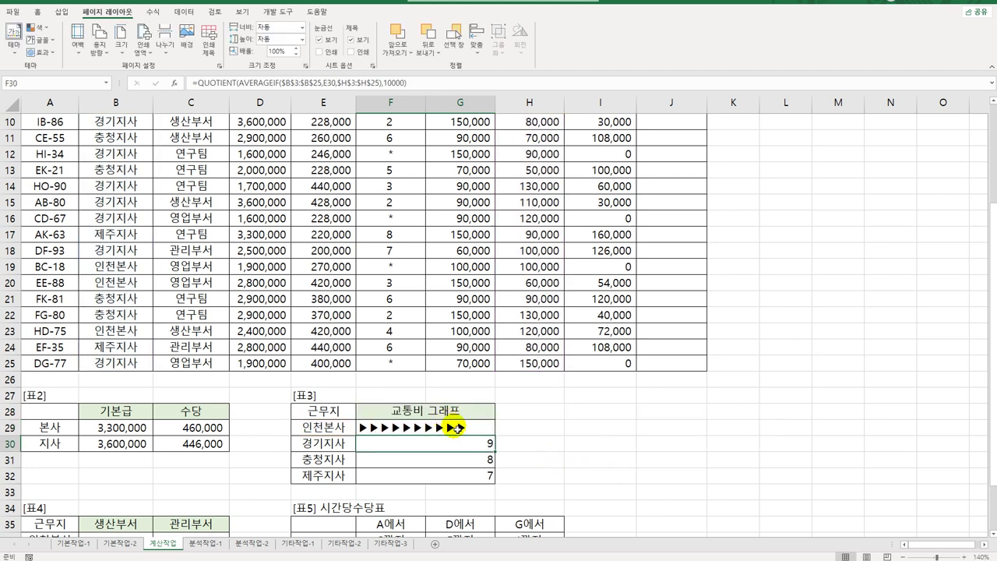
click(452, 428)
drag(494, 434, 494, 481)
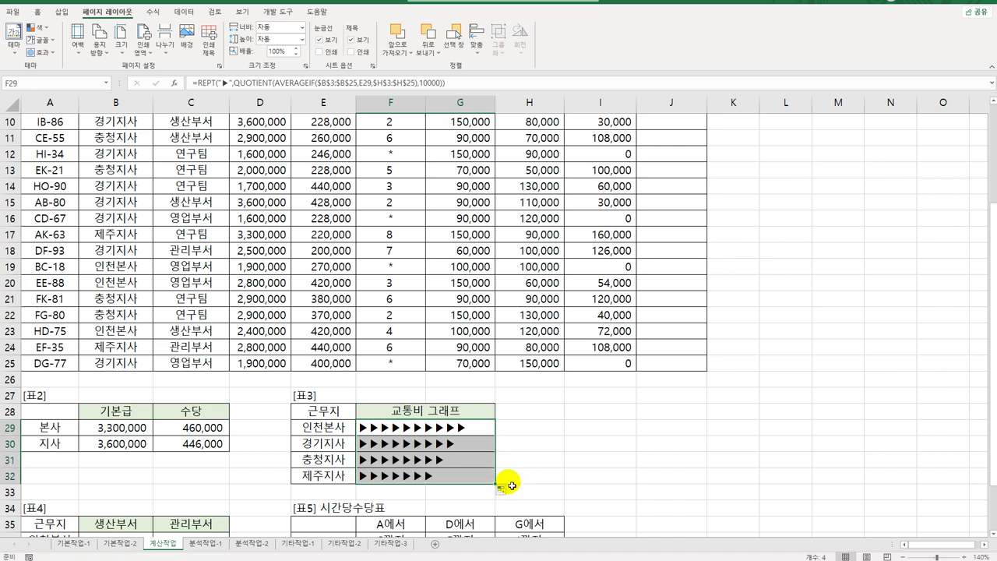
click(432, 475)
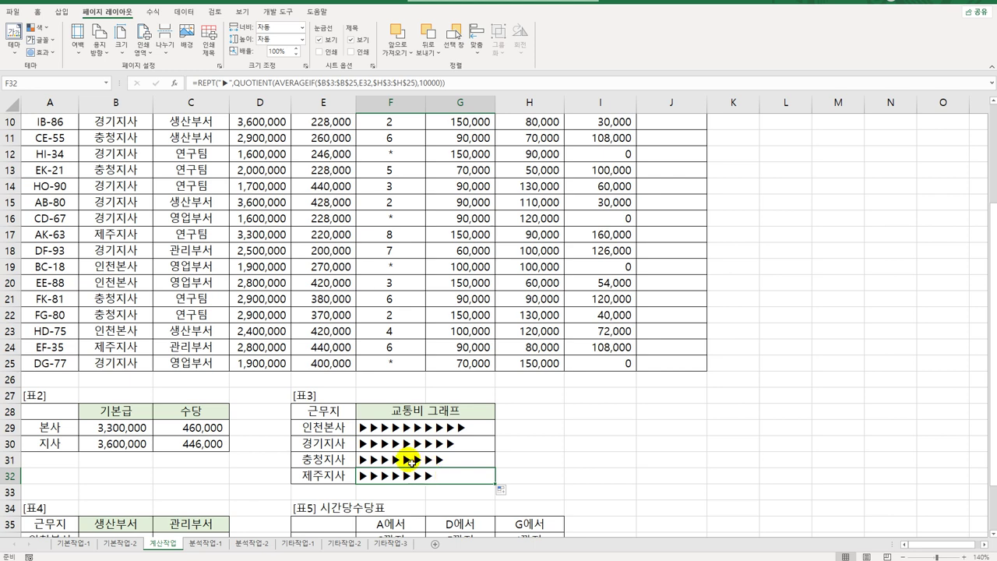
Start a COUNT formula with a nested IF in [표4] cell B36 for 인천본사 and 생산부서, opening its first condition.
scroll(394, 429, down, 3)
click(135, 394)
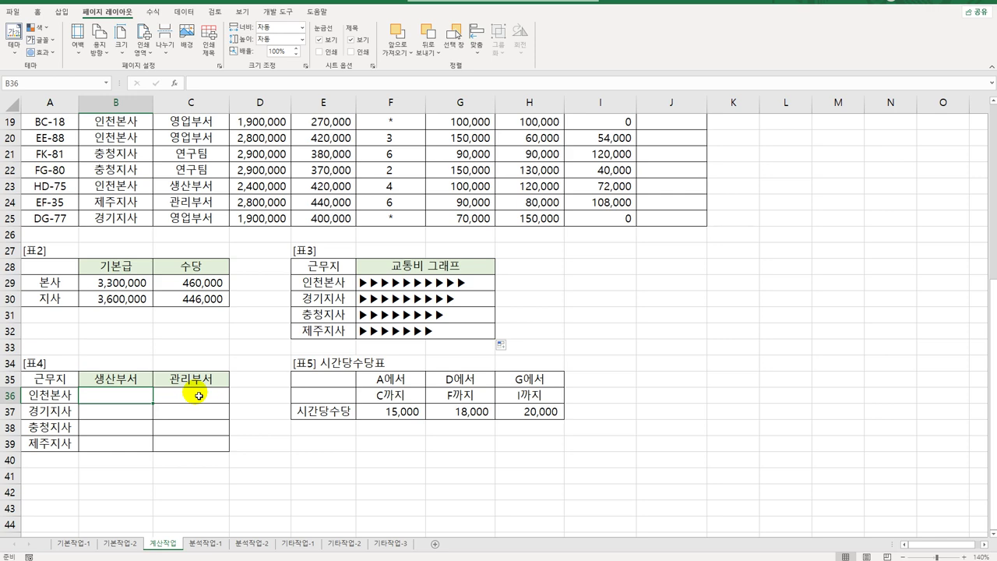
scroll(199, 396, up, 6)
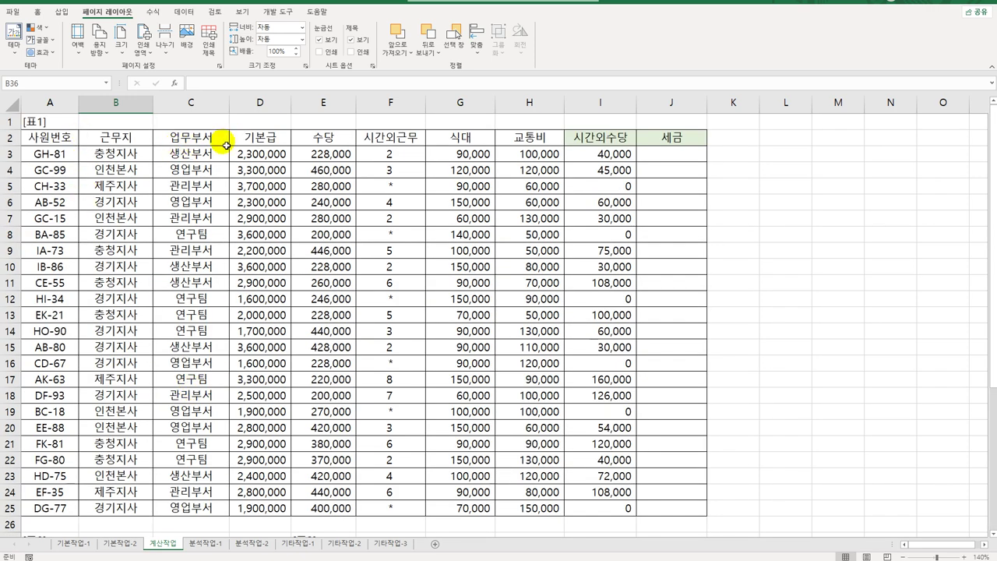
scroll(228, 291, down, 3)
scroll(226, 288, down, 3)
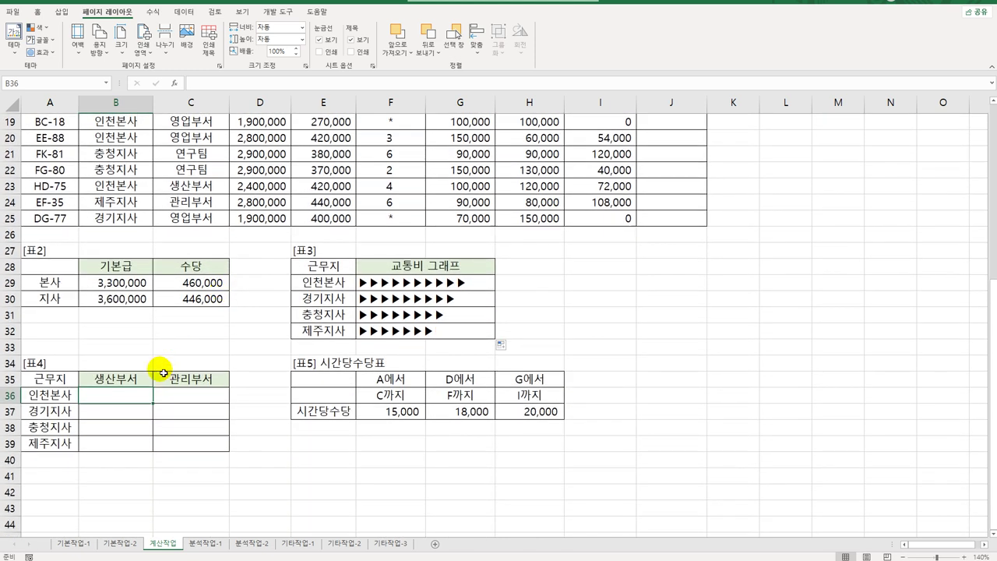
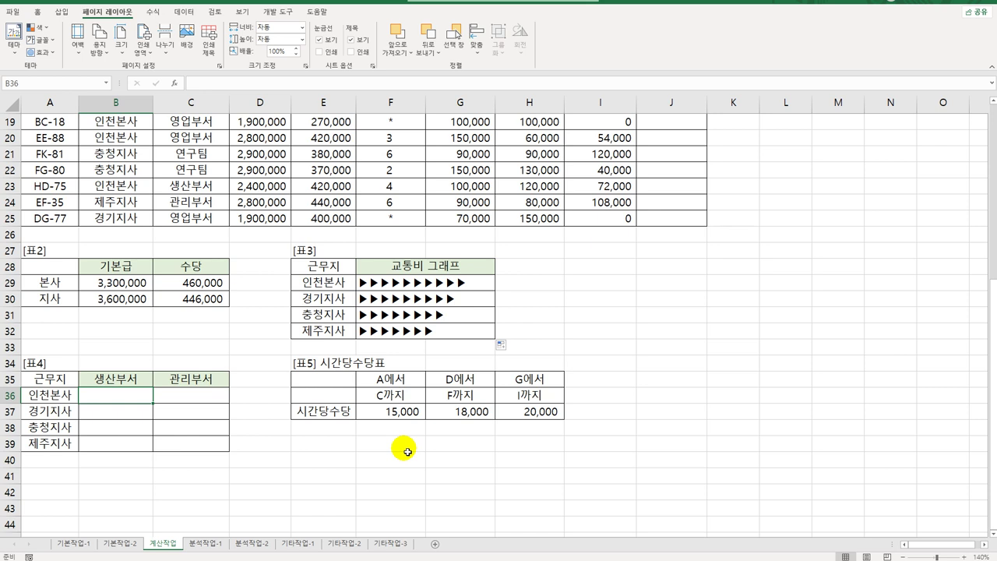
text(=)
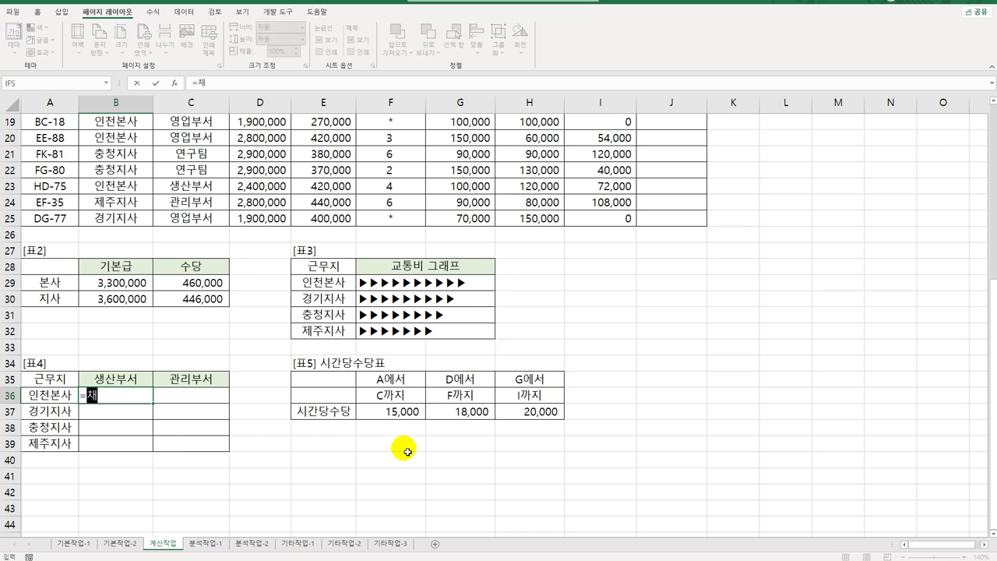
text(coun)
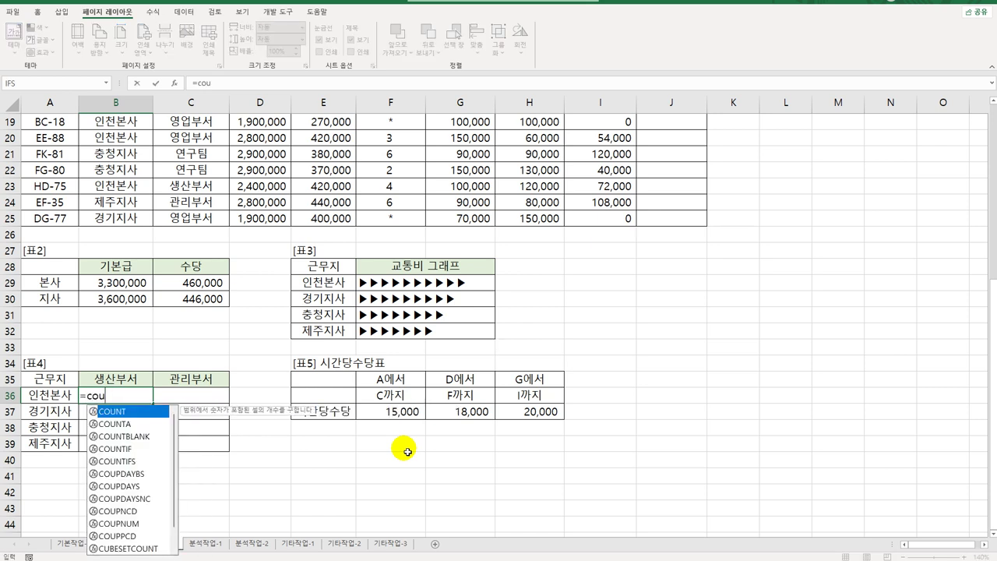
key(Tab)
text(if()
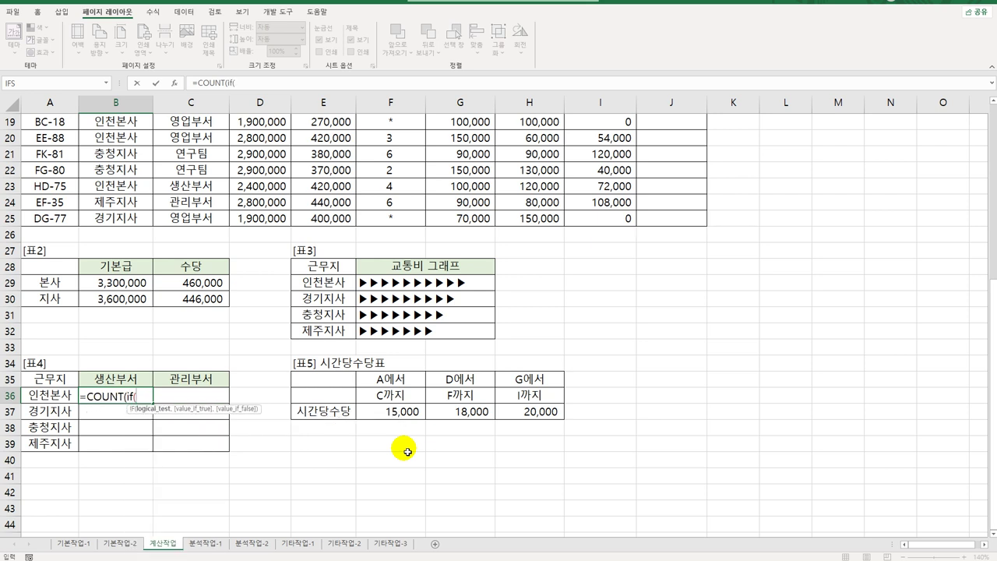
text(()
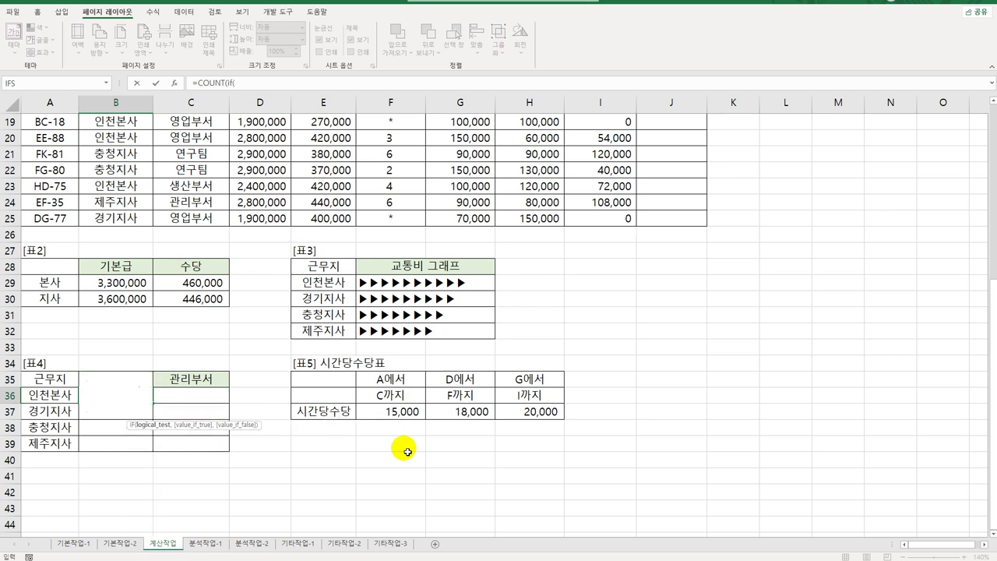
Make the first IF condition compare the absolute 근무지 cells $B$3:$B$25 with the column-locked reference $A36.
scroll(390, 448, up, 6)
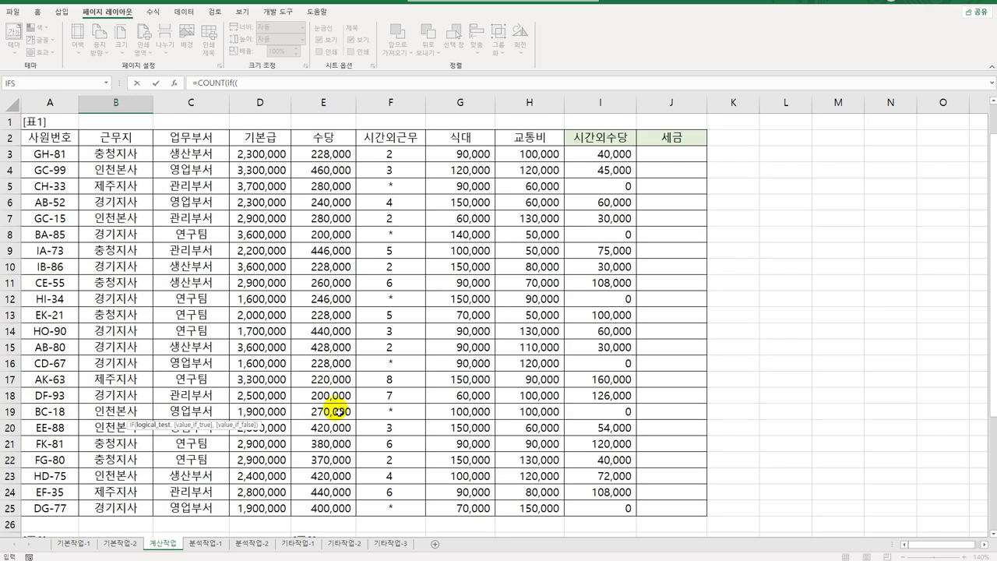
drag(127, 158, 107, 503)
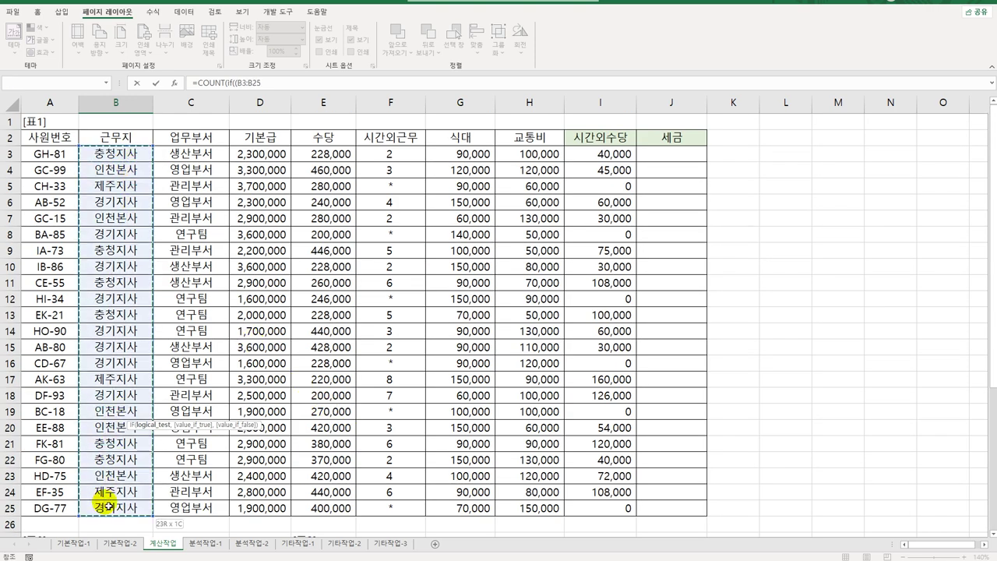
key(F4)
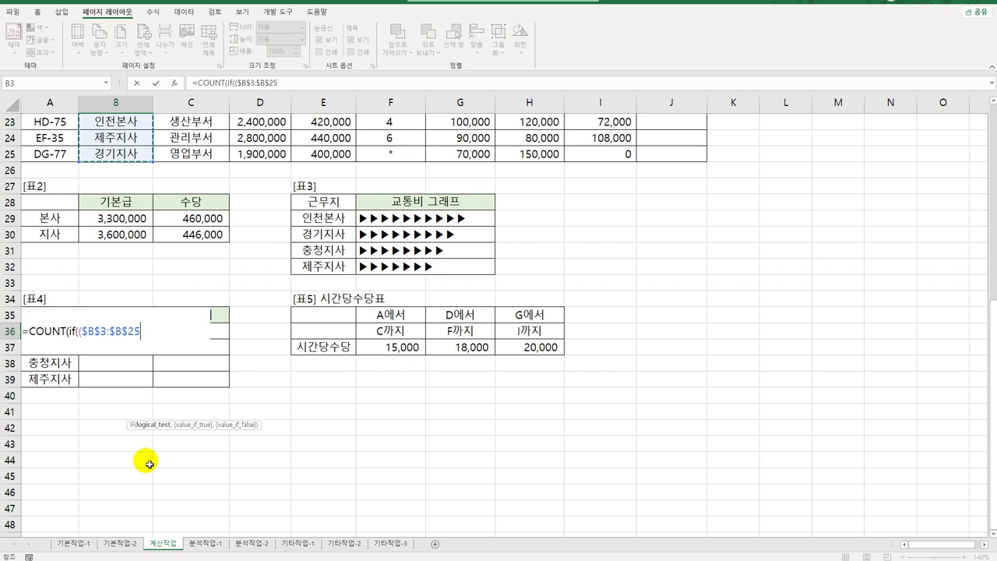
text(=)
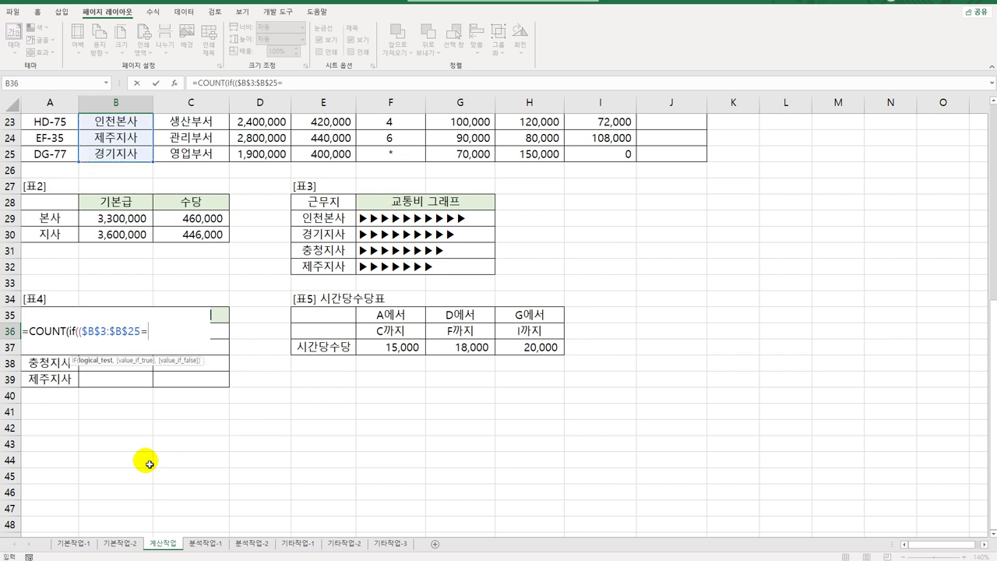
key(Left)
key(F4)
key(F4)
key(F4)
Multiply the first condition by a second one, starting it with the absolute 업무부서 range $C$3:$C$25 from [표1].
text()*()
scroll(149, 464, up, 3)
scroll(146, 458, up, 3)
scroll(182, 219, down, 2)
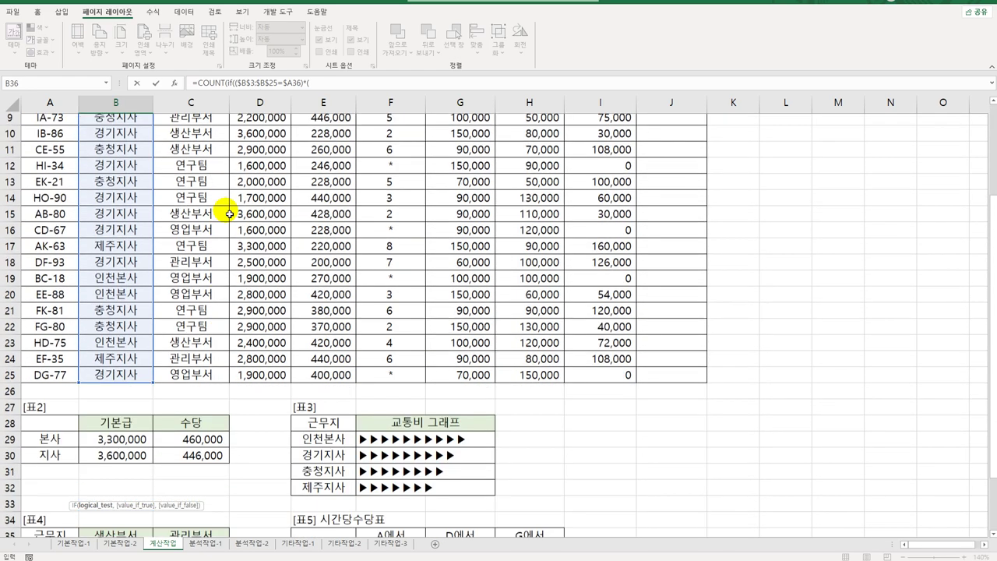
scroll(190, 249, up, 3)
drag(194, 156, 196, 505)
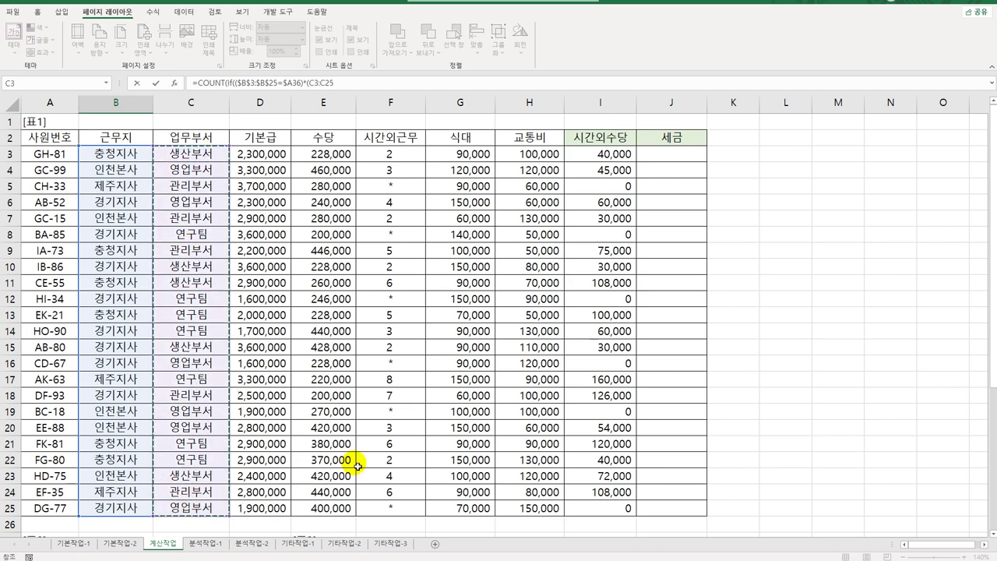
scroll(357, 468, down, 3)
scroll(357, 463, down, 6)
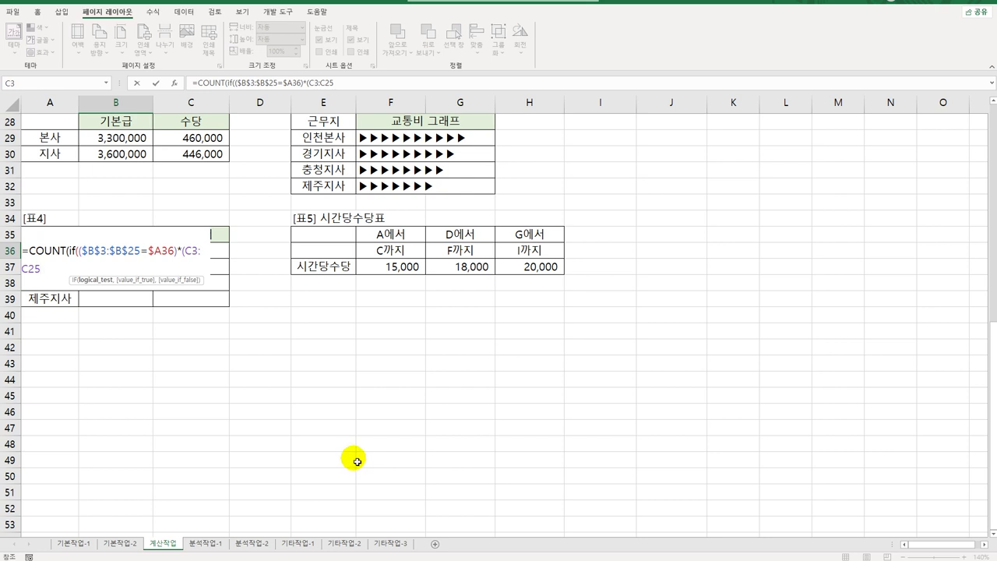
key(F4)
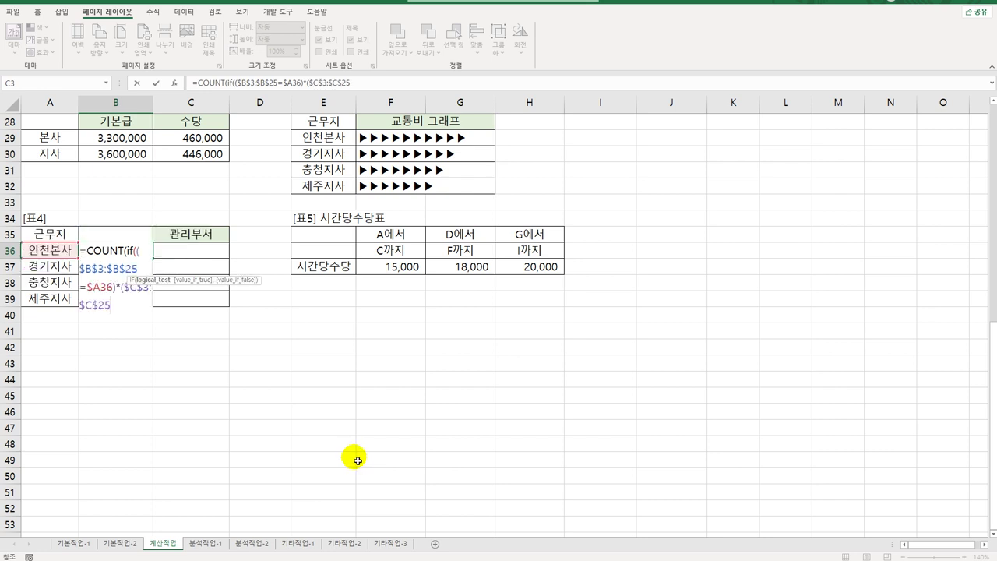
Compare the 업무부서 range with the row-locked 생산부서 heading B$35, close the condition and open a third multiplied one.
text(=)
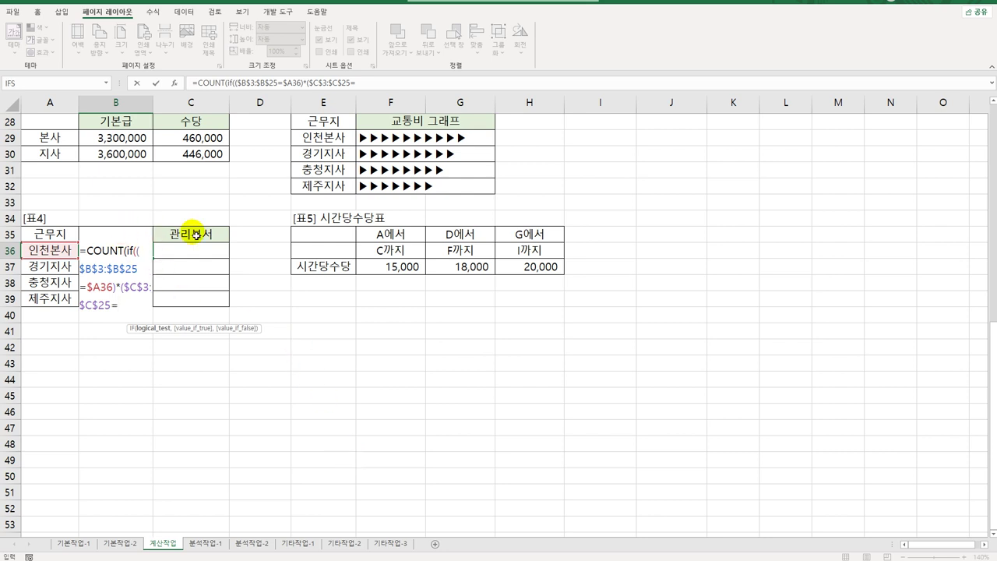
click(195, 234)
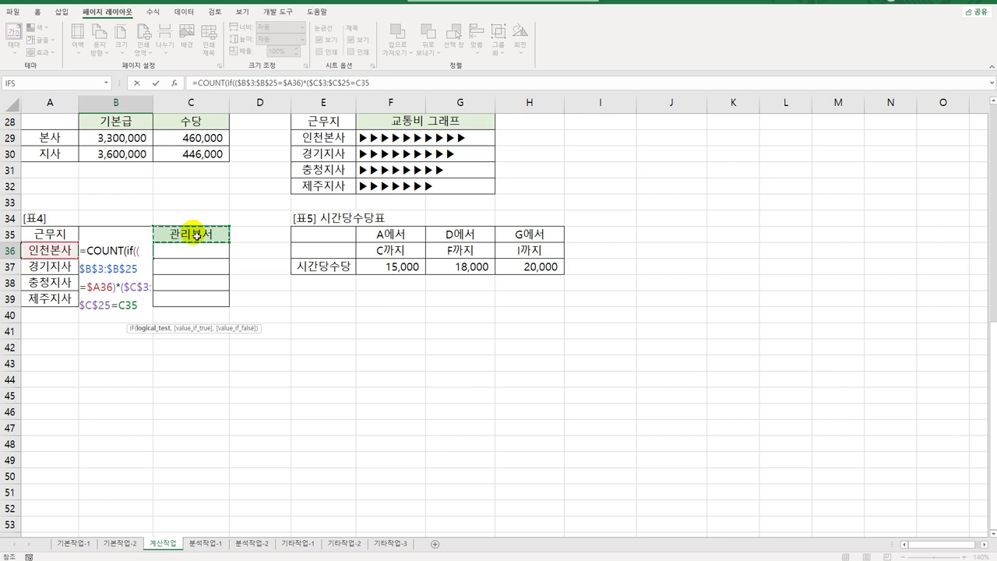
key(Left)
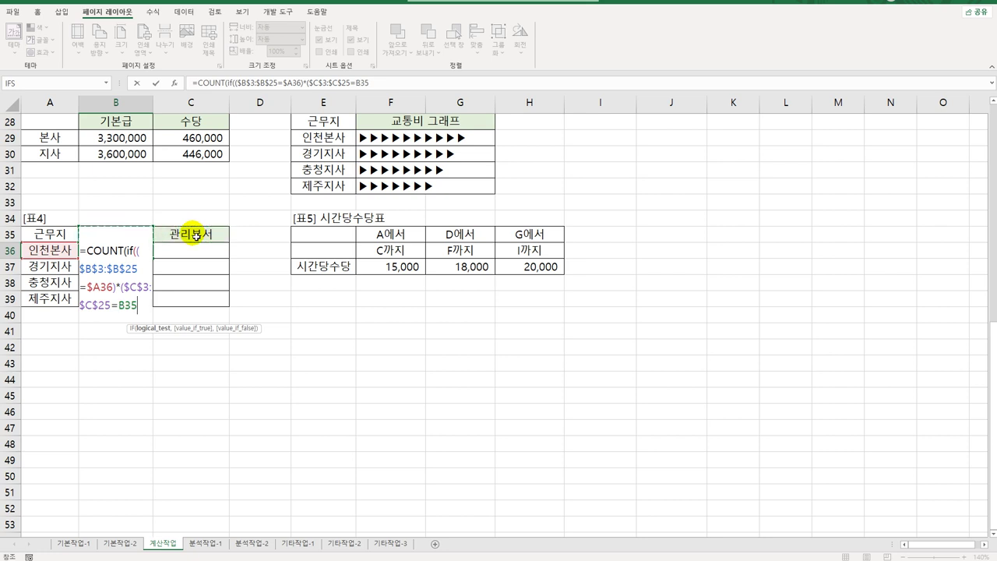
key(F4)
key(F4)
text()*()
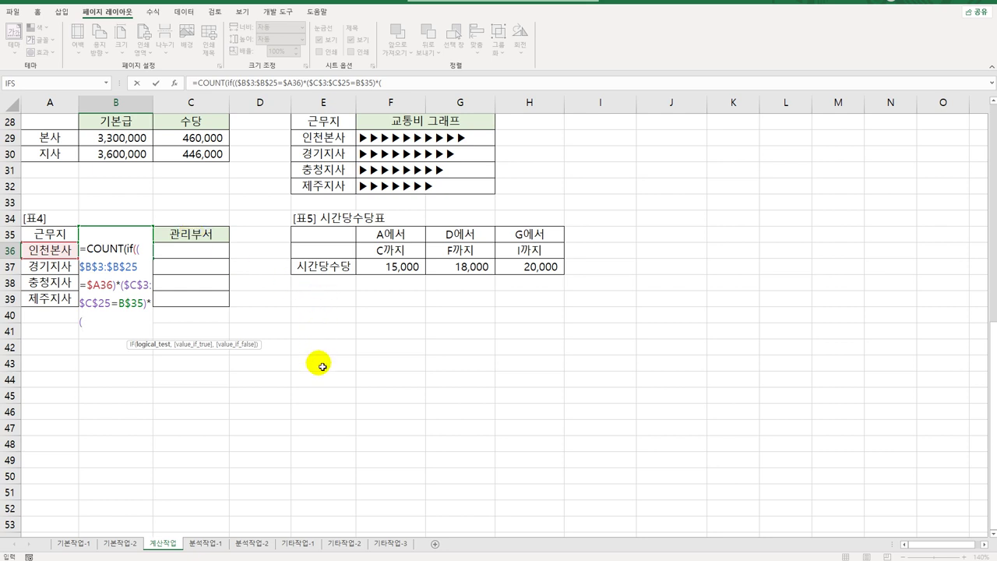
Make the third condition require the absolute 기본급 range $D$3:$D$25 >= 2500000.
scroll(317, 354, up, 9)
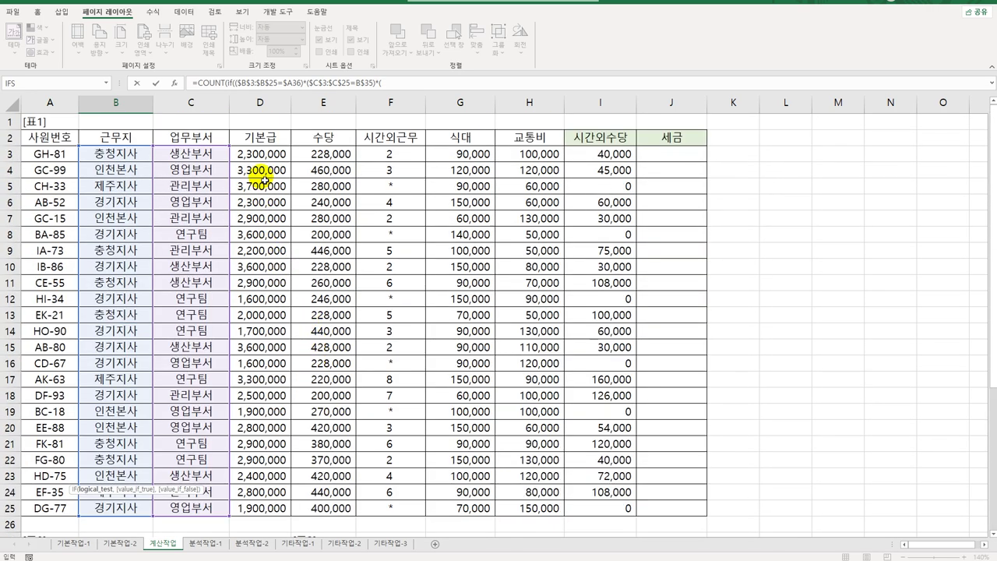
drag(260, 156, 258, 508)
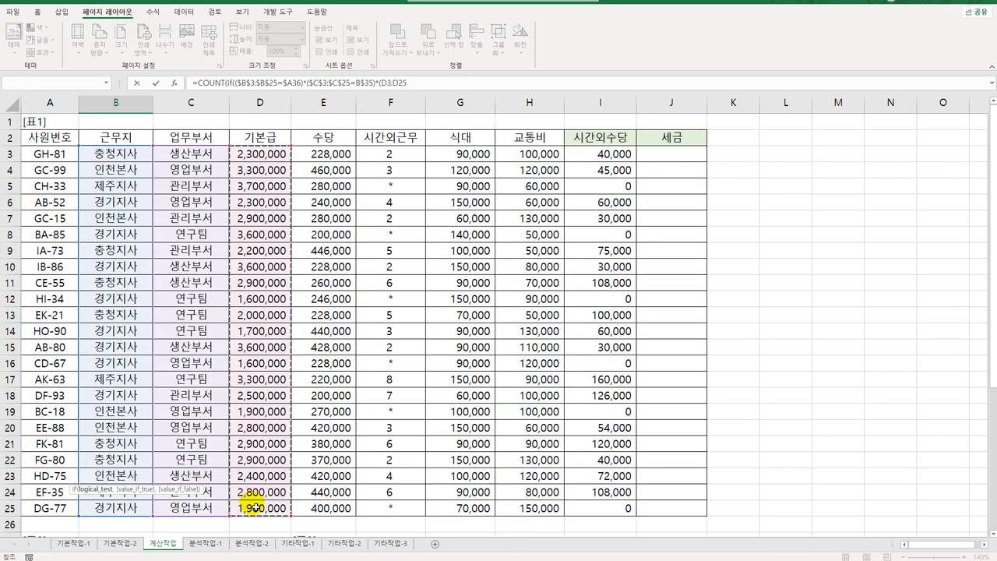
key(F4)
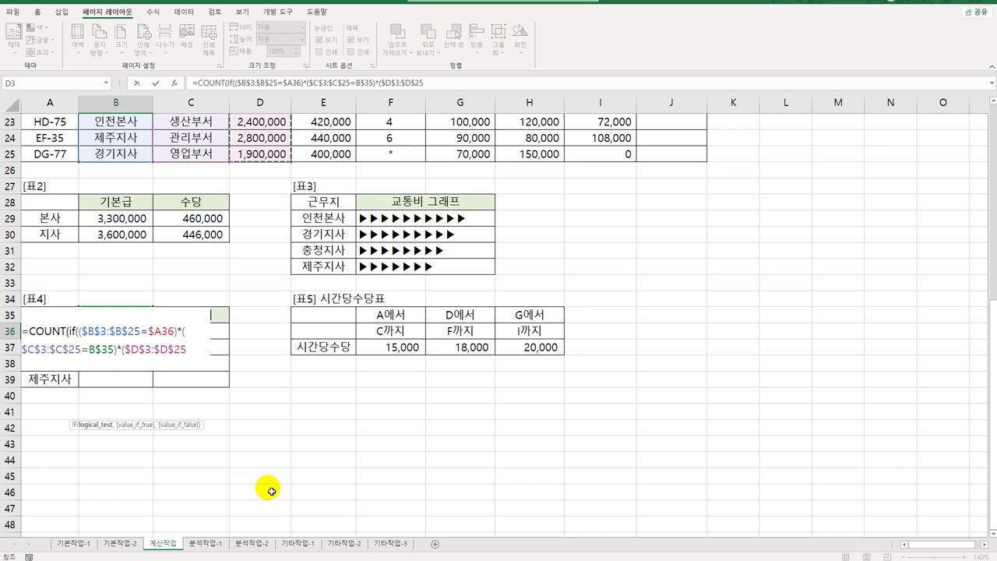
text(>)
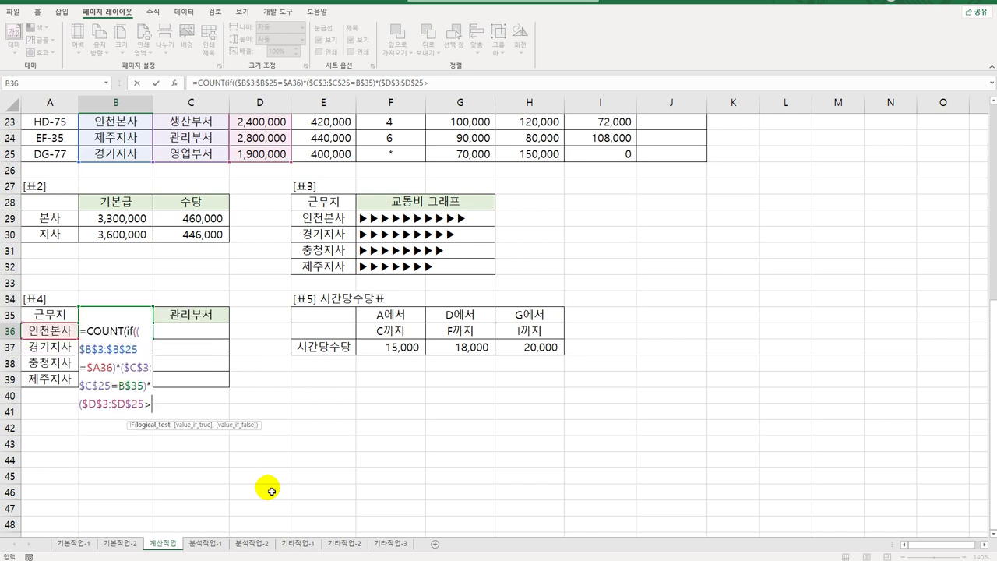
text(=2)
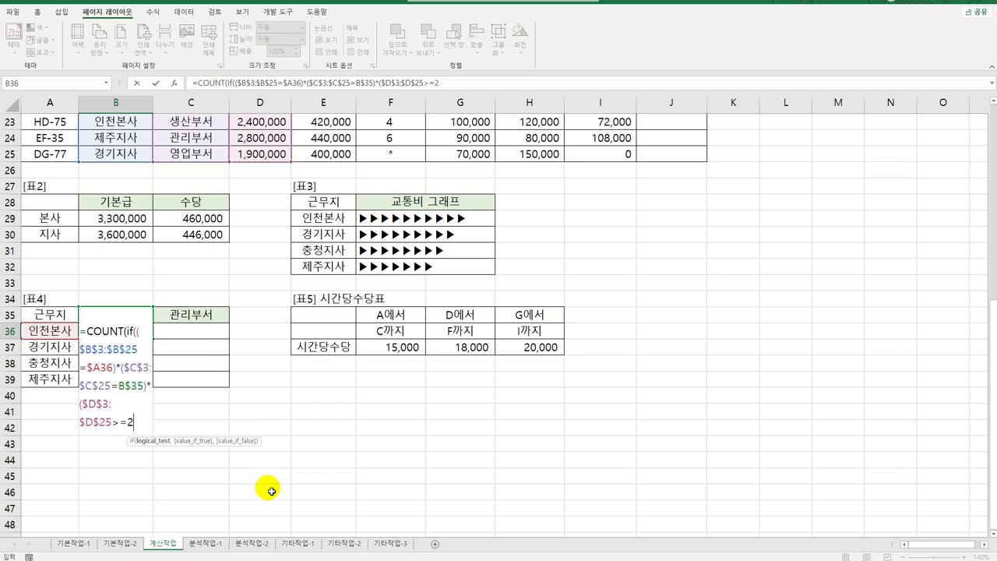
text(500)
text(000)
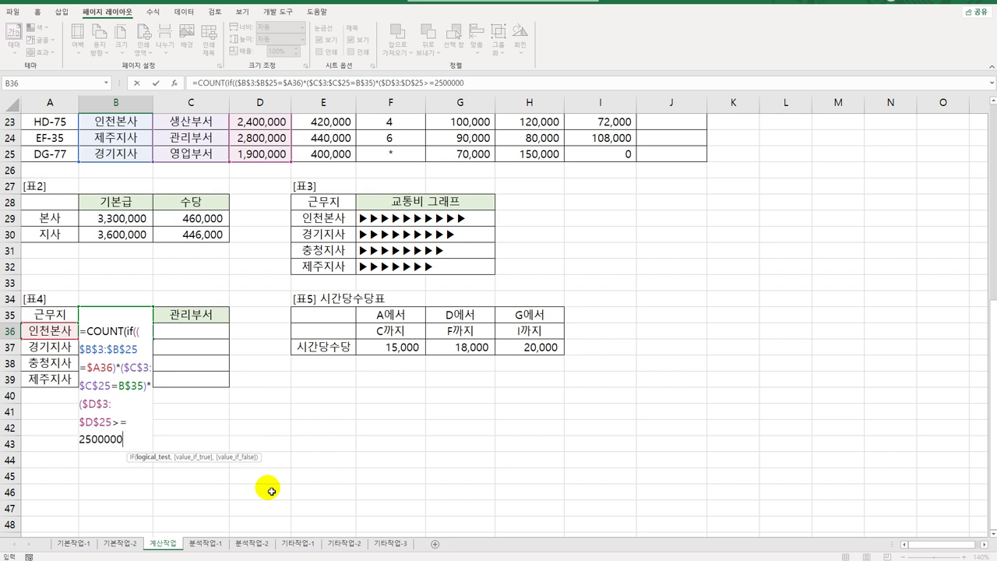
text())
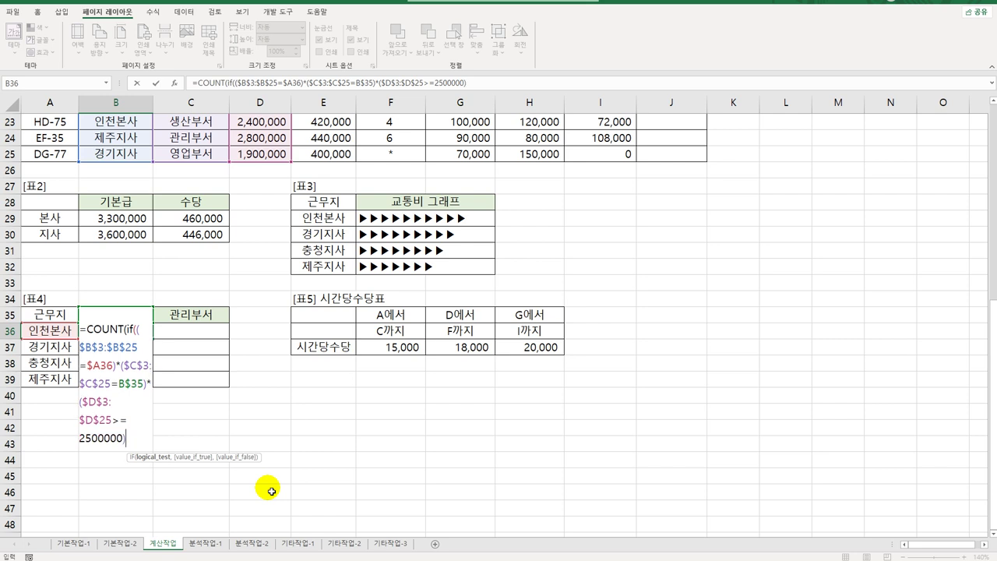
Return 1 from the IF, append "명" to the COUNT, enter it as an array formula and fill B36 across to C39.
text(,1)
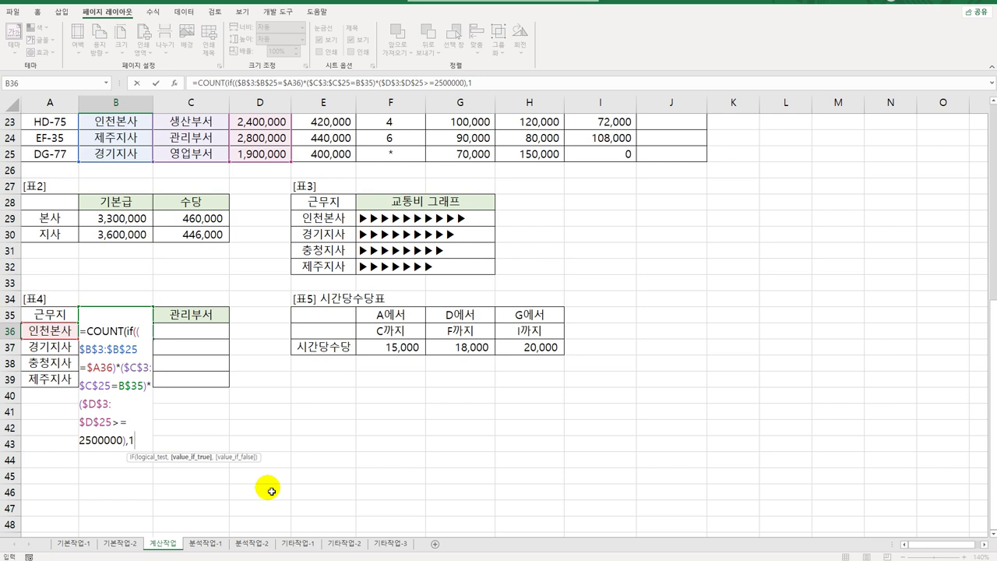
text())
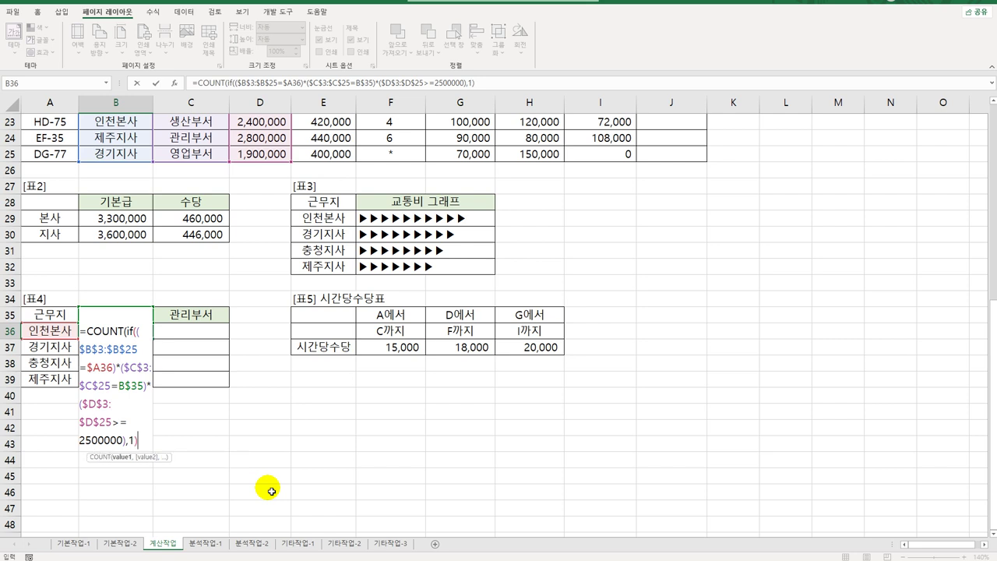
text())
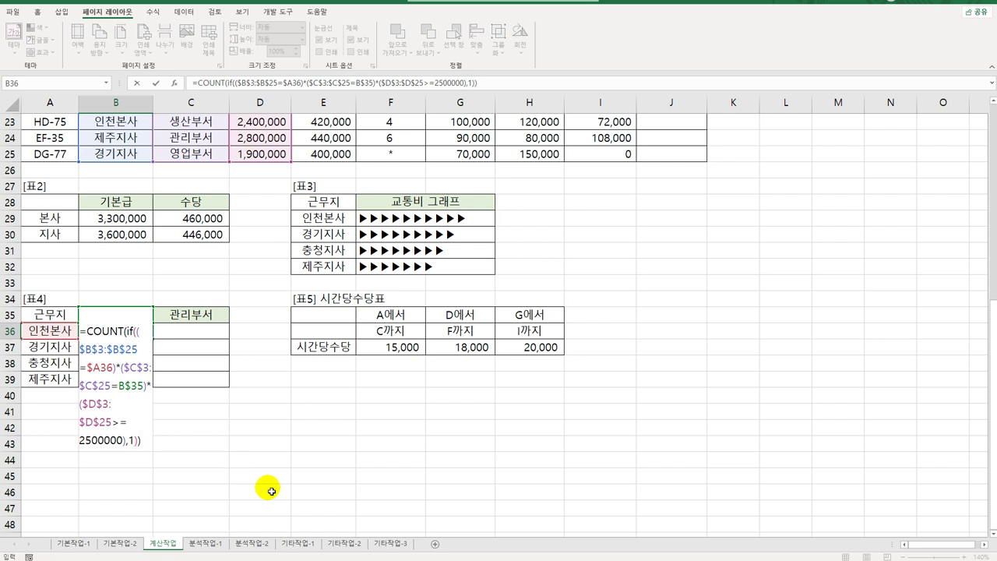
text(&"명")
key(ctrl+shift+Return)
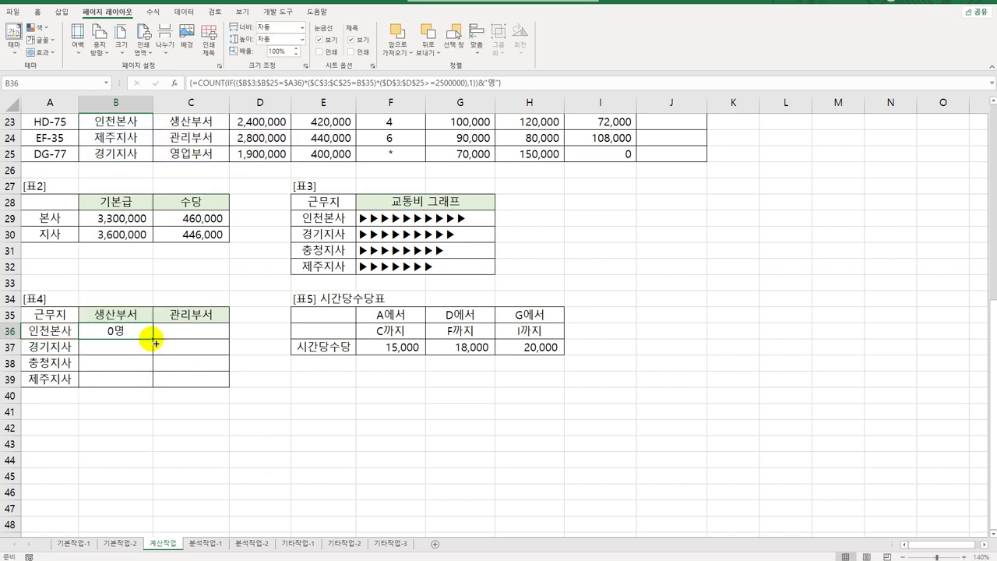
drag(153, 339, 215, 383)
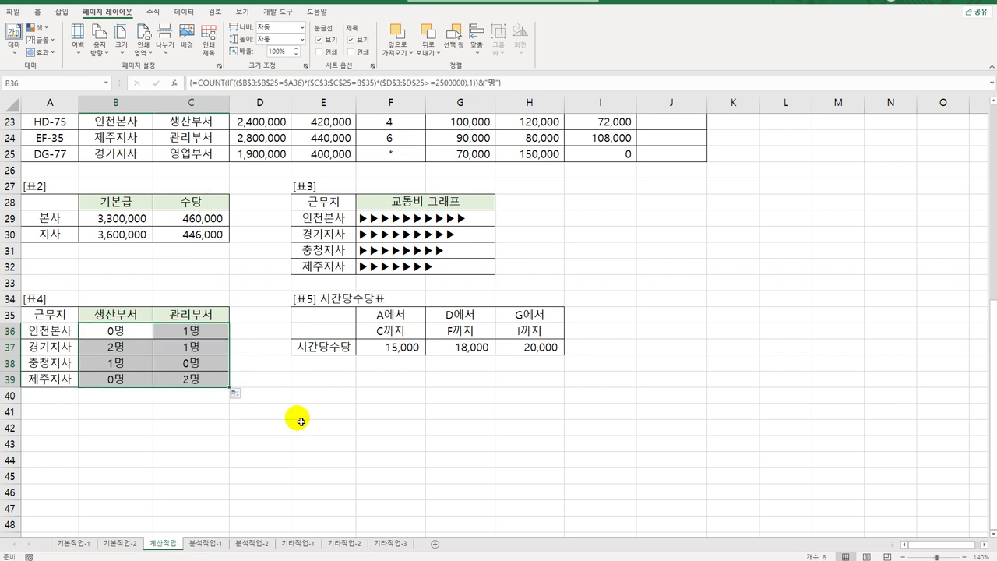
Select the first 세금 cell J3 in [표1], open the Visual Basic editor and insert a new module.
scroll(300, 421, up, 3)
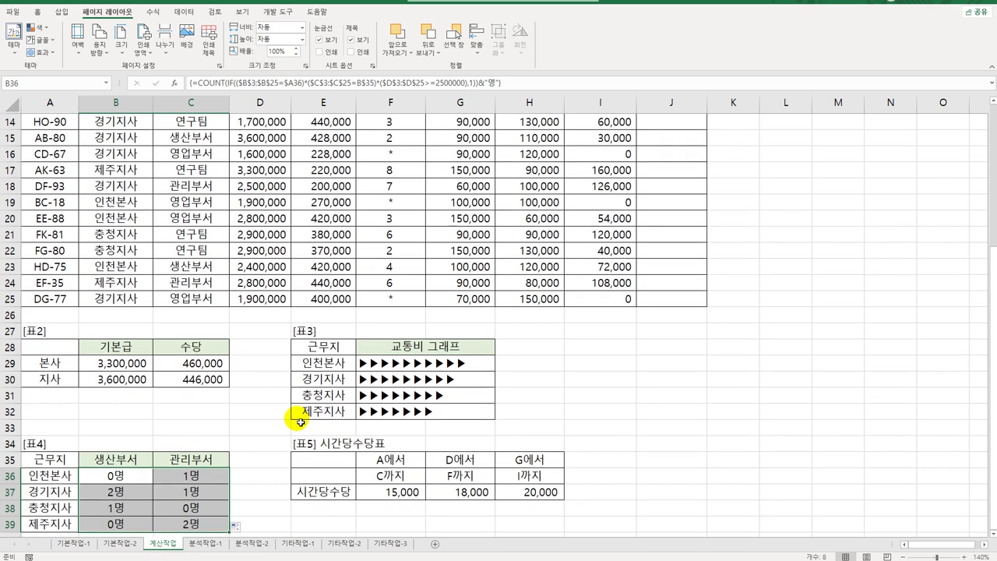
scroll(300, 420, up, 4)
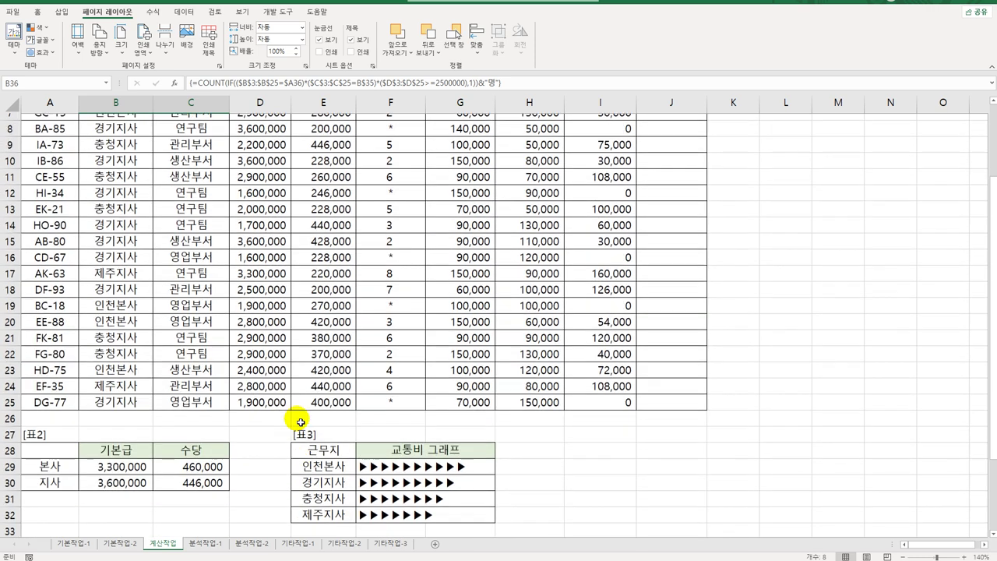
click(648, 158)
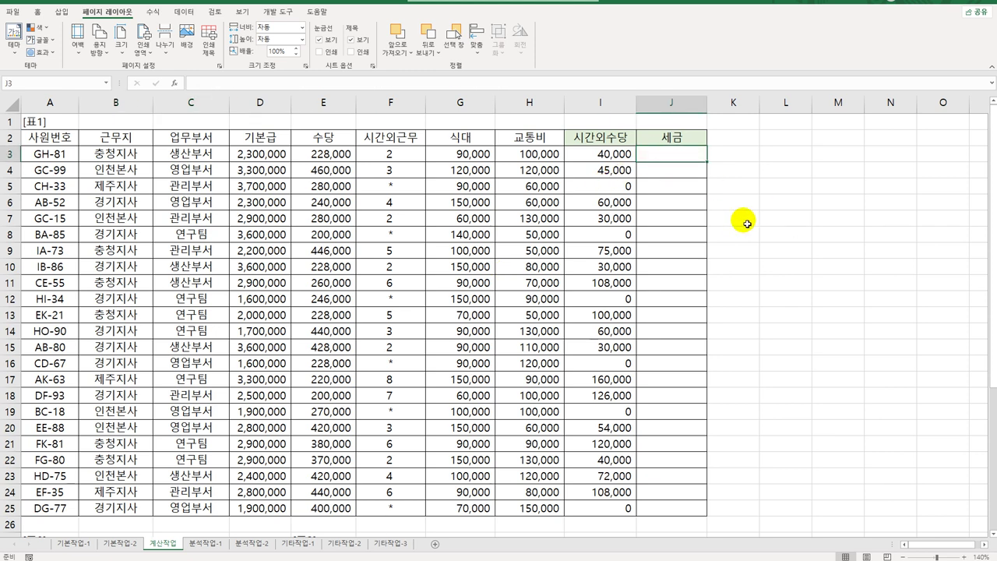
click(278, 12)
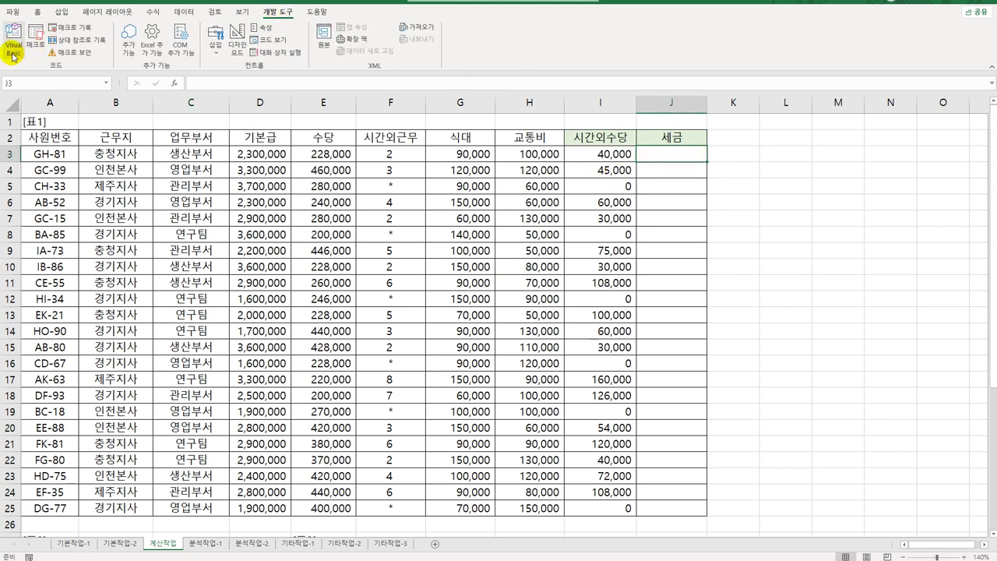
click(14, 39)
drag(807, 290, 443, 39)
click(401, 52)
click(412, 87)
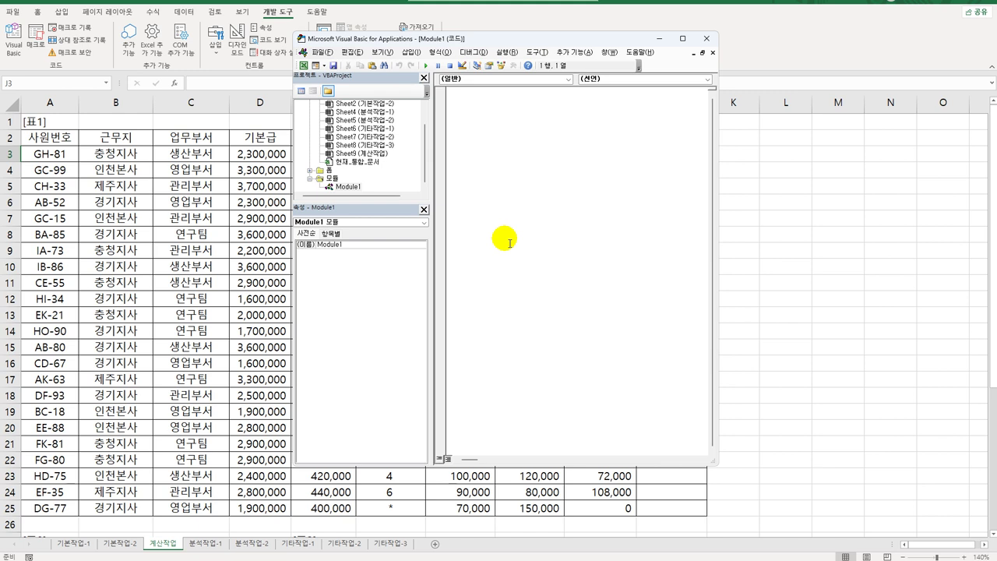
Declare the public function fn세금(기본급, 수당) in the module.
text(녀)
key(BackSpace)
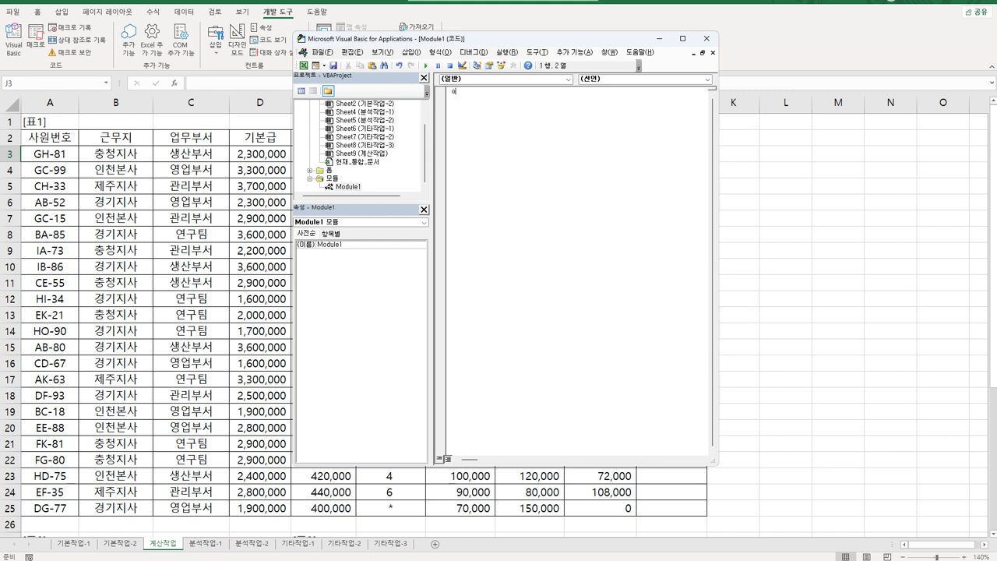
key(BackSpace)
text(public function fn세금(기본급, 수당))
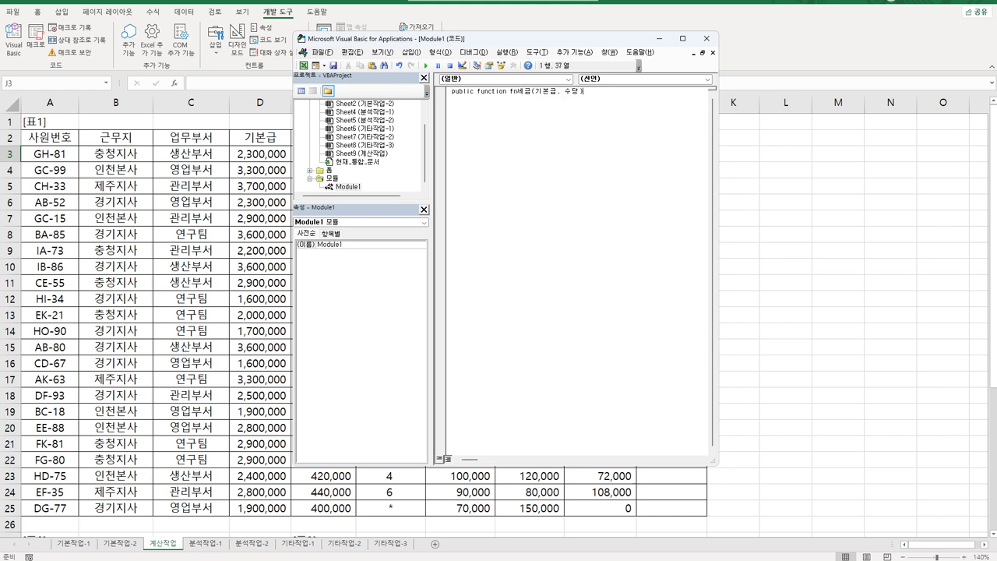
key(Return)
Start an indented If block in fn세금 with the condition 기본급 >= 3000000 Then.
key(Tab)
text(if 기본급 >= 3000000 )
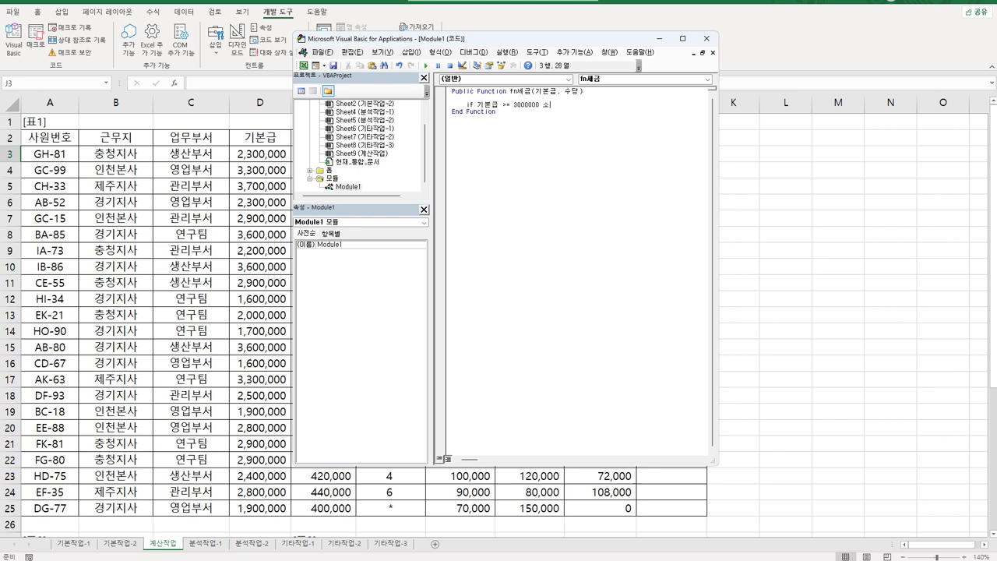
text(then)
key(Return)
Set fn세금 = (기본급 + 수당) * 0.12 for the first If branch.
text(fn)
text(세금 = (rl)
key(BackSpace)
key(BackSpace)
text(기)
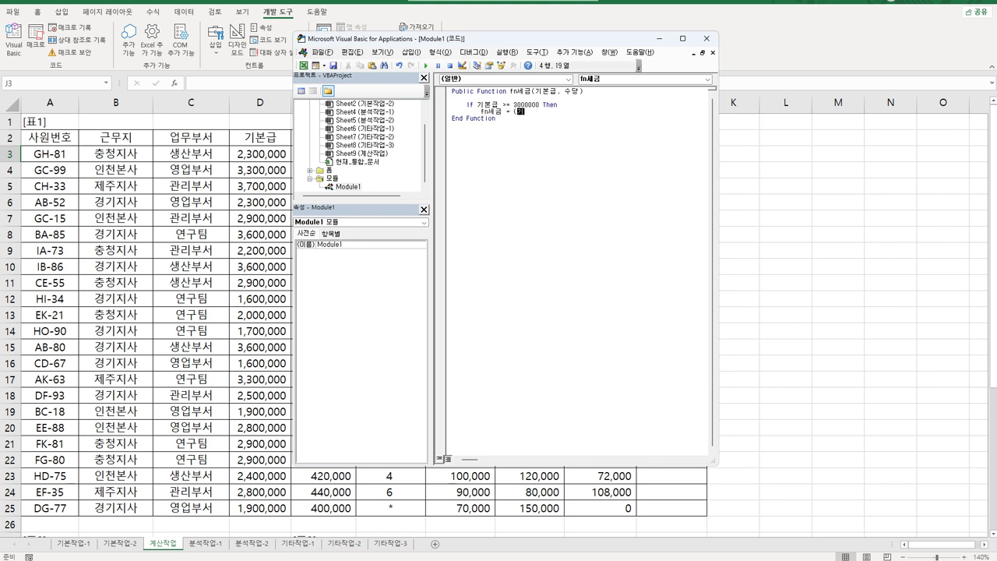
text(본고브 +)
key(BackSpace)
key(BackSpace)
key(BackSpace)
key(BackSpace)
text(급 * 수당) * 0.12)
key(Return)
Add the branch ElseIf 기본급 >= 2500000 Then, aligned with the If line.
key(BackSpace)
text(ㄷ)
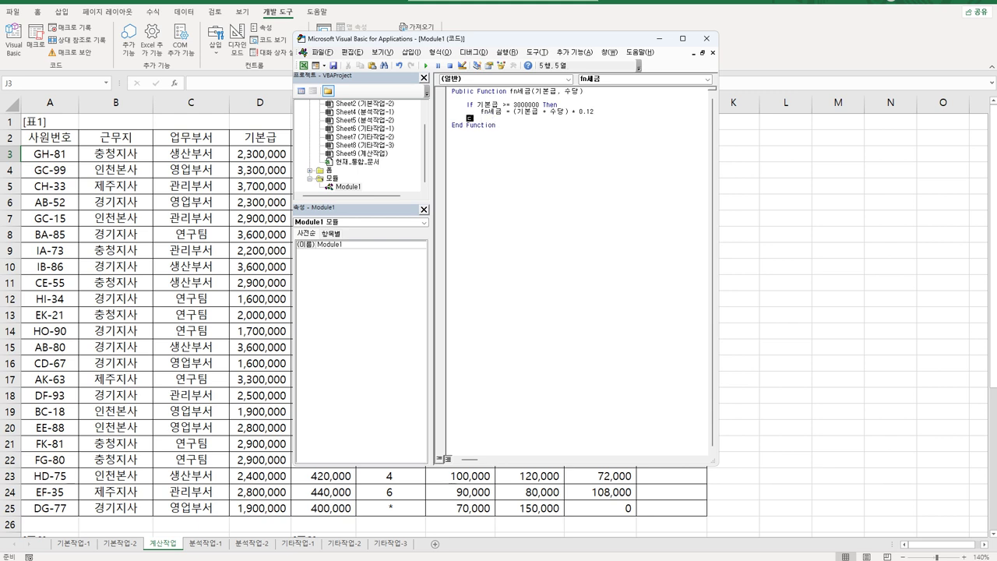
key(BackSpace)
key(Hangul)
text(else)
text(if)
key(Hangul)
text(기본급 >=2500000)
key(BackSpace)
key(Hangul)
text(Then)
key(Return)
Copy the fn세금 calculation line into the ElseIf branch and change its rate to 0.07.
key(Up)
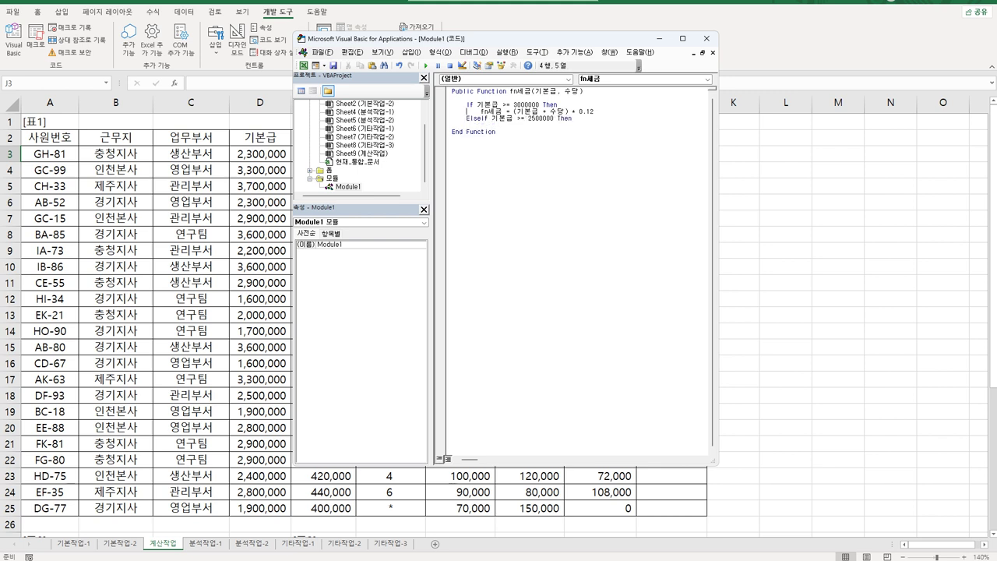
key(shift+End)
key(ctrl+c)
key(Down)
key(Down)
key(ctrl+v)
key(Left)
text(0)
key(Delete)
text(7)
key(Return)
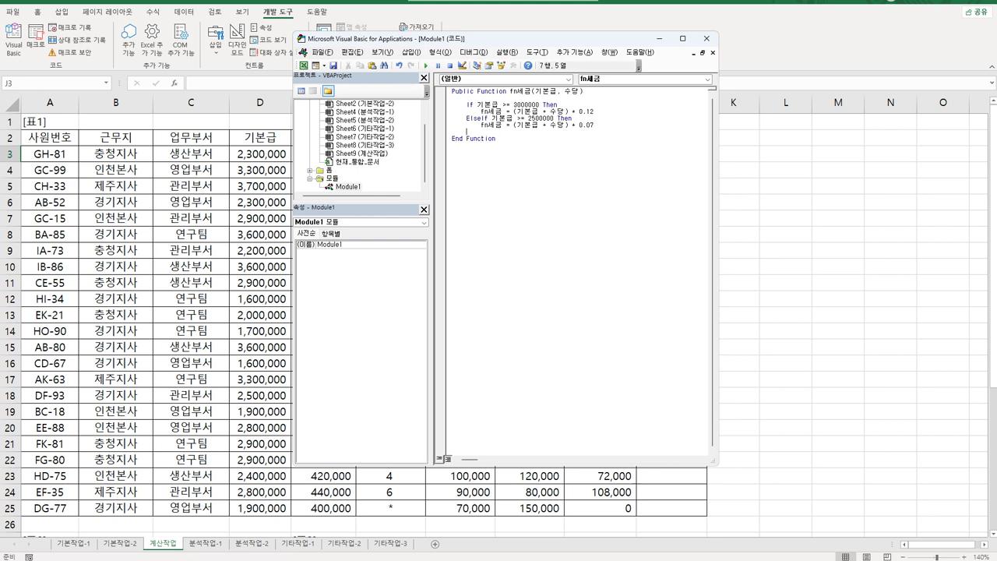
Add an Else branch reusing the copied calculation with rate 0.03, and close the block with End If.
text(else)
key(Return)
key(ctrl+v)
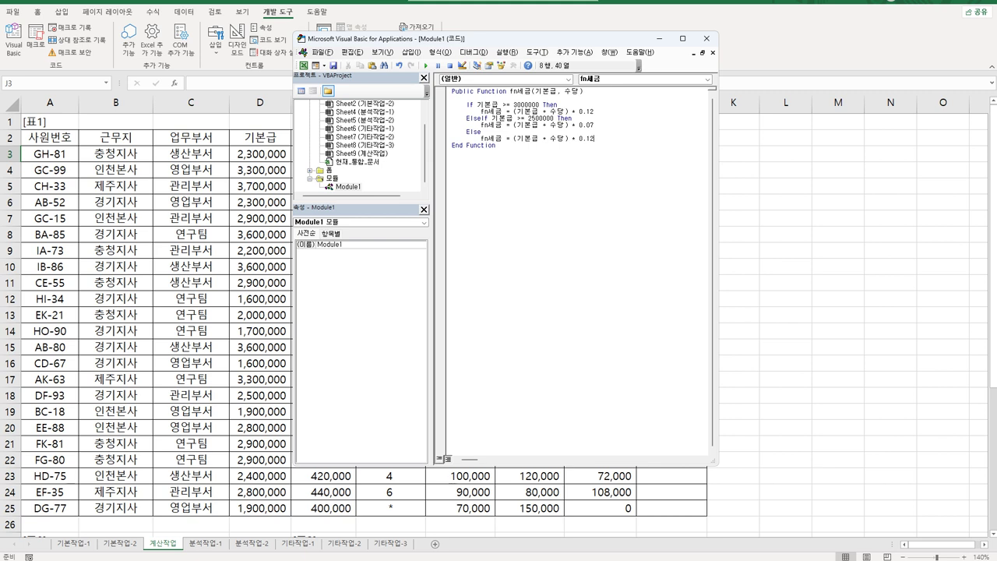
key(shift+Left)
key(shift+Left)
text(03)
key(Return)
text(end if)
key(Return)
click(605, 116)
key(Down)
key(Down)
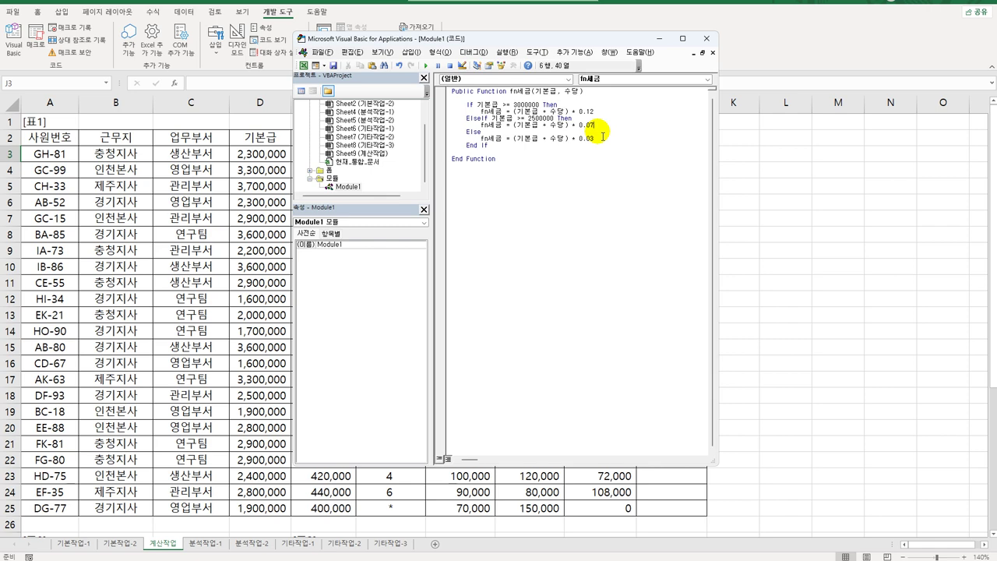
click(603, 137)
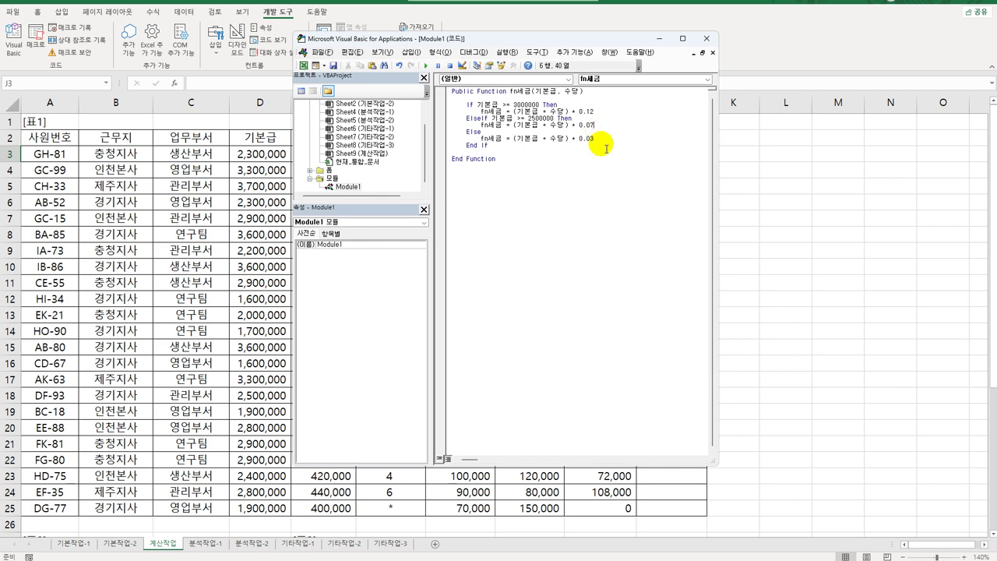
Close the code editor and insert the user-defined function fn세금 into cell J3.
click(706, 38)
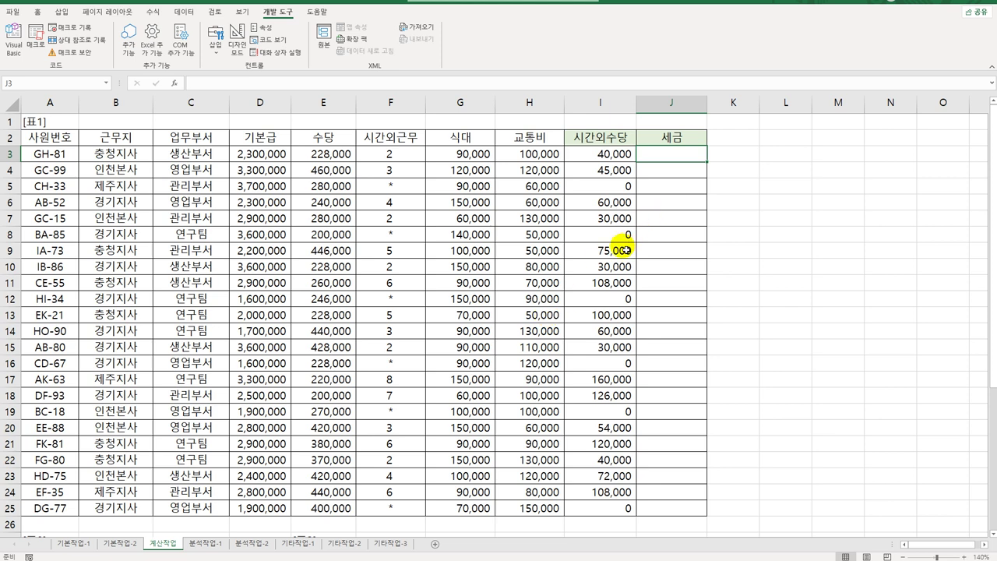
click(174, 82)
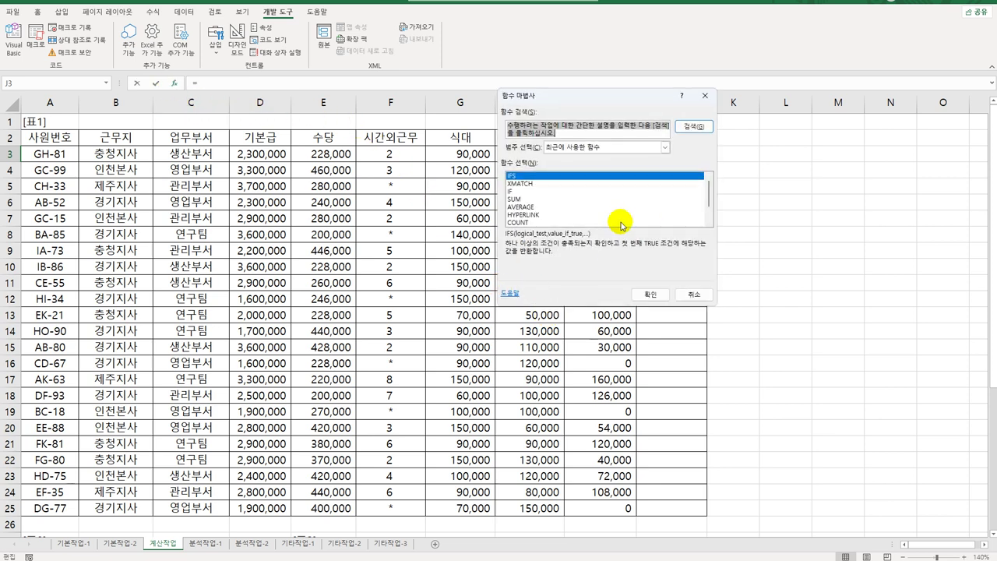
click(592, 148)
click(579, 244)
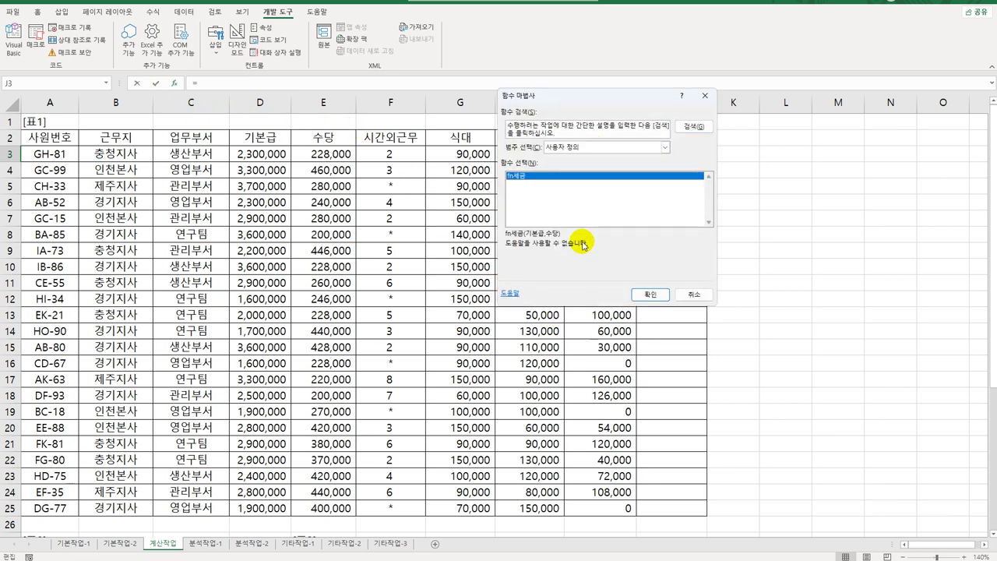
click(645, 295)
Set the fn세금 arguments to D3 for 기본급 and E3 for 수당, and fill the formula down through J25.
click(257, 153)
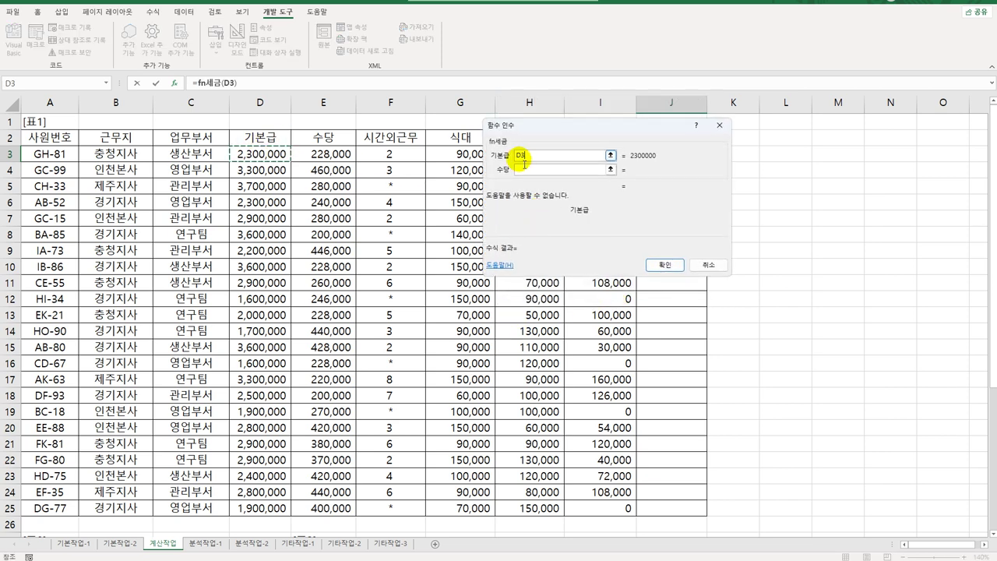
click(543, 169)
click(323, 154)
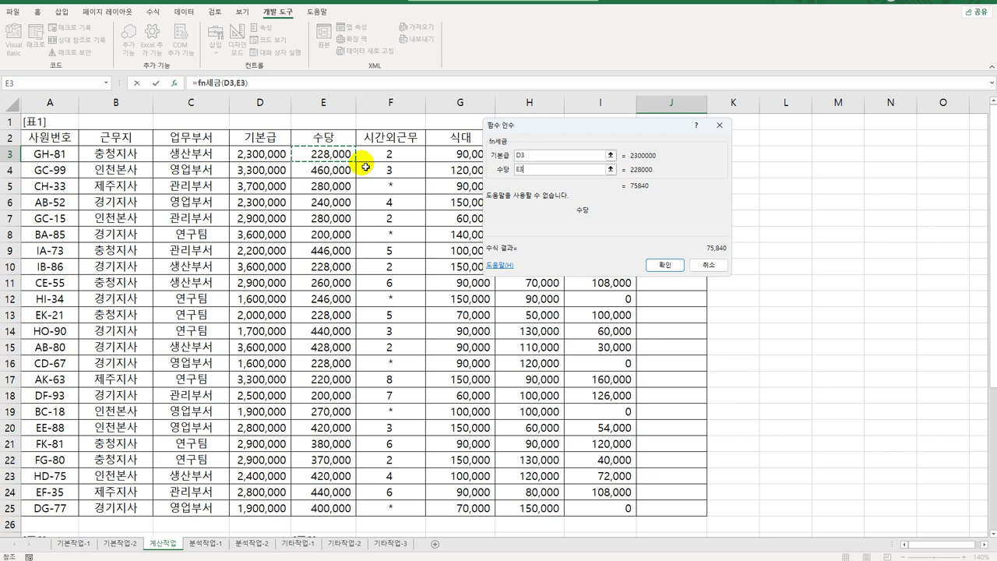
click(665, 265)
double_click(709, 165)
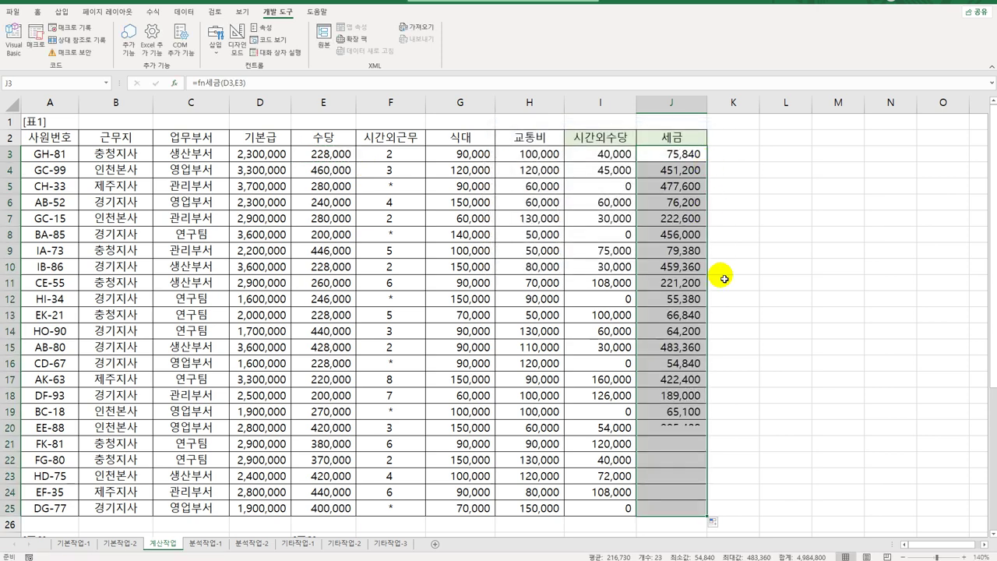
click(679, 508)
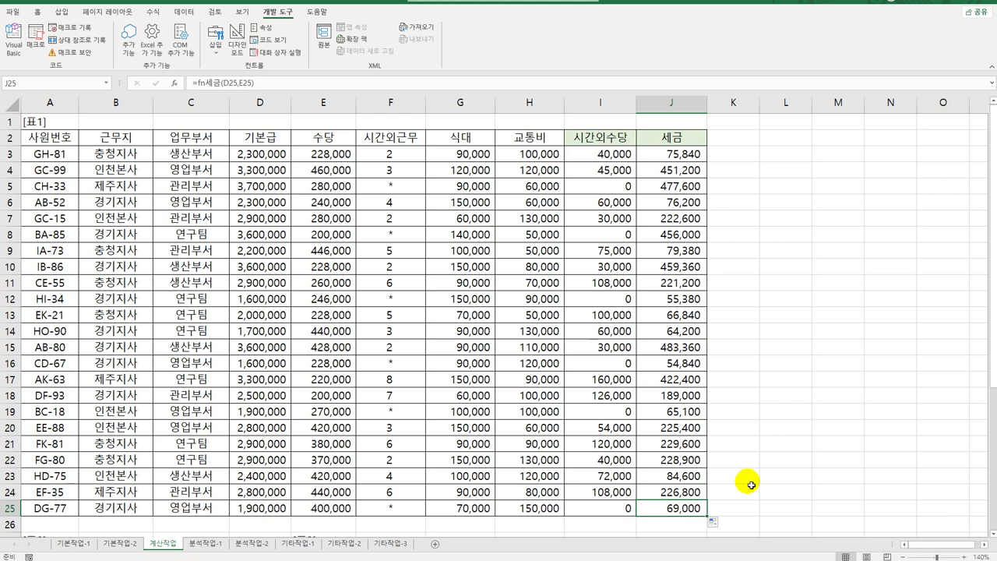
On the 분석작업-1 sheet, start a pivot table at cell B5 that uses an external data source.
click(221, 545)
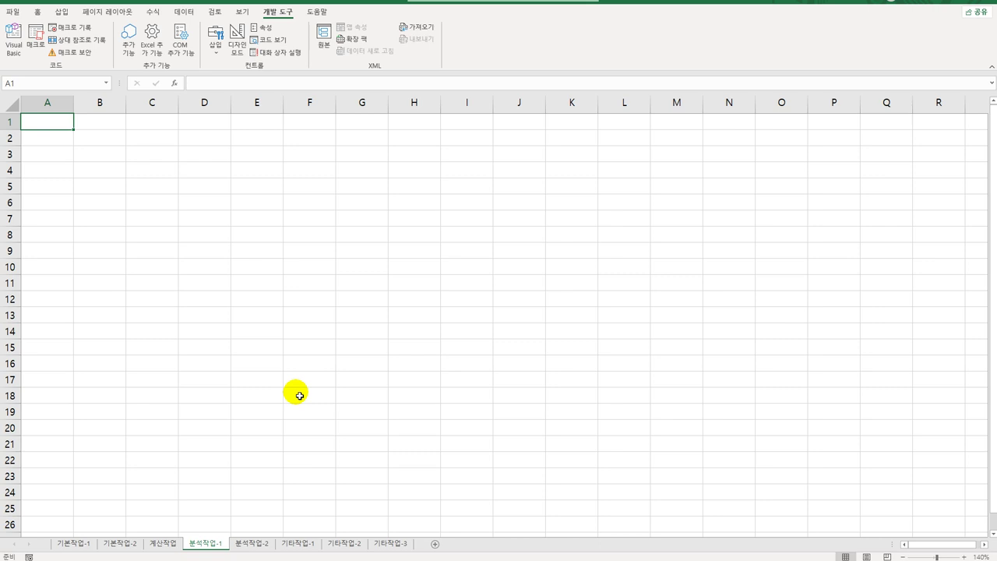
click(101, 175)
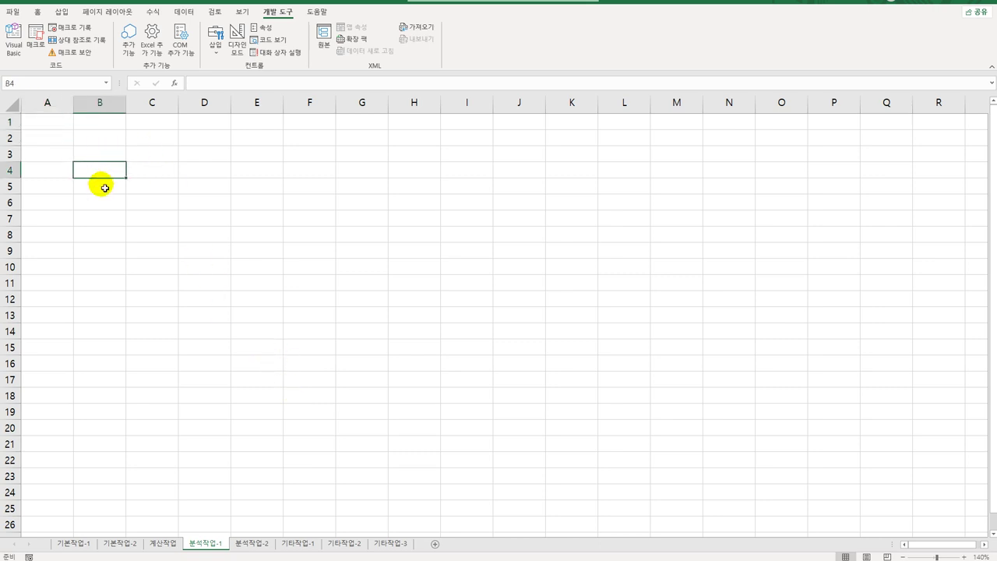
click(105, 189)
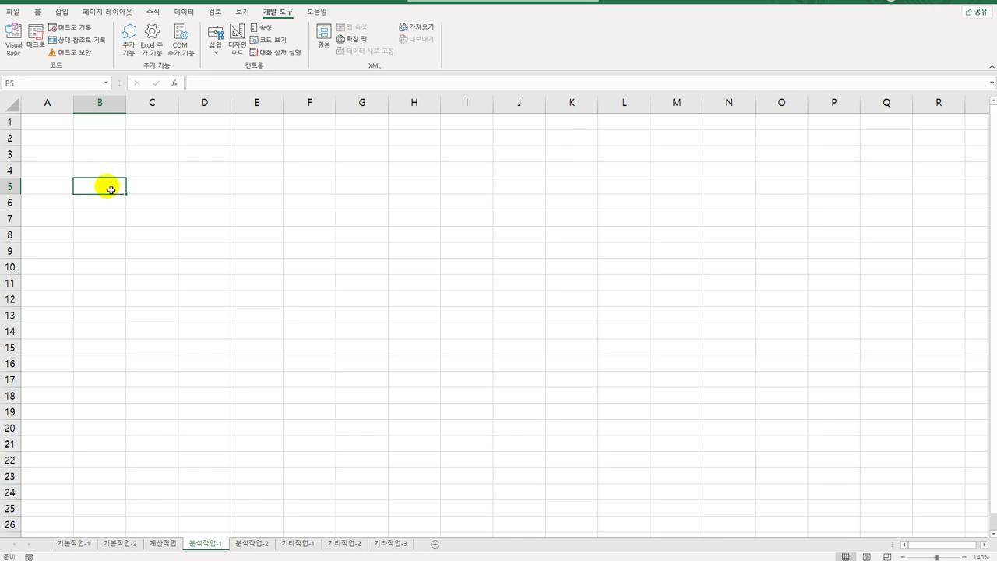
click(64, 13)
click(13, 49)
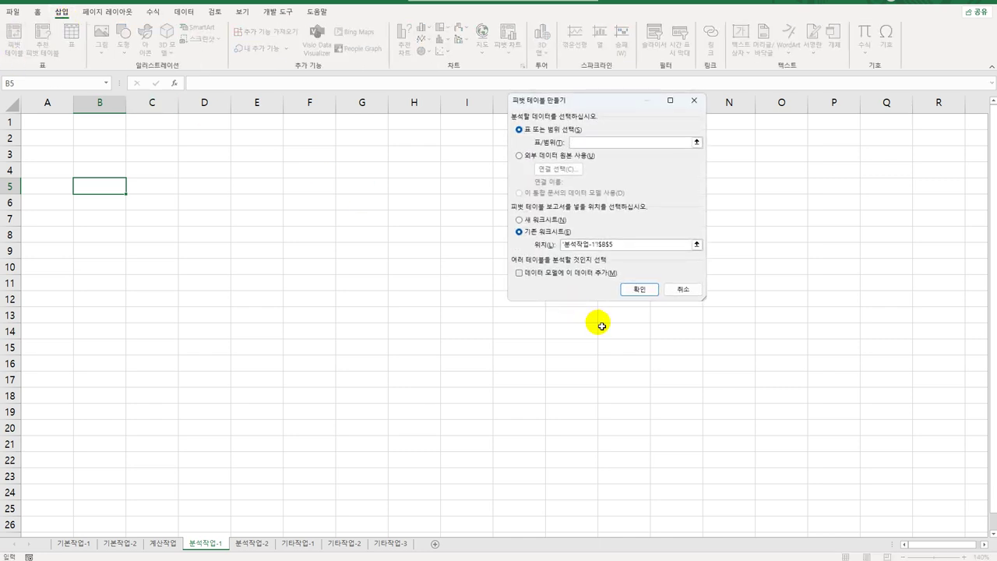
click(550, 157)
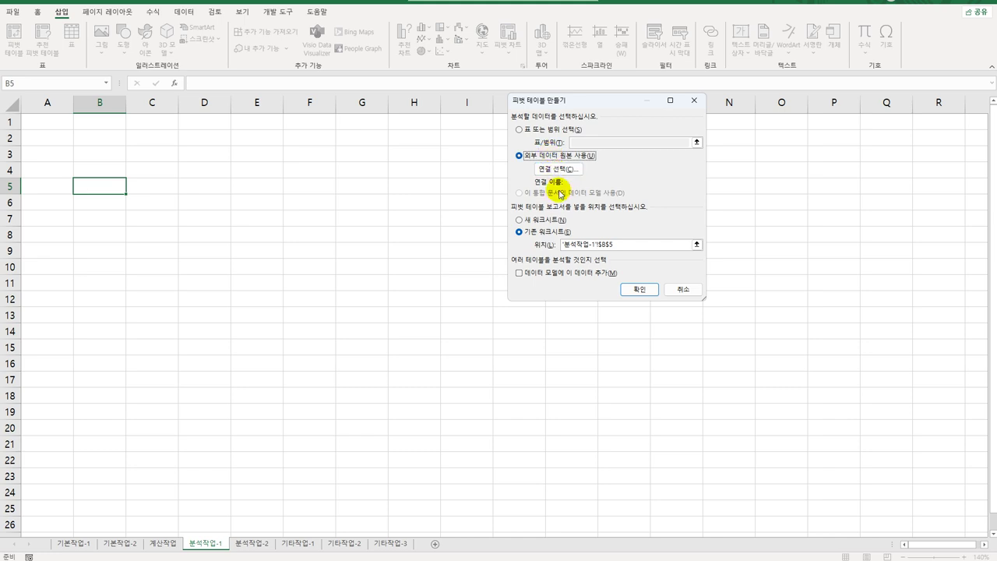
Browse for the pivot table's connection file in C:\컴활1급\3권_문제집\스프레드시트 상시시험문제.
click(556, 169)
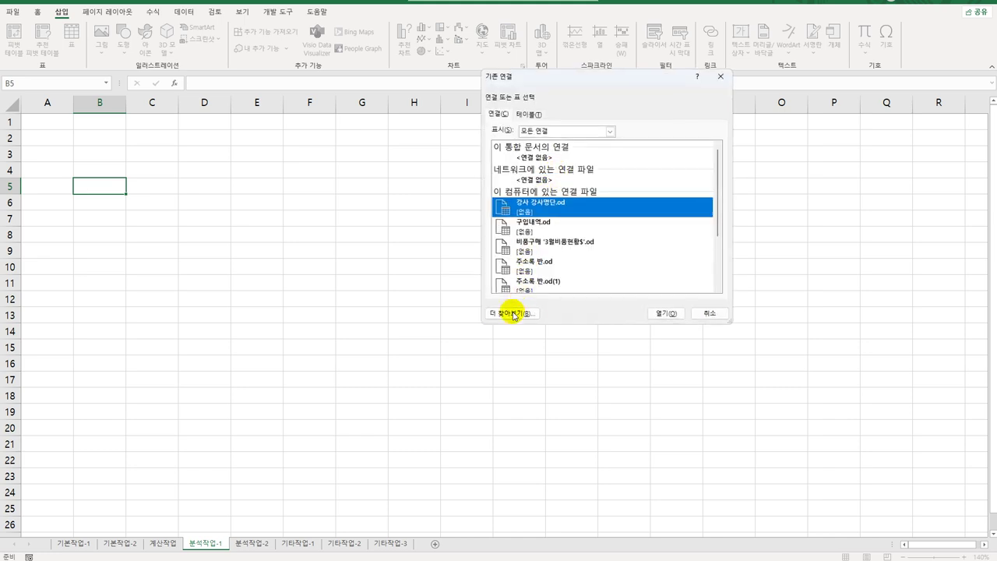
click(512, 308)
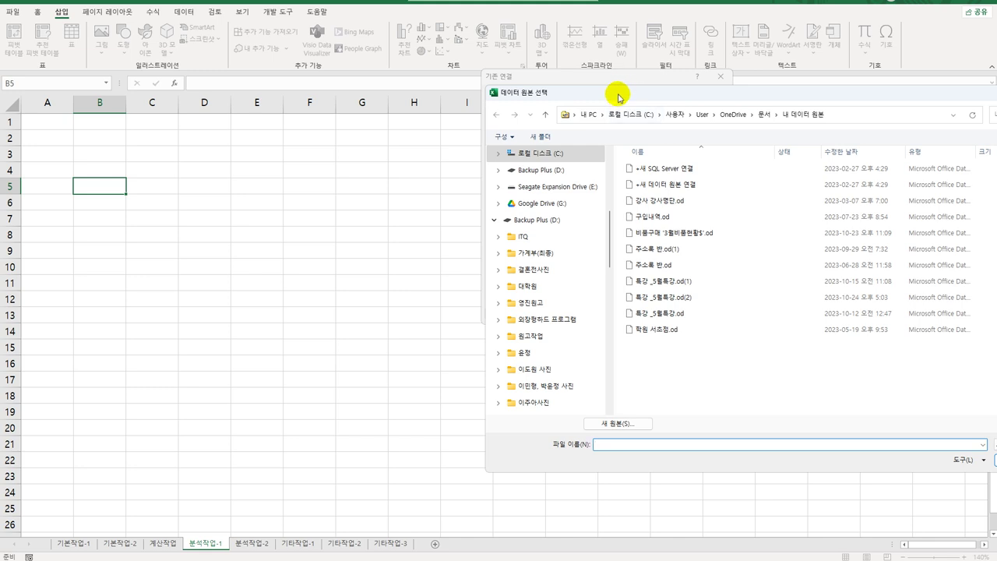
drag(622, 97, 382, 102)
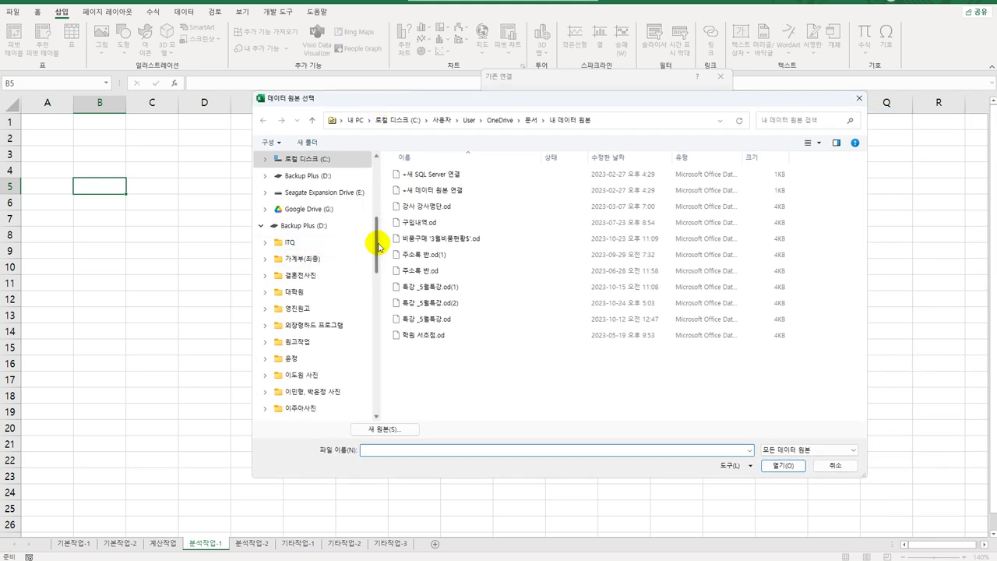
drag(380, 243, 372, 208)
click(341, 326)
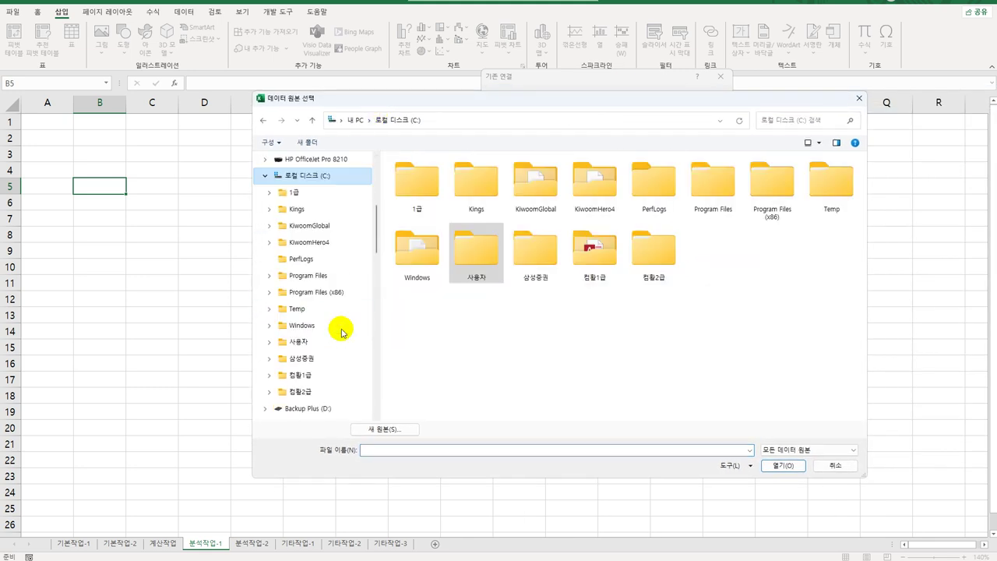
double_click(594, 268)
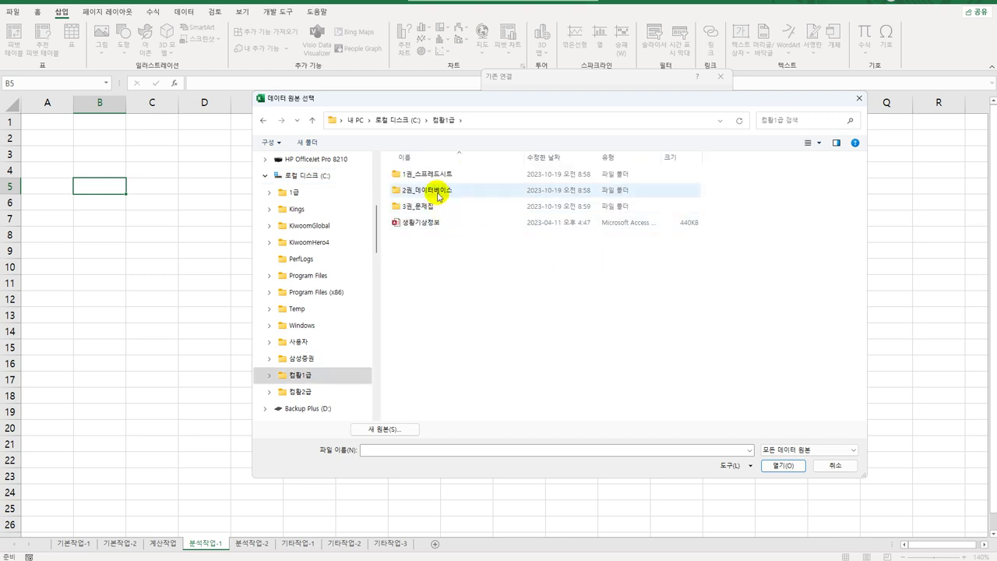
double_click(434, 206)
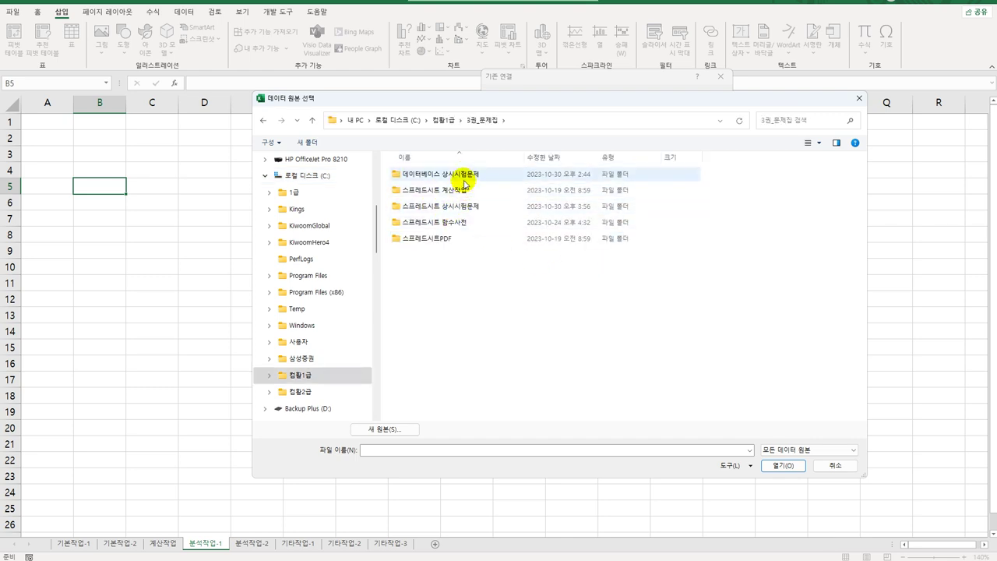
double_click(458, 207)
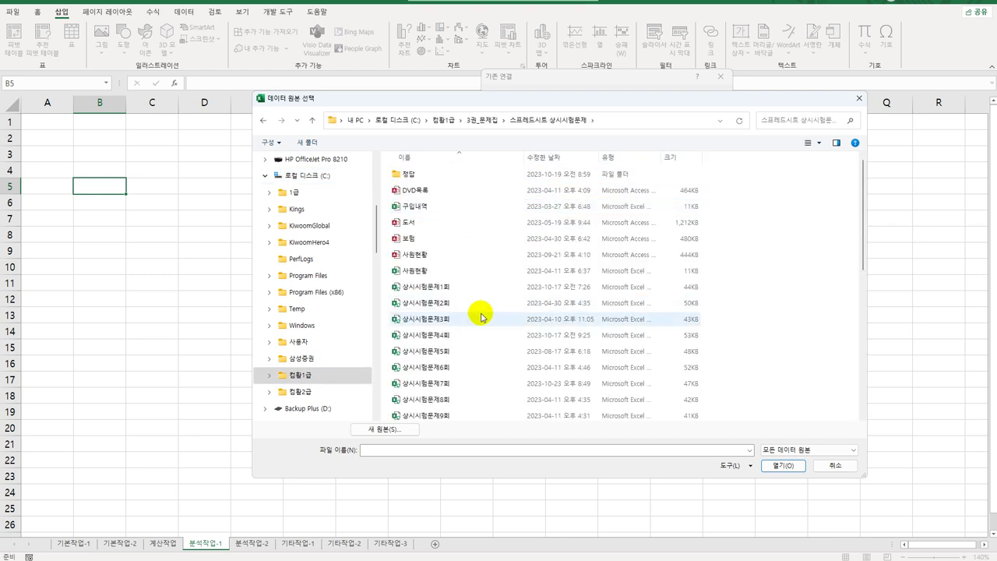
Connect to the 신입사원$ table of the Excel file 사원현황, with column headers in the first row, and create the pivot table.
click(426, 274)
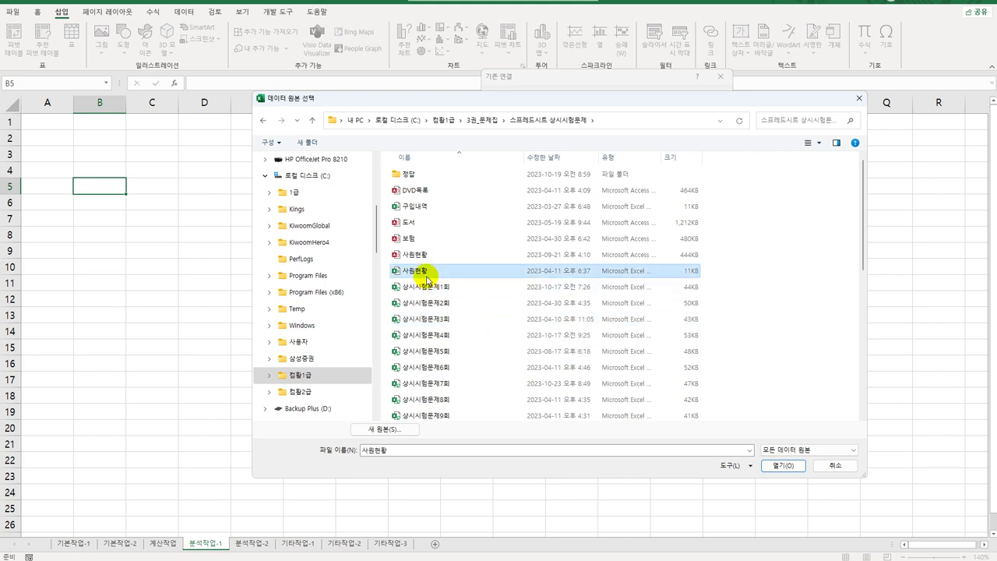
click(779, 466)
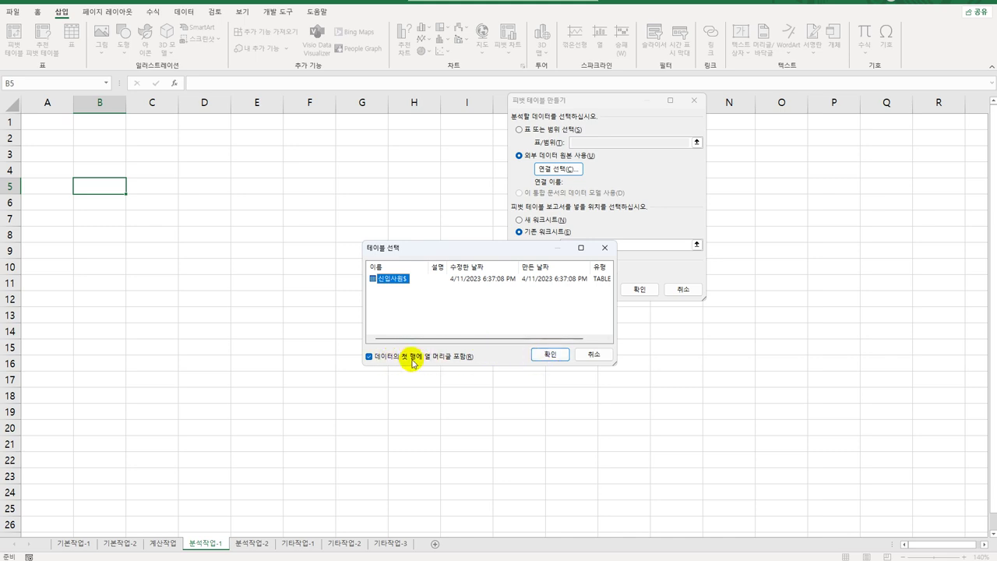
click(547, 357)
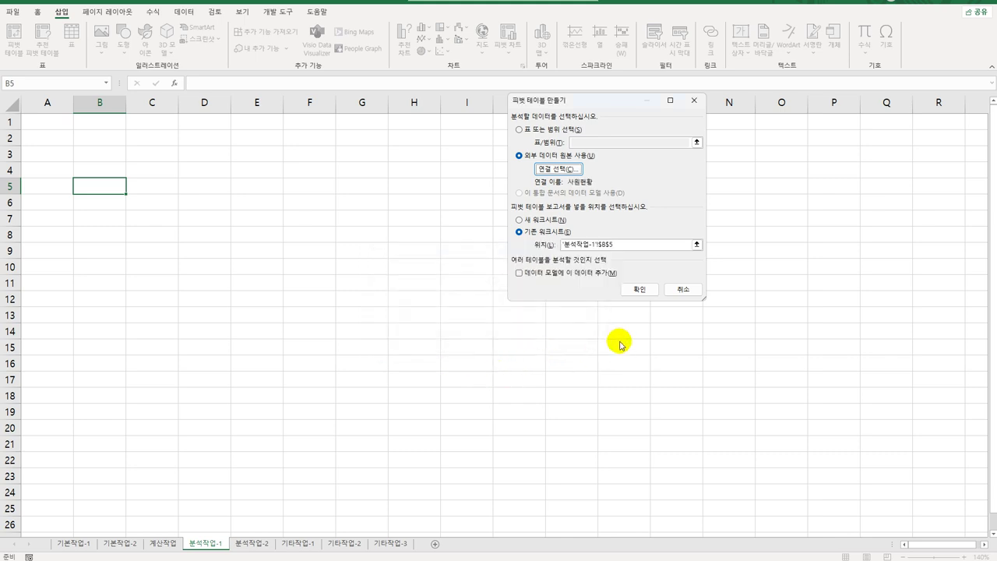
click(635, 291)
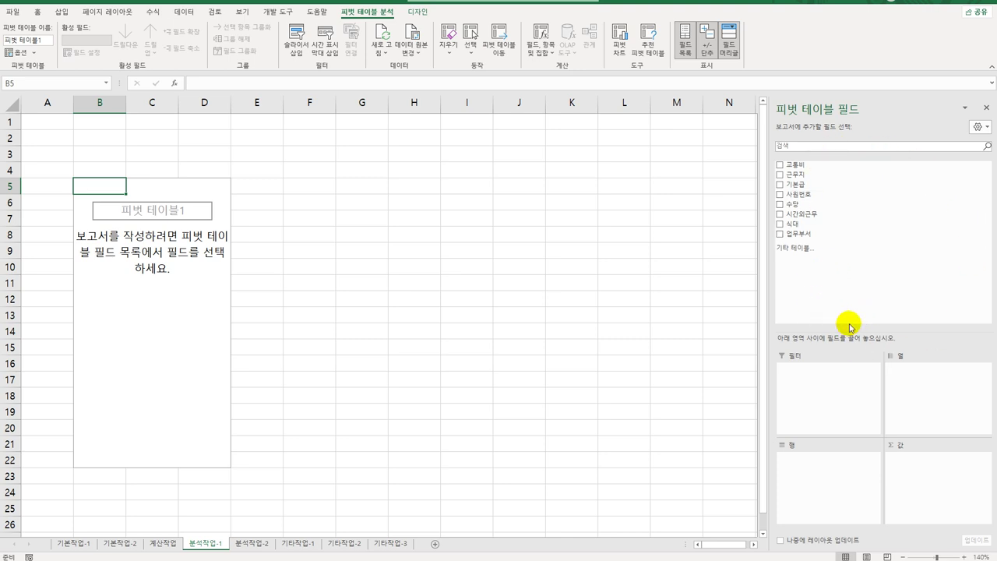
Lay out the pivot table with 근무지 as filter, 업무부서 as rows, and 기본급 and 수당 as values.
drag(800, 175, 805, 387)
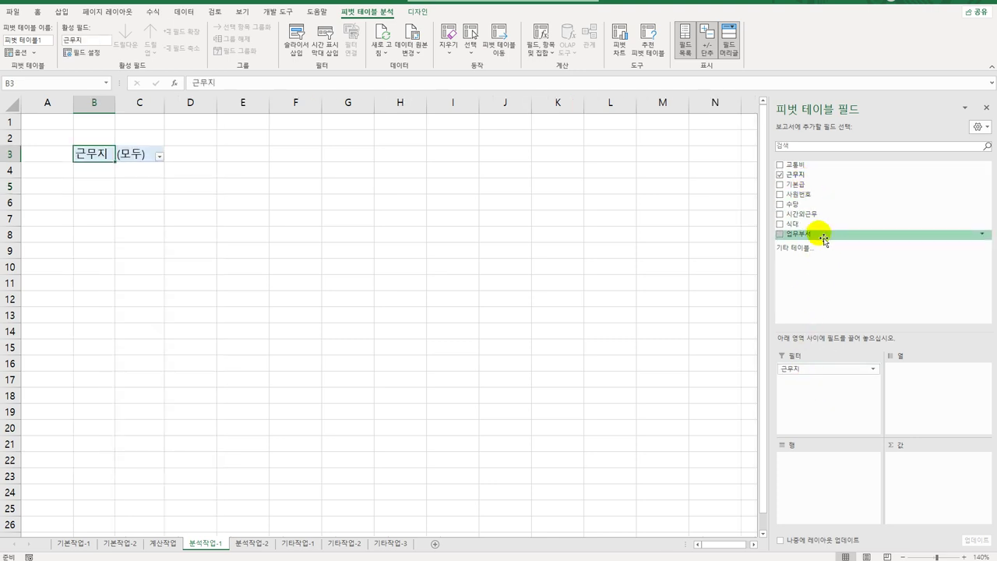
drag(819, 231, 832, 490)
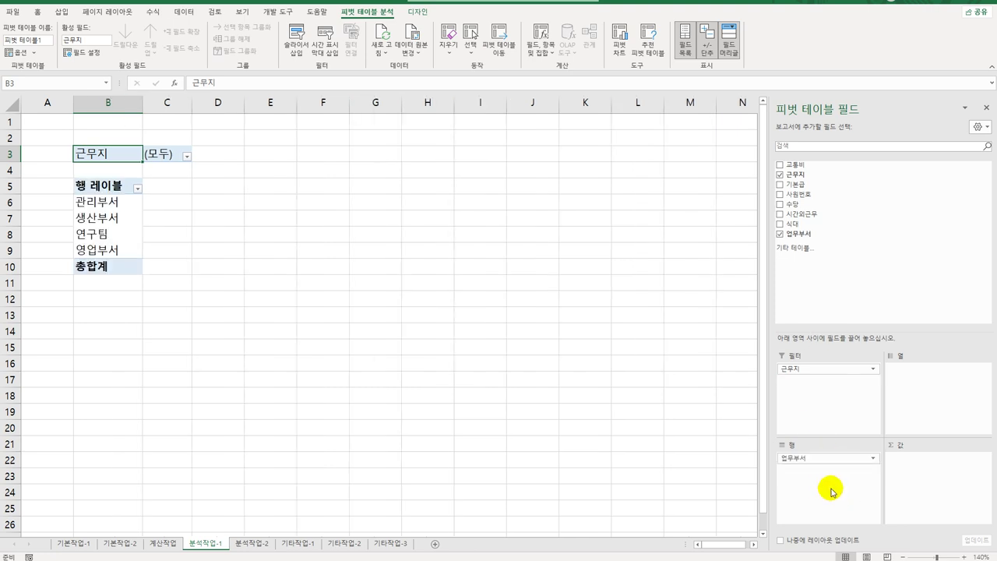
drag(817, 187, 918, 483)
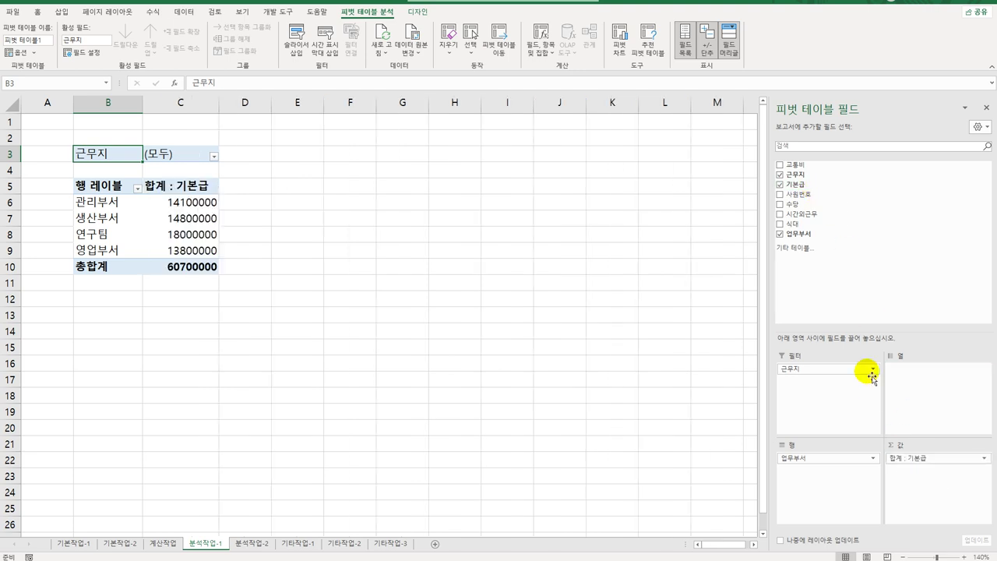
drag(815, 205, 941, 507)
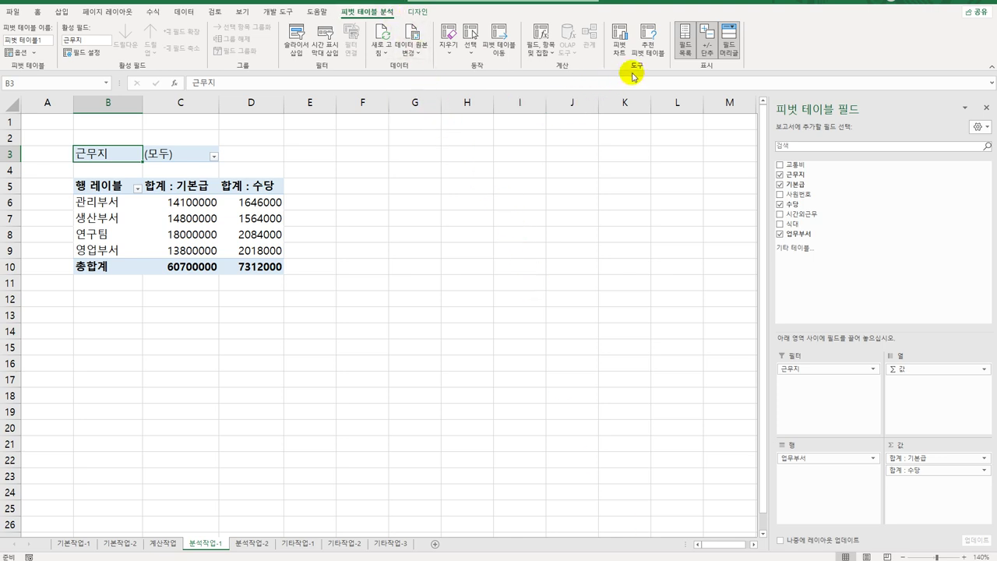
Start a calculated field in the pivot table and name it 시간외근무+식대.
click(547, 57)
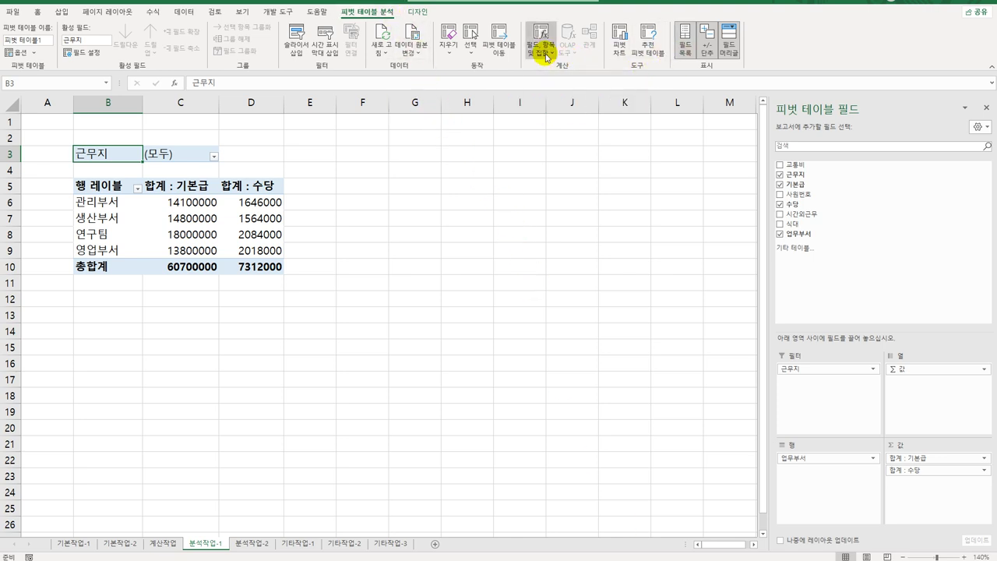
click(556, 70)
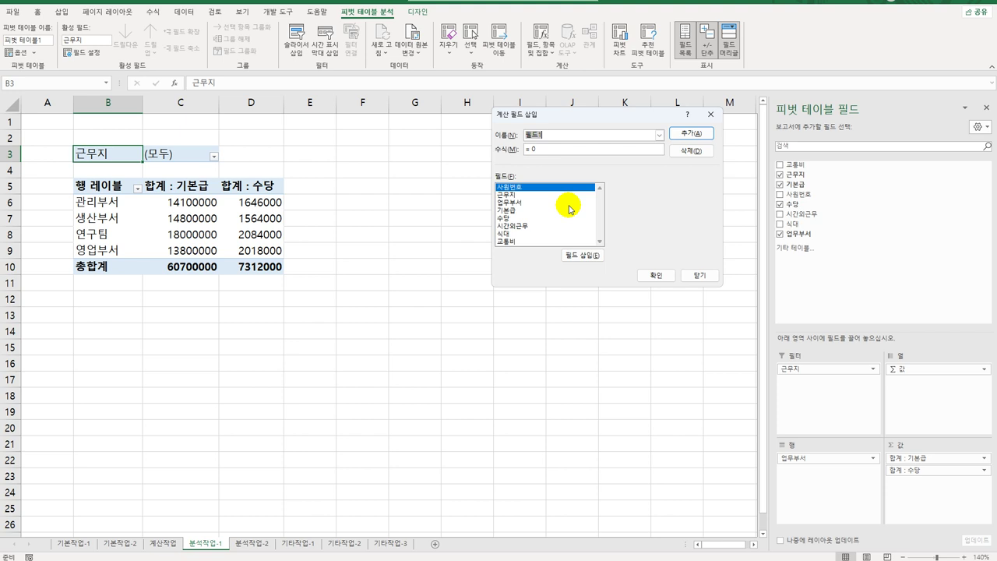
text(tl)
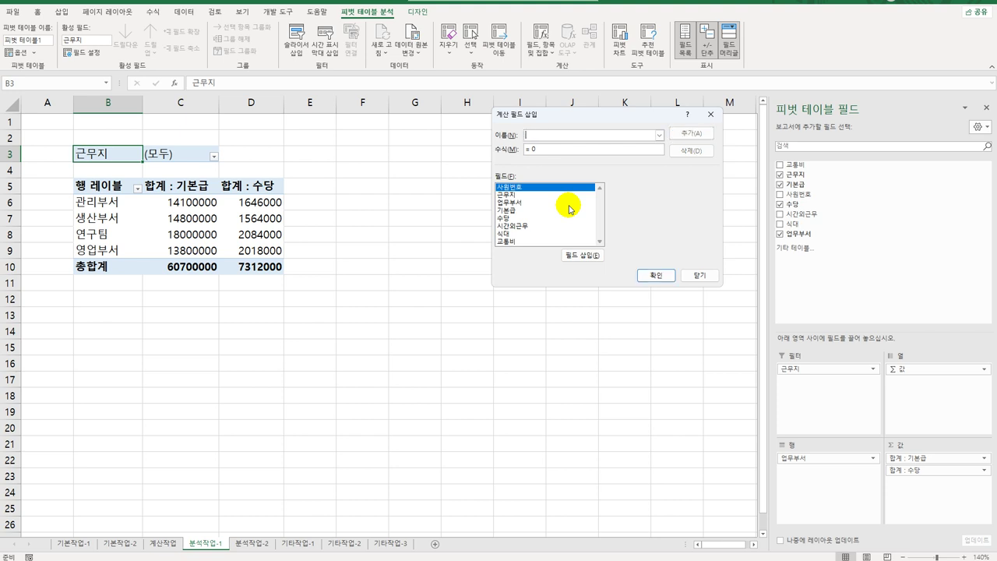
text(rksdhl)
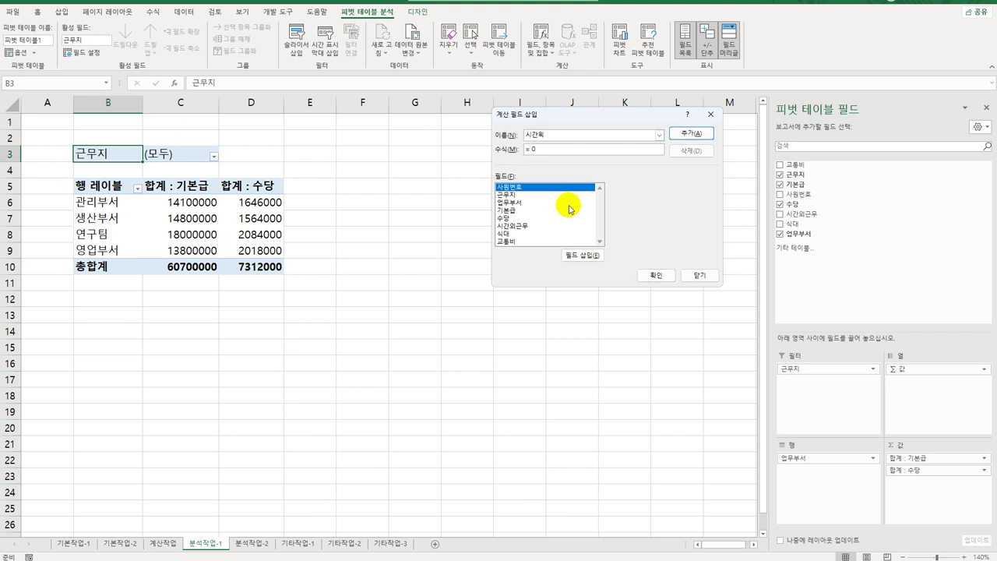
text(rmsan+tlreo)
Set the calculated field's formula to = 시간외근무+ 식대.
click(555, 148)
key(BackSpace)
key(BackSpace)
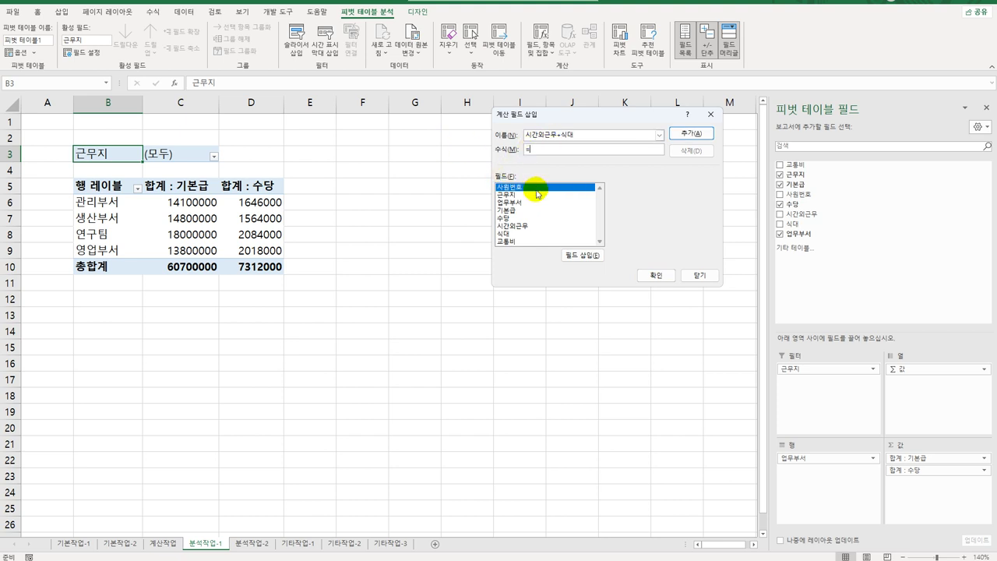
click(536, 227)
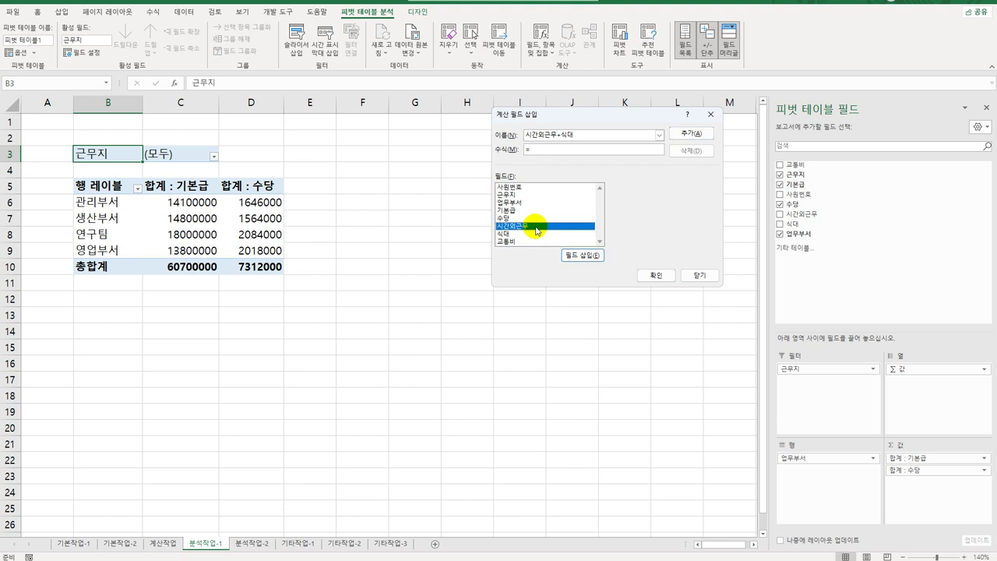
double_click(536, 228)
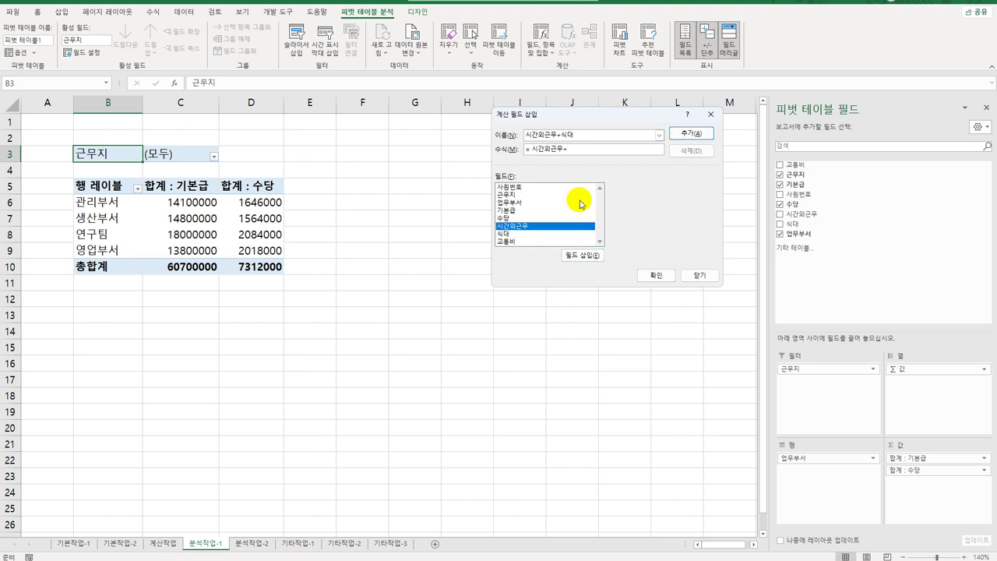
double_click(536, 233)
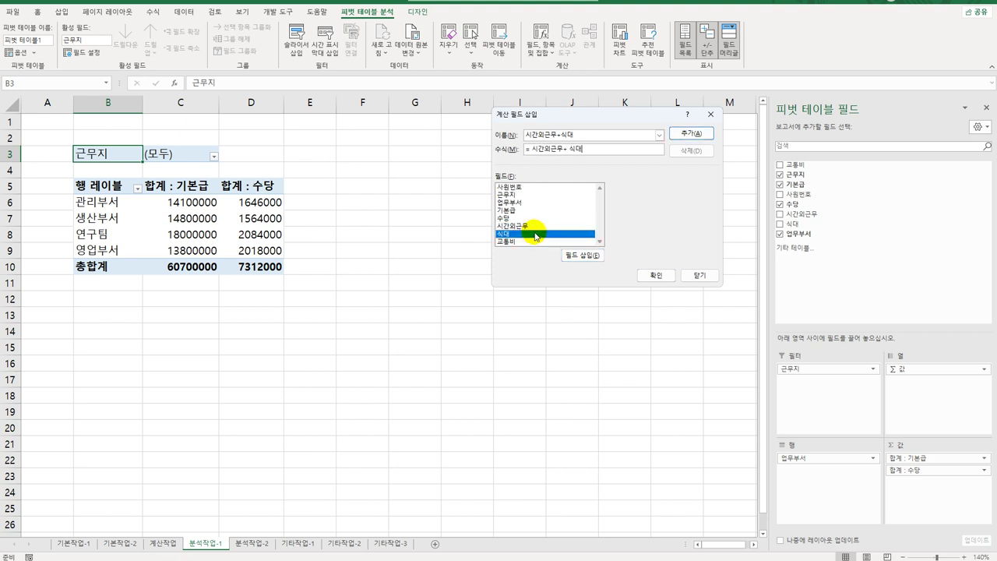
Add the finished calculated field to the pivot table and set the report layout to outline form (개요 형식).
click(686, 139)
click(659, 275)
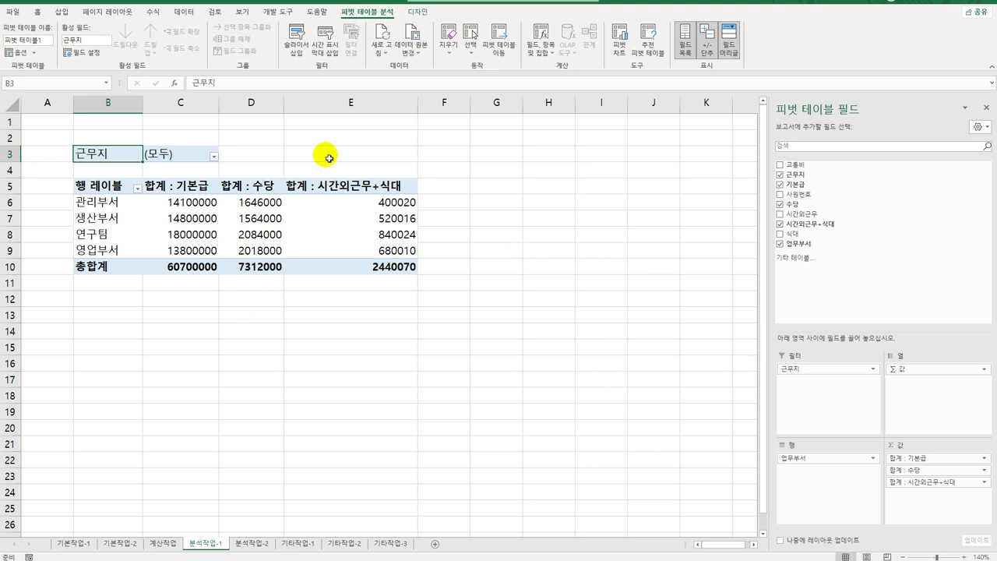
click(418, 12)
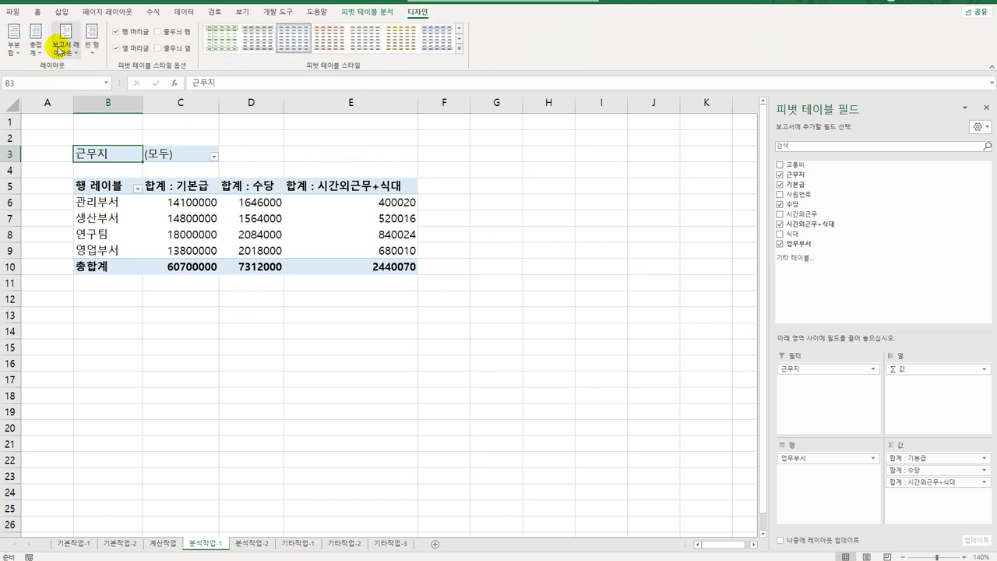
click(65, 39)
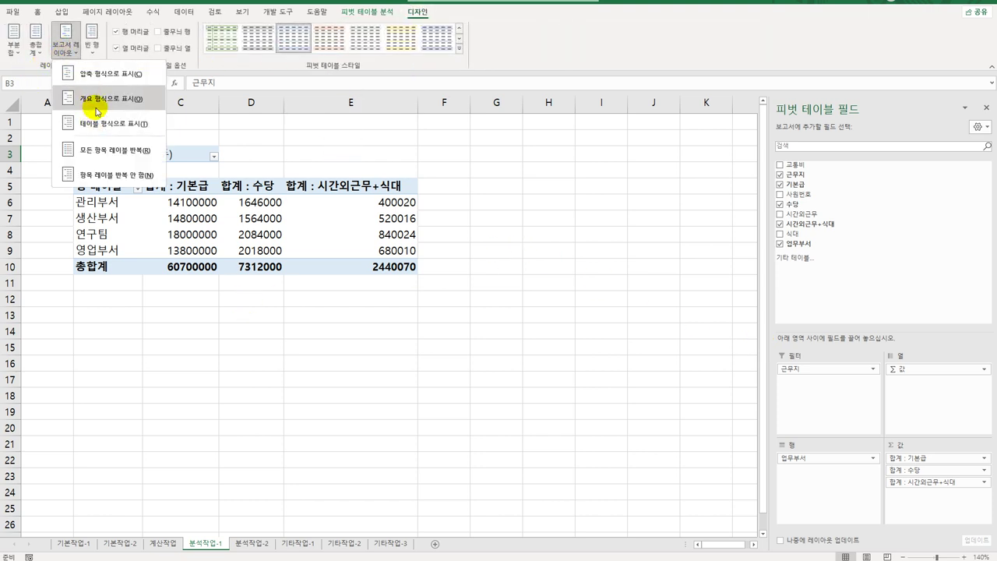
click(98, 112)
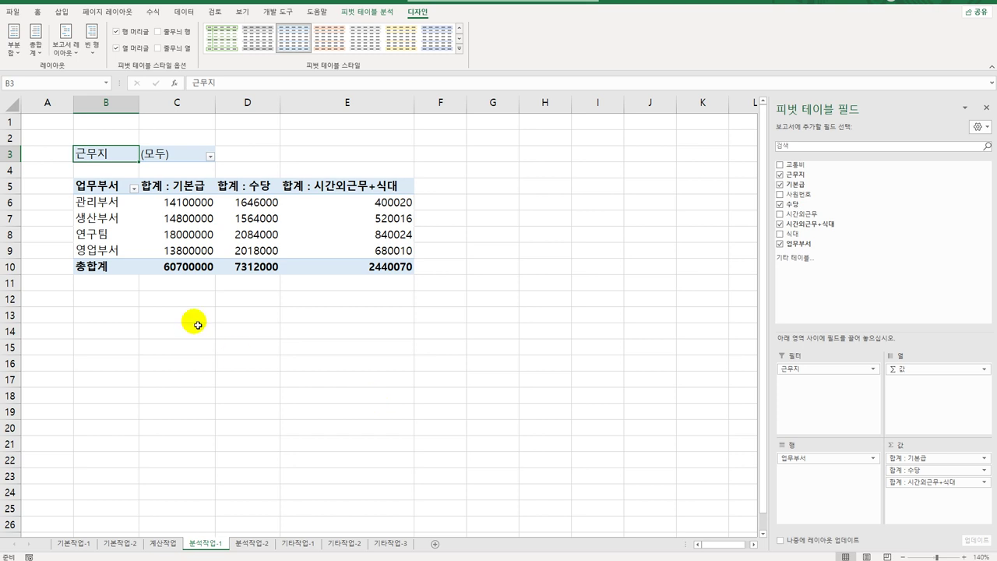
Sort the pivot table's 업무부서 row field in descending order by 합계 : 기본급.
click(199, 188)
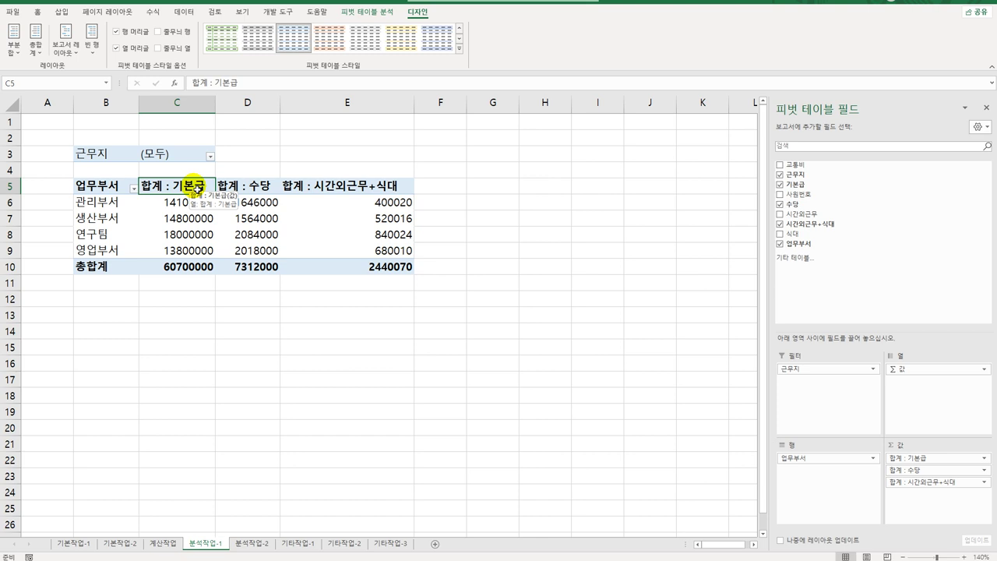
click(104, 192)
click(205, 187)
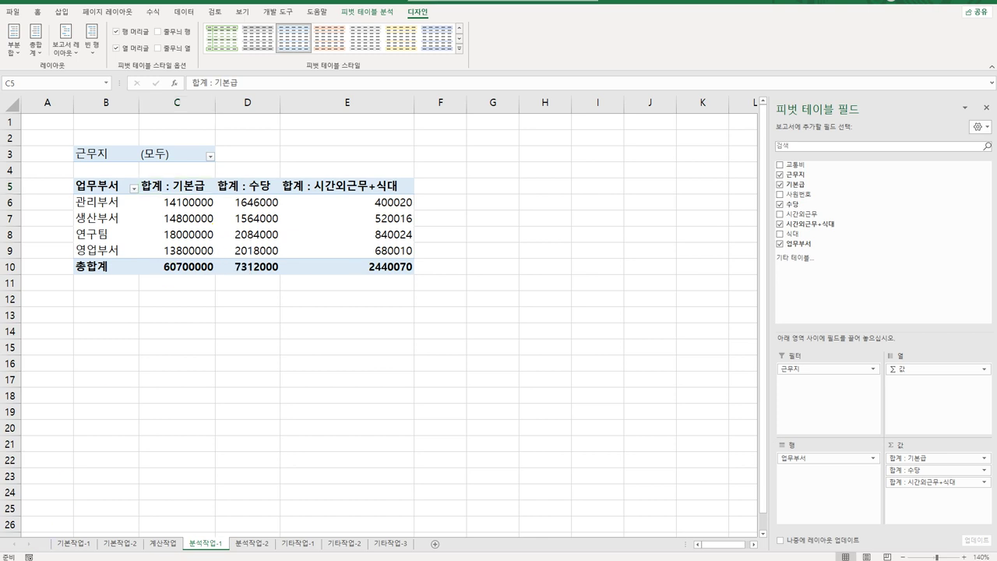
click(107, 187)
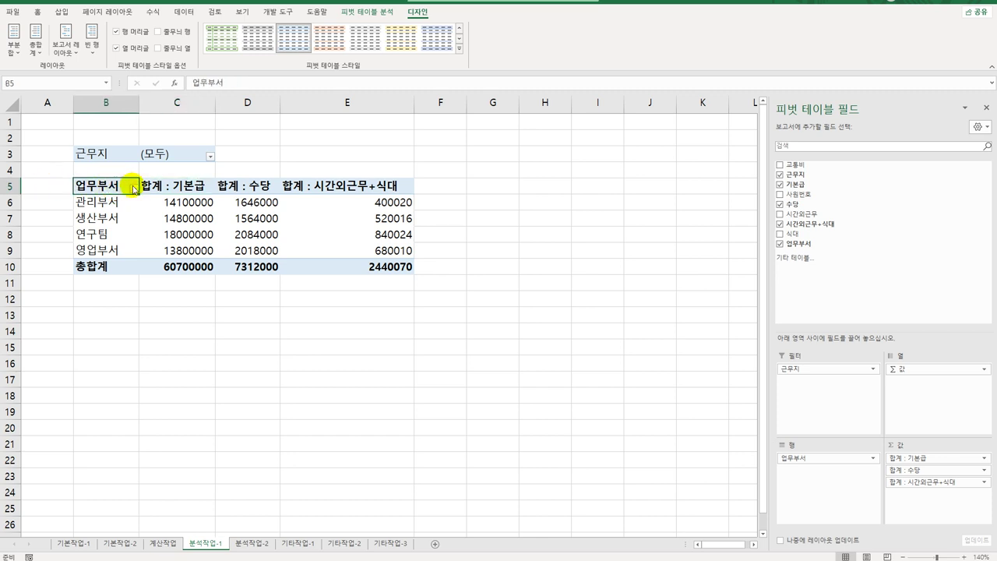
click(134, 188)
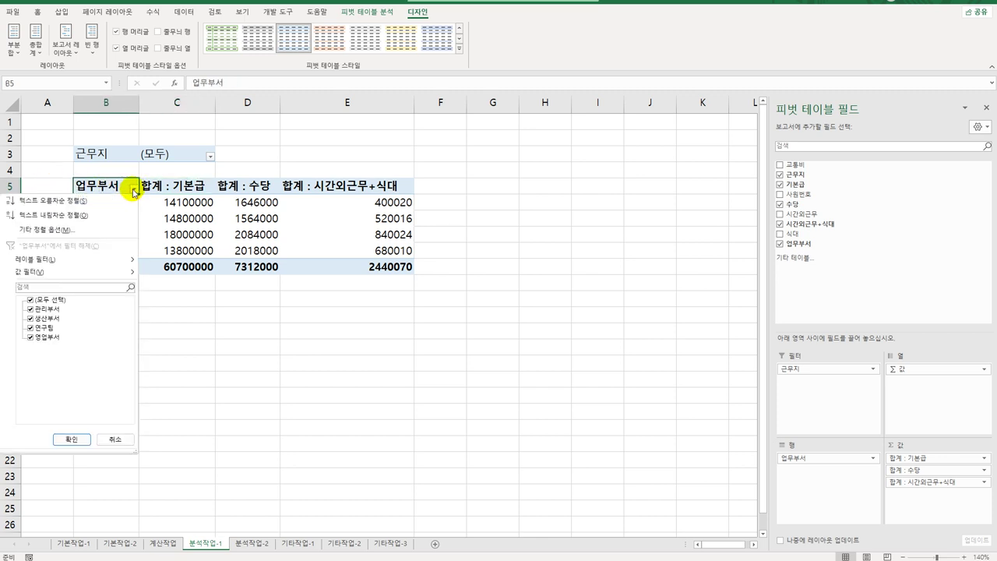
click(114, 231)
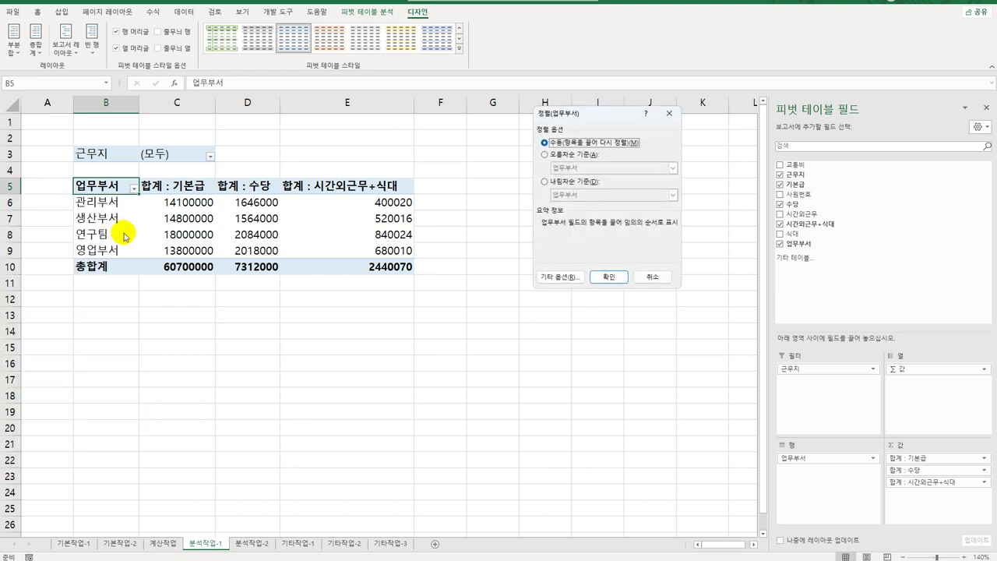
click(545, 182)
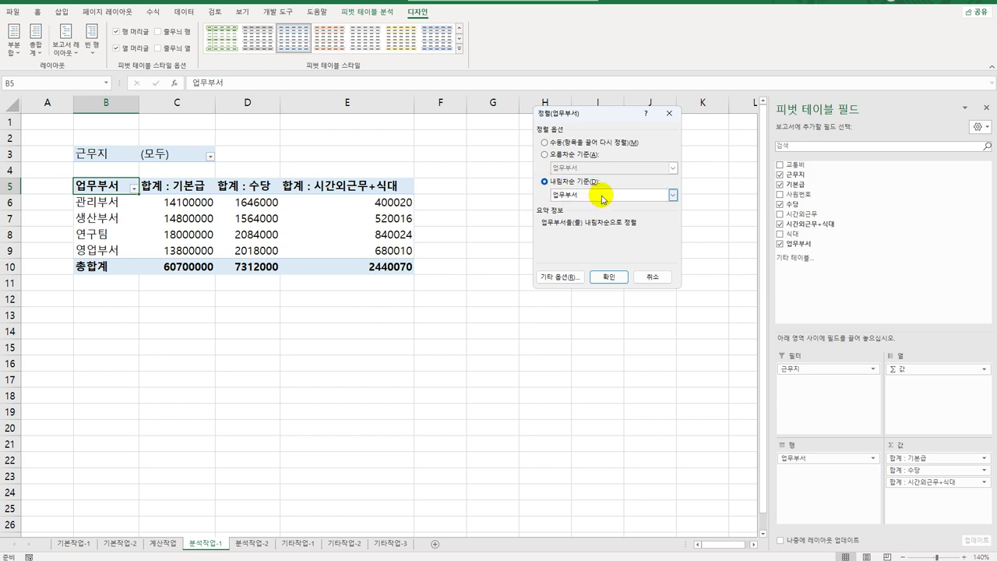
click(598, 196)
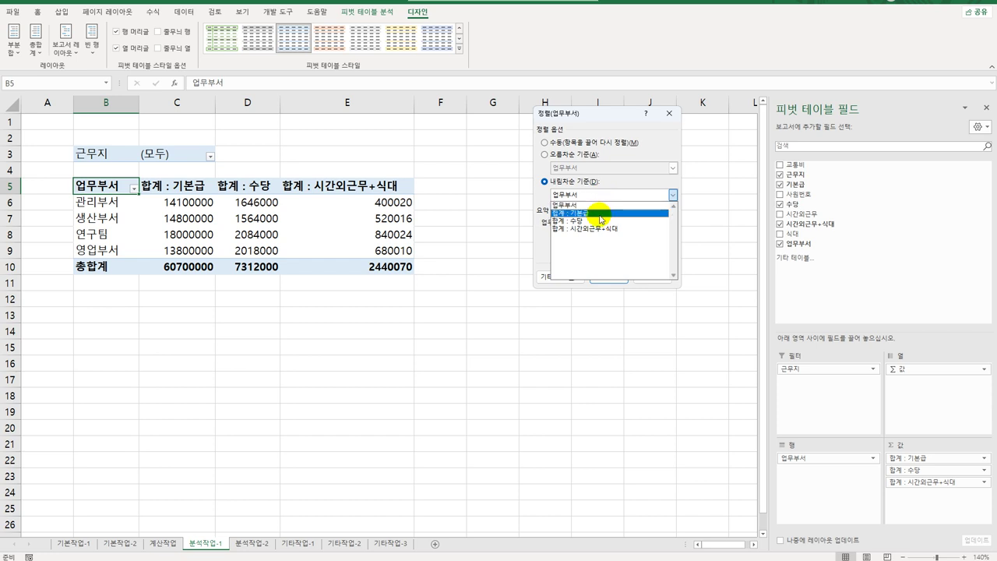
click(601, 213)
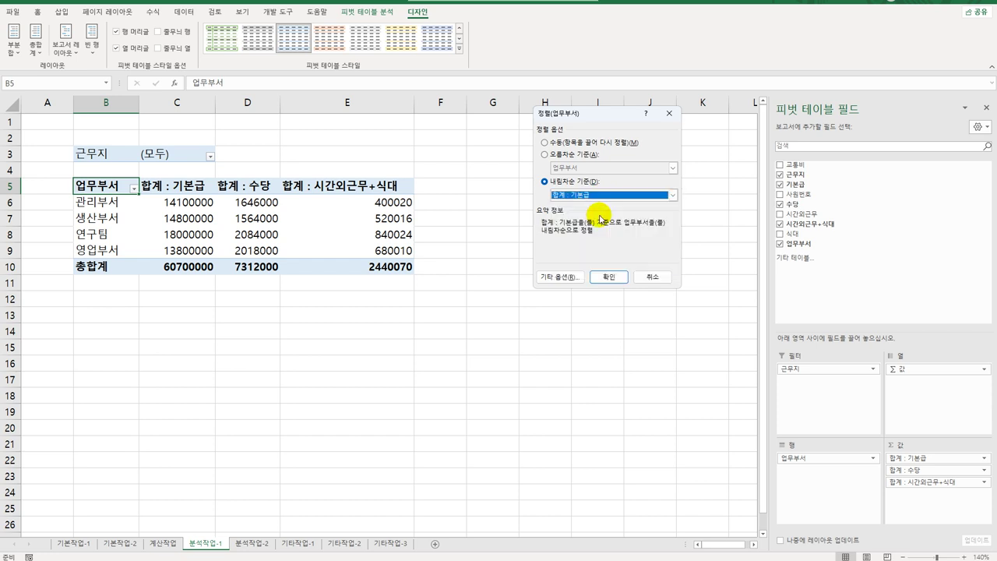
click(612, 279)
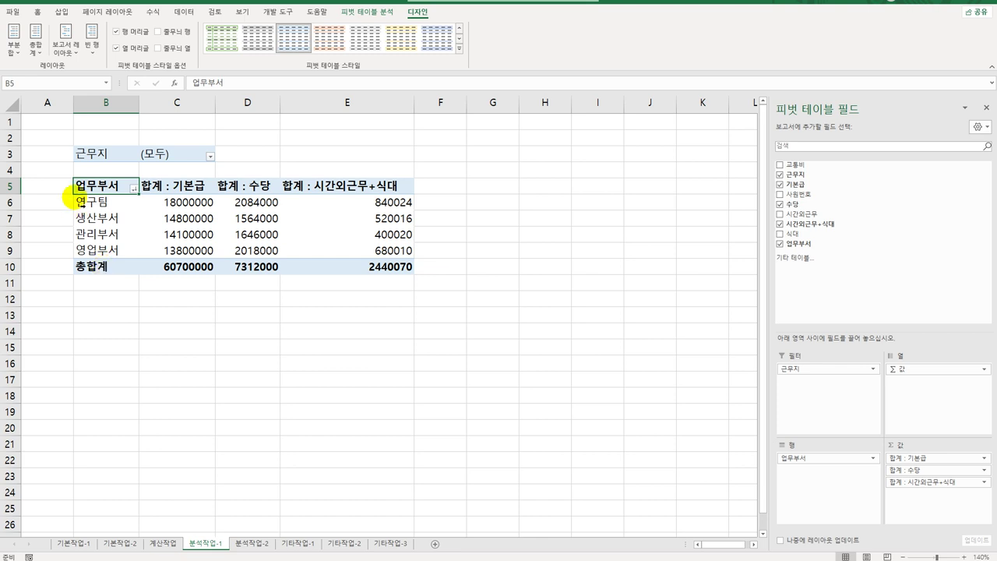
Set the 합계 : 기본급 value field's number format to the 숫자 category with the 1000 separator.
click(184, 187)
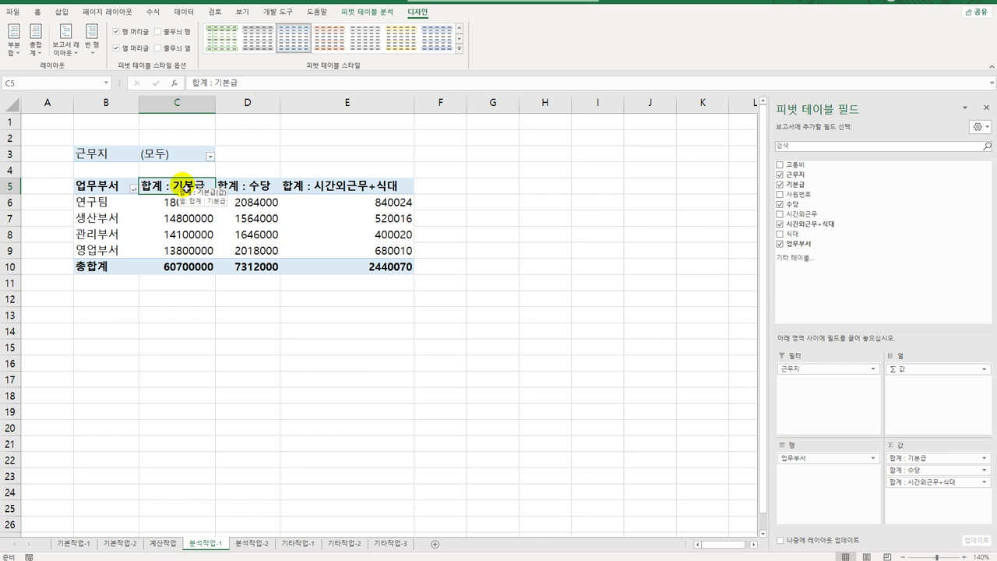
double_click(185, 187)
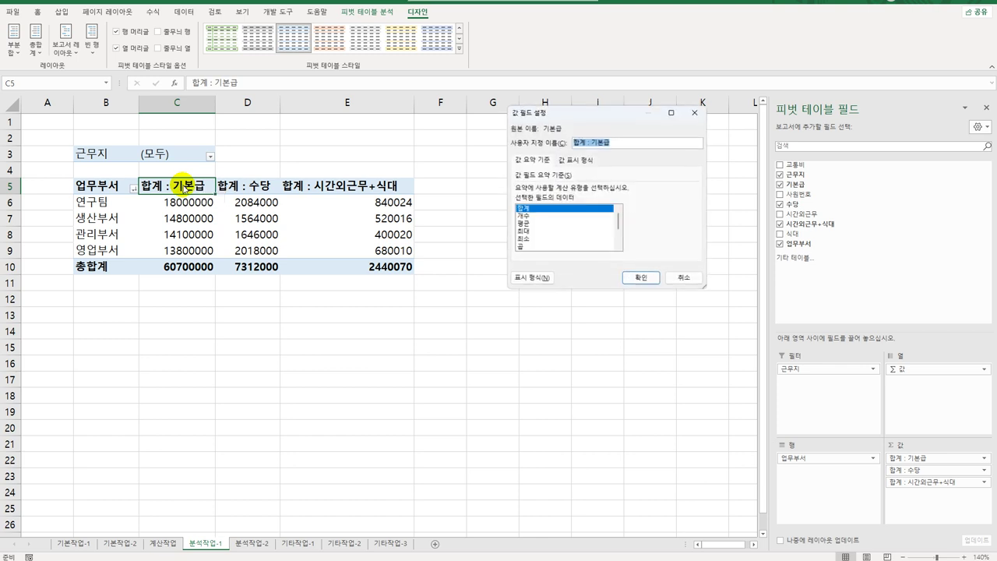
click(522, 281)
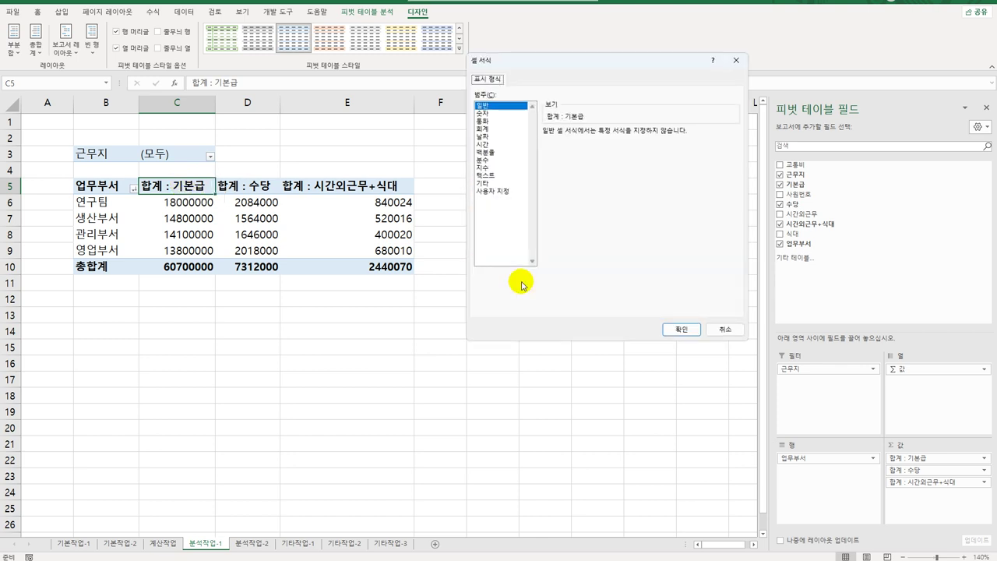
click(484, 113)
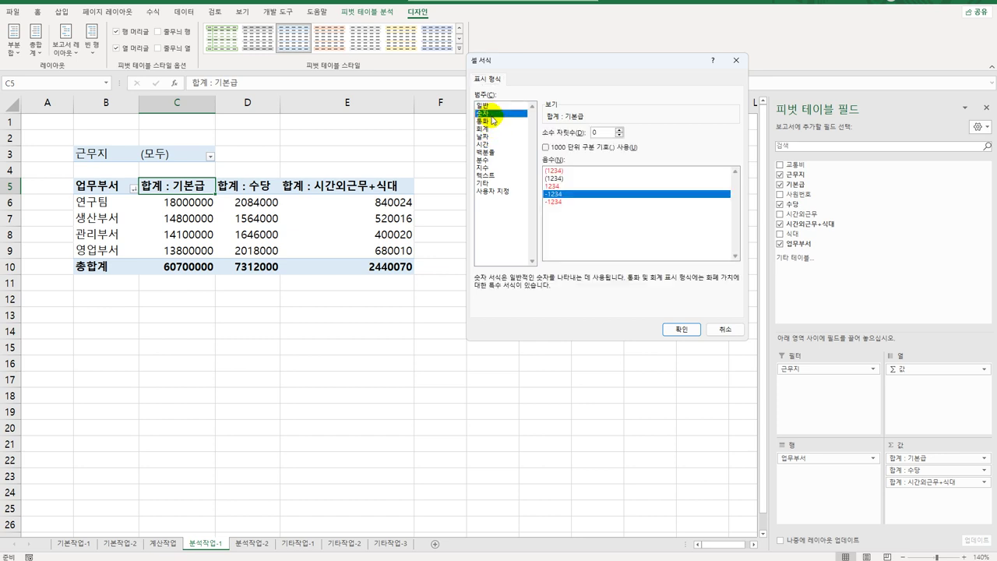
click(568, 153)
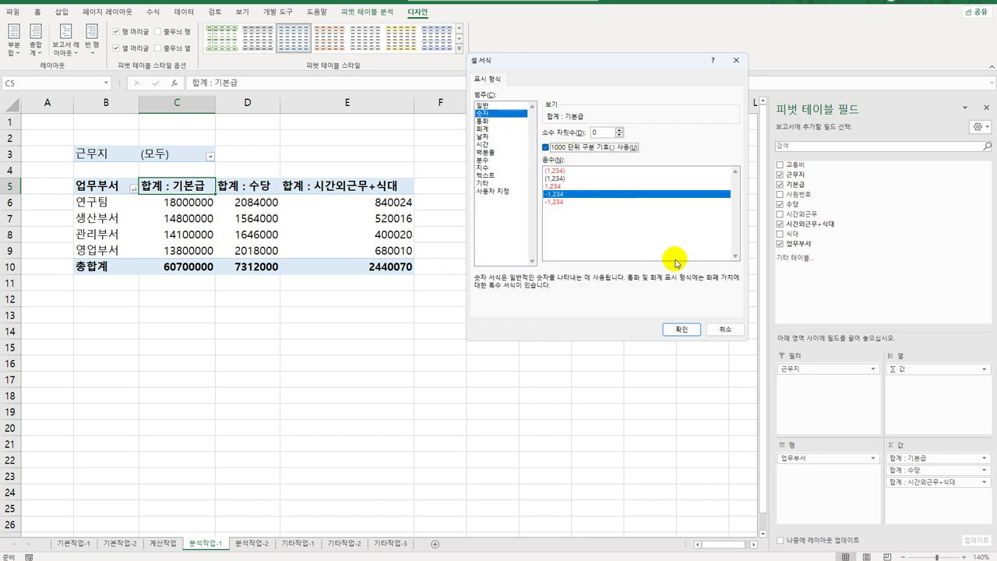
click(694, 330)
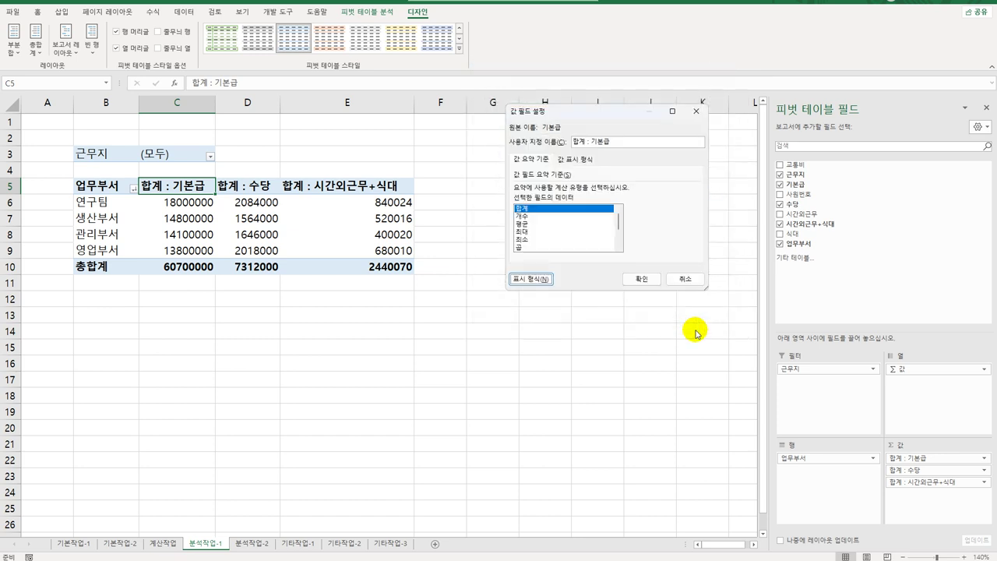
click(641, 279)
Give the 합계 : 수당 value field the 숫자 number format with the 1000 separator.
click(262, 192)
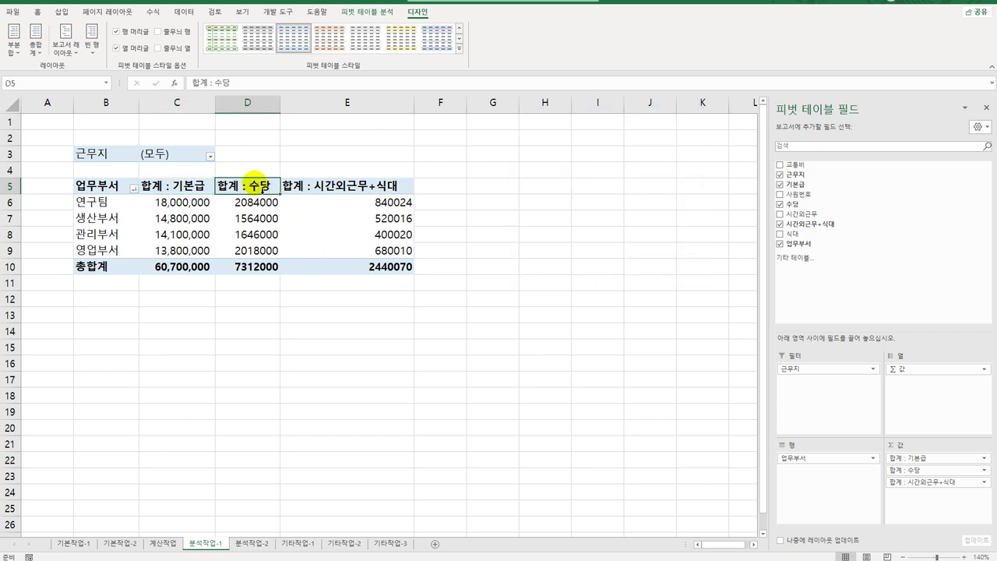
double_click(255, 189)
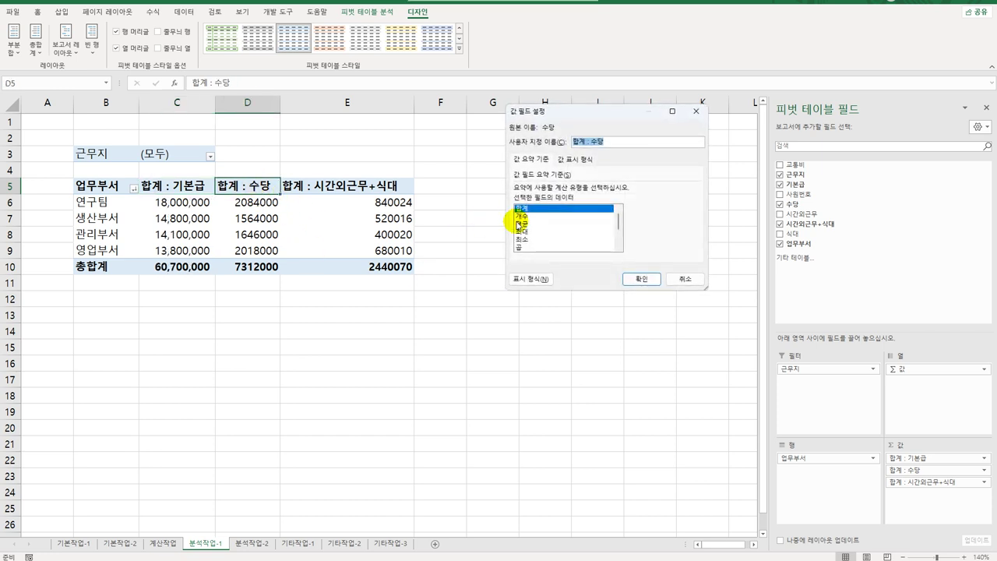
click(537, 279)
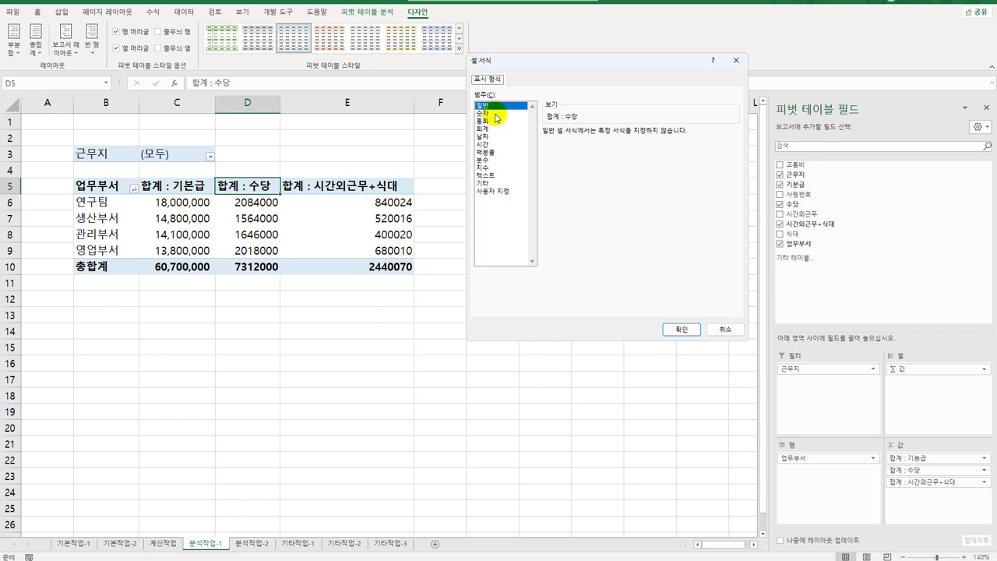
click(488, 113)
click(572, 148)
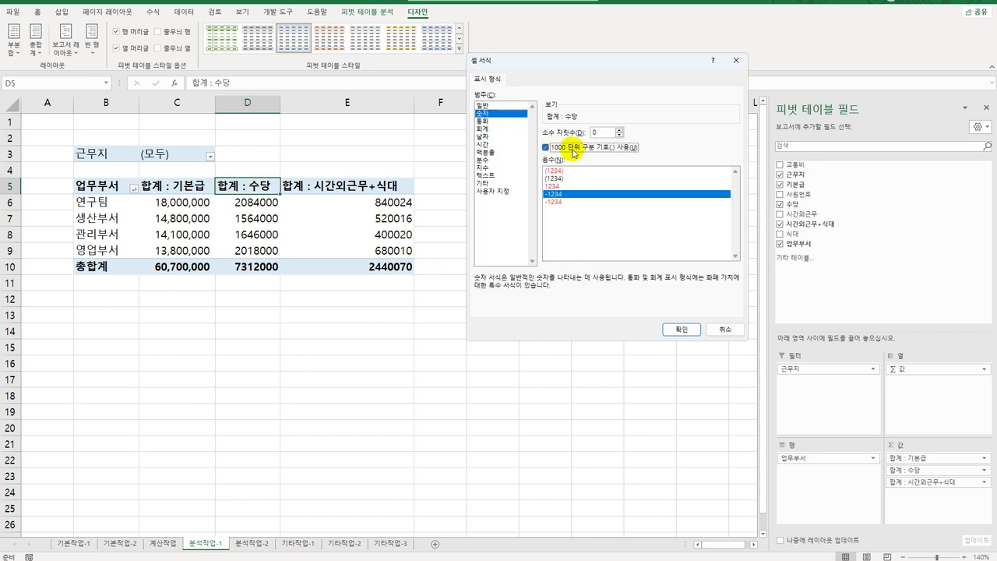
click(689, 333)
click(639, 278)
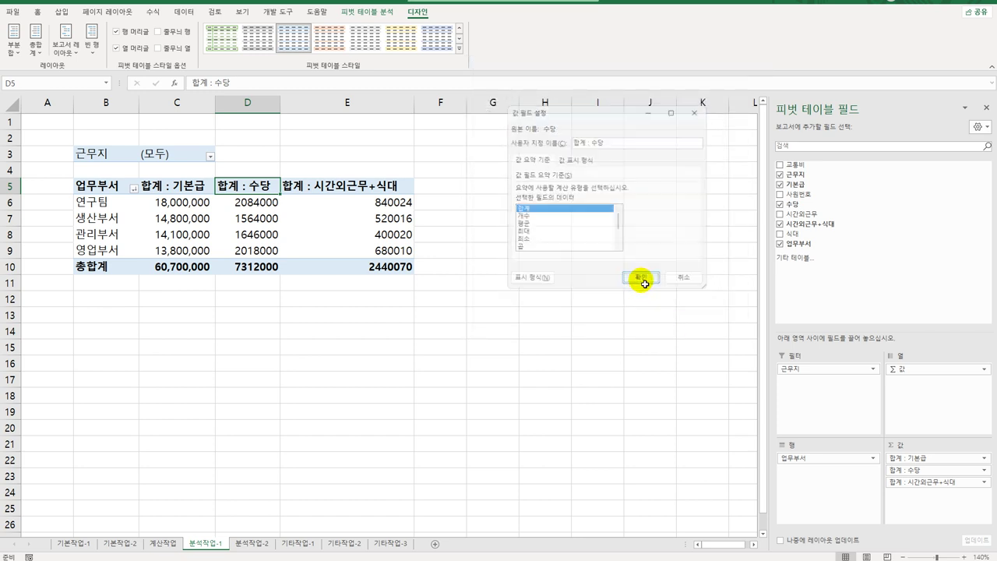
Select the 합계 : 시간외근무+식대 value field's heading in the pivot table.
click(355, 190)
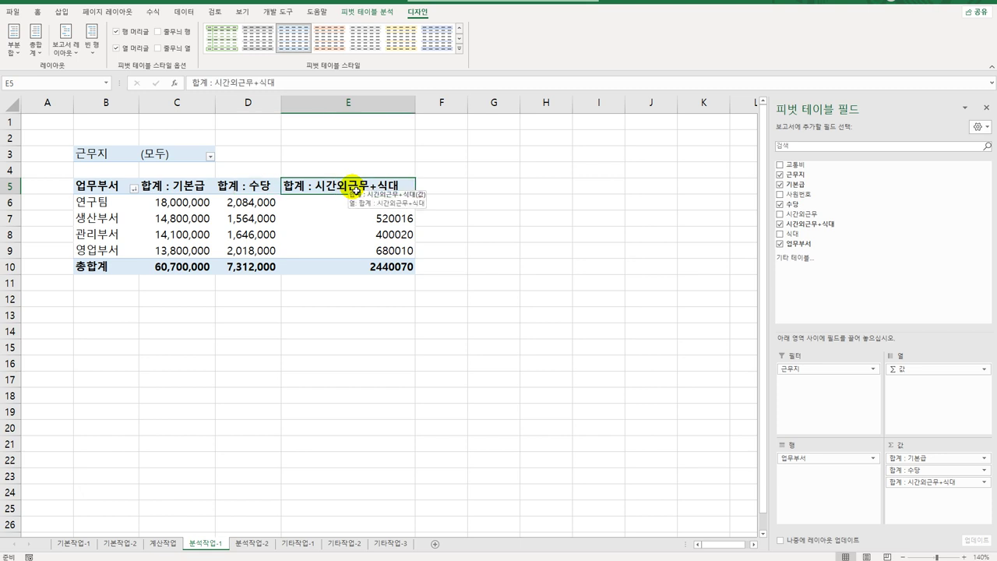
Format the pivot table's 합계 : 시간외근무+식대 value field as 숫자 with the thousands separator.
double_click(354, 190)
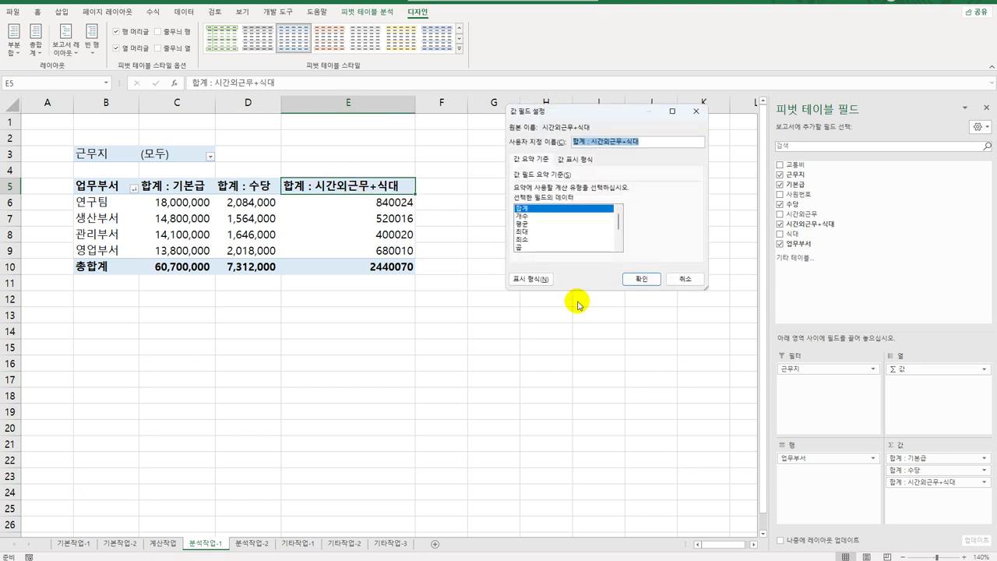
click(531, 279)
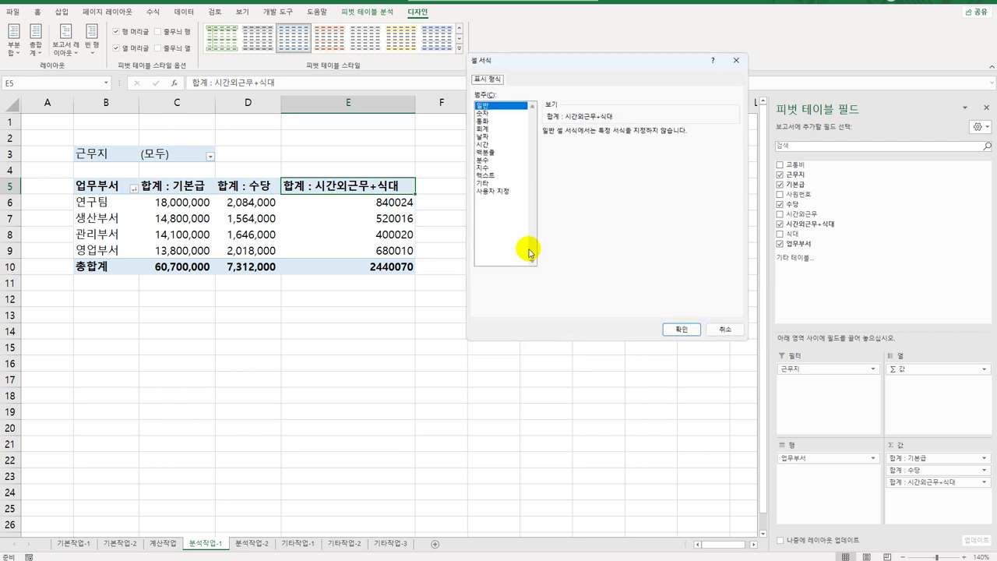
click(498, 114)
click(555, 147)
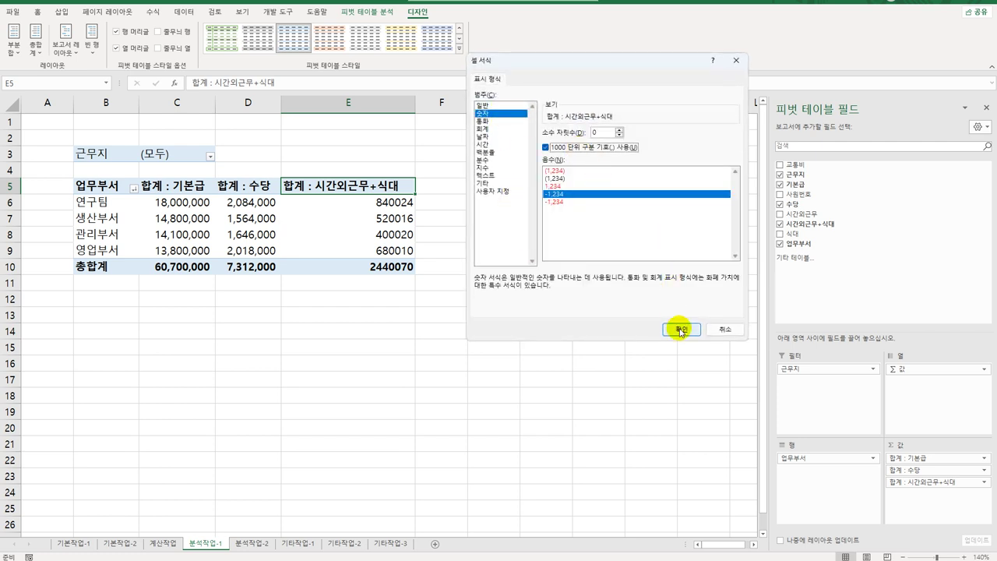
click(681, 329)
click(647, 278)
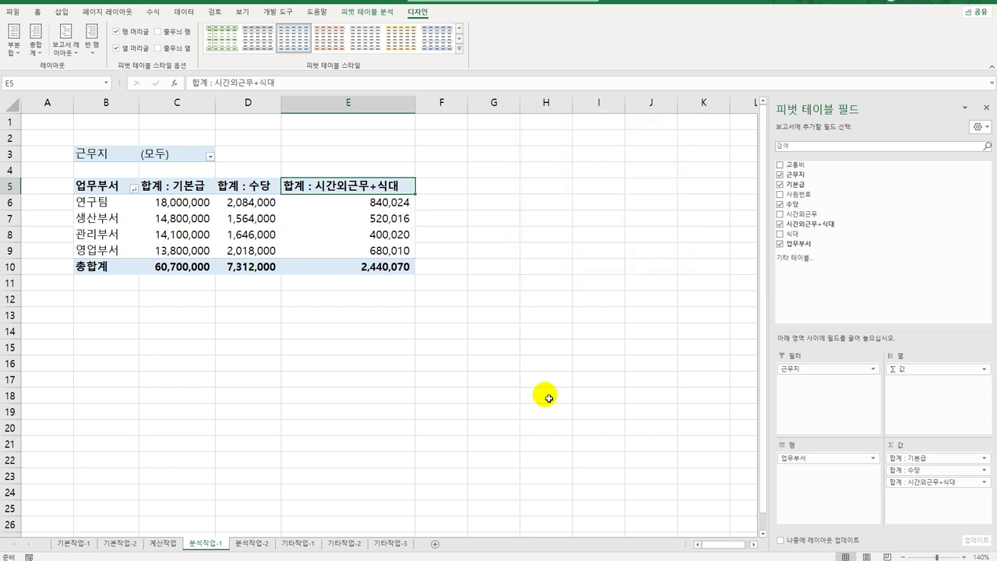
click(549, 398)
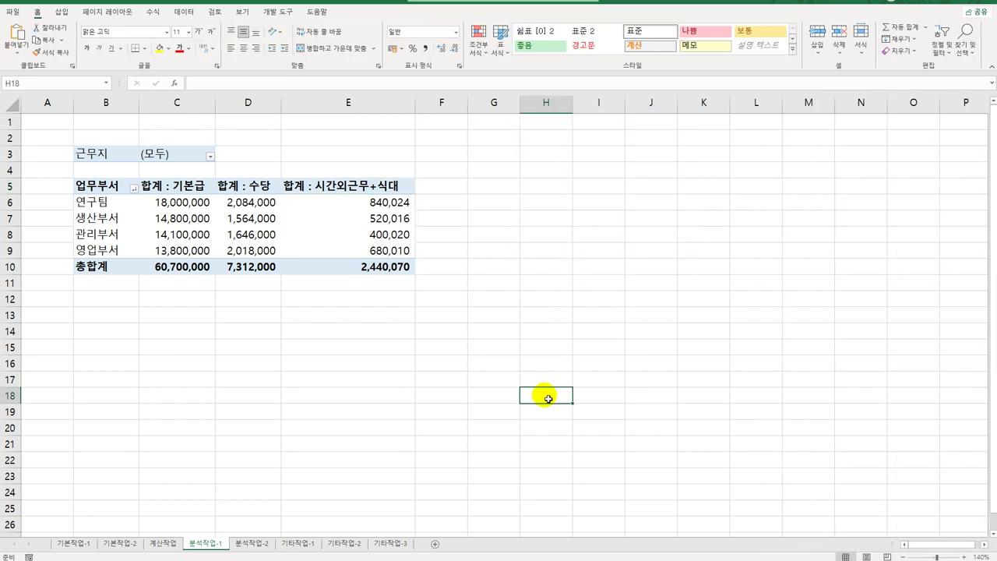
Apply the green style from the second row of the 중간 group to the pivot table.
click(326, 233)
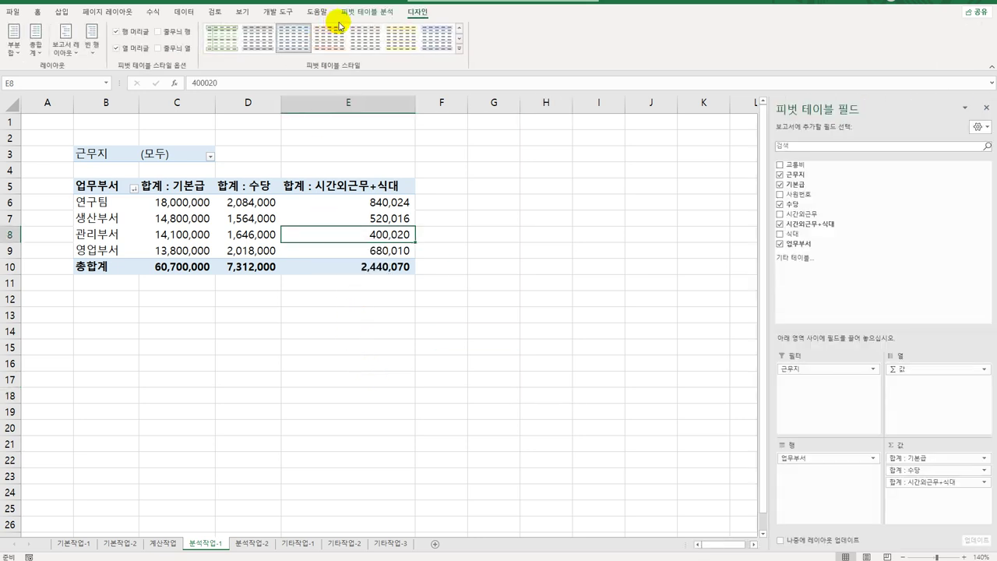
click(458, 49)
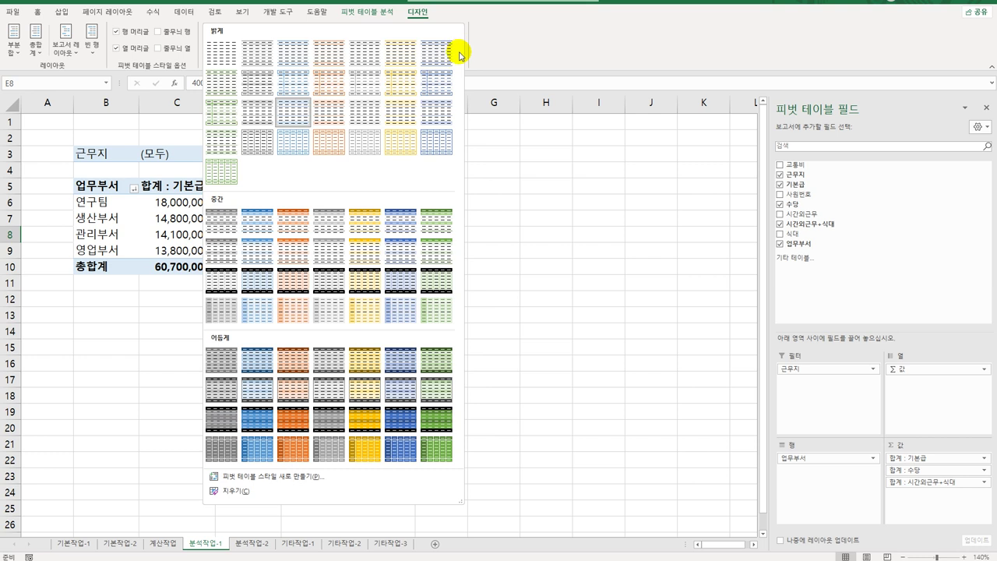
click(441, 253)
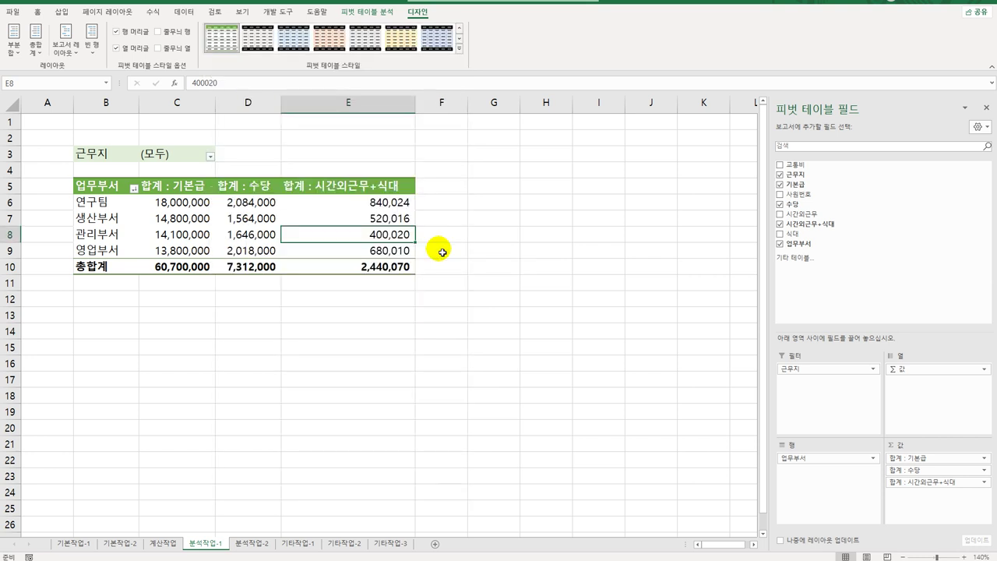
click(494, 257)
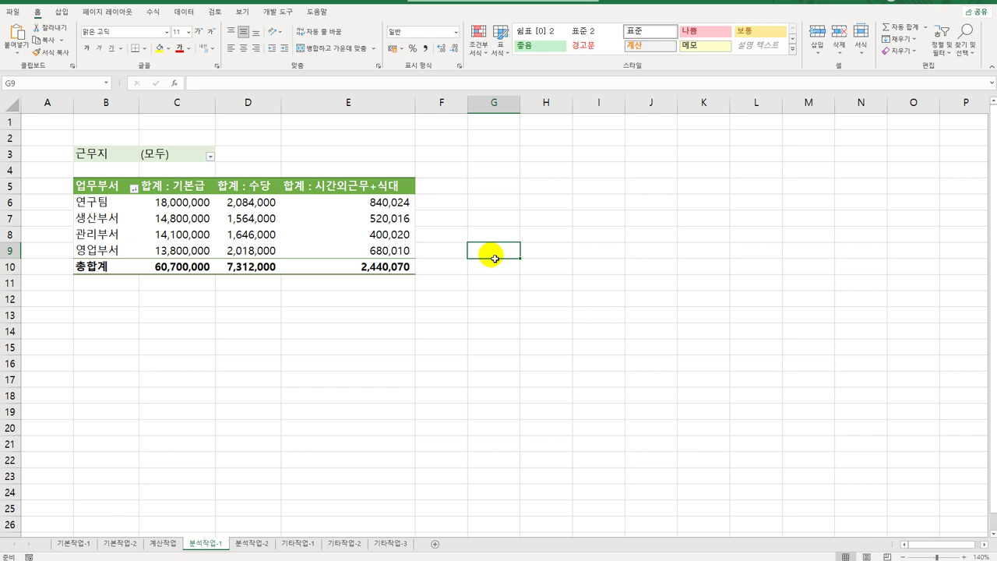
On the 분석작업-2 sheet, name cell H21 이익률.
click(249, 543)
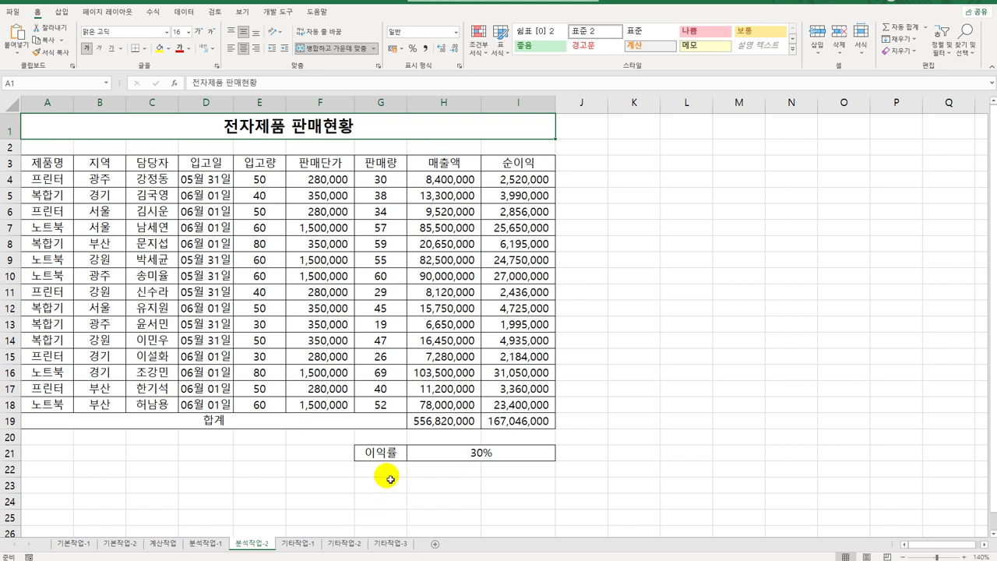
click(427, 456)
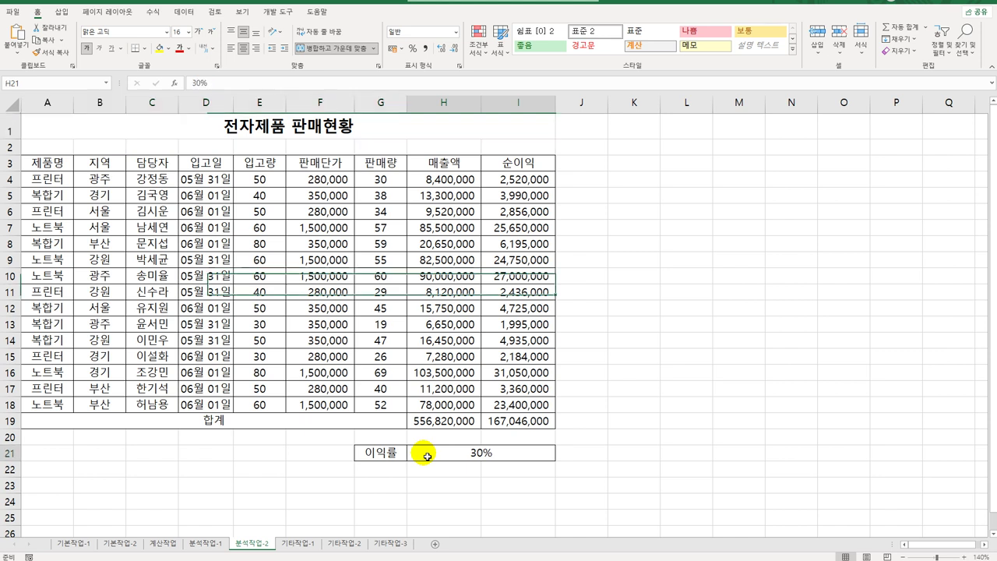
click(37, 87)
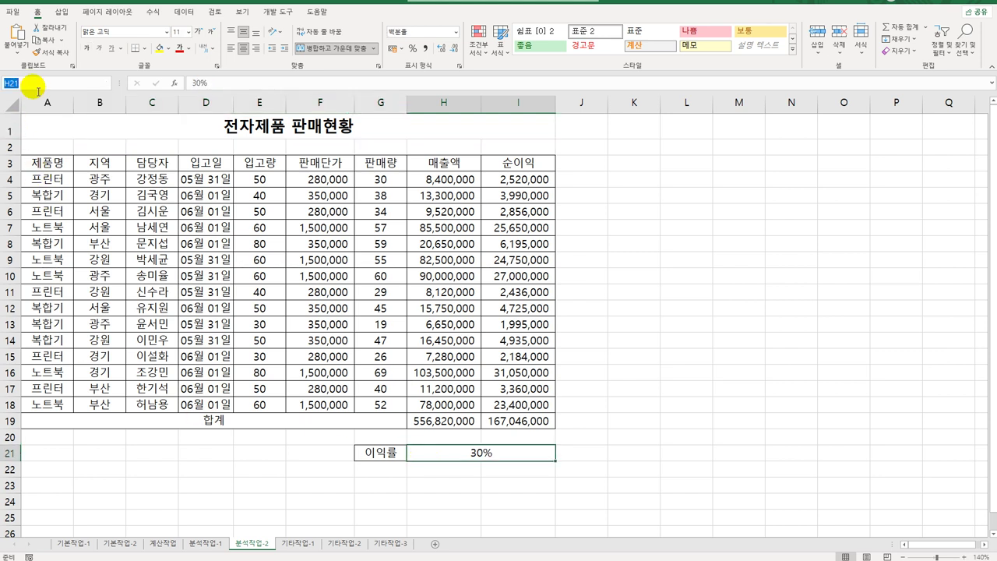
text(이익률)
Name the net profit total cell I19 순이익합계.
click(505, 422)
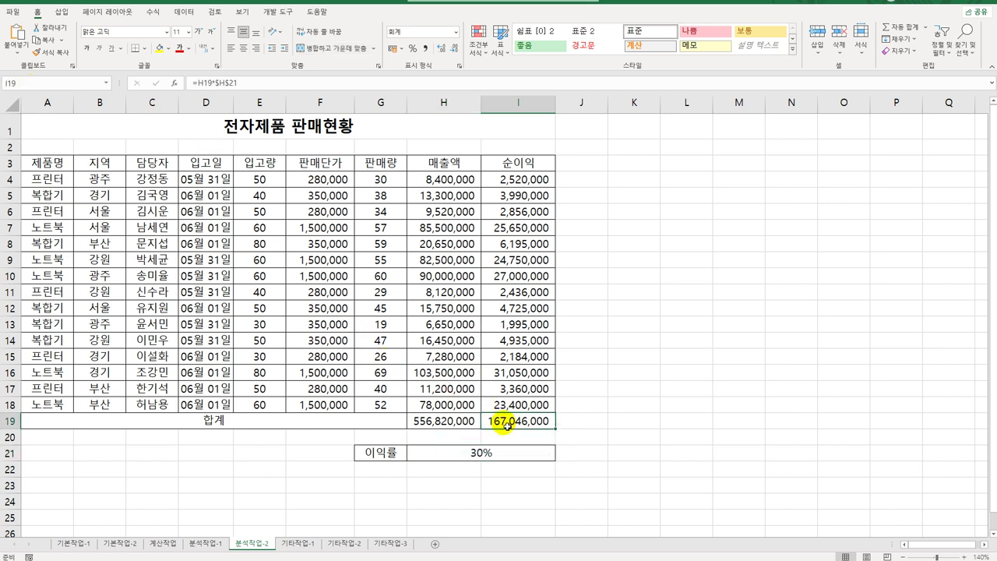
click(69, 87)
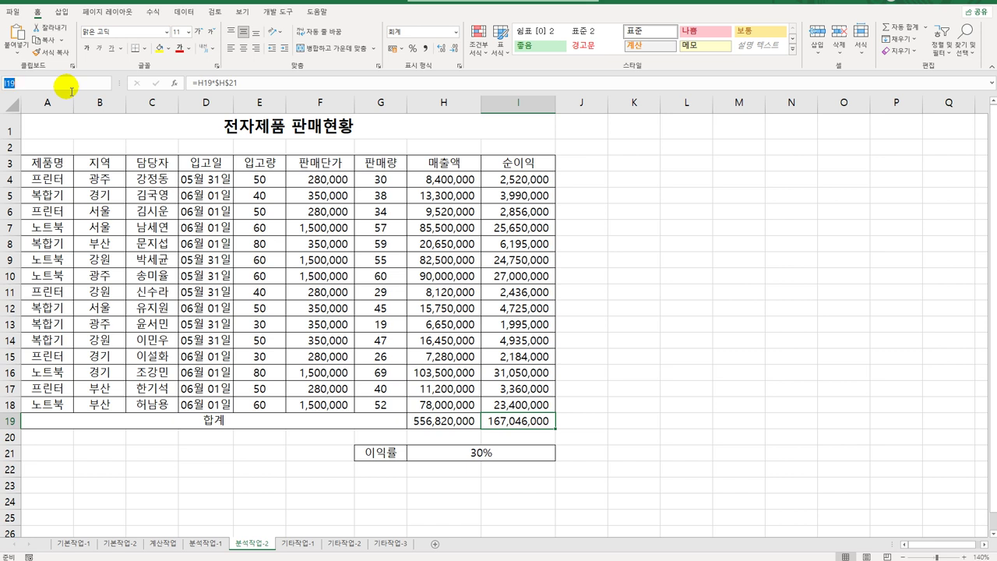
text(순이익합계)
key(Return)
Add a scenario named 이익률증가 with changing cell H21, an empty description and an 이익률 value of 35%.
click(433, 459)
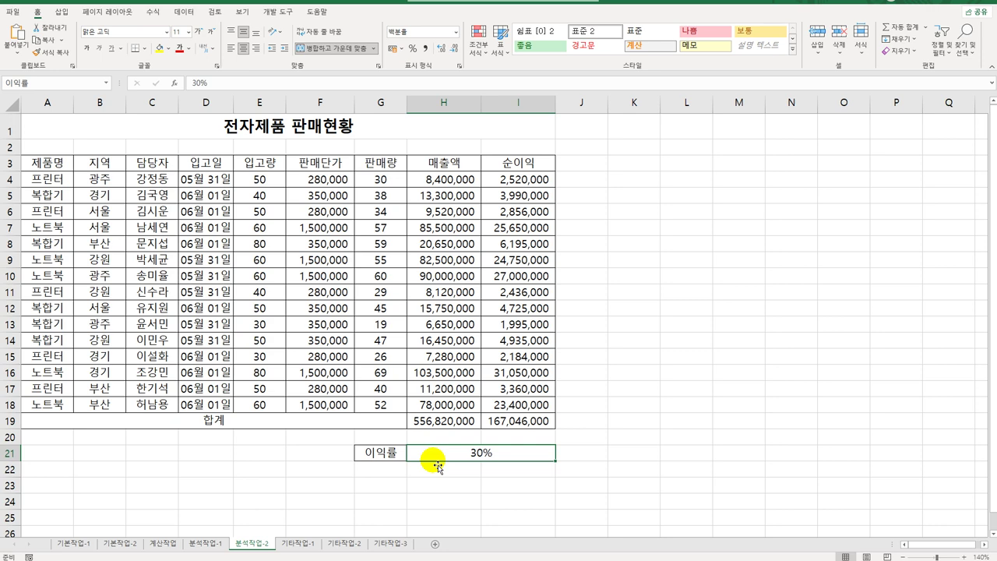
click(185, 12)
click(576, 48)
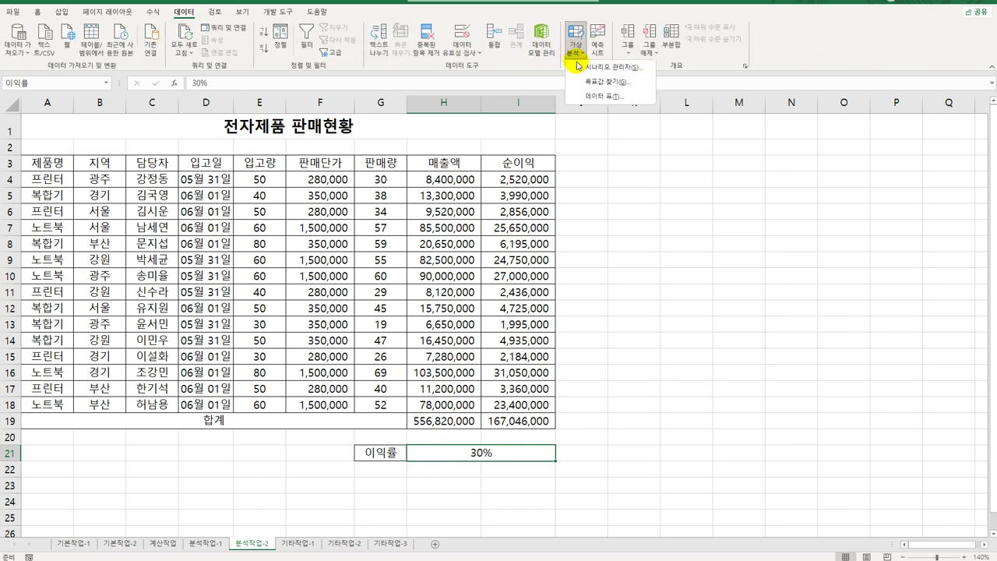
click(612, 67)
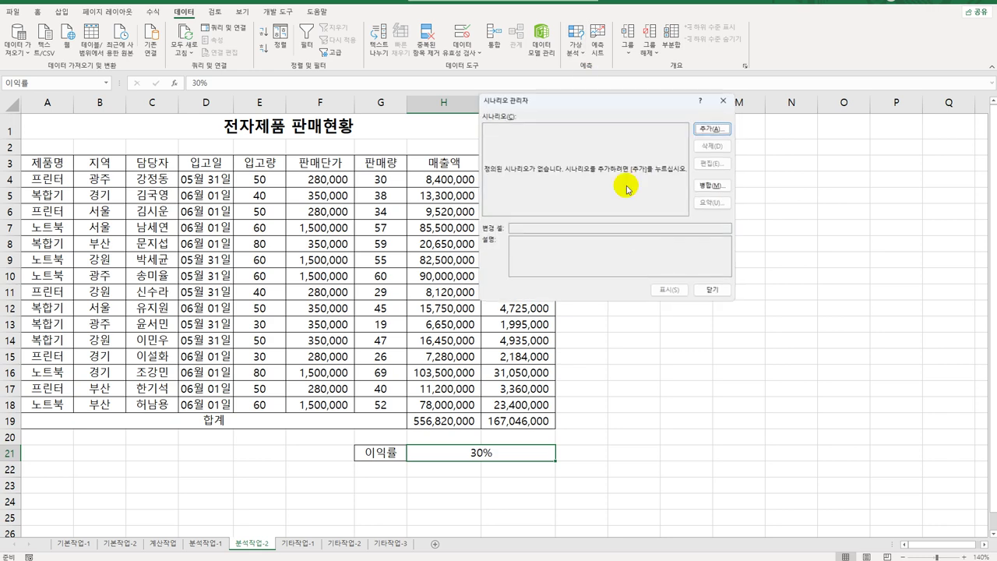
click(712, 129)
key(Delete)
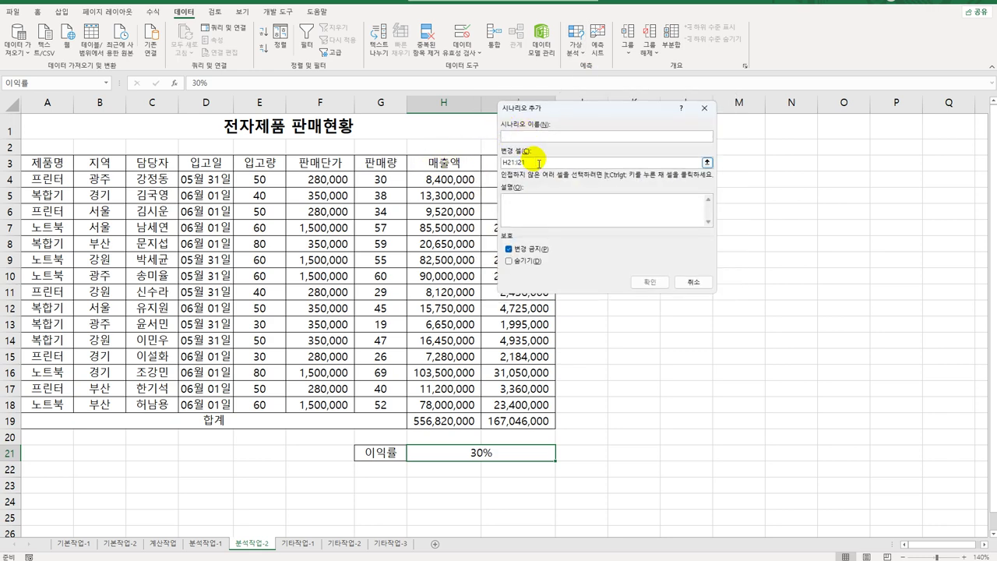
text(이익률증가)
click(538, 164)
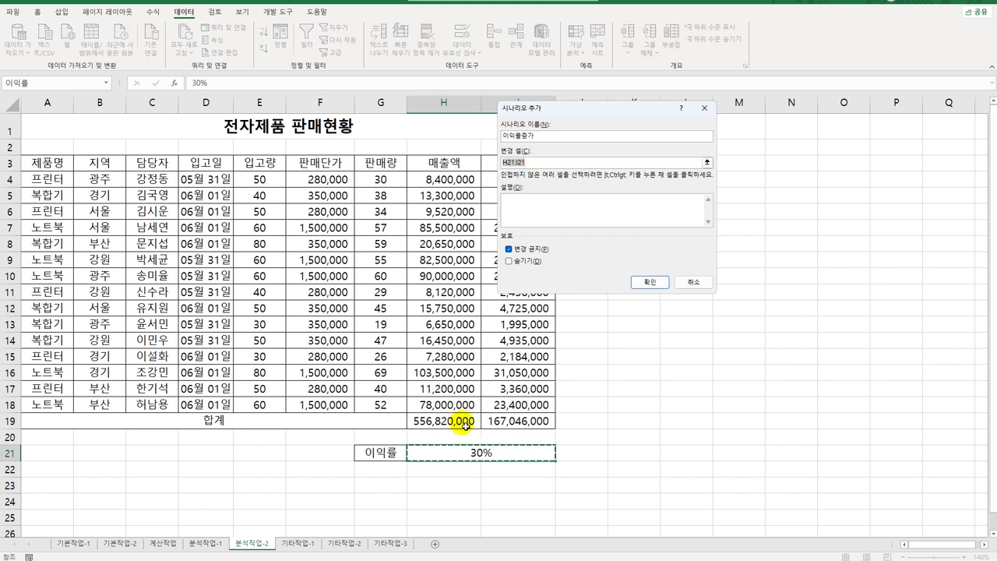
click(449, 459)
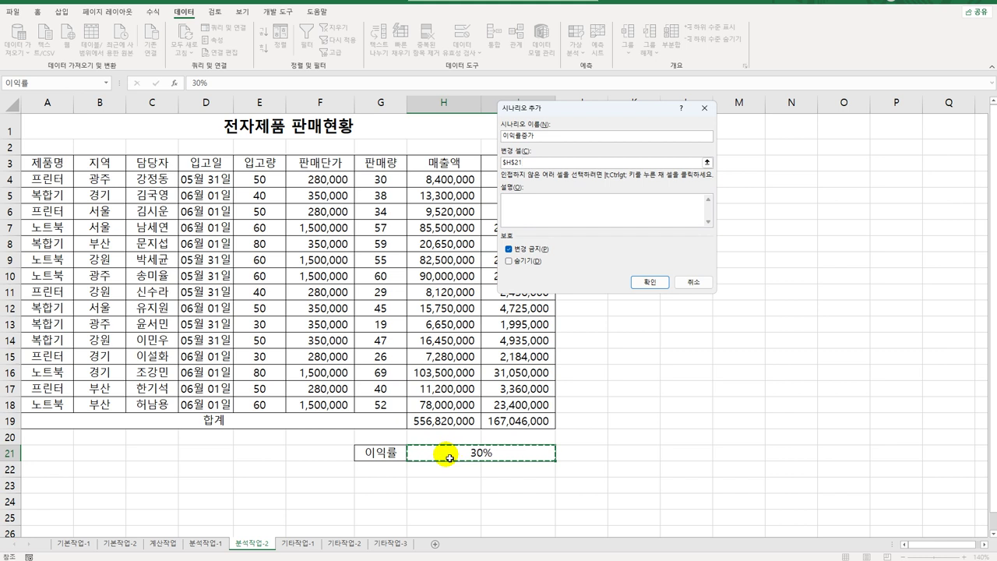
click(649, 281)
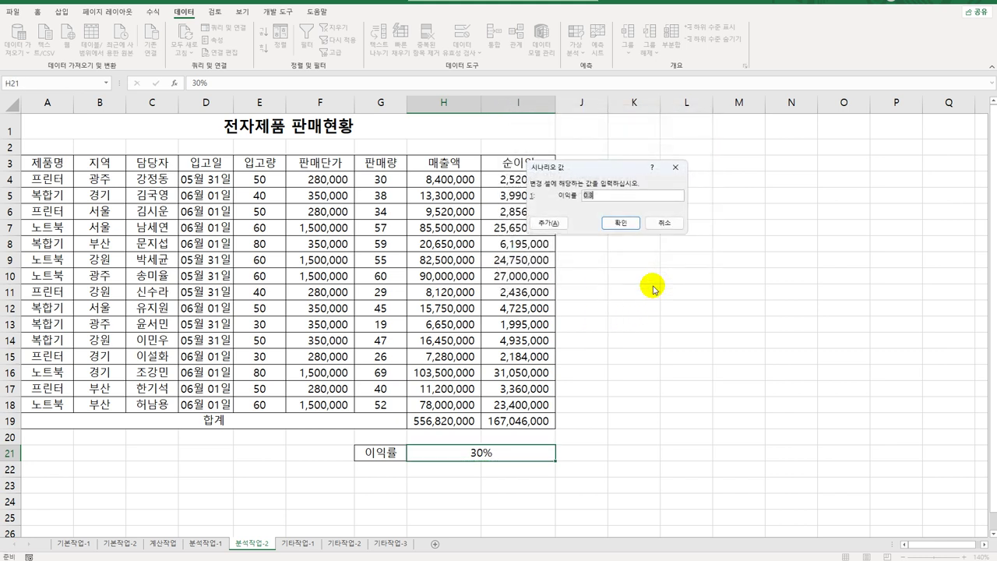
text(35%)
click(548, 222)
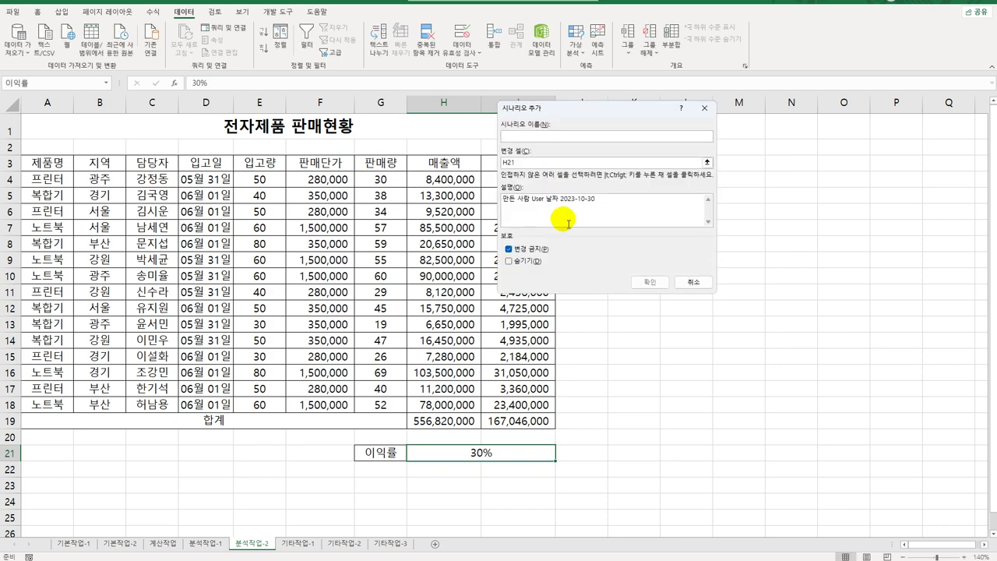
Add a second scenario named 이익률감소 for cell H21, with an empty description and an 이익률 value of 25%.
drag(614, 201, 445, 187)
key(Delete)
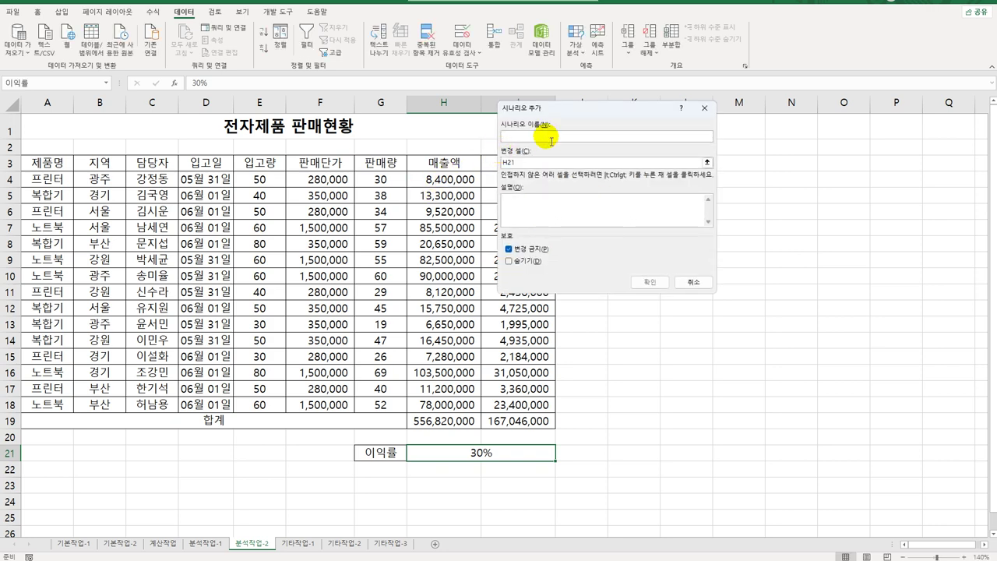
text(이익률감소)
click(582, 206)
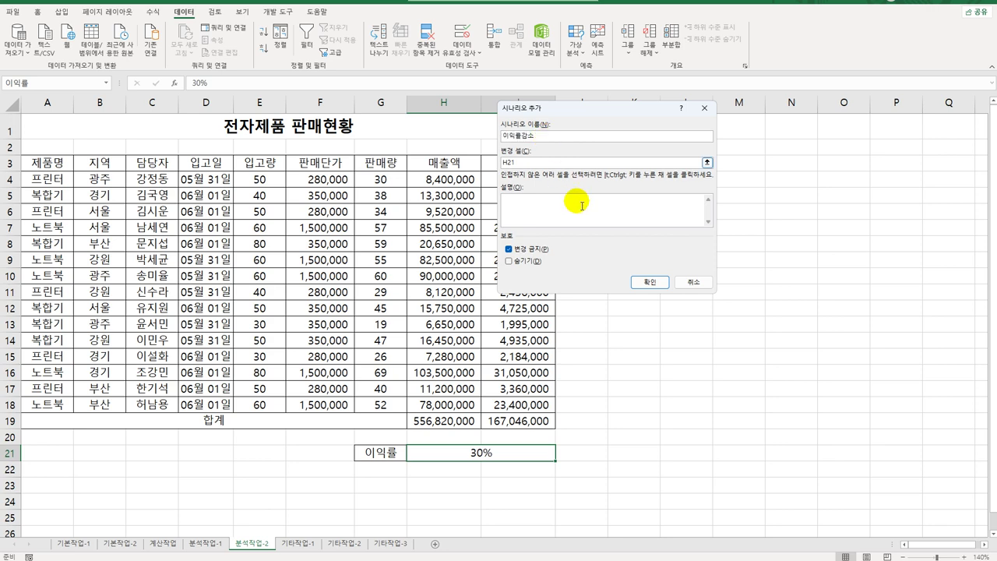
click(650, 281)
text(25)
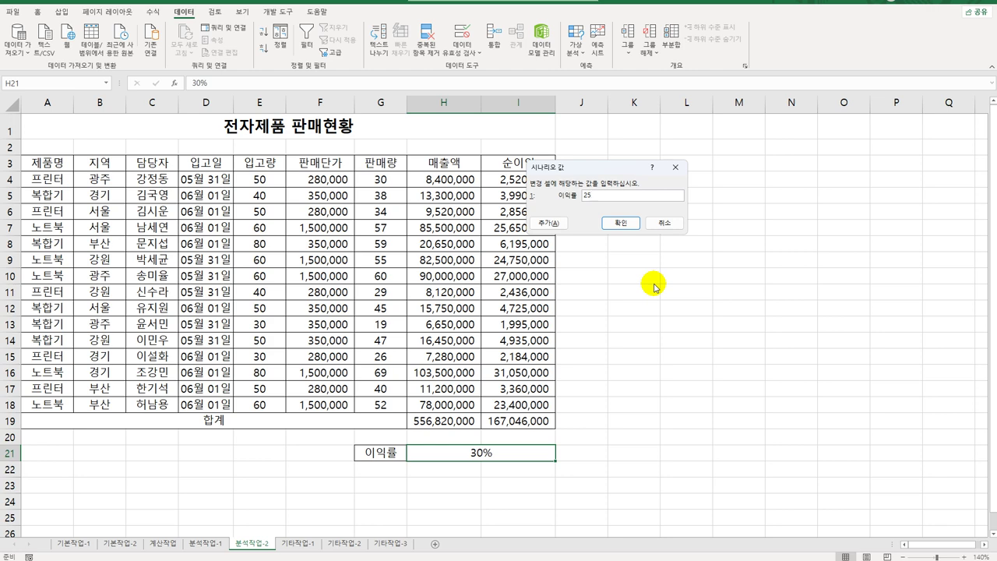
text(%)
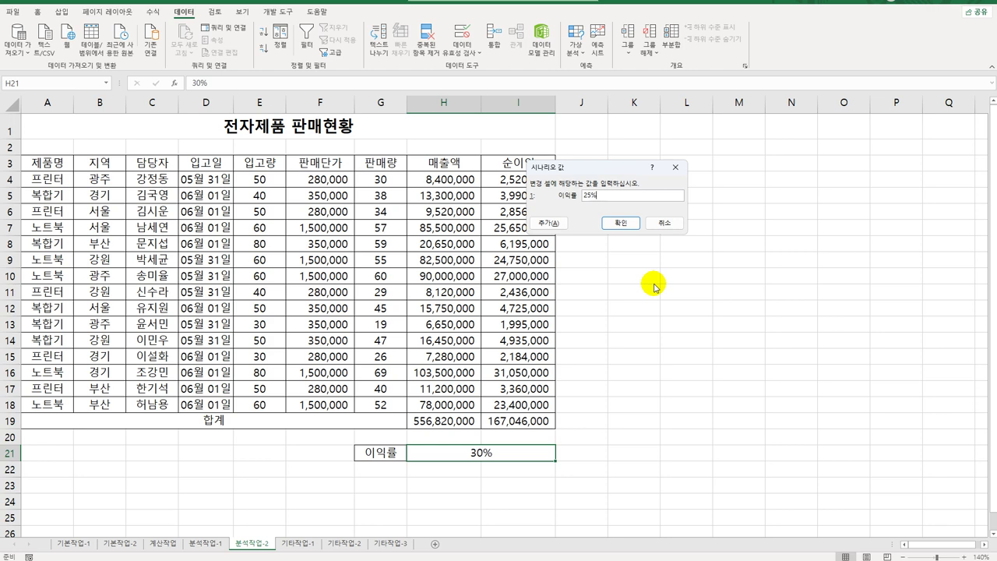
click(628, 224)
Create a 시나리오 요약 report with I19 as the result cell and view the report sheet.
click(662, 199)
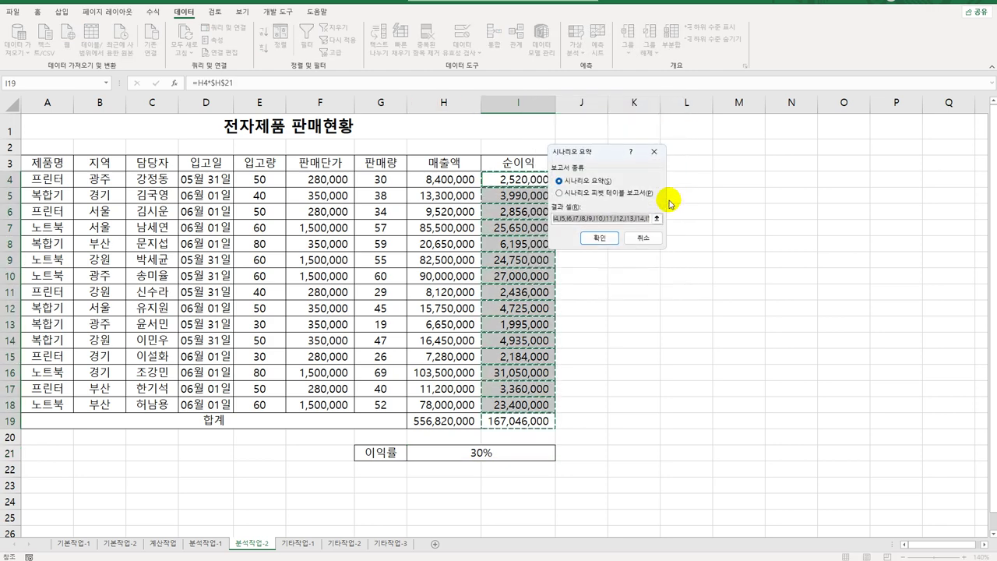
click(514, 425)
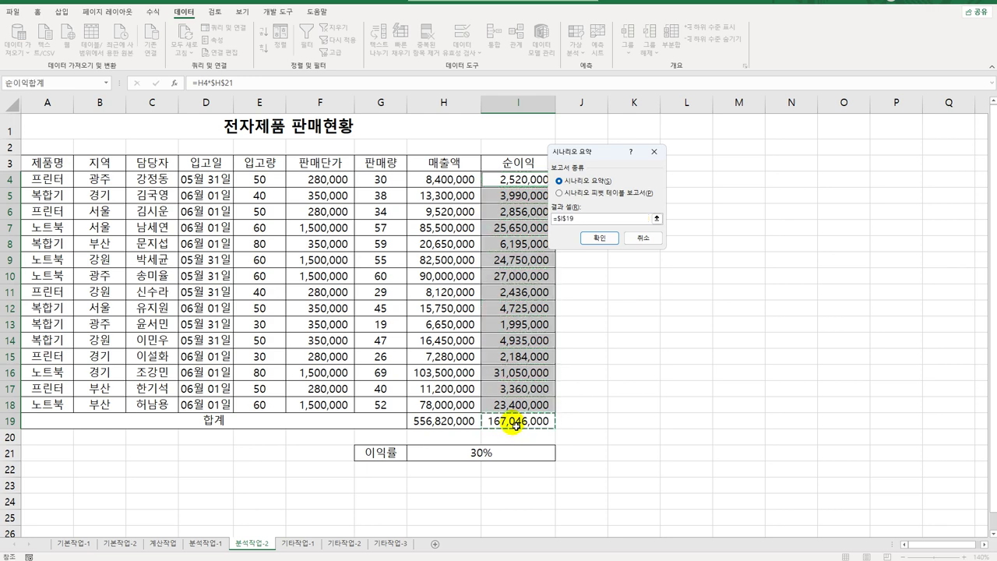
click(616, 240)
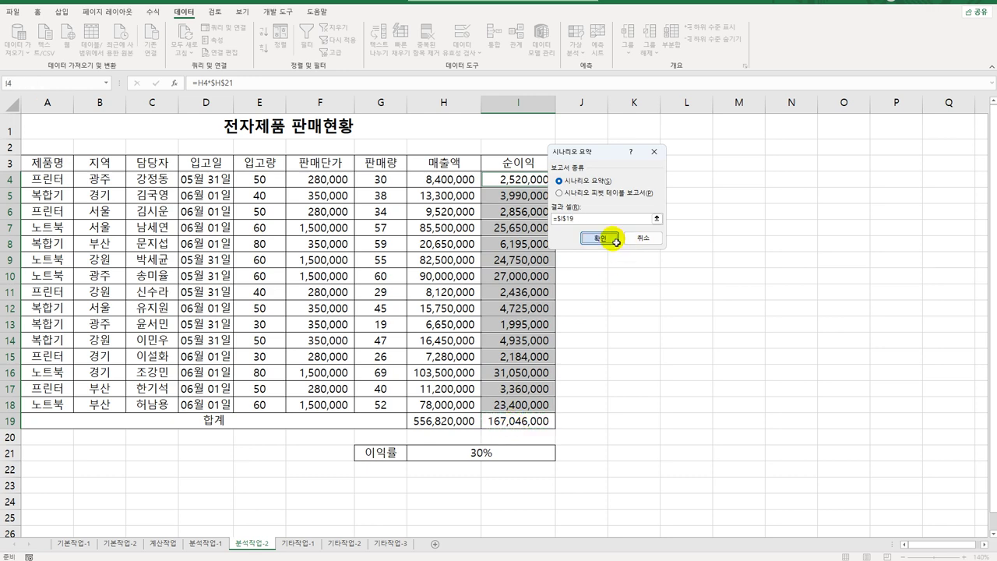
click(313, 543)
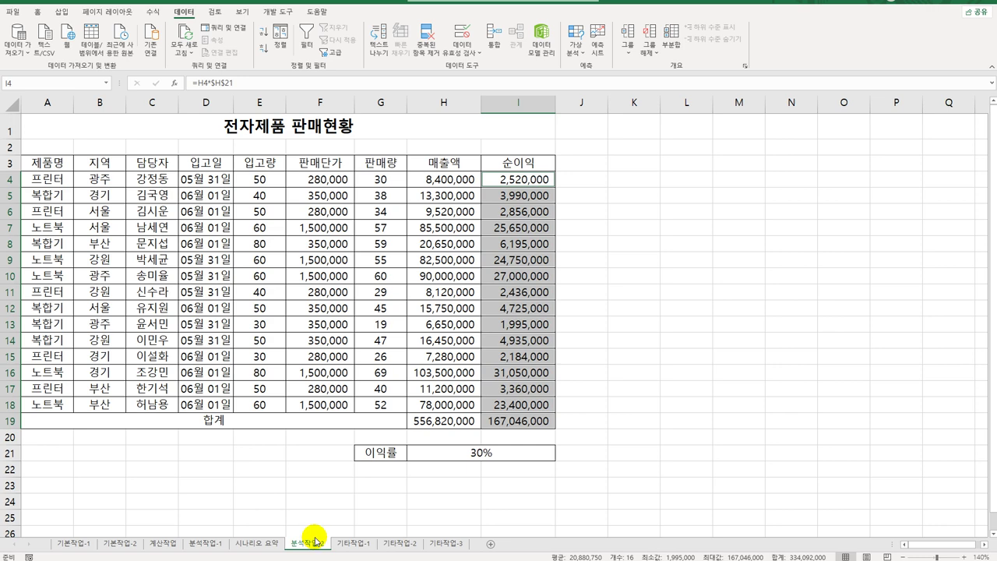
click(259, 545)
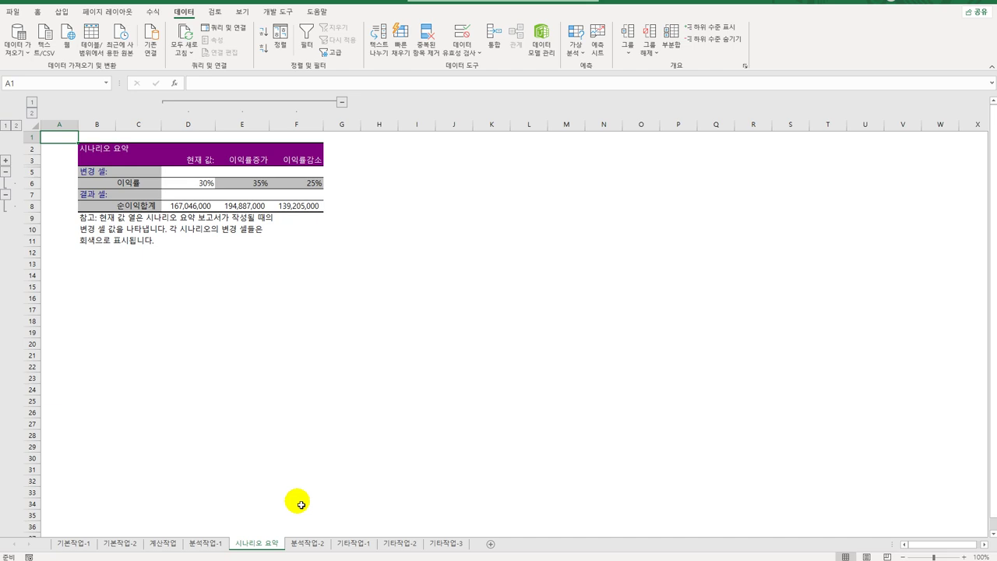
On the 기타작업-1 sheet, delete the 기술부 series from the stacked column chart.
click(356, 543)
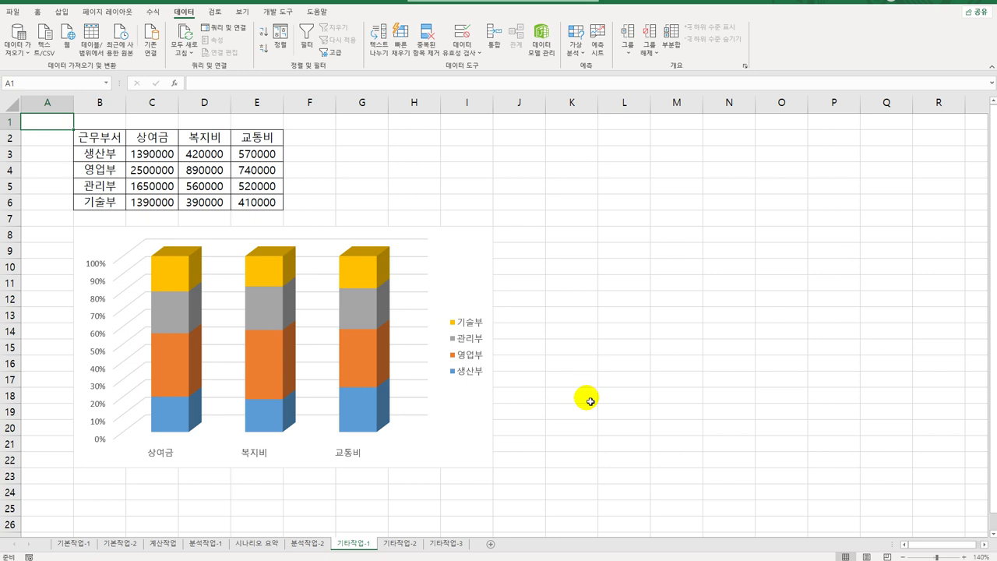
click(371, 274)
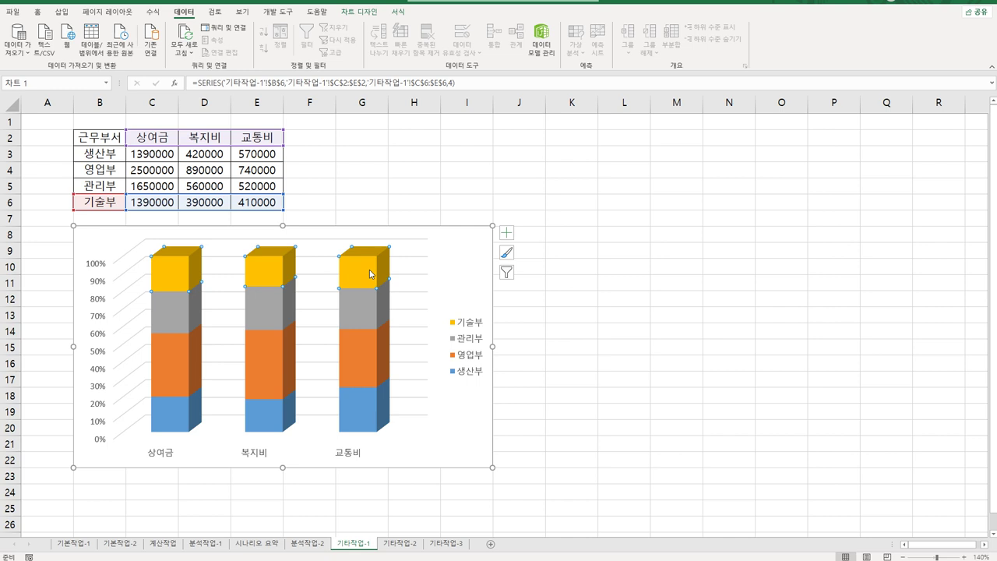
key(Delete)
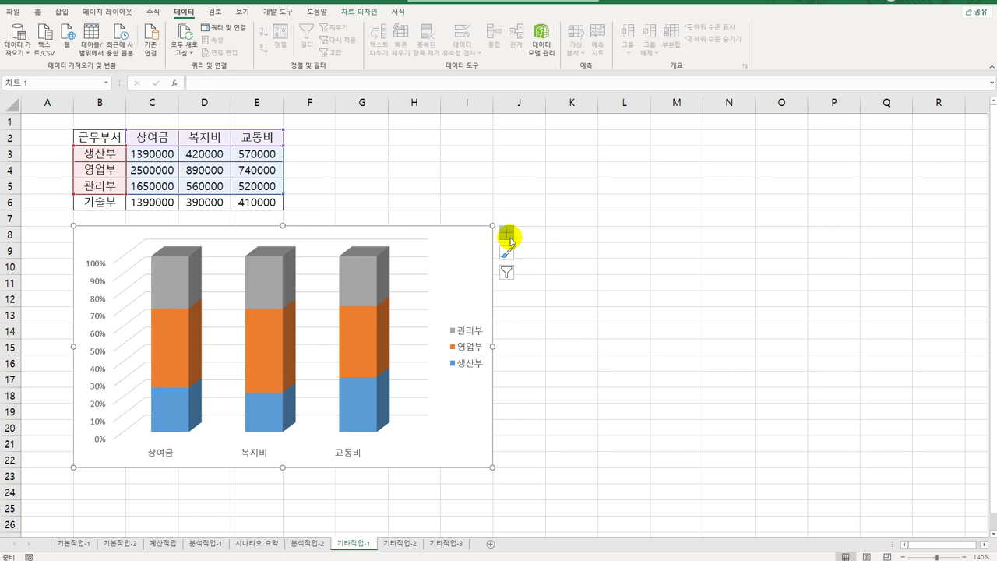
Move the chart legend to the 아래쪽 position.
click(510, 239)
click(595, 309)
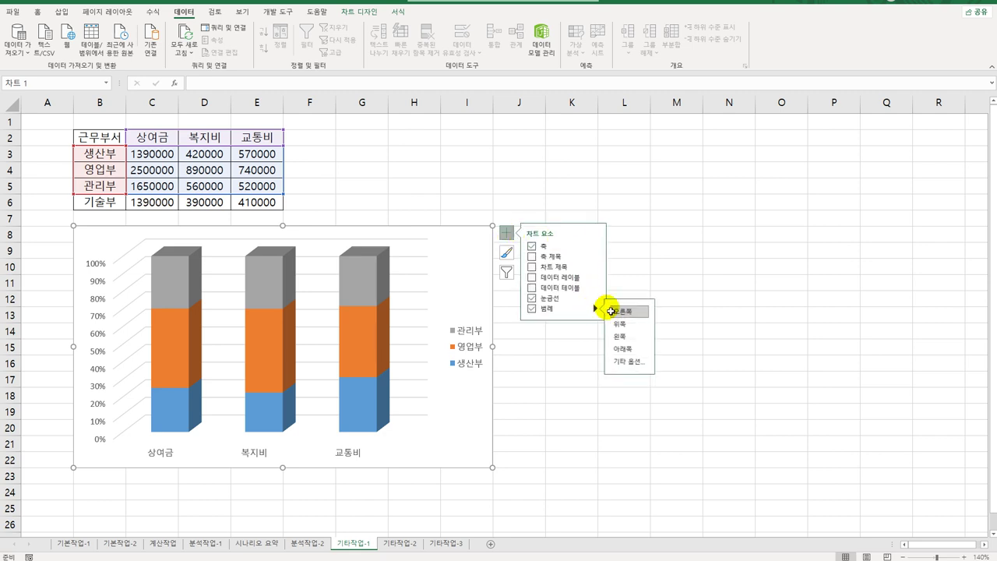
click(645, 349)
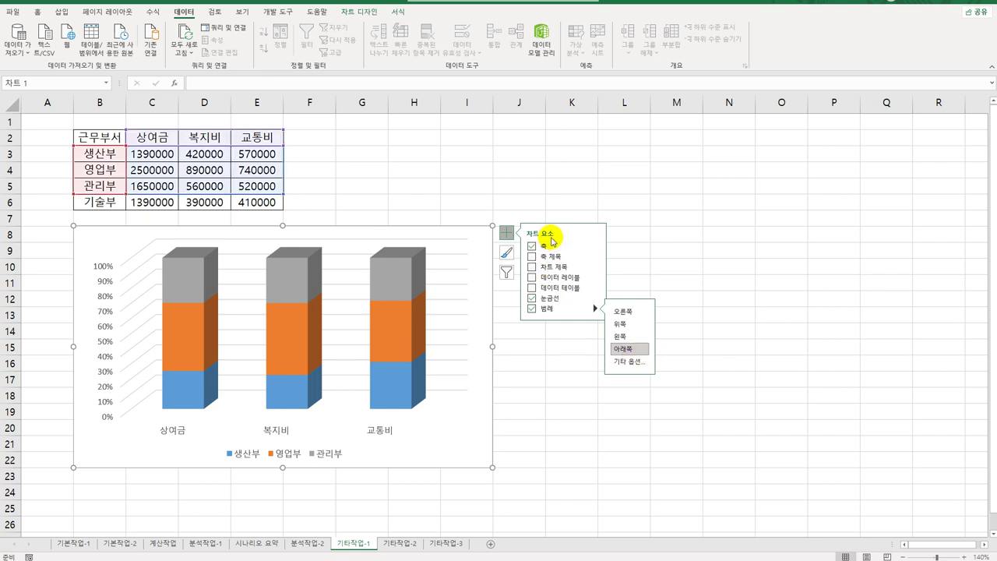
Add a chart title reading 근무부서별 상여금 외 현황.
click(561, 269)
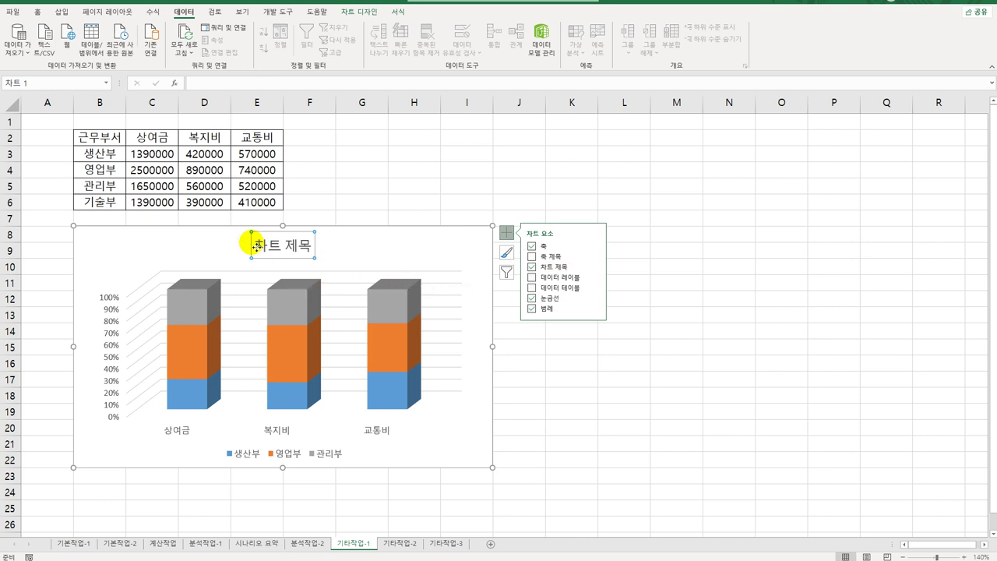
drag(254, 243, 320, 252)
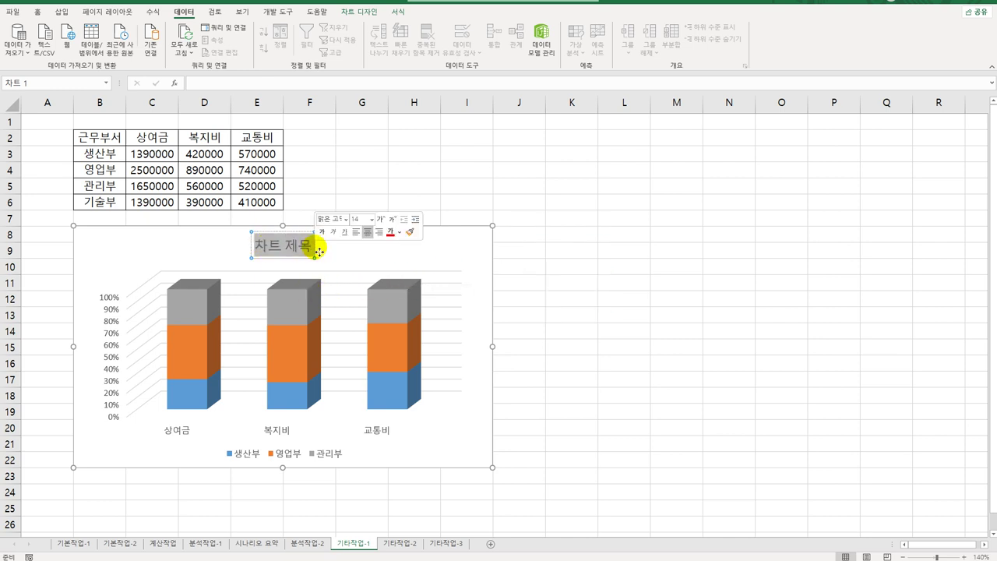
text(근무붓)
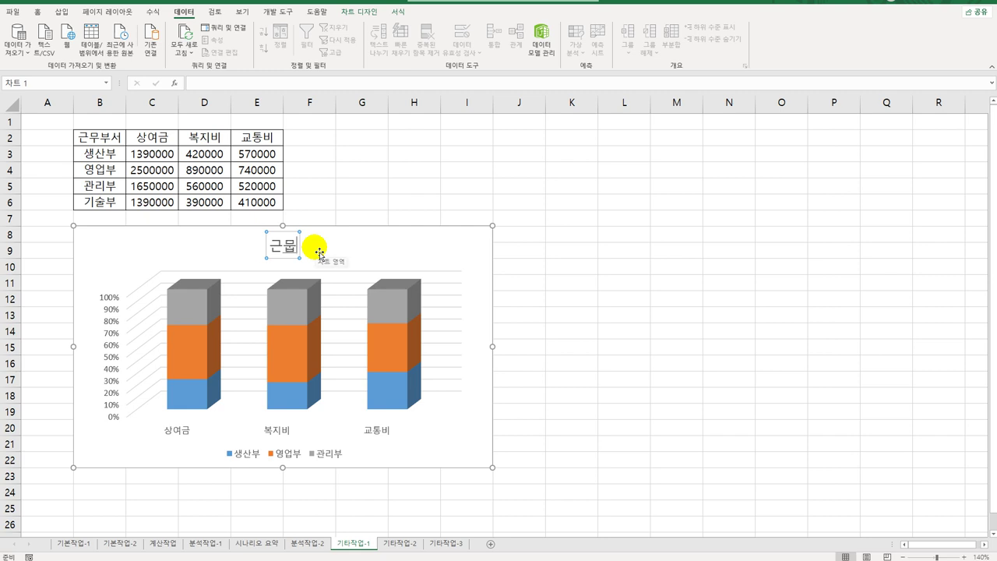
text(서별)
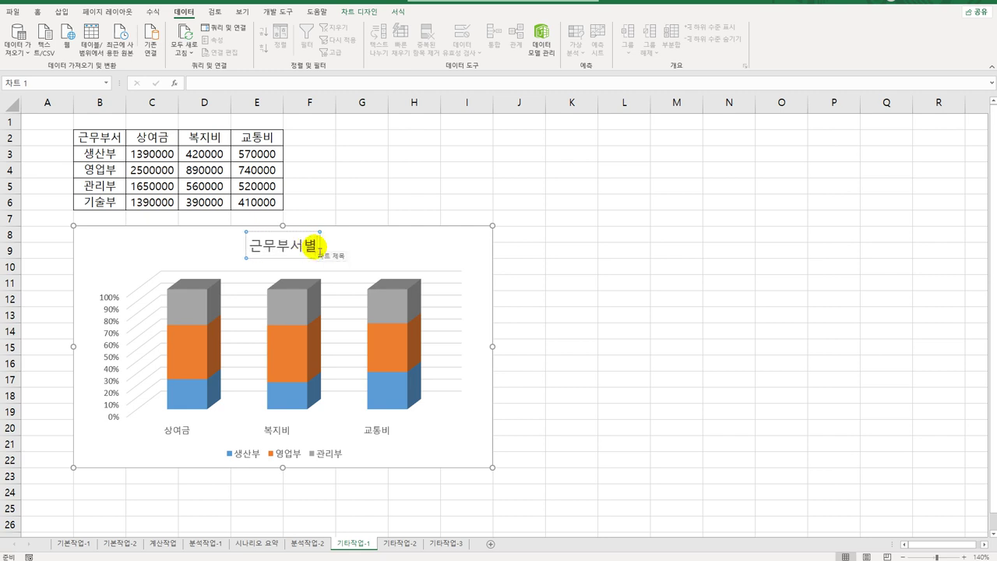
text( 상여금외)
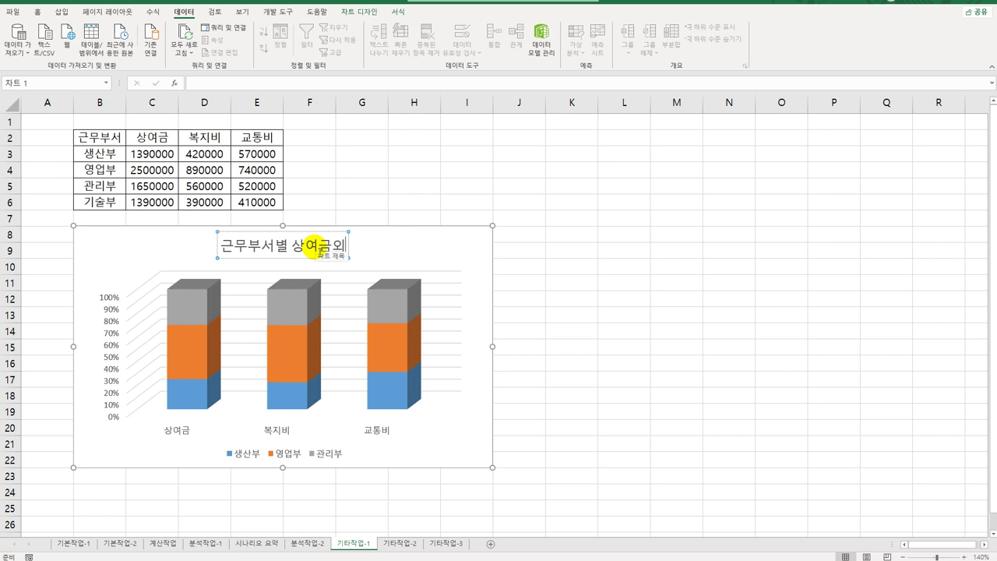
click(332, 246)
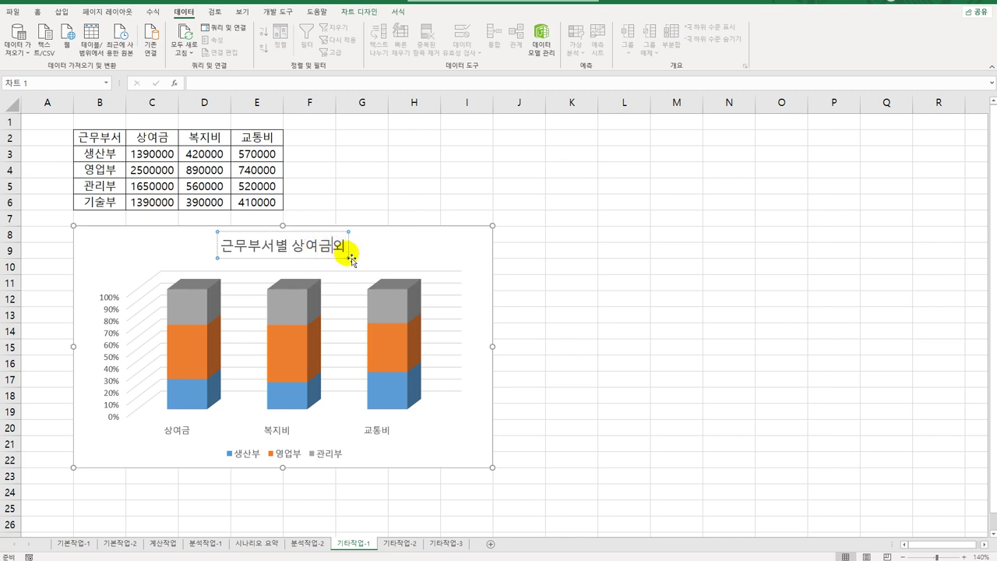
click(349, 248)
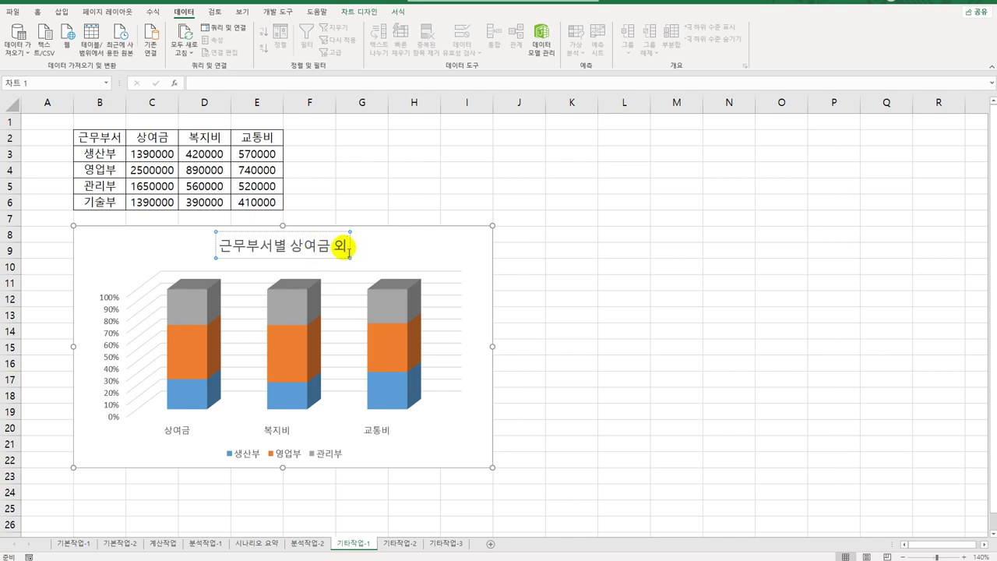
text(현황)
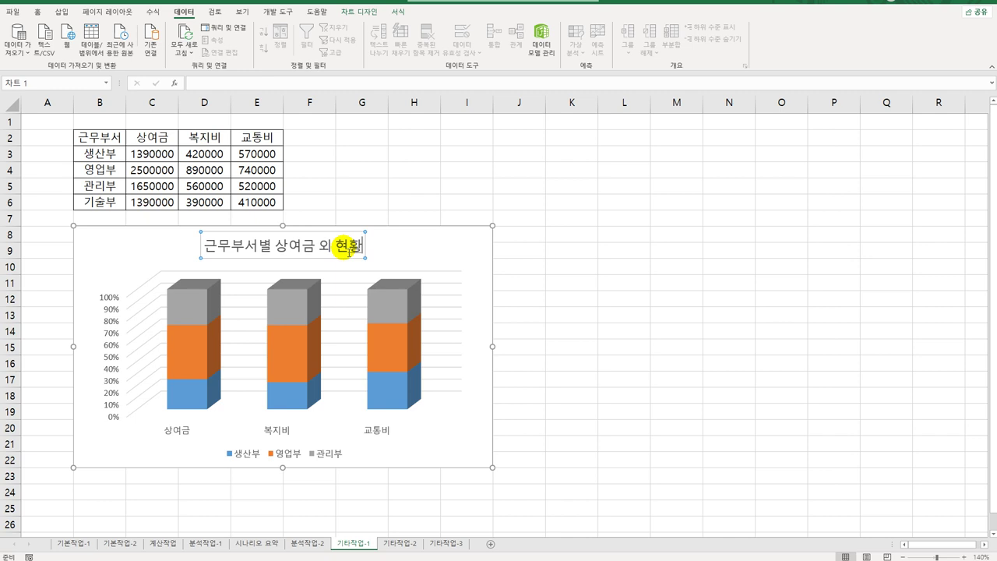
click(452, 249)
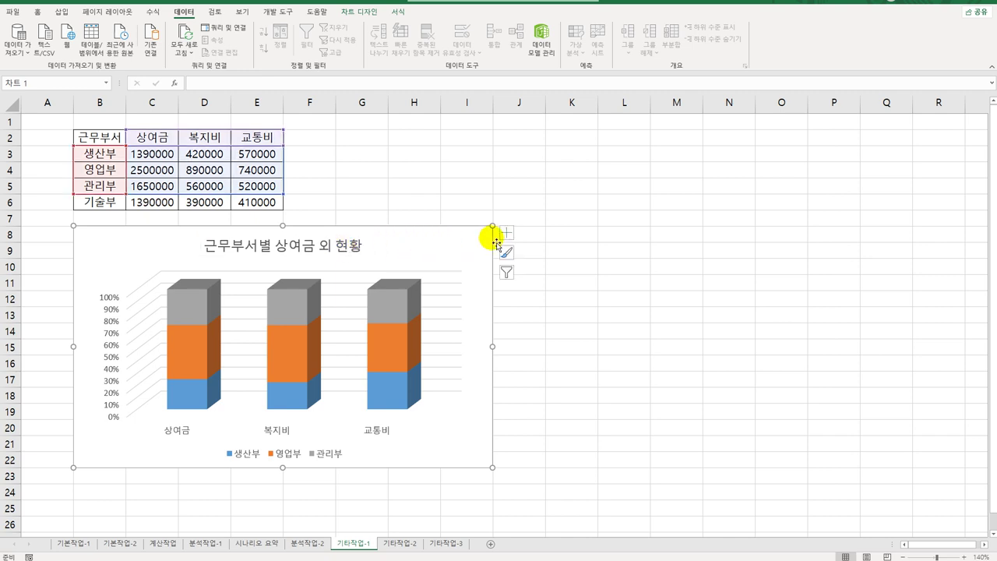
Add a 기본 세로 axis title to the chart with the text 백분율.
click(506, 232)
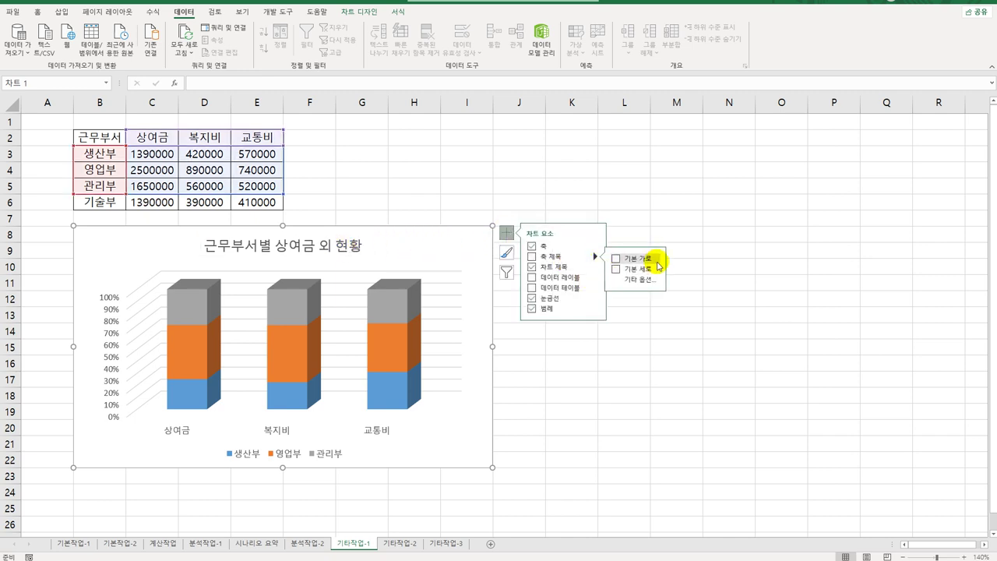
click(615, 269)
click(101, 347)
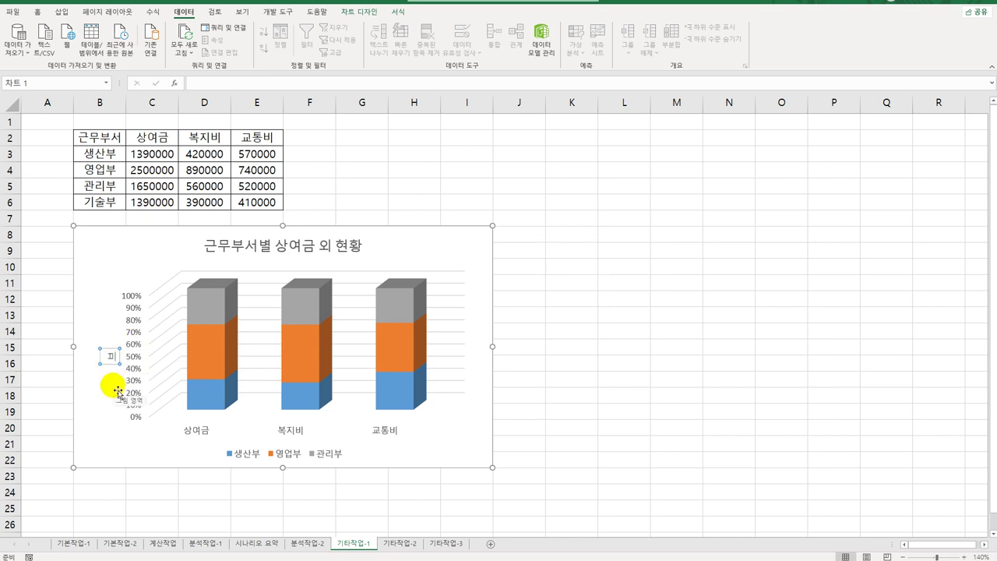
text(비율)
click(113, 379)
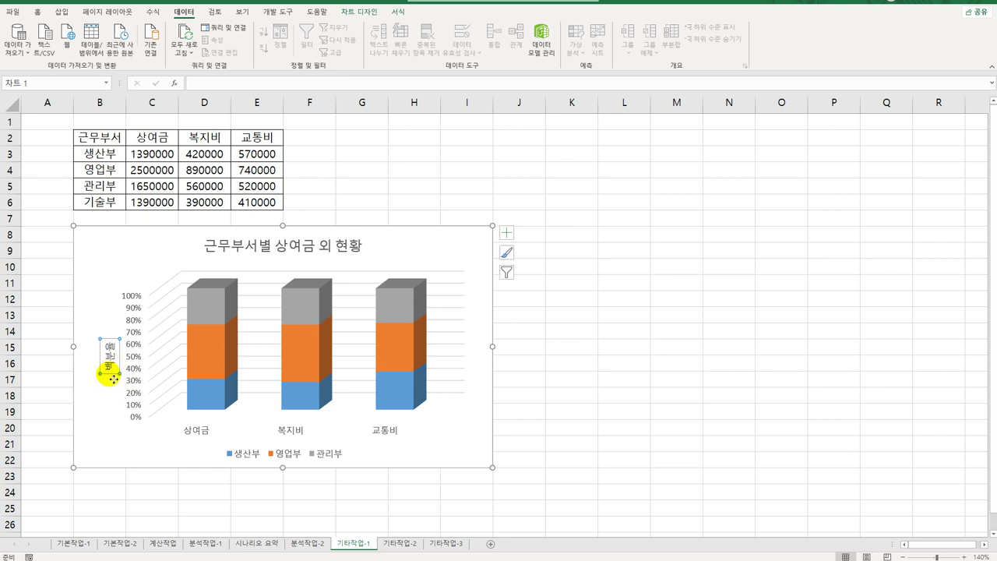
Try the 세로 text direction on the 백분율 axis title and settle on 스택형.
right_click(116, 371)
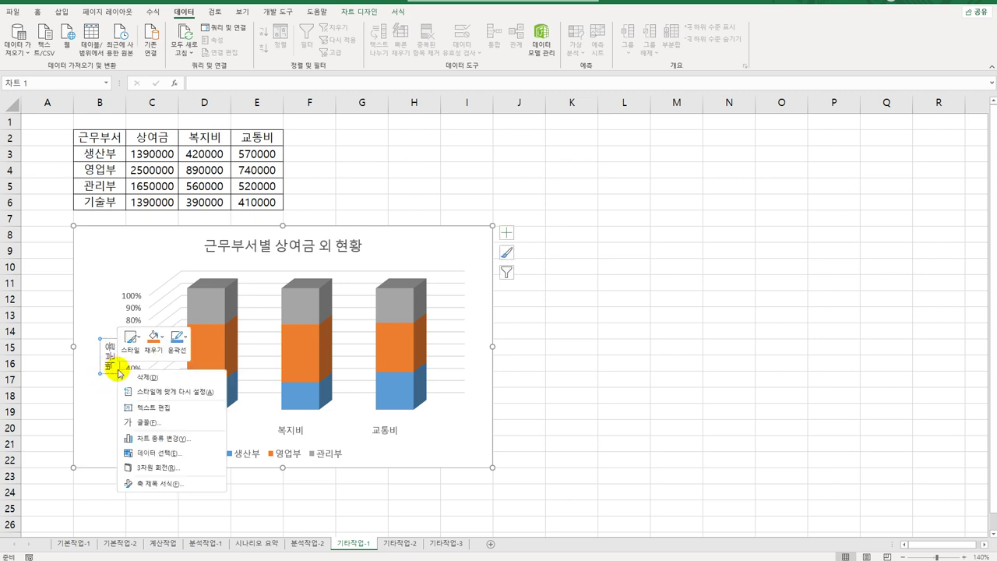
click(167, 489)
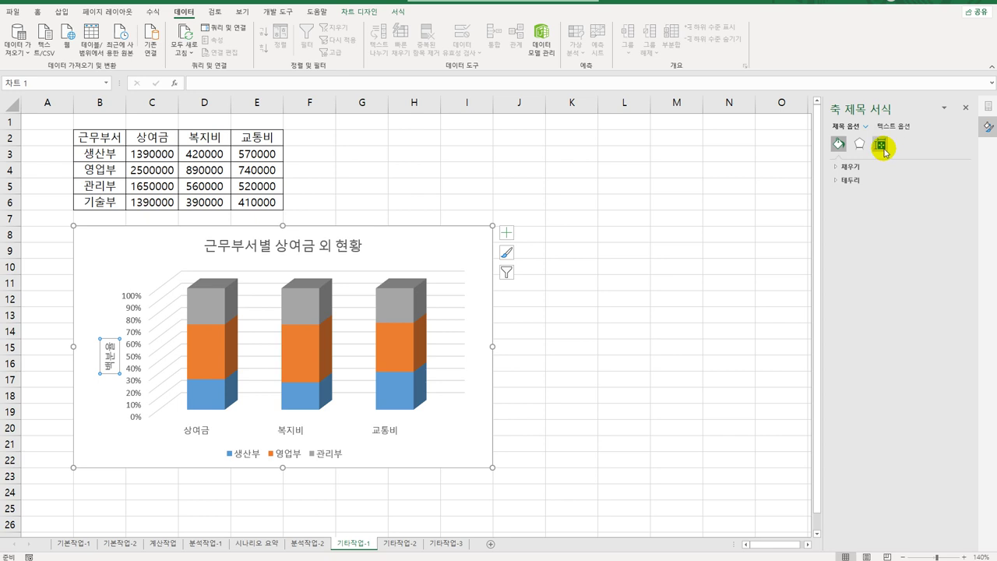
click(884, 148)
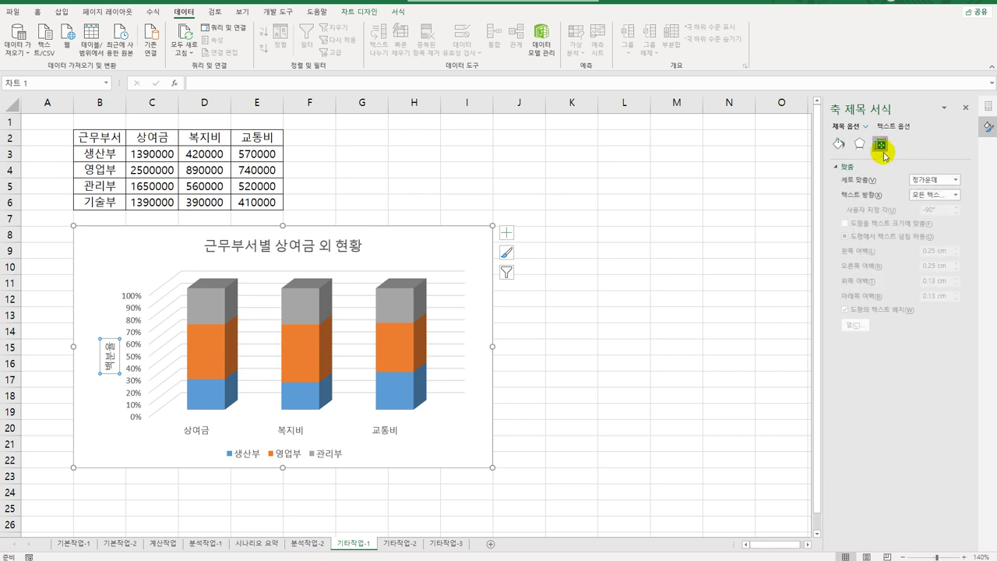
click(938, 195)
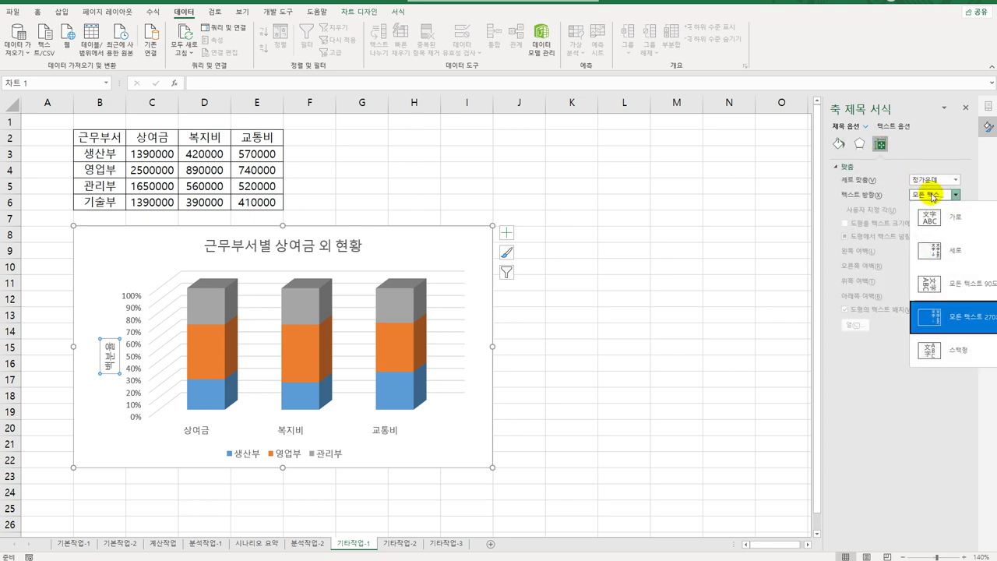
click(939, 251)
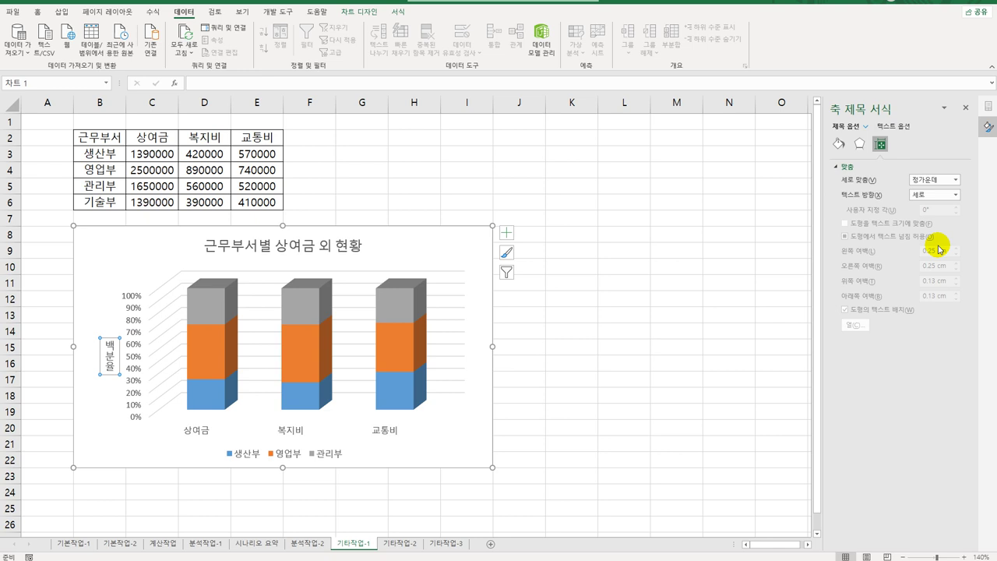
click(955, 195)
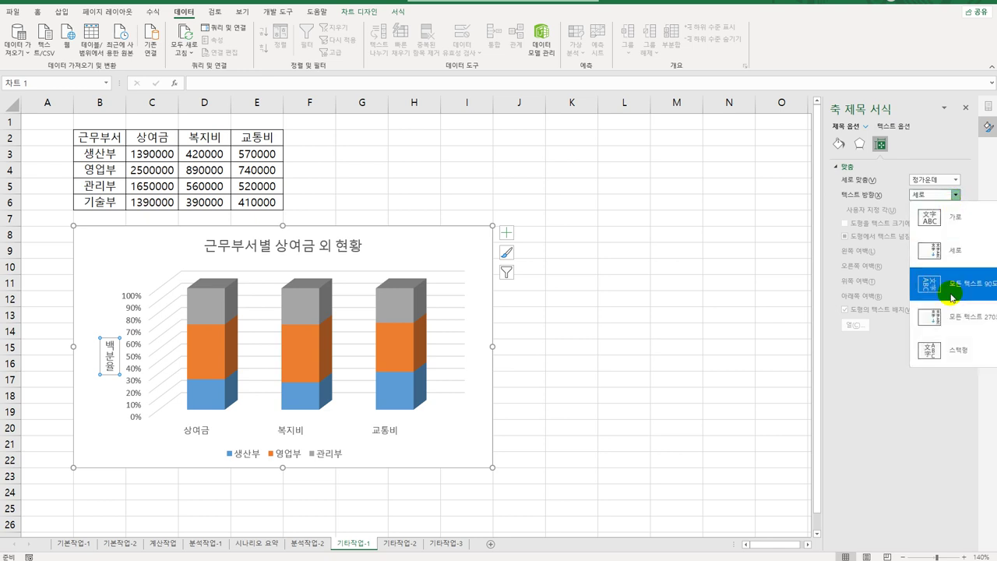
click(949, 352)
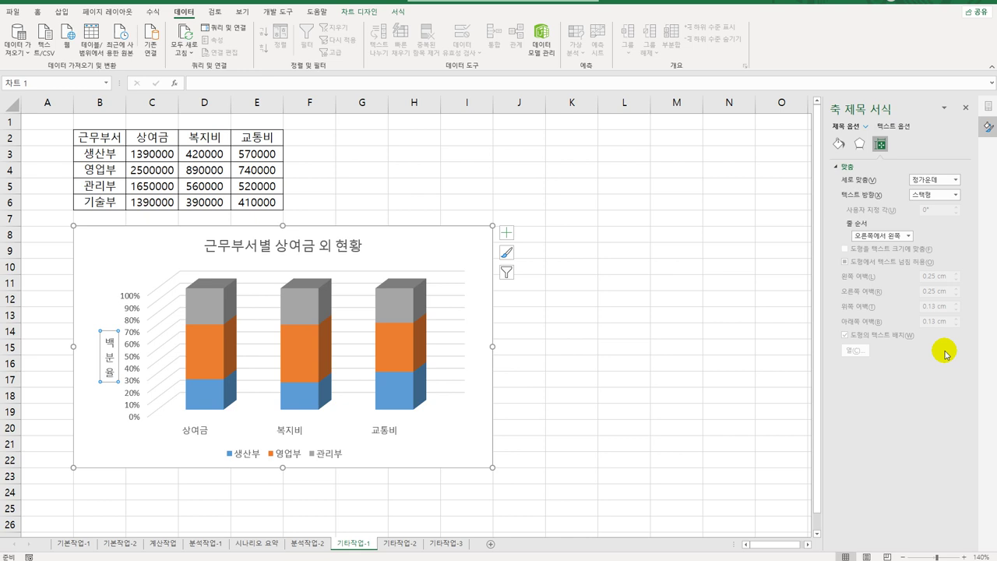
Remove the 기본 주 가로 gridlines from the chart.
click(507, 233)
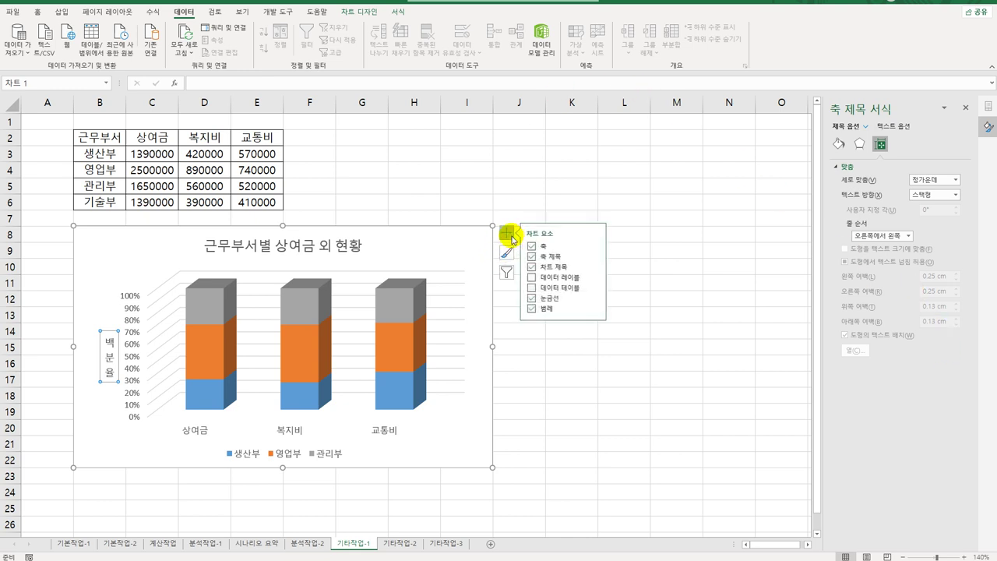
click(596, 299)
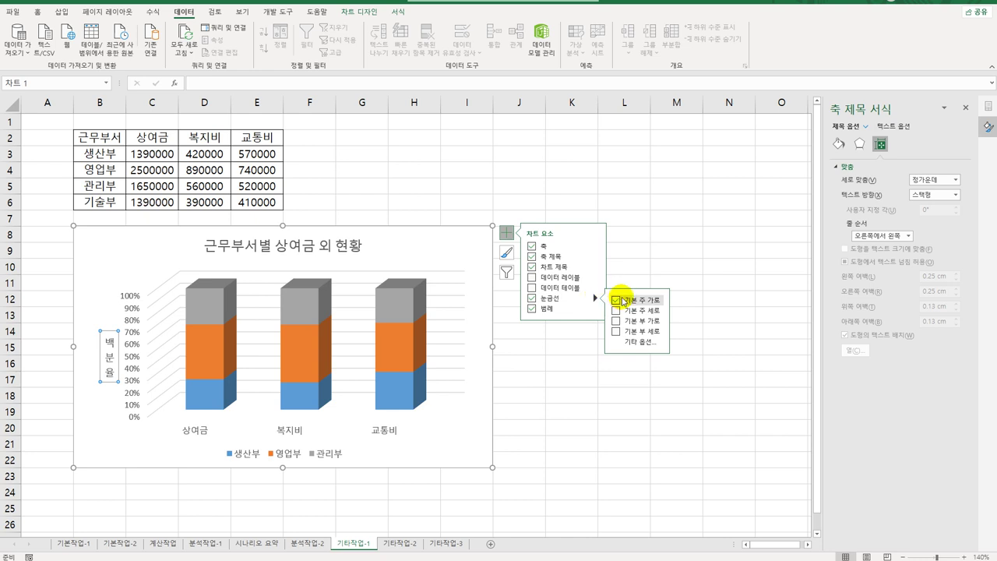
click(617, 300)
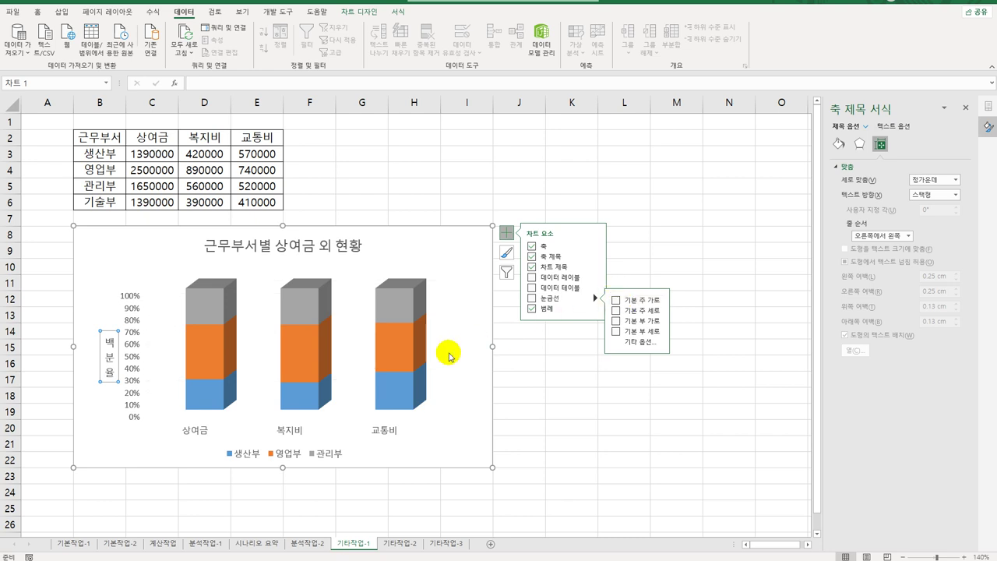
Set the chart's 3차원 회전 X rotation to 50°.
click(439, 295)
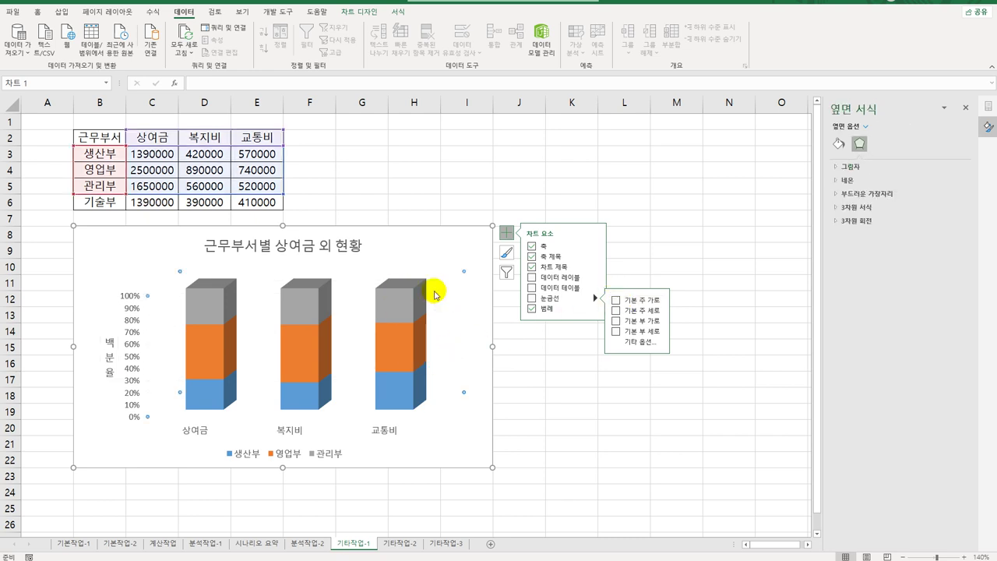
right_click(427, 288)
click(479, 356)
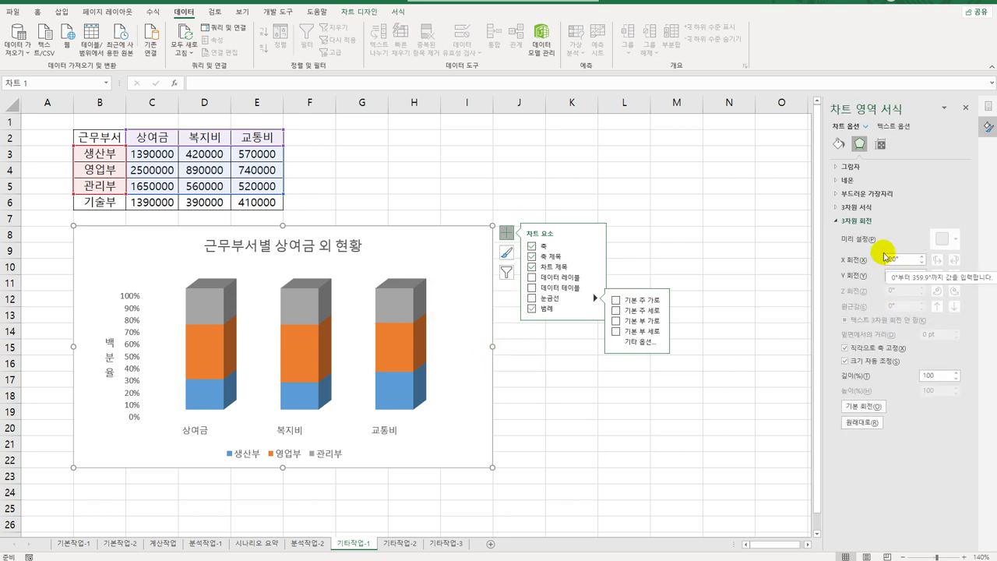
click(854, 262)
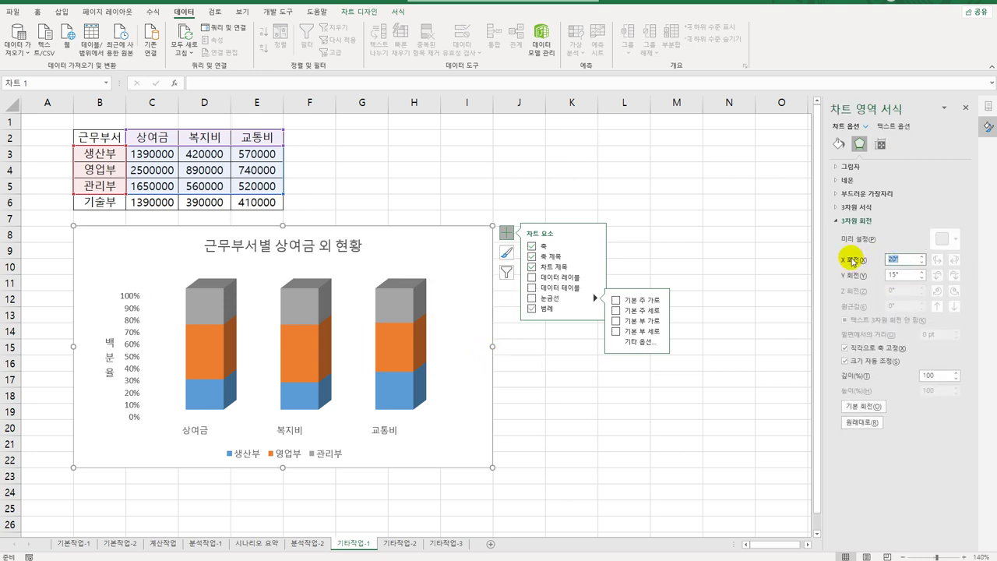
text(50)
key(Return)
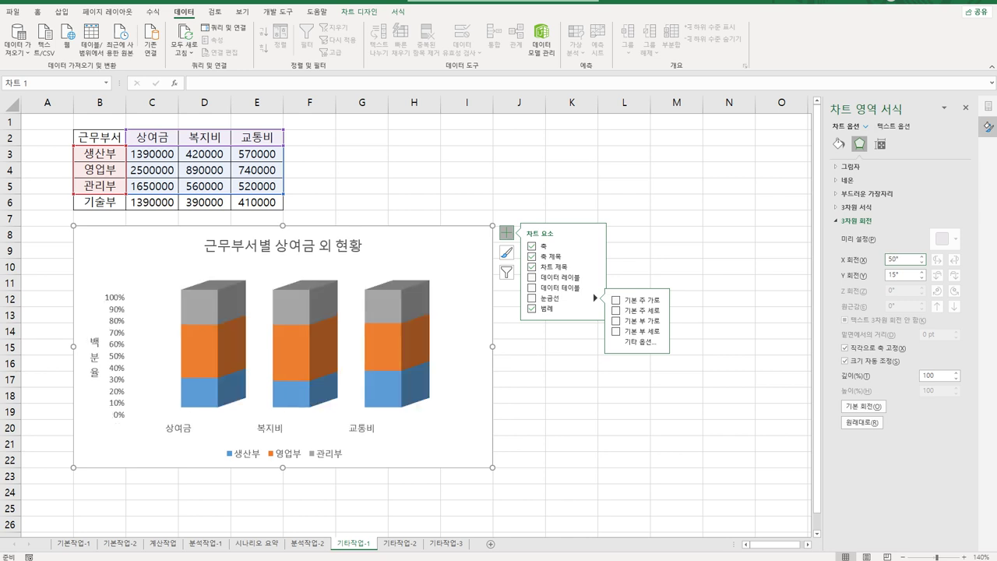
Add data labels to the 영업부 series only.
click(217, 348)
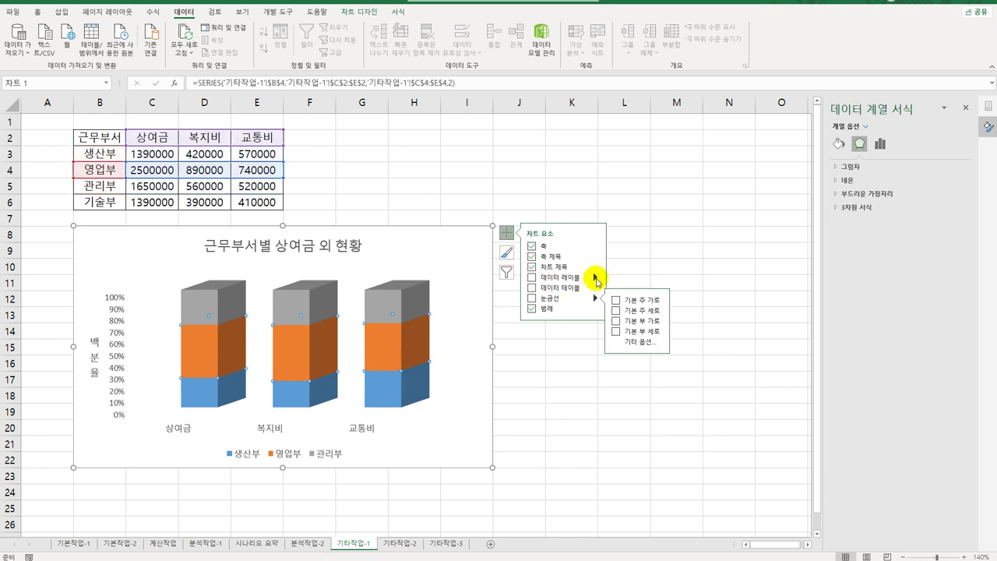
click(596, 276)
click(651, 301)
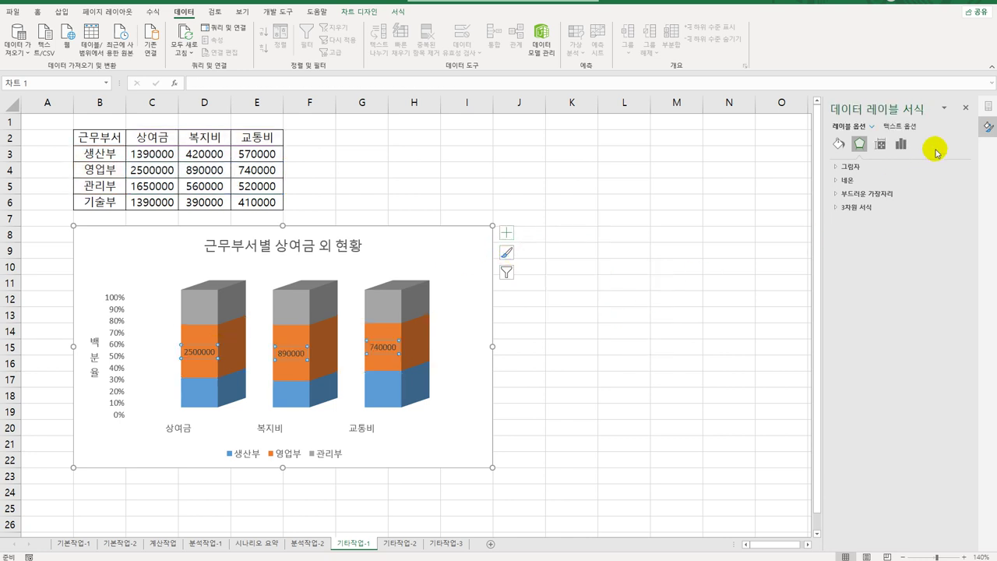
Try combinations of 계열 이름 and 항목 이름 in the 영업부 data labels, ending with both shown alongside 값.
click(901, 144)
click(885, 167)
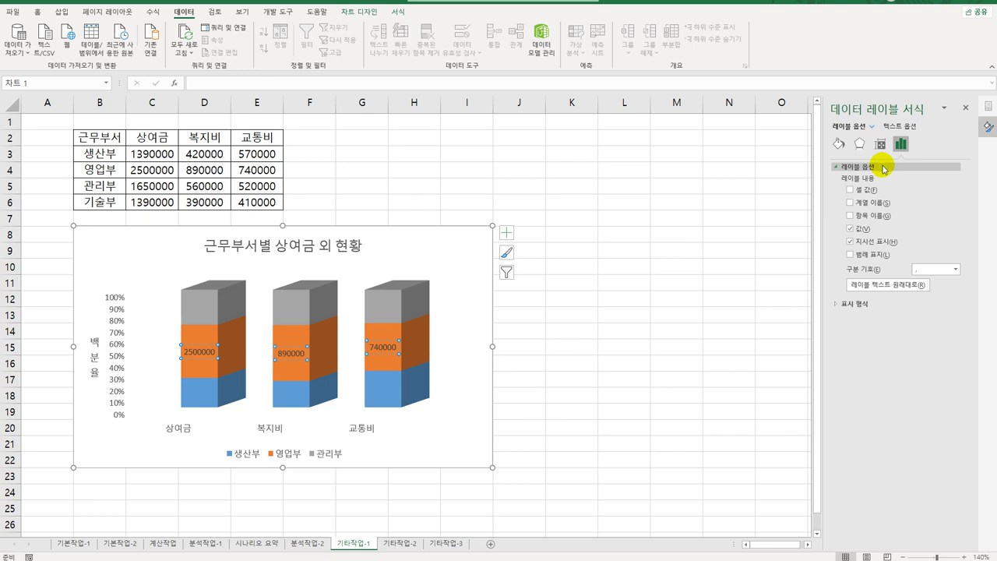
click(851, 203)
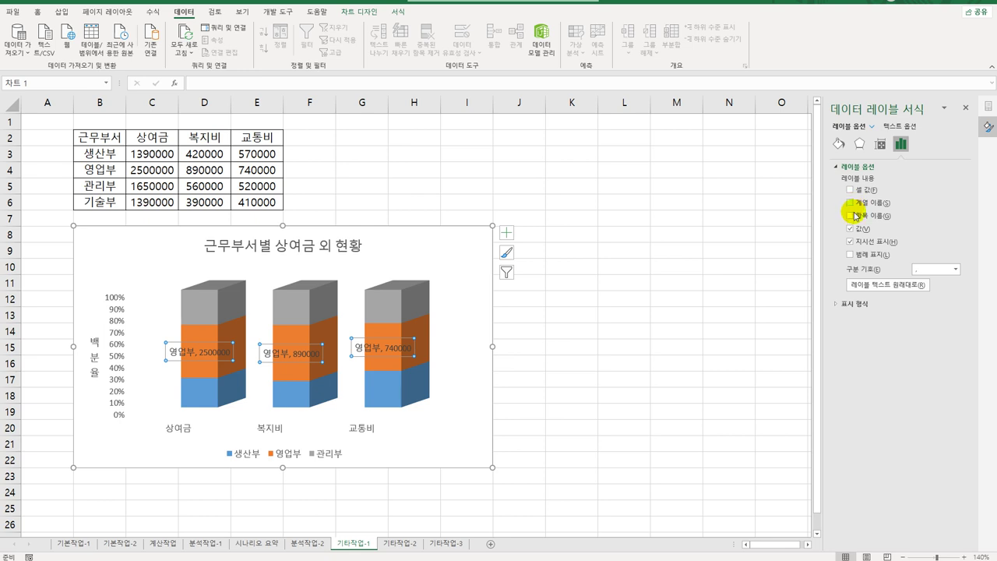
click(852, 206)
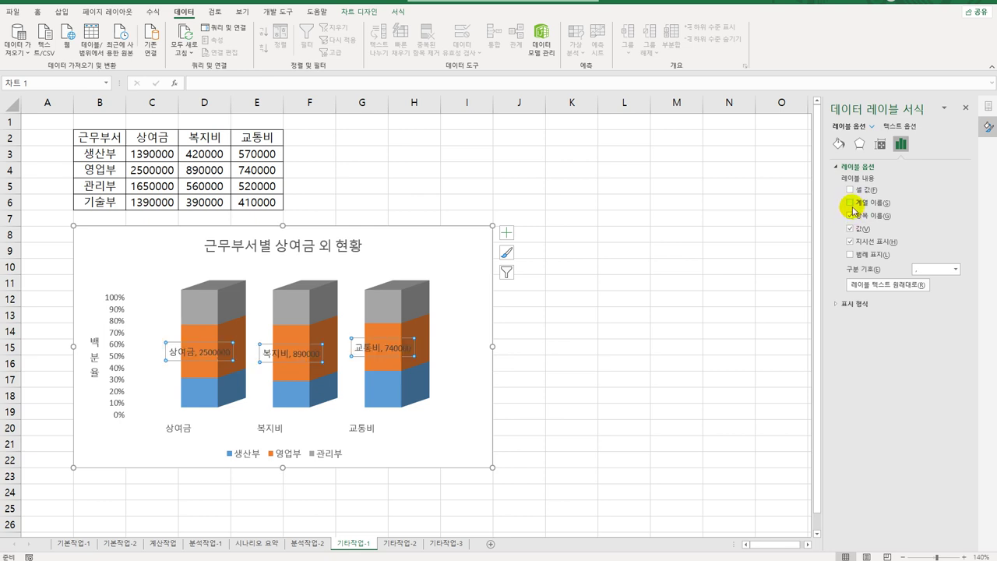
click(851, 203)
click(851, 204)
click(852, 216)
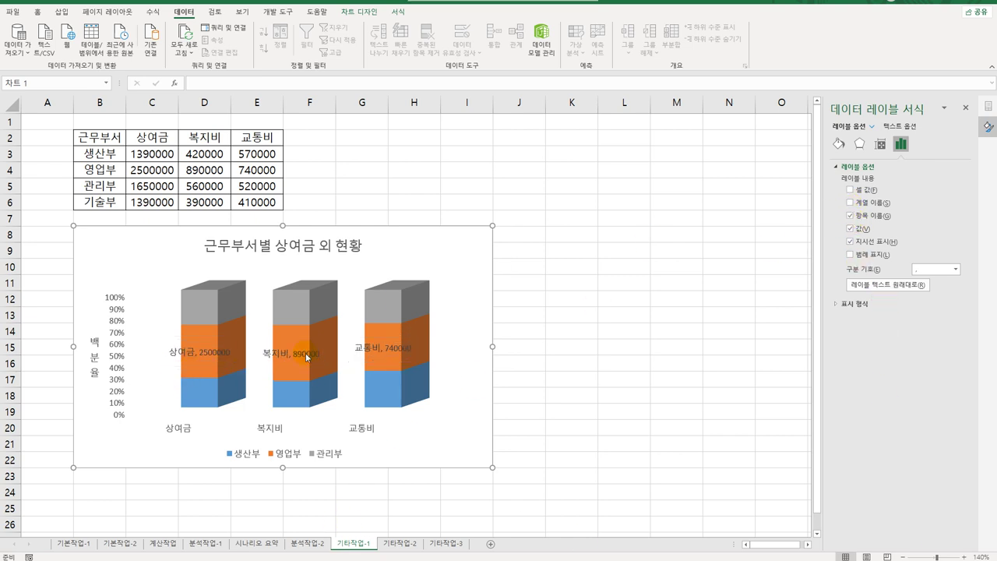
click(852, 216)
click(850, 202)
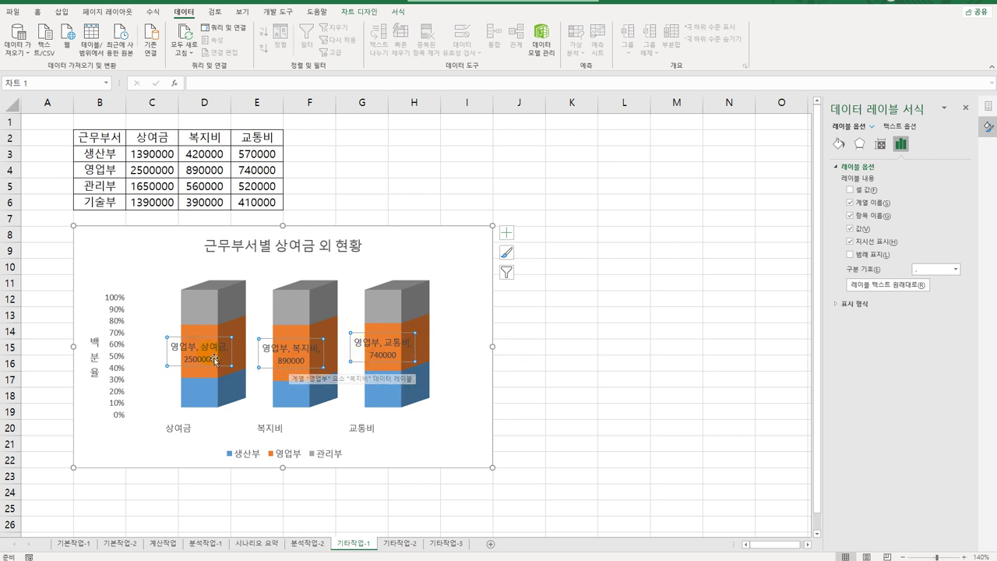
Remove 항목 이름 from the 영업부 data labels, keeping 계열 이름 and 값.
click(851, 216)
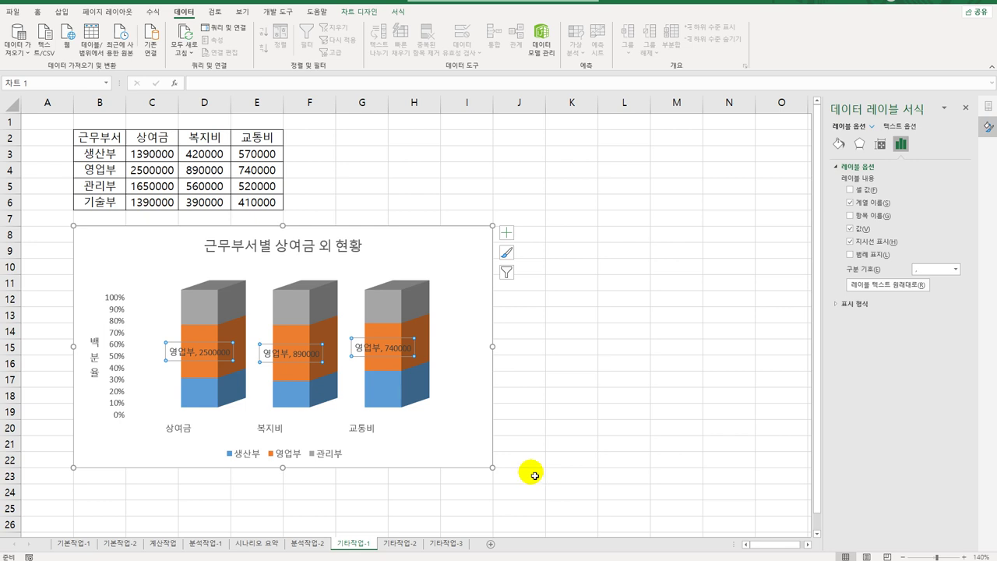
Apply the shape style 미세 효과 - 회색, 강조 3 to the chart's 밑면.
click(350, 412)
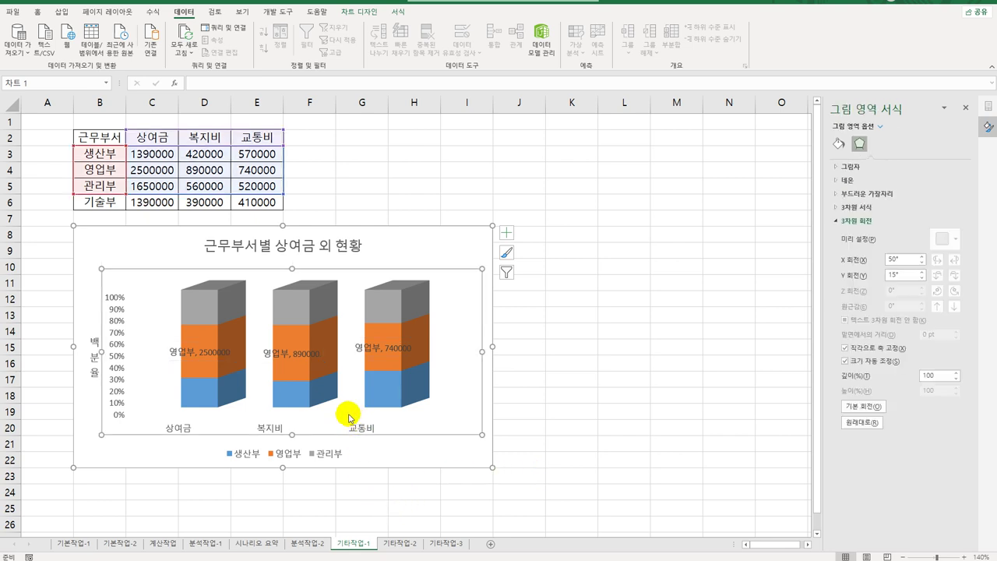
click(335, 402)
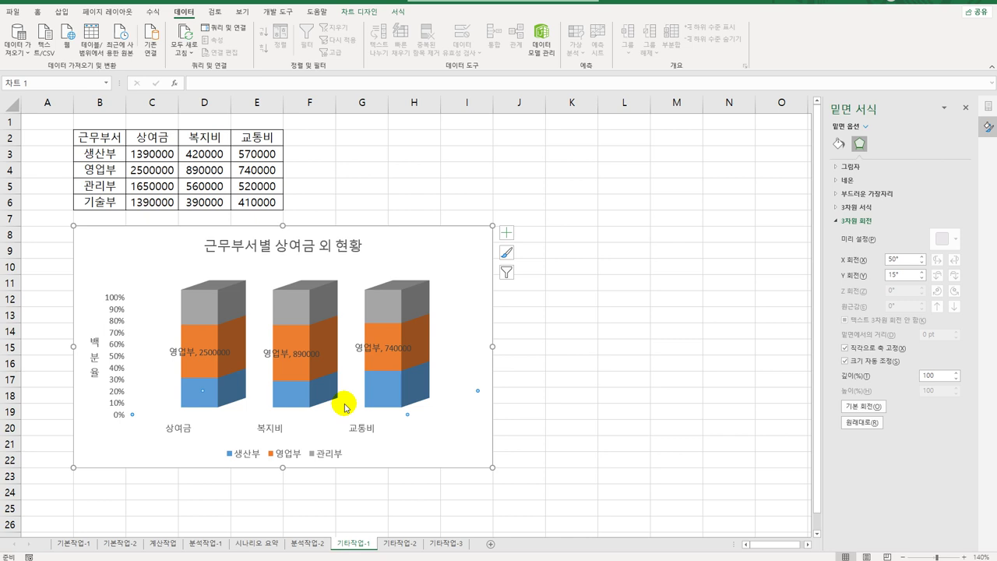
click(398, 14)
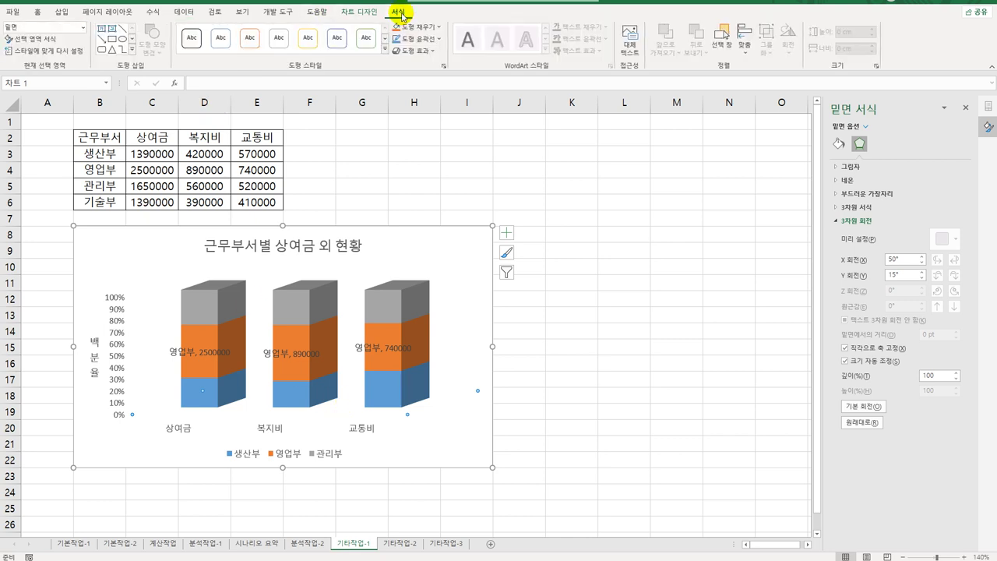
click(83, 29)
click(42, 71)
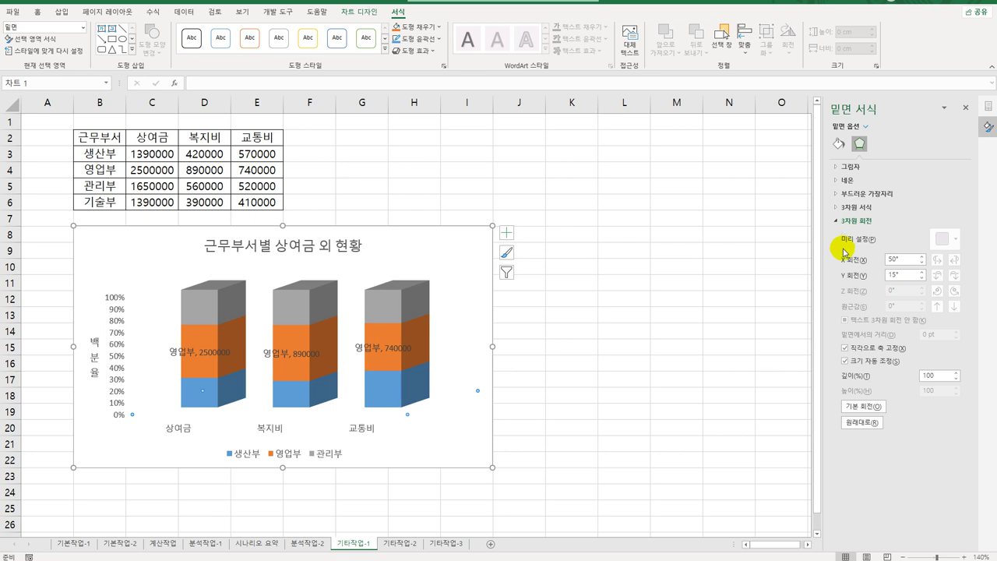
click(384, 49)
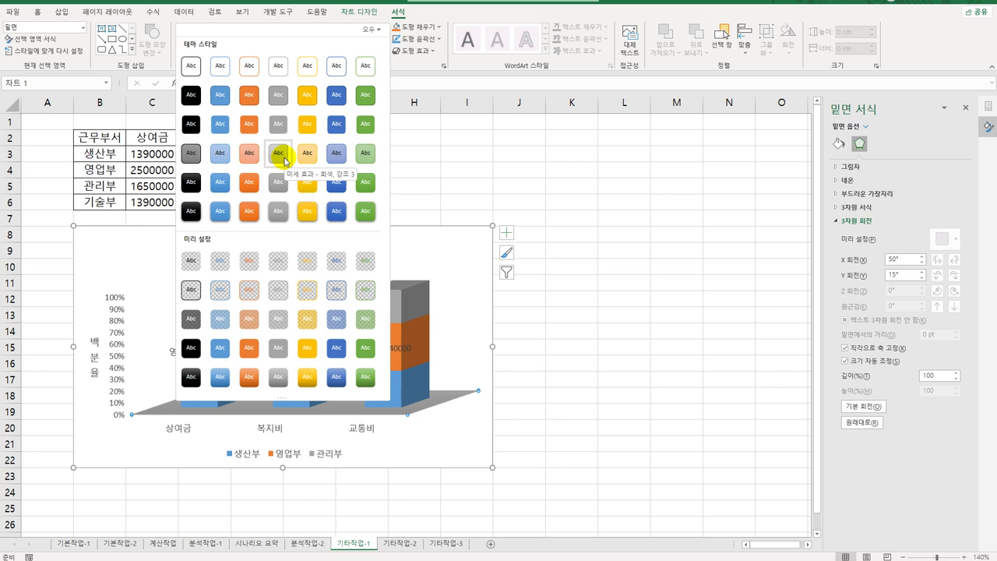
click(282, 157)
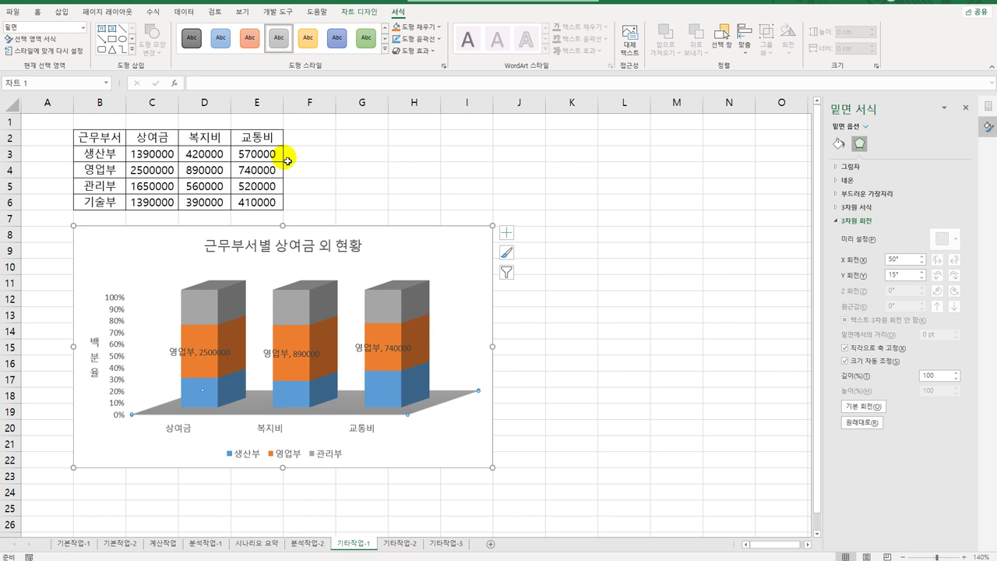
Give the chart area's border 둥근 모서리.
click(469, 243)
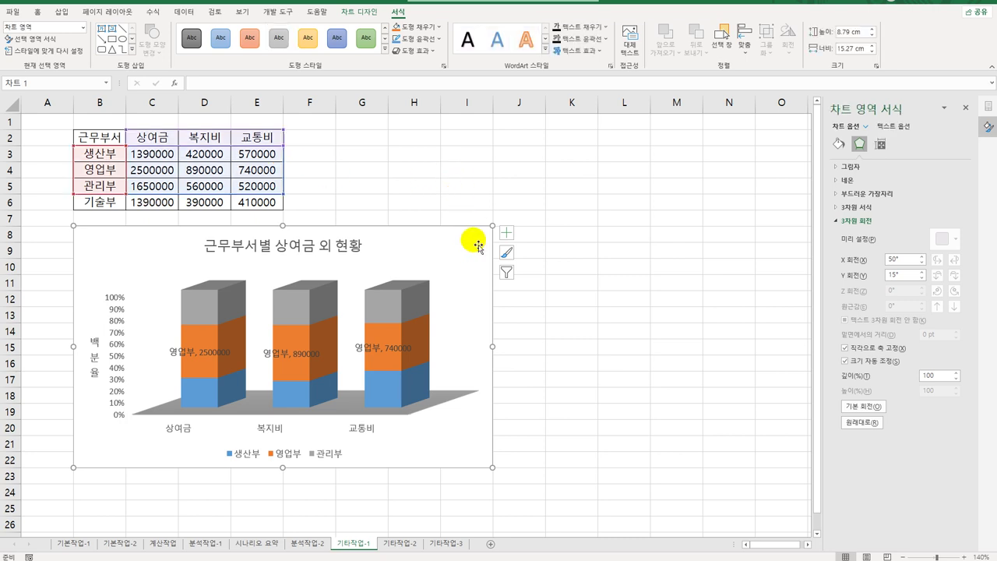
click(839, 145)
click(845, 180)
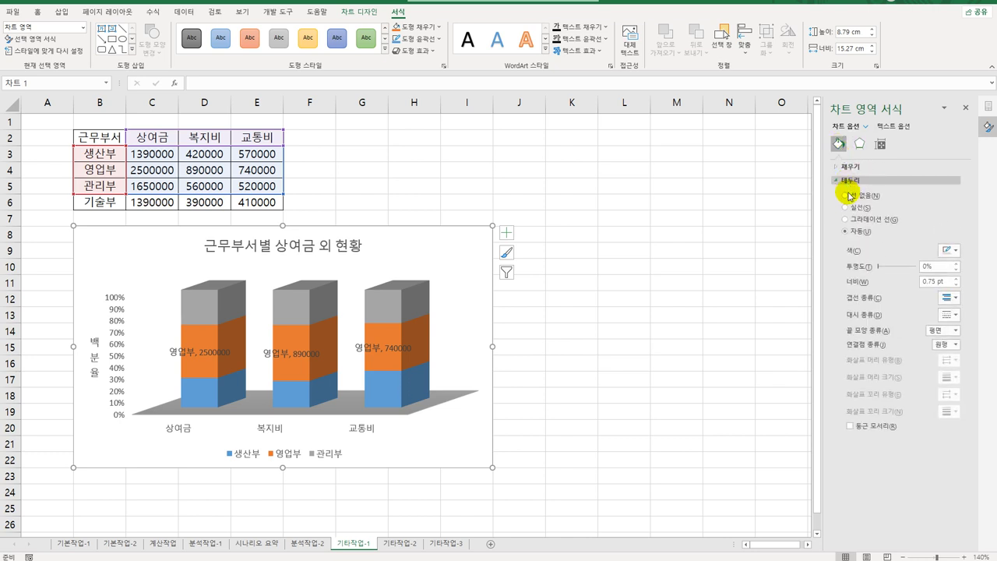
click(863, 428)
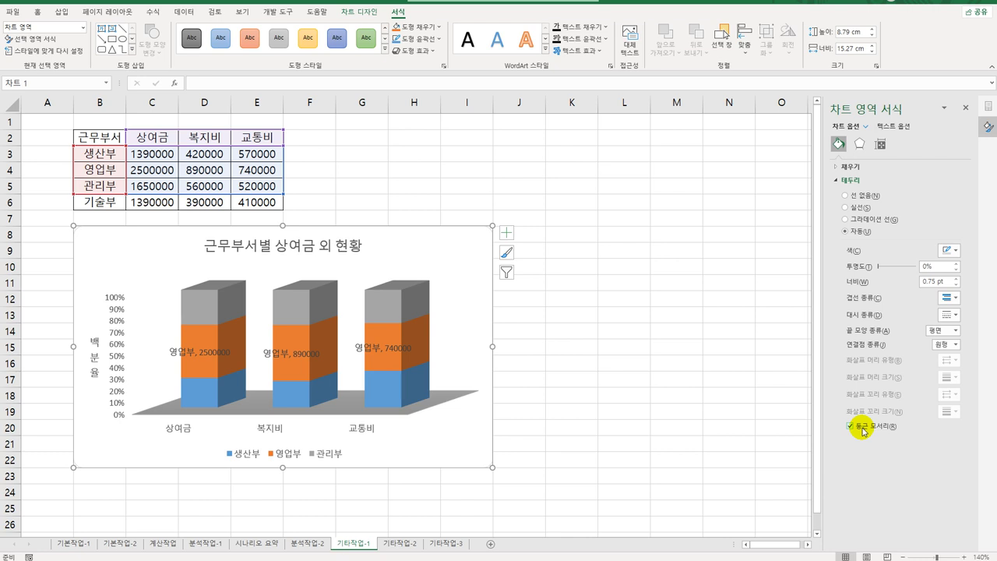
click(569, 477)
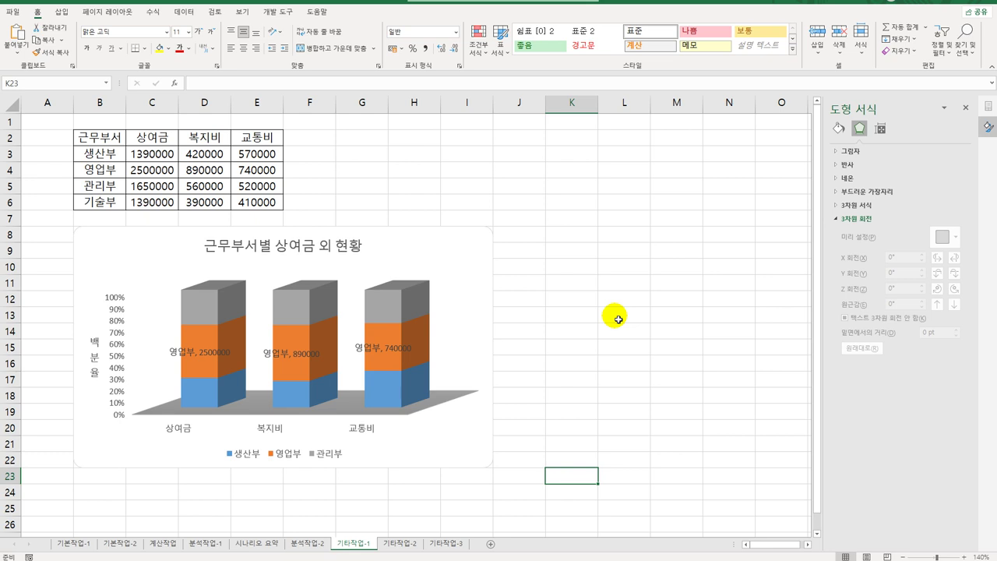
On sheet 기타작업-2, insert a form control button covering cells G2:H3.
click(402, 543)
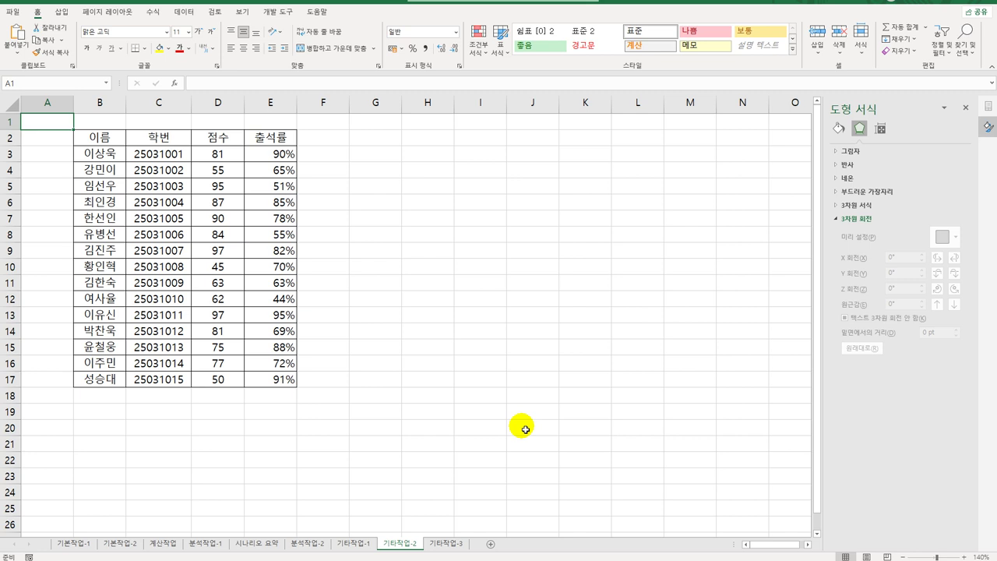
click(451, 406)
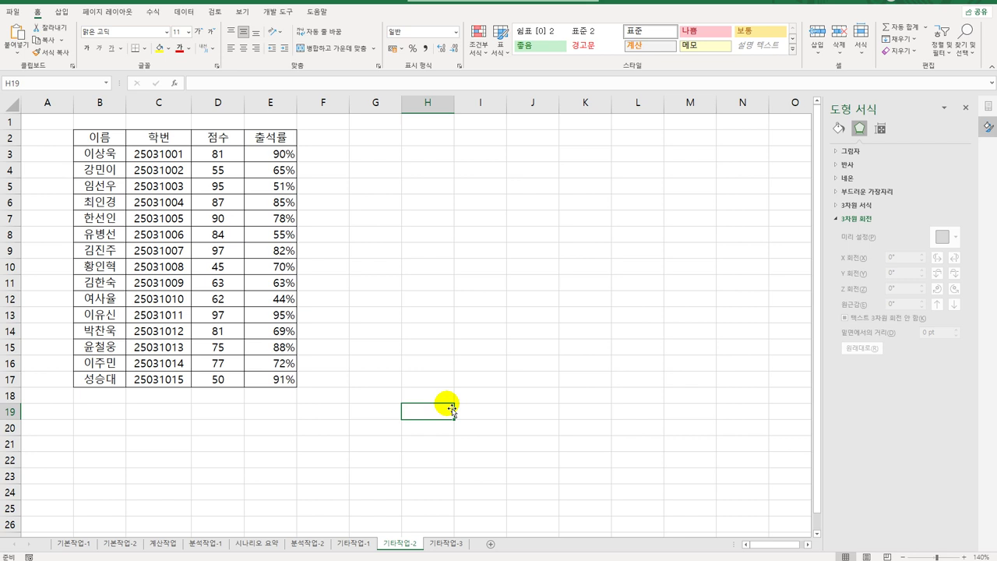
click(273, 11)
click(216, 51)
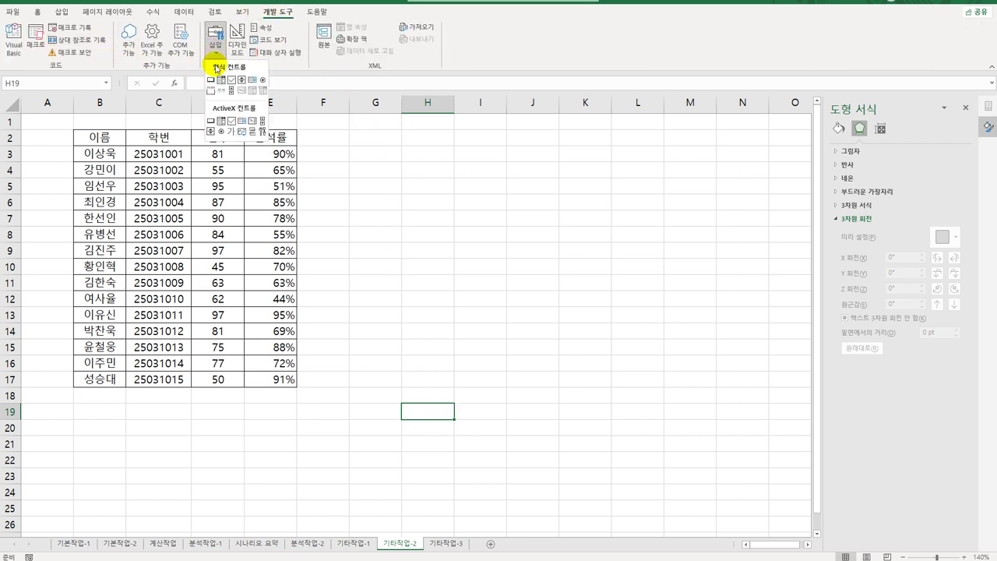
click(213, 80)
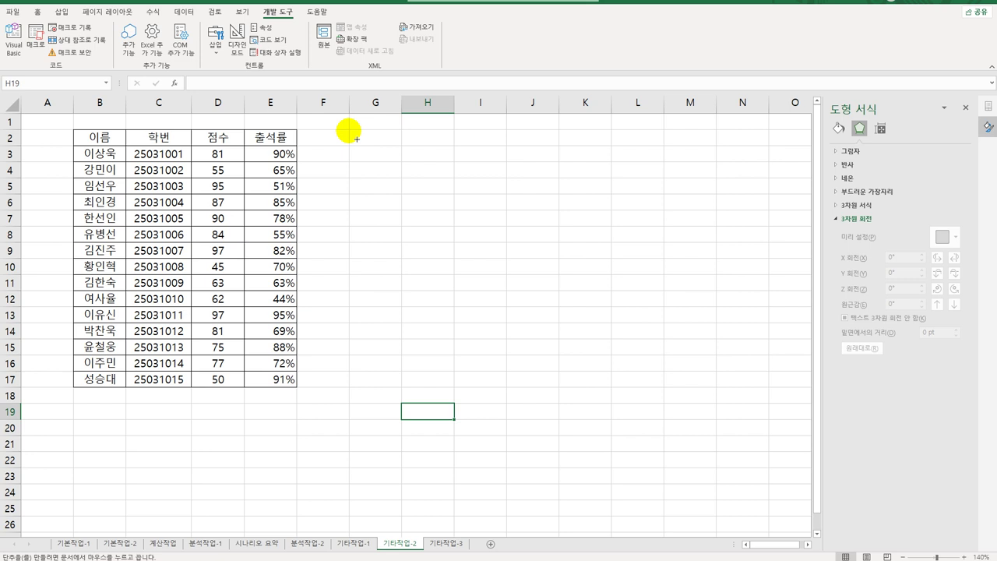
drag(356, 138, 452, 164)
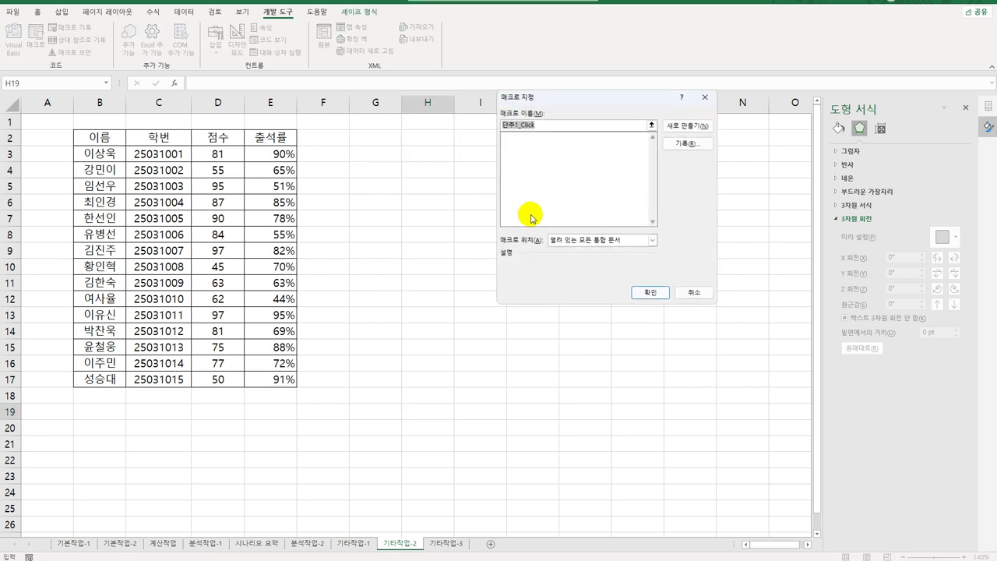
Name the button's macro 아이콘집합 and start recording it.
text(aaa)
key(BackSpace)
key(BackSpace)
key(BackSpace)
text(아이콘집합)
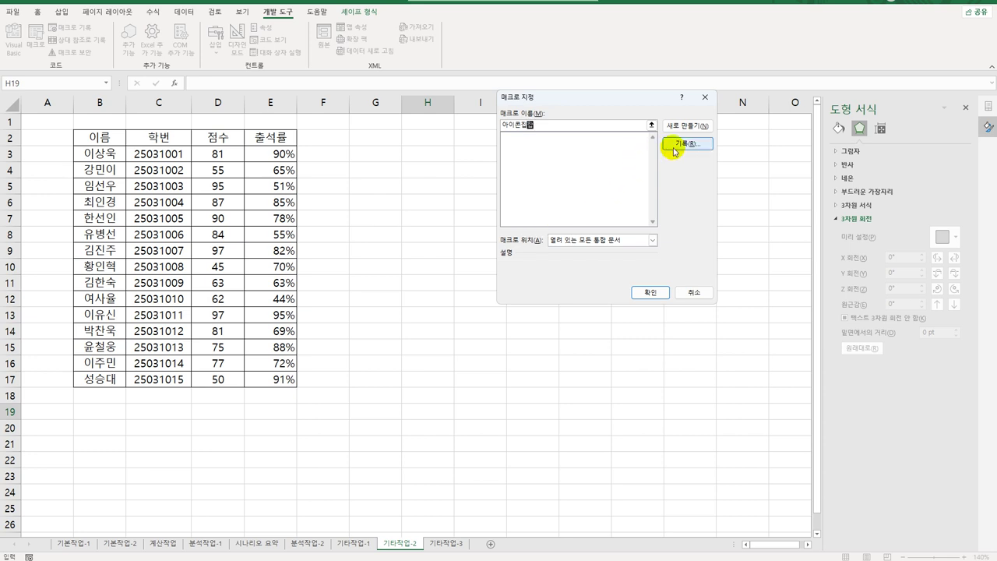
click(686, 143)
click(631, 270)
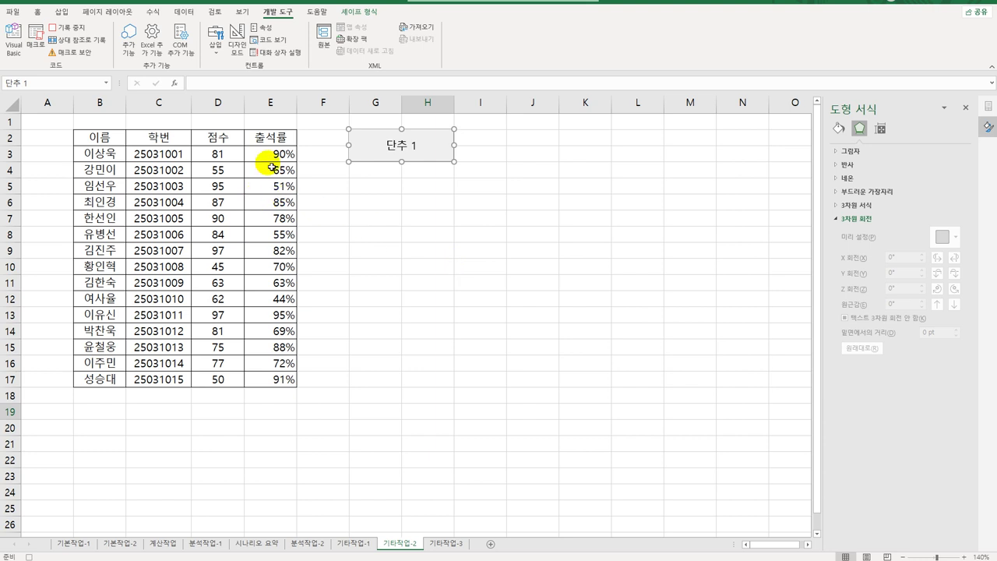
Start a new conditional formatting rule for the 출석률 values in E3:E17 with the 아이콘 집합 format style.
drag(267, 155, 274, 382)
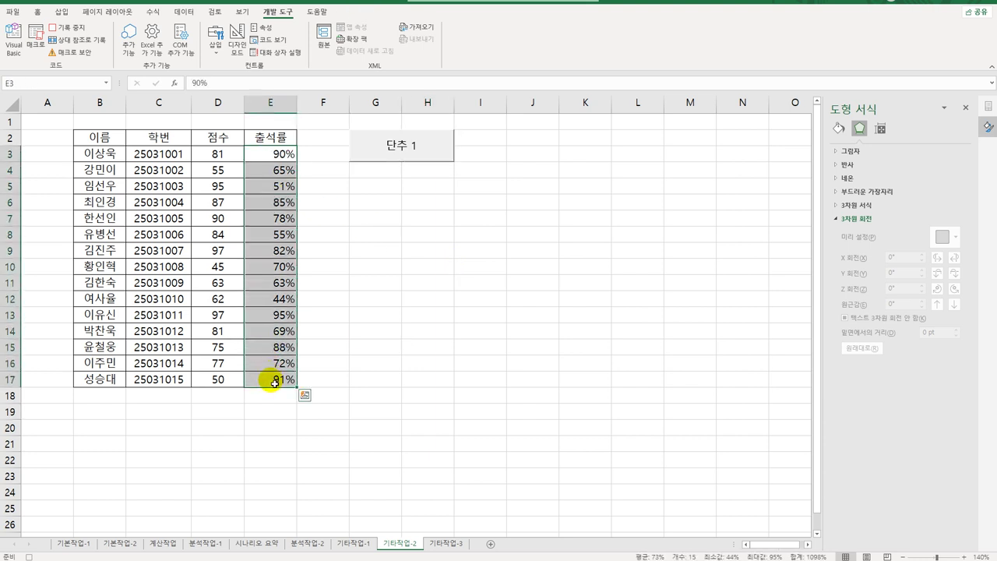
click(37, 12)
click(483, 61)
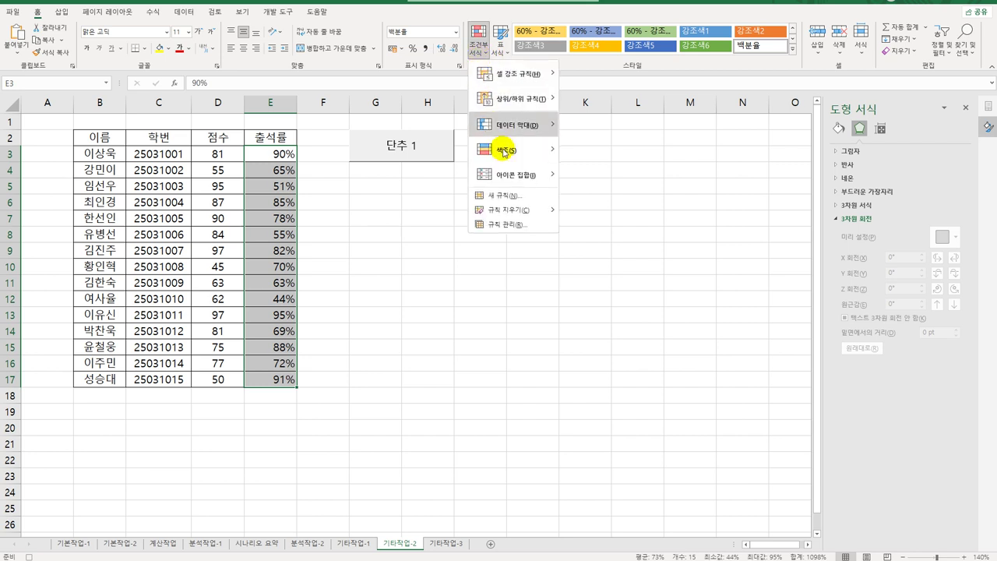
click(507, 194)
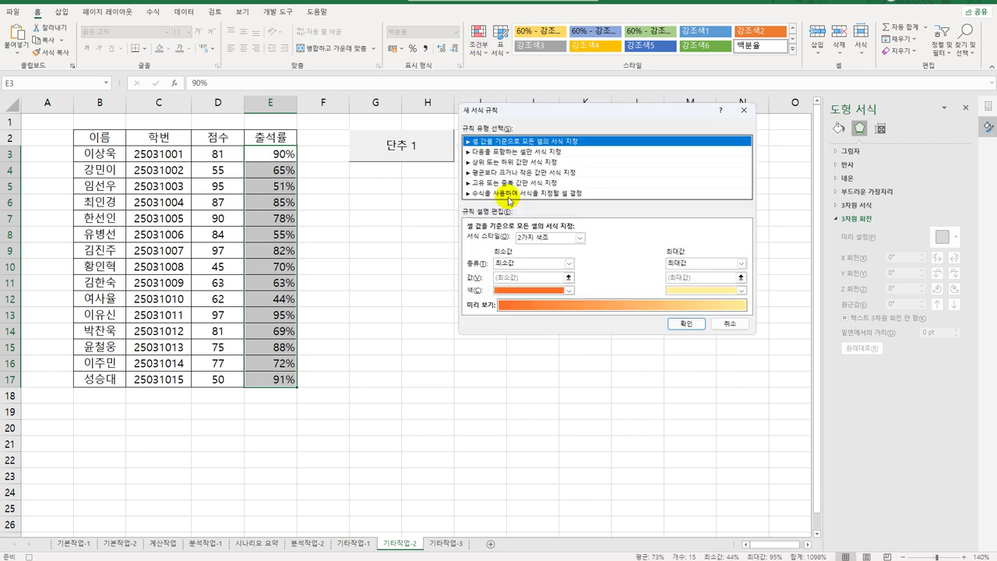
click(549, 238)
click(580, 239)
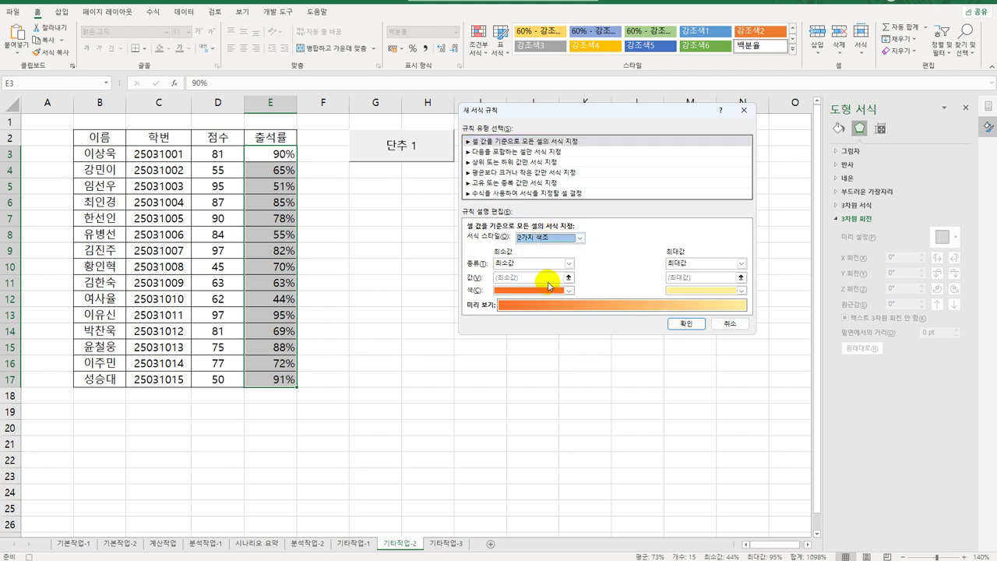
click(581, 239)
click(549, 278)
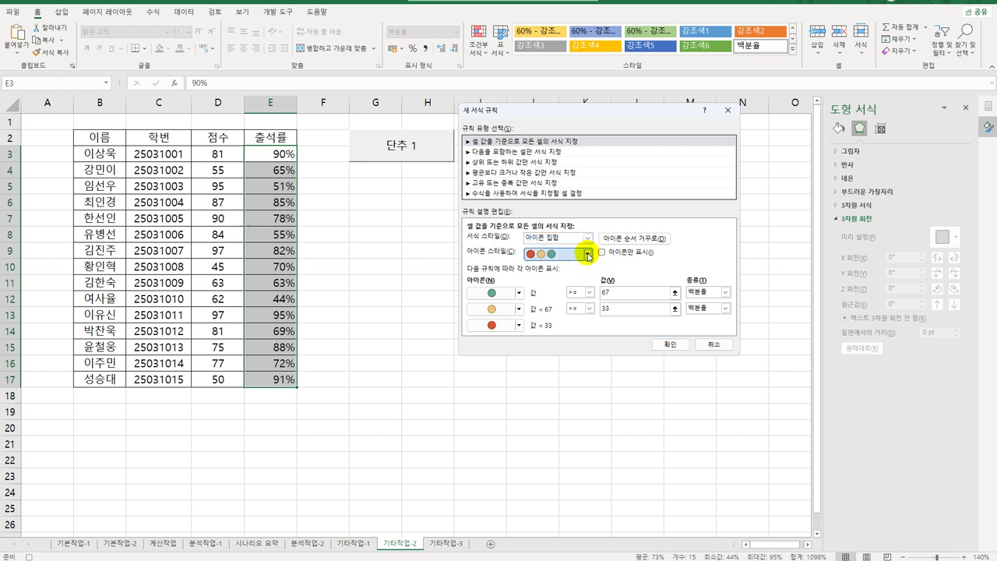
Choose the icon style with five black-and-white quarter-filled circles for the rule.
click(587, 253)
scroll(584, 283, down, 3)
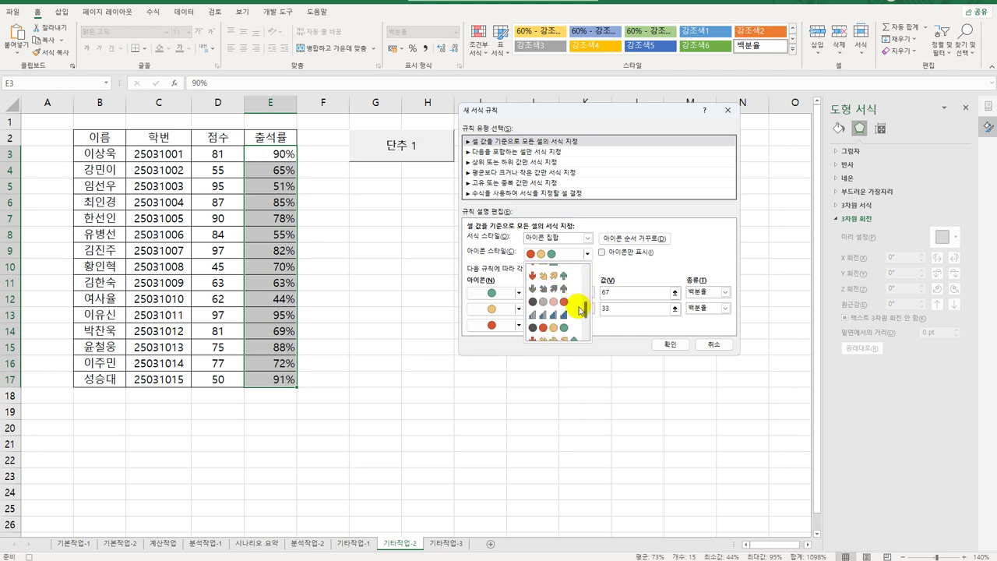
click(572, 322)
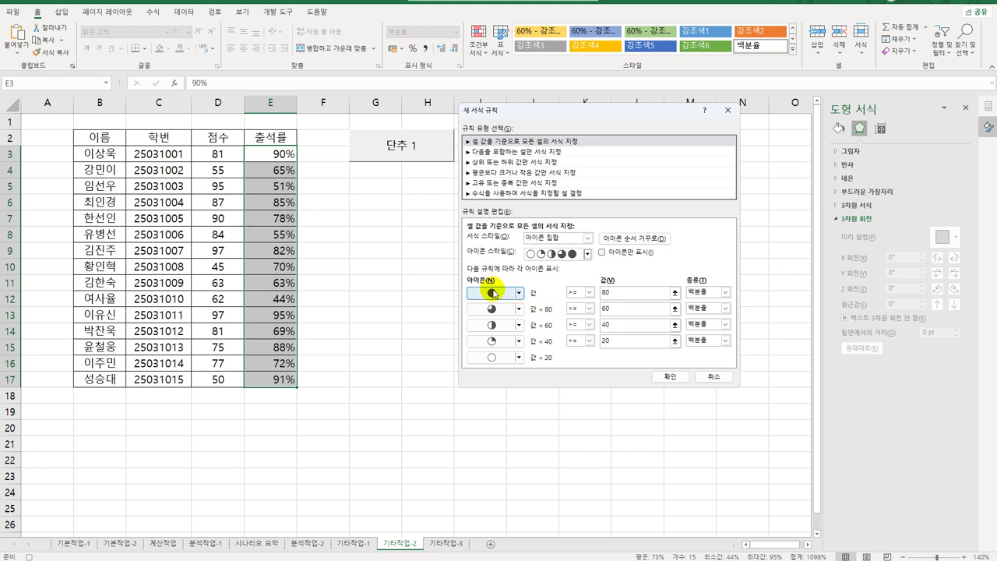
Set the full black circle icon's threshold to >= 0.9 with type 숫자.
click(705, 293)
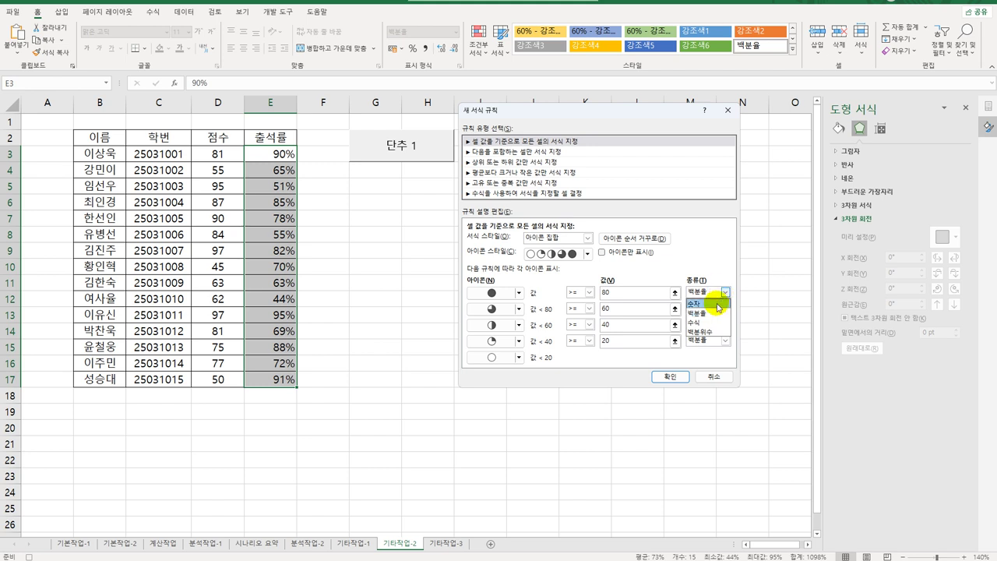
click(701, 303)
click(635, 293)
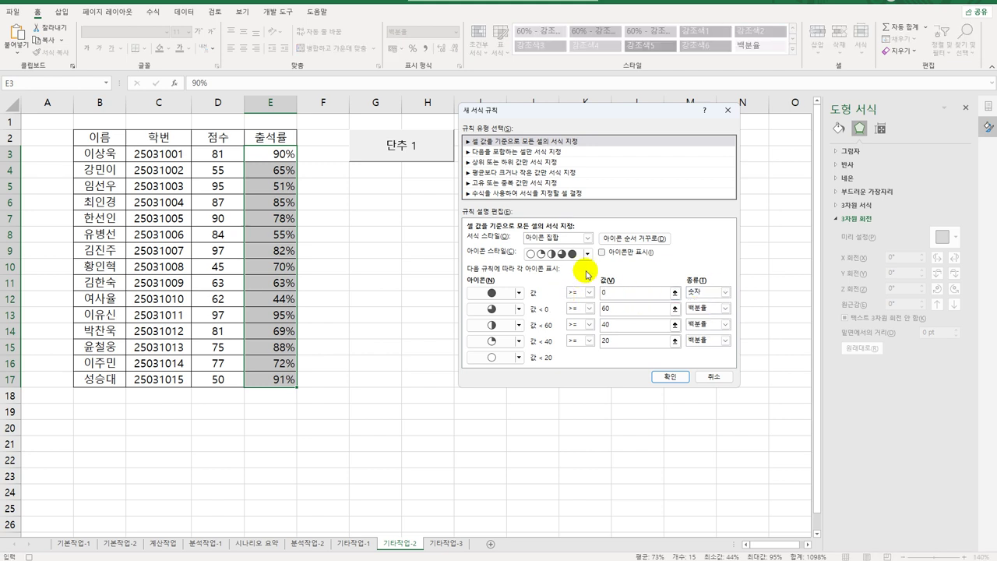
text(0.9)
key(BackSpace)
key(BackSpace)
key(BackSpace)
key(BackSpace)
text(0)
Set the three-quarter circle icon's threshold to >= 0.7 with type 숫자.
click(707, 308)
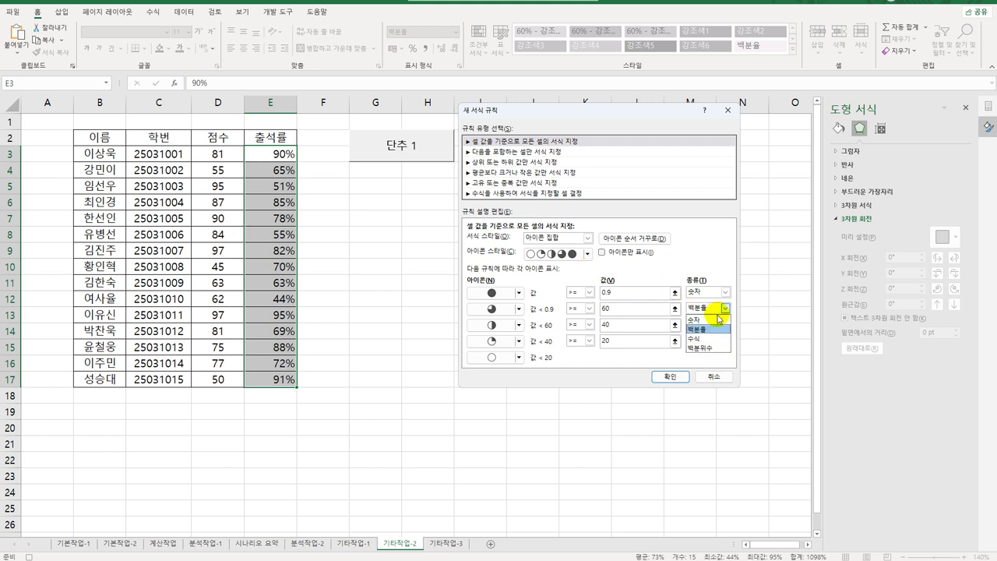
click(705, 317)
double_click(631, 309)
text(0)
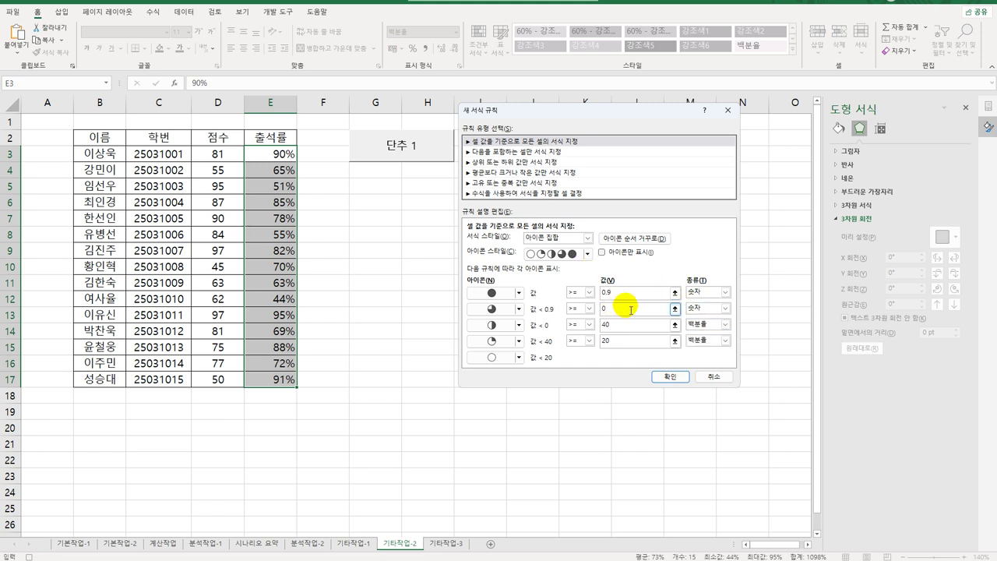
text(.7)
Change the third and fourth icons of the rule to the empty white circle.
click(519, 325)
click(515, 399)
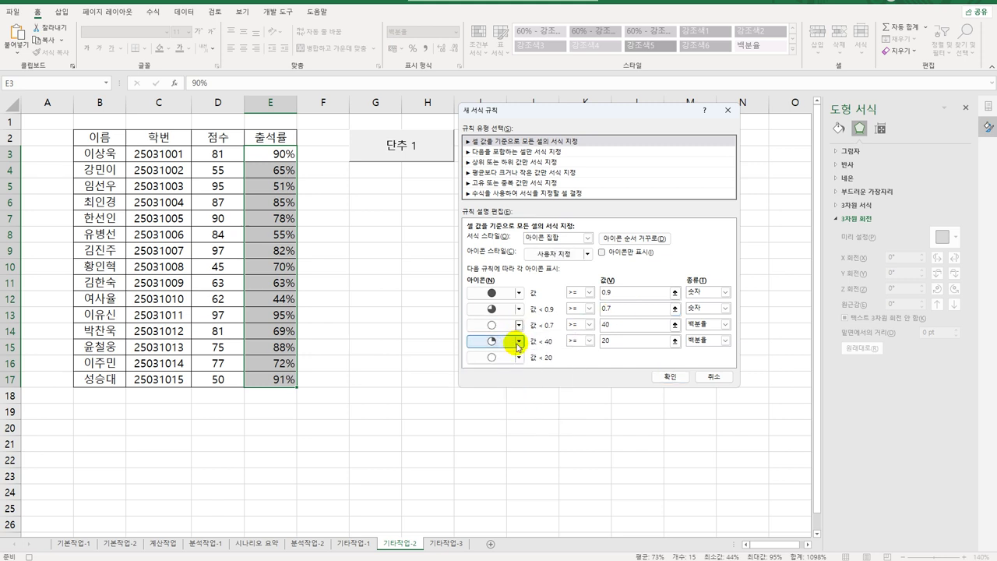
click(519, 340)
click(515, 415)
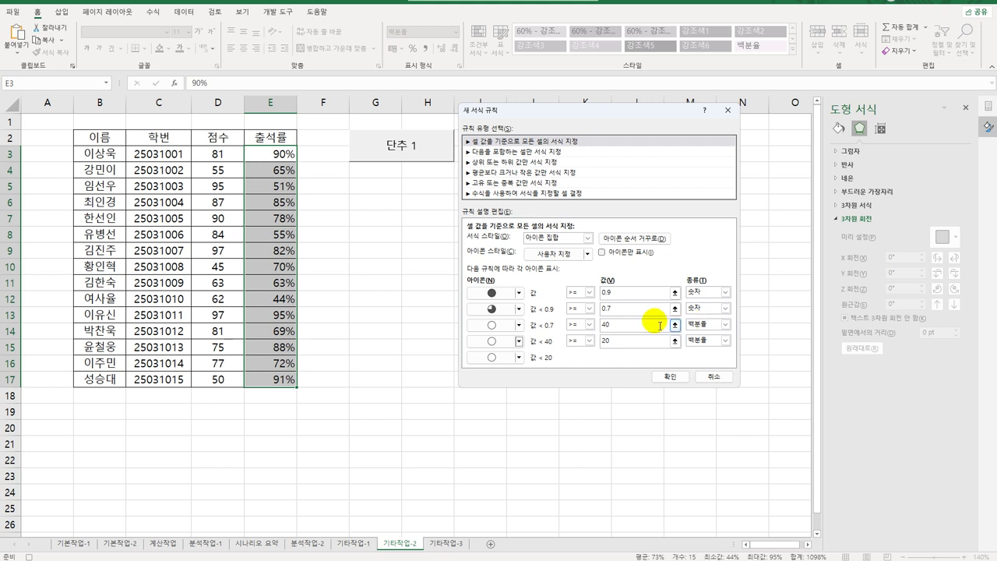
Set the third and fourth icon thresholds to 0 with type 숫자.
text(0)
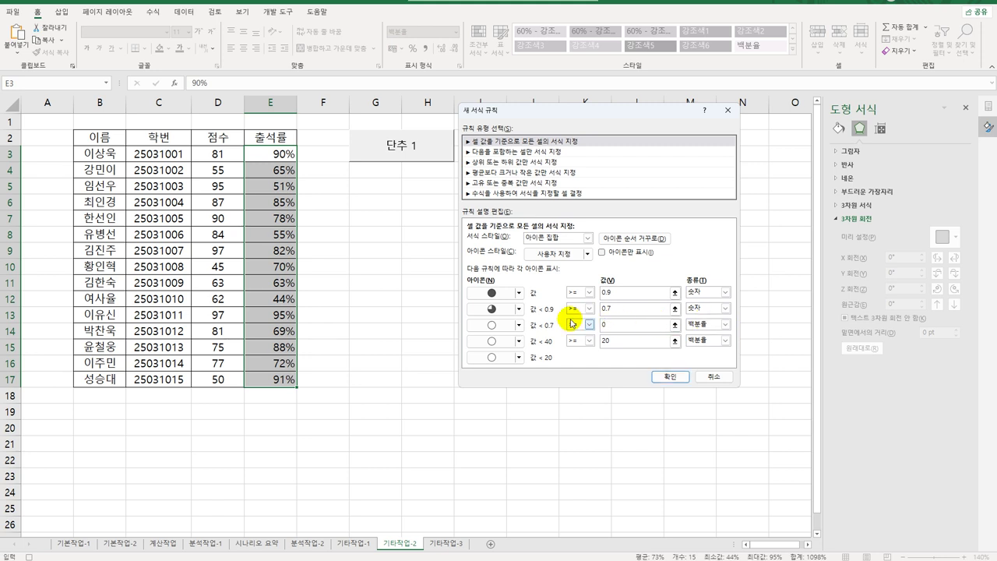
key(Tab)
key(Tab)
key(Tab)
key(Tab)
text(0)
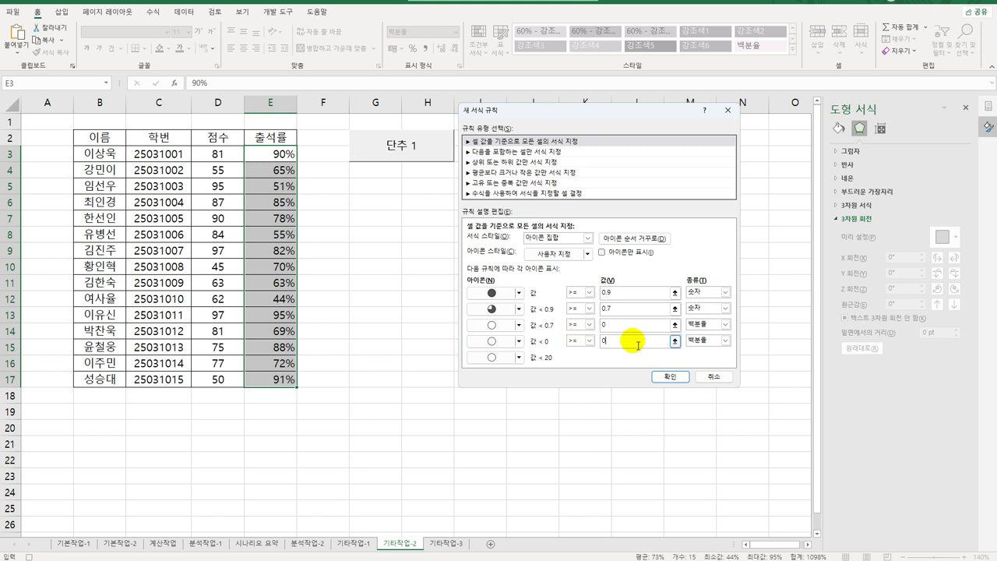
click(708, 324)
click(711, 343)
click(711, 344)
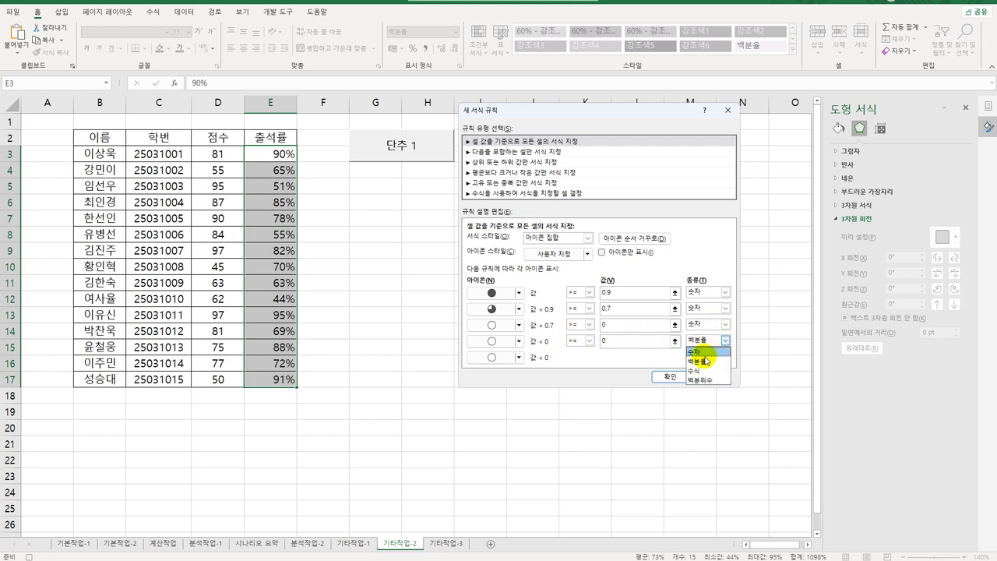
click(705, 360)
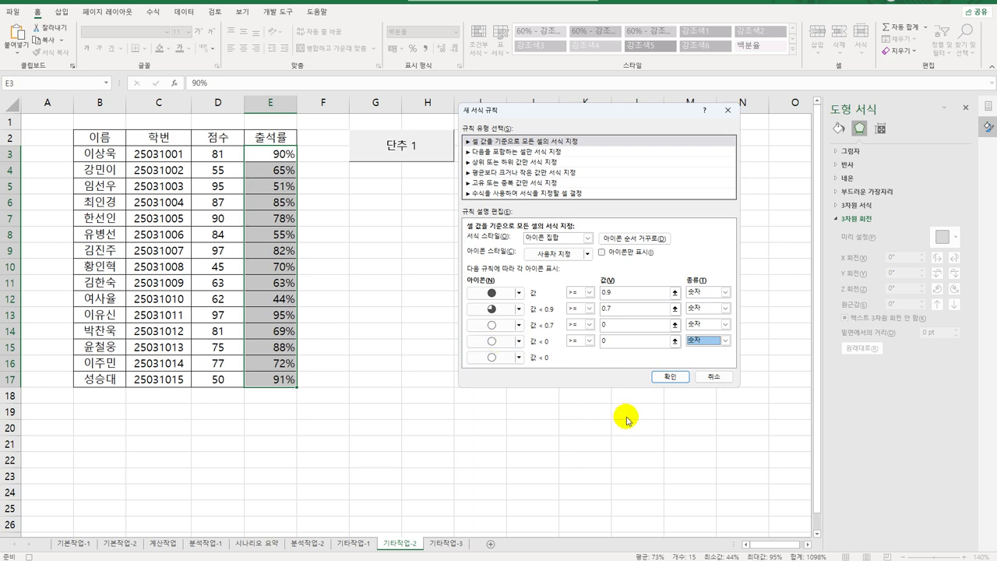
Apply the circle icon rule to the 출석률 values, then stop the macro recording with cell E17 selected.
click(679, 378)
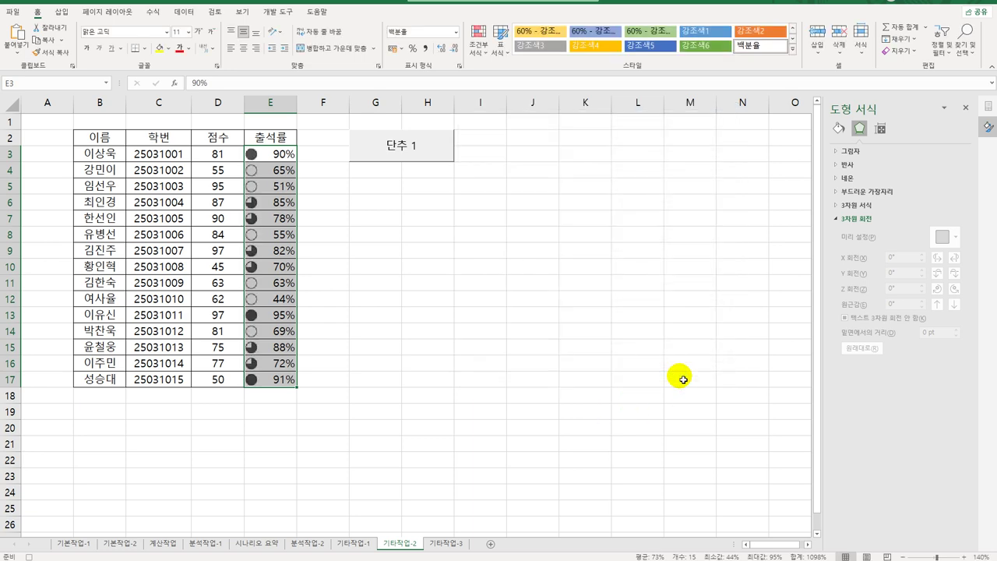
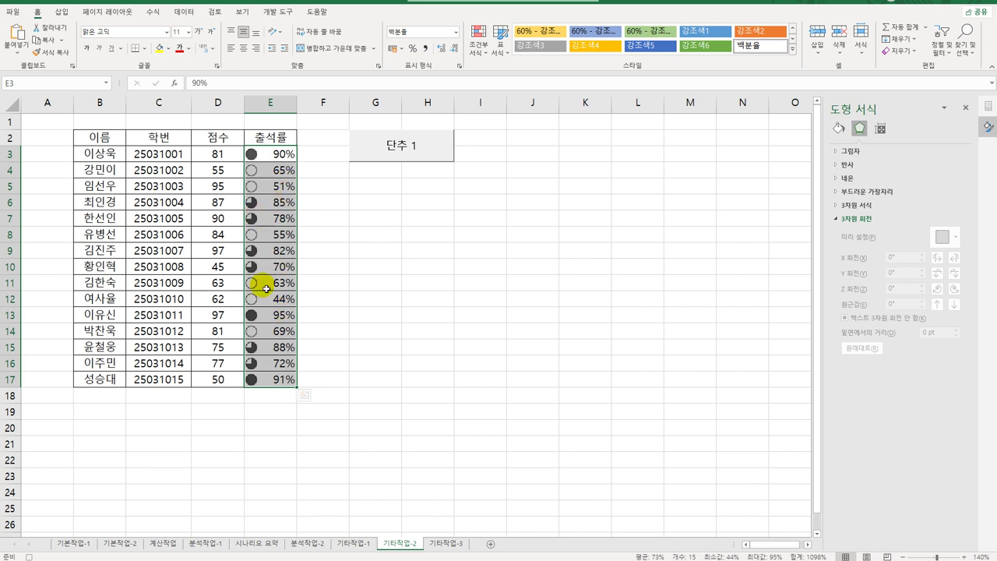
click(278, 381)
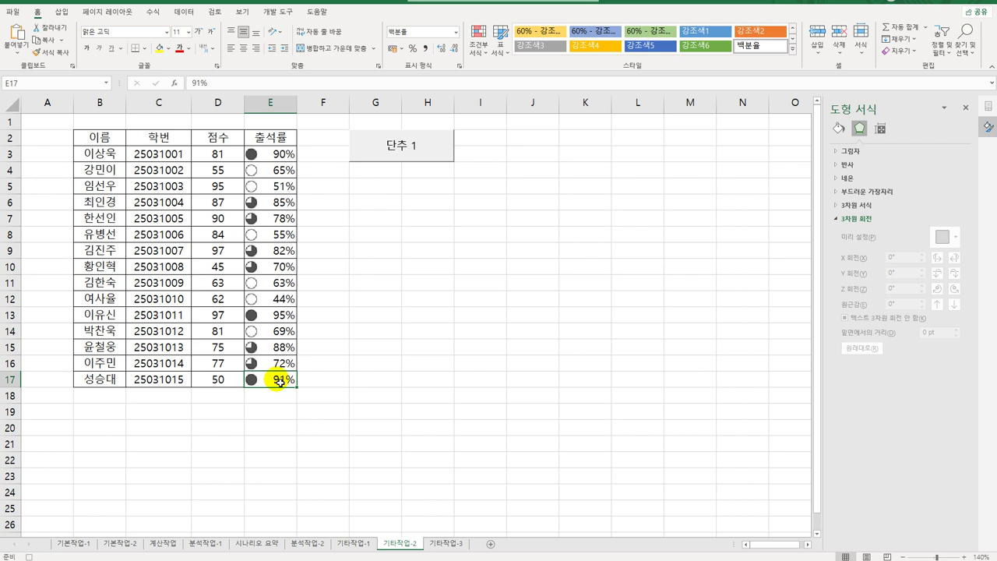
click(277, 12)
click(64, 28)
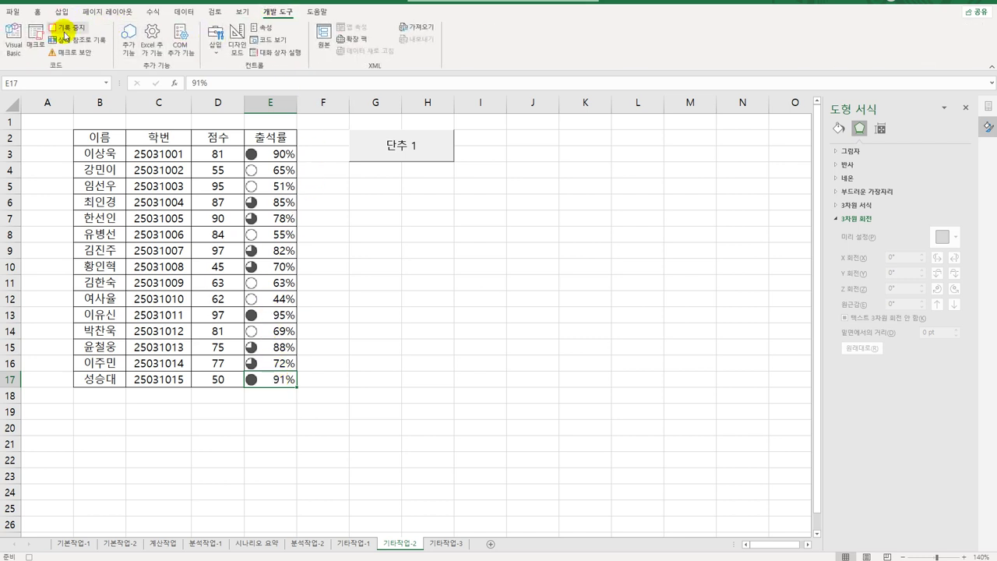
Change the caption of the button over G2:H3 to 아이콘집합.
right_click(424, 159)
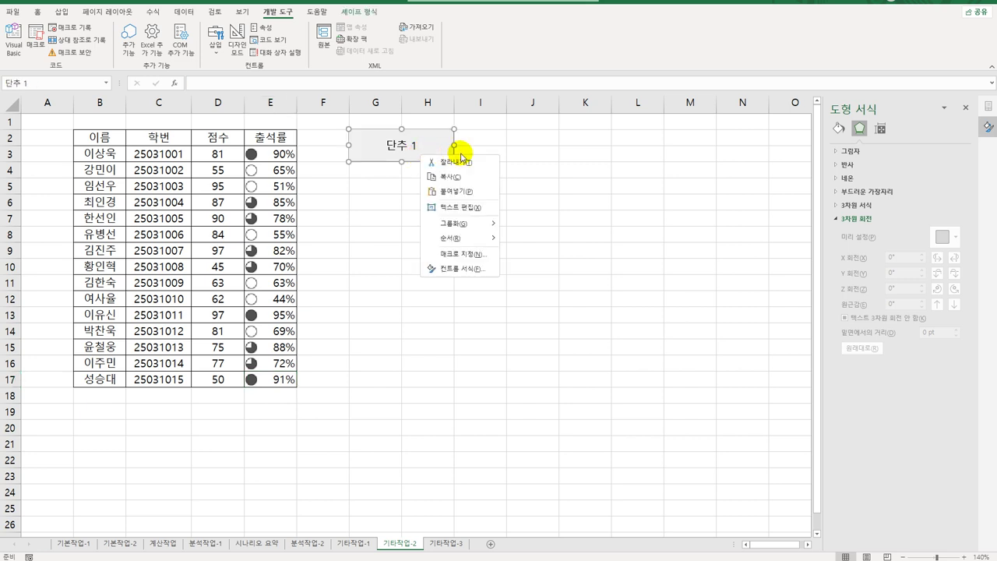
click(473, 206)
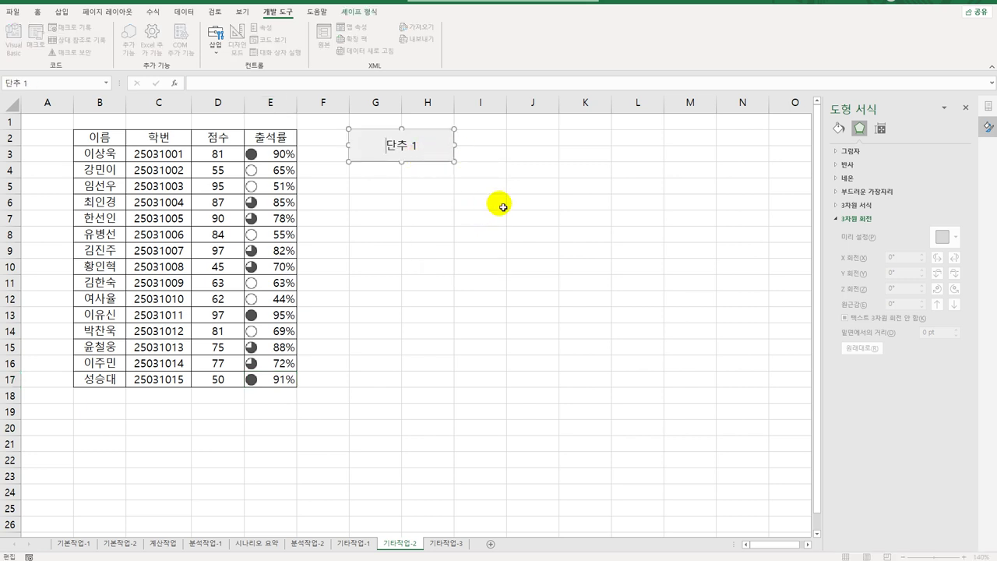
key(ctrl+a)
text(아이콘짖ㅂ하)
key(BackSpace)
key(BackSpace)
key(BackSpace)
key(BackSpace)
text(집합)
click(503, 206)
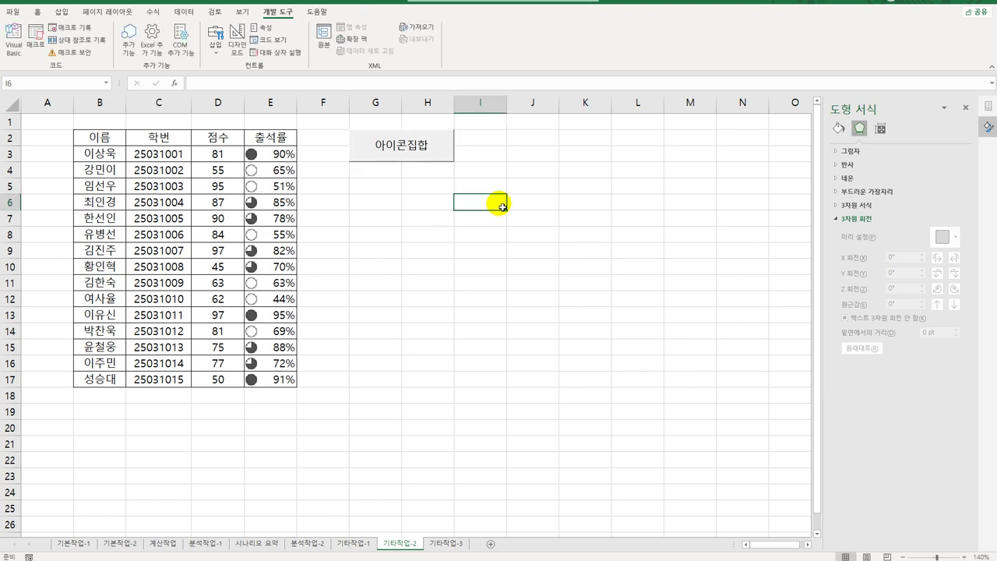
Insert a form-control button over G5:H6 and start recording a macro named 반쪽별 for it.
click(215, 49)
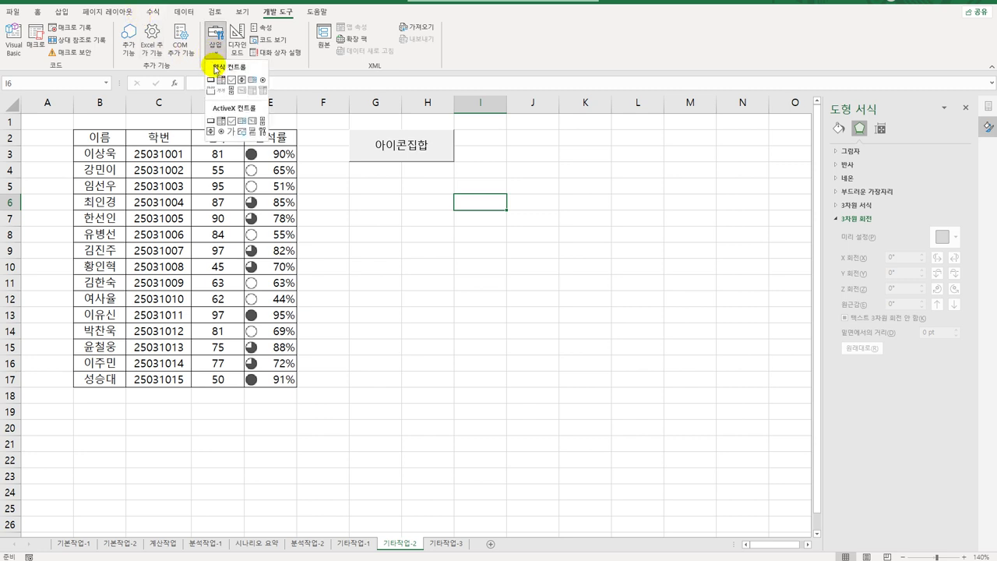
click(211, 79)
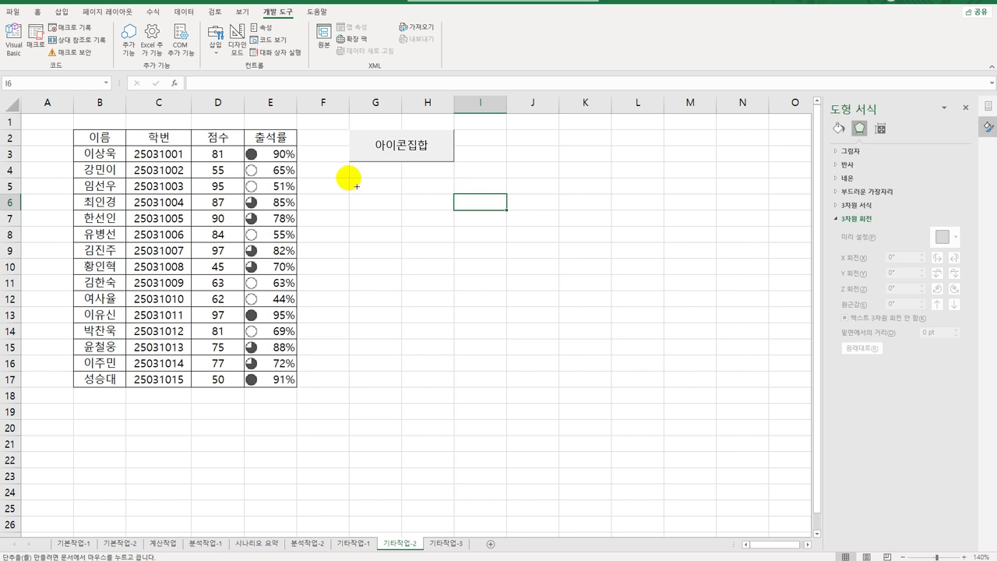
drag(356, 184, 433, 204)
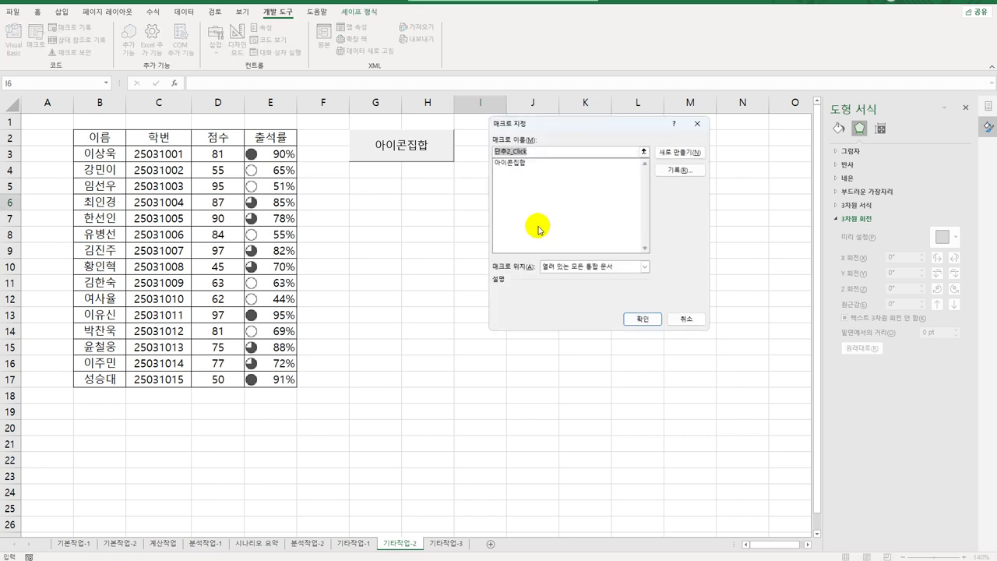
text(반쪽별)
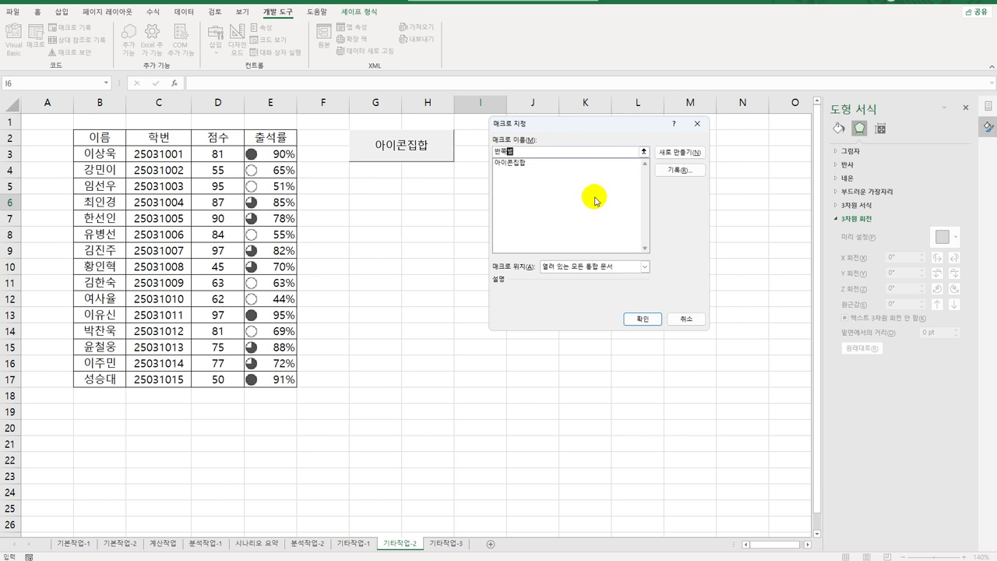
click(659, 171)
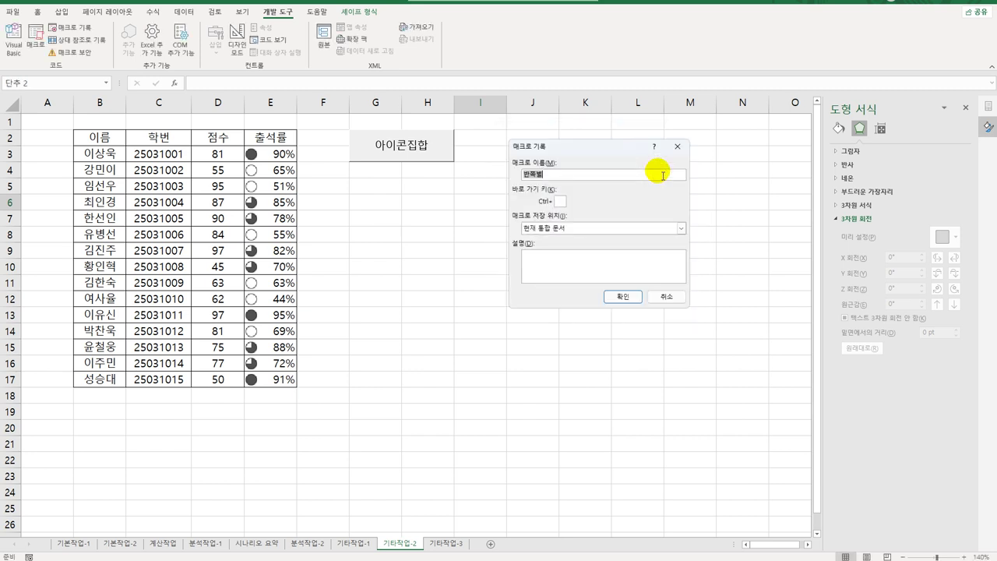
click(615, 297)
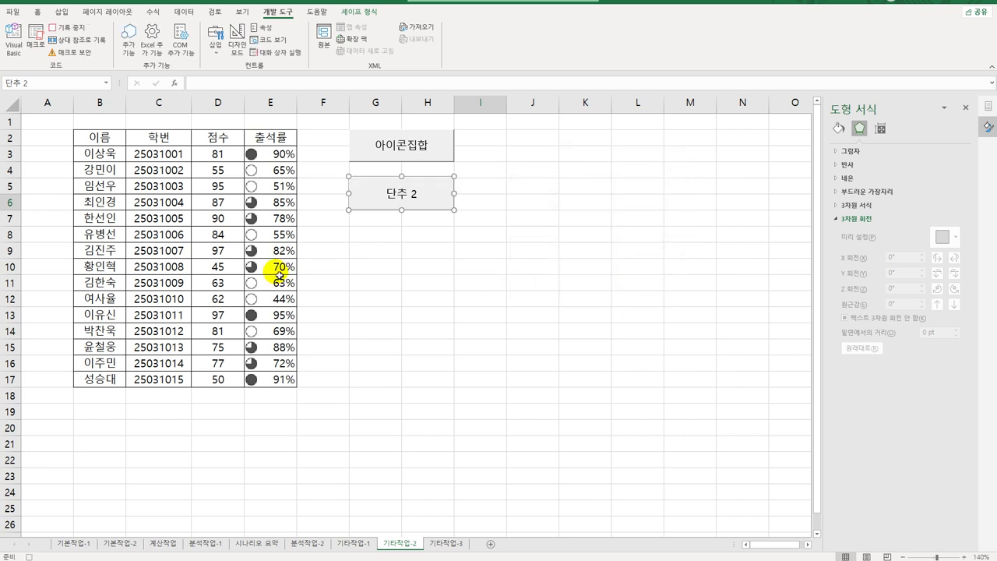
Create a new conditional formatting rule for D3:D17 with the 아이콘 집합 format style and the three-star icon style.
click(217, 154)
drag(217, 381, 218, 381)
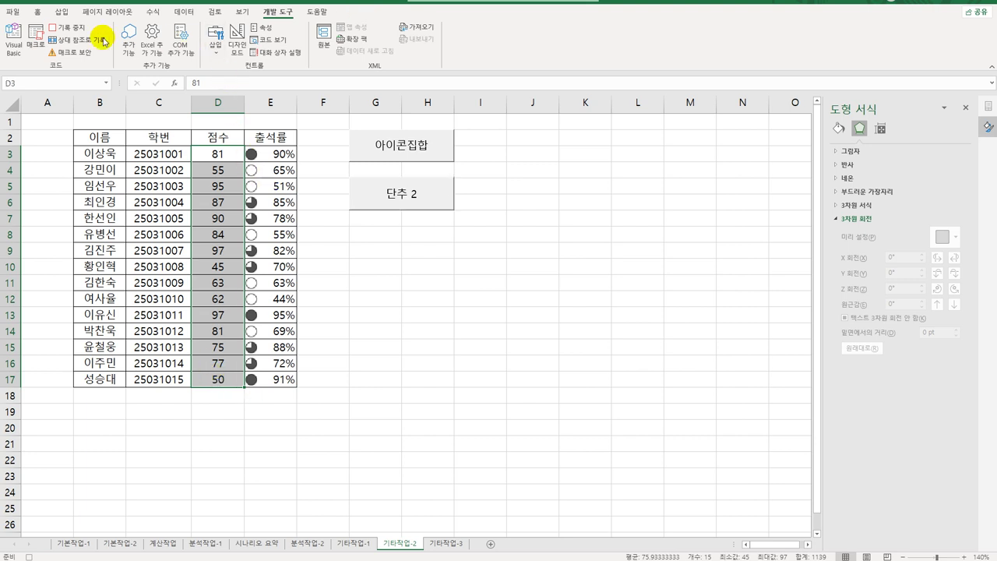
click(37, 12)
click(476, 43)
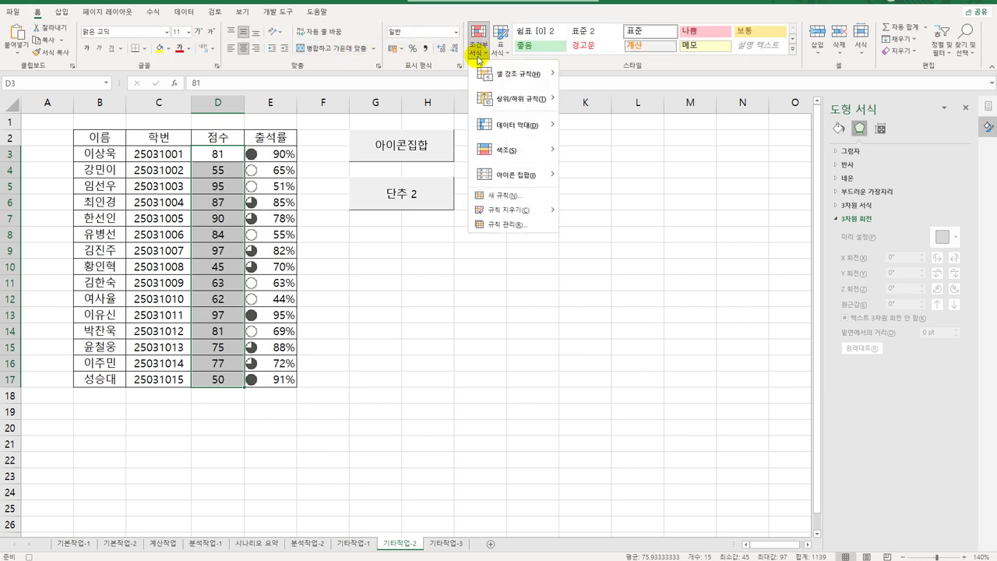
click(507, 196)
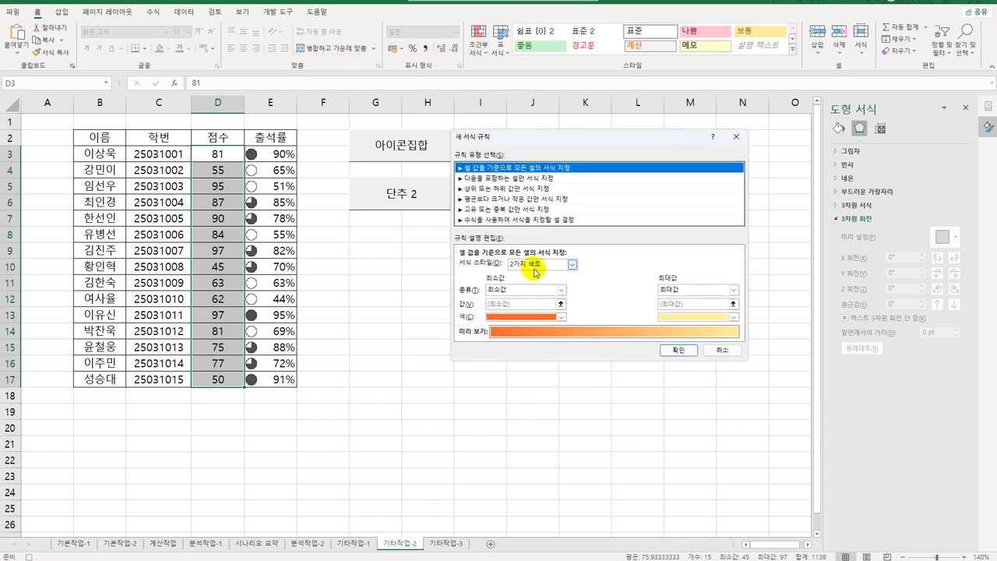
click(573, 264)
click(543, 308)
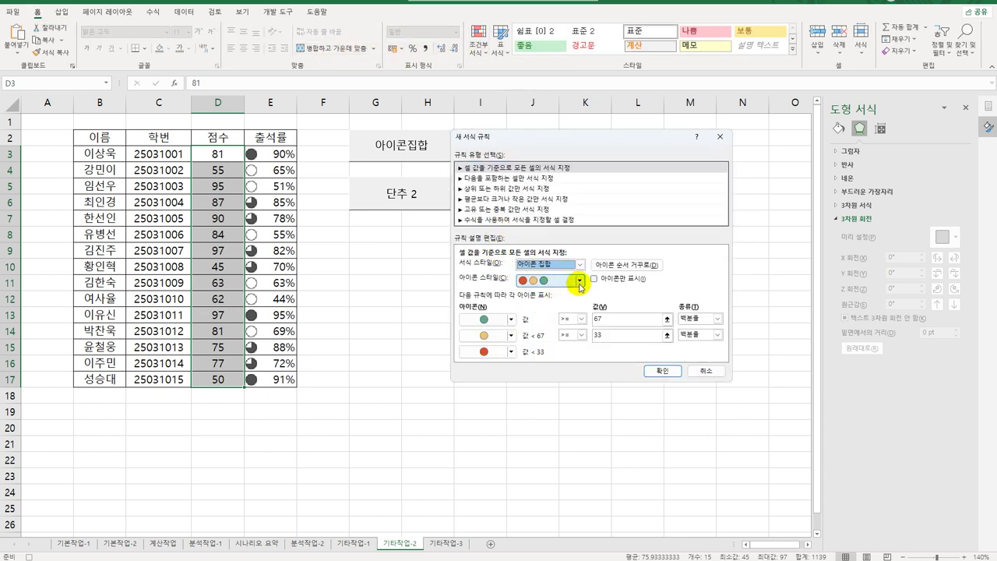
click(580, 282)
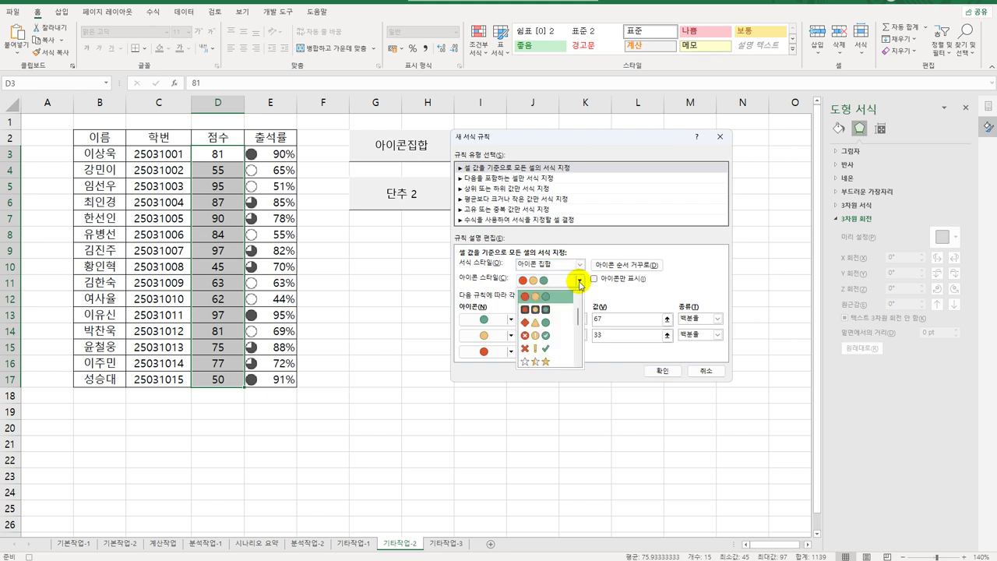
click(551, 363)
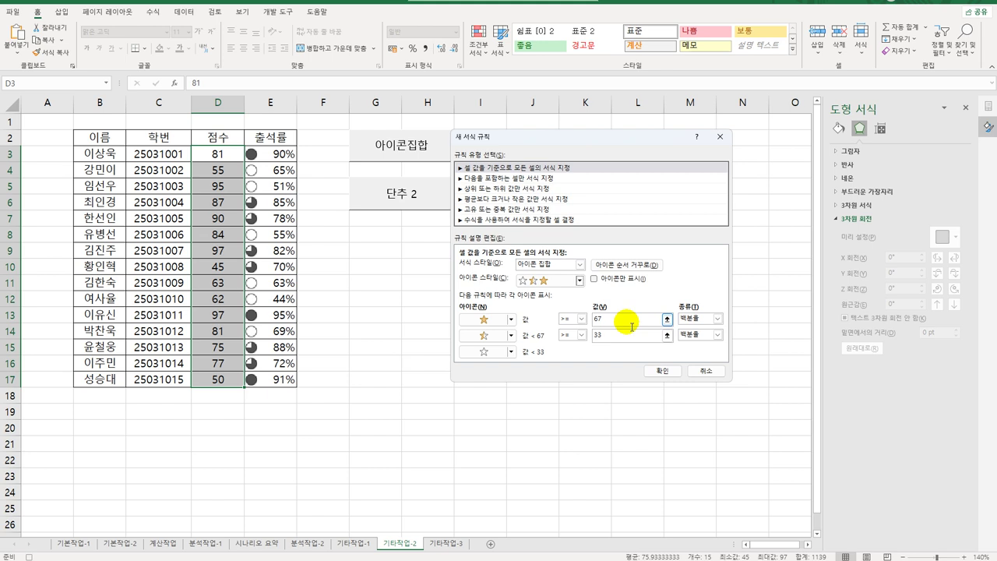
Set the full star icon's threshold to >= 80 with type 숫자.
click(689, 318)
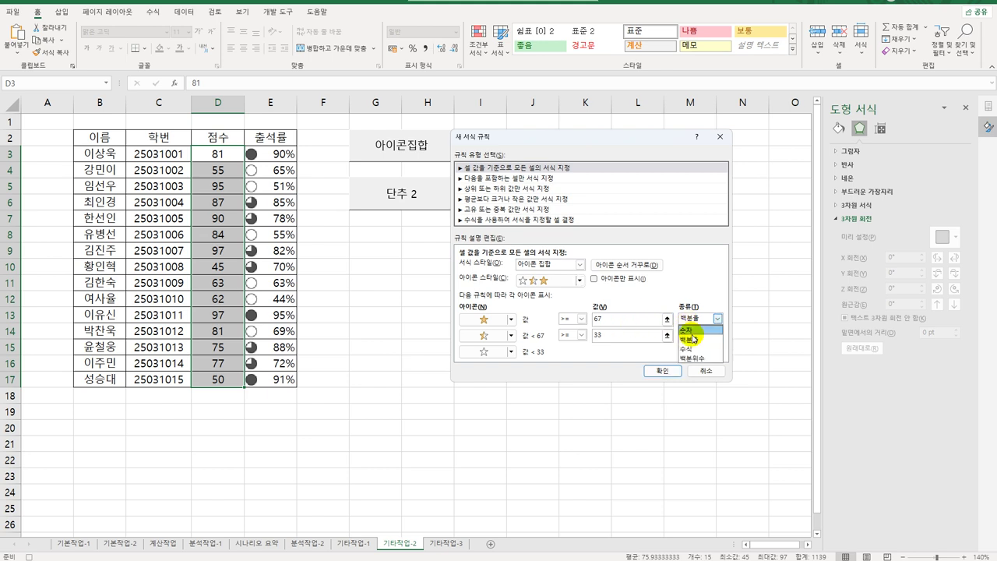
click(686, 328)
click(620, 319)
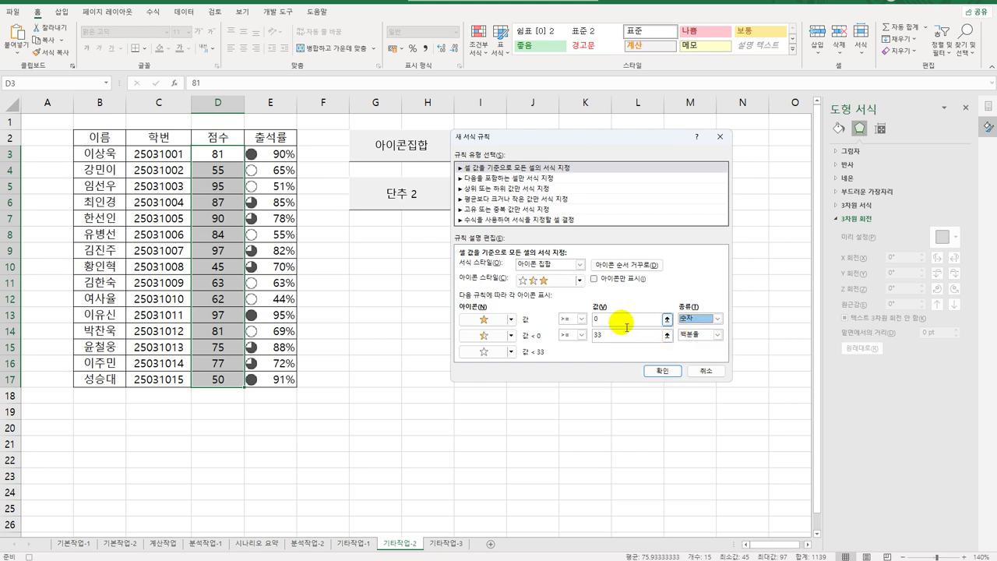
text(80)
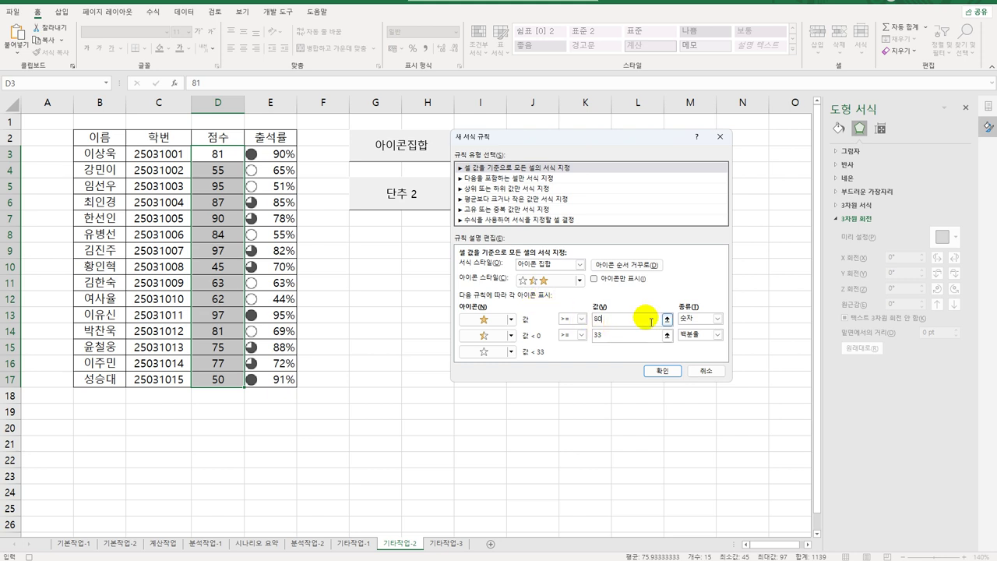
Set the half star icon's threshold to >= 60 with type 숫자.
click(700, 335)
click(691, 344)
click(611, 337)
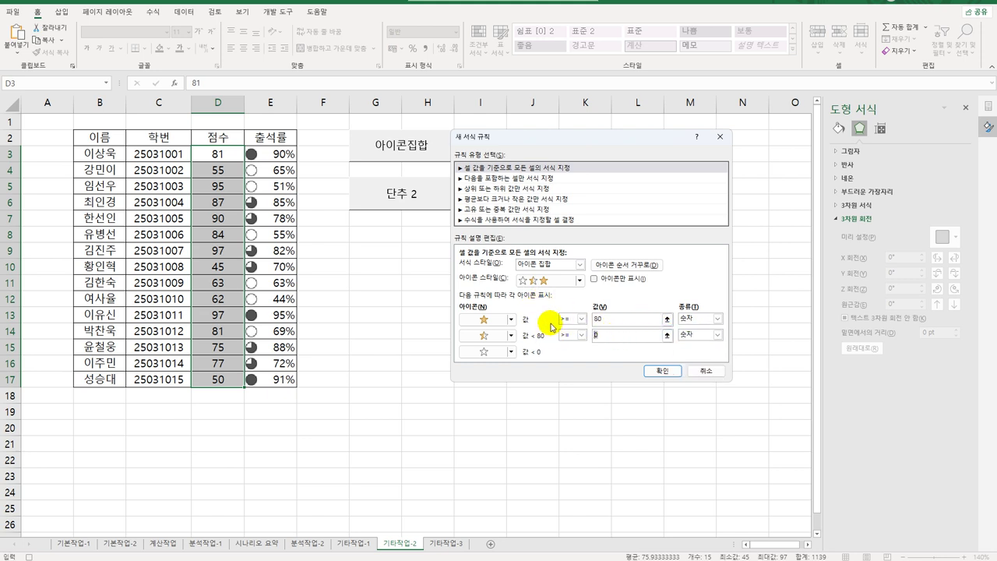
text(60)
Apply the star icon rule to the 점수 values, then stop the macro recording with cell D17 selected.
click(653, 372)
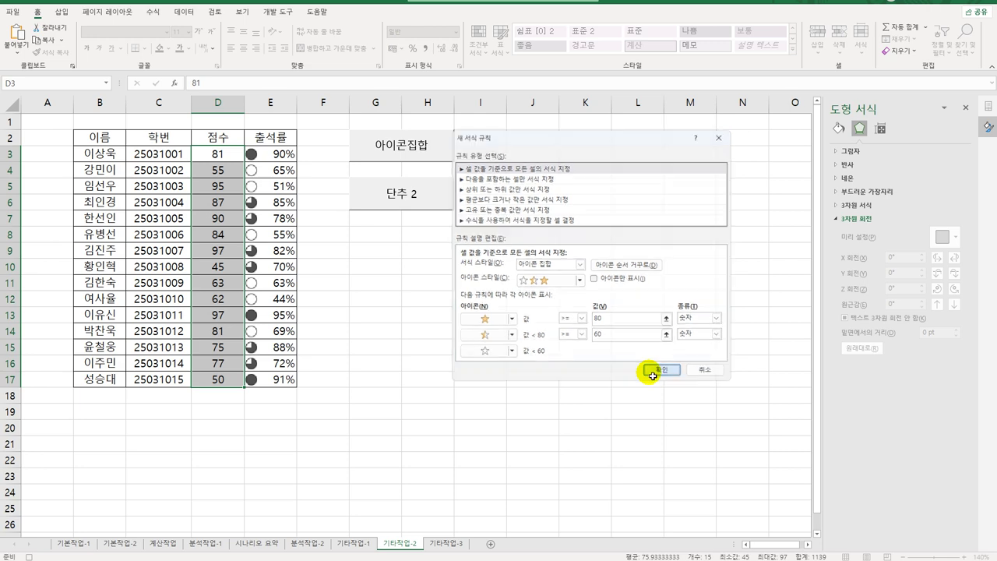
click(220, 380)
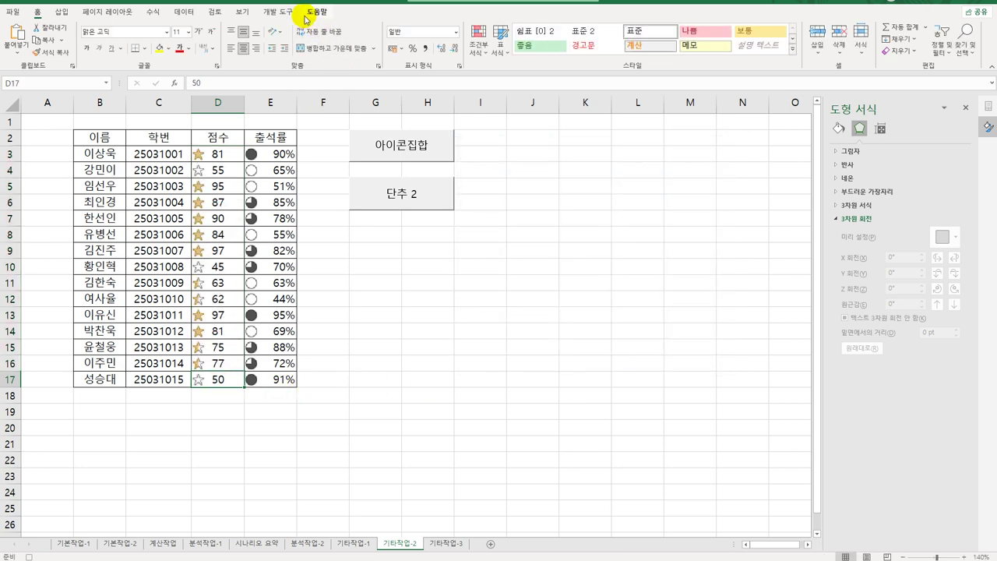
click(276, 12)
click(68, 28)
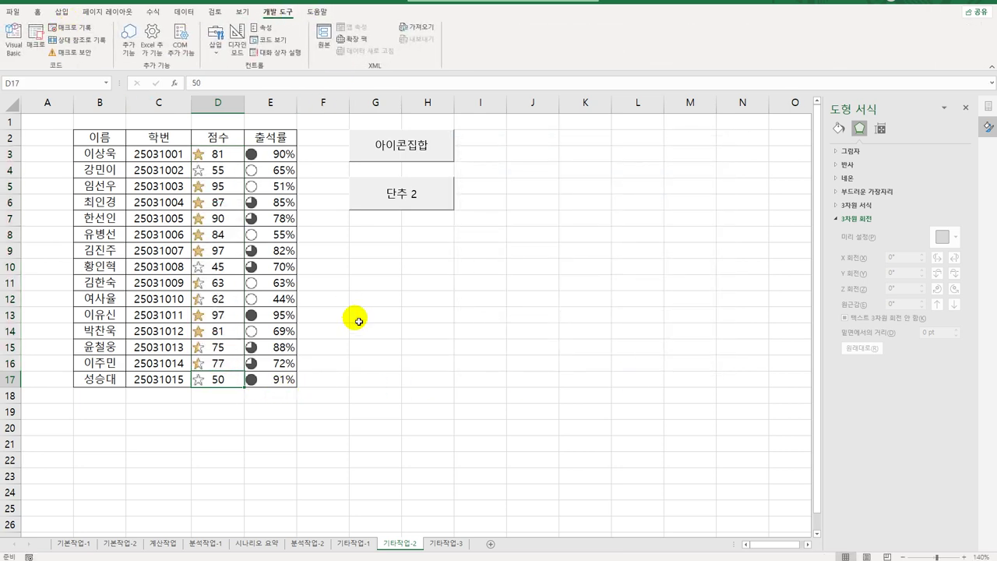
Change the caption of the button over G5:H6 to 반쪽별.
right_click(393, 195)
click(467, 249)
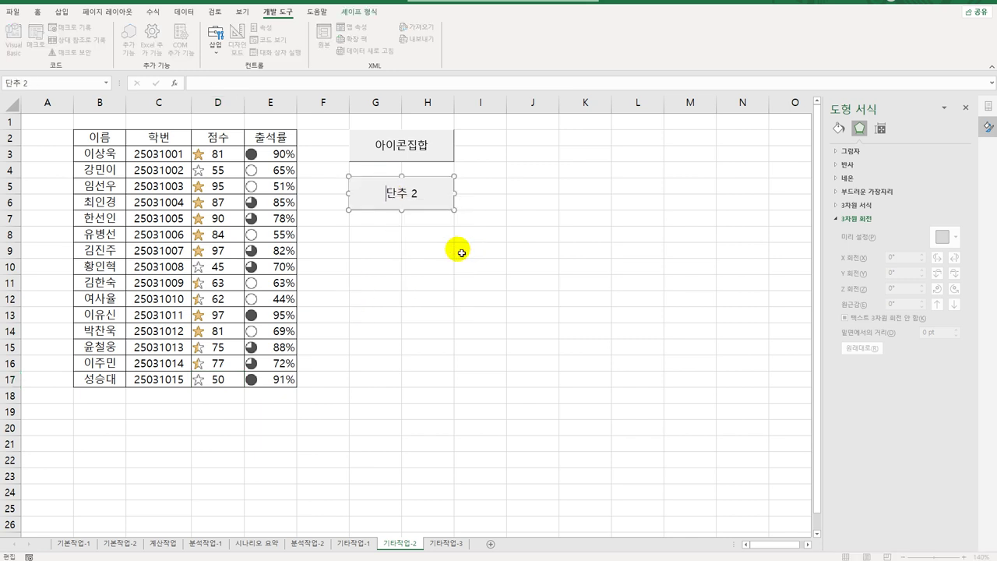
key(ctrl+a)
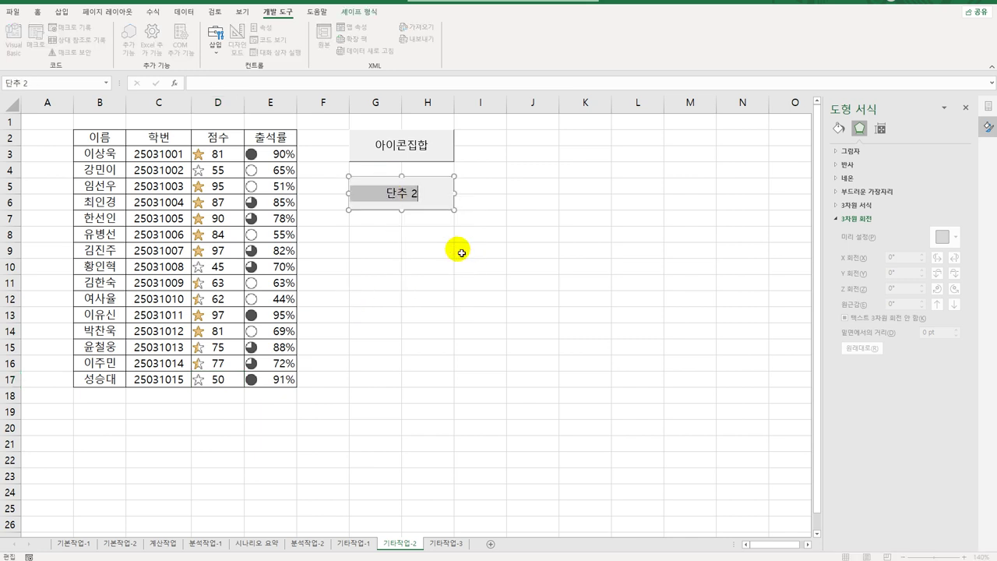
text(반)
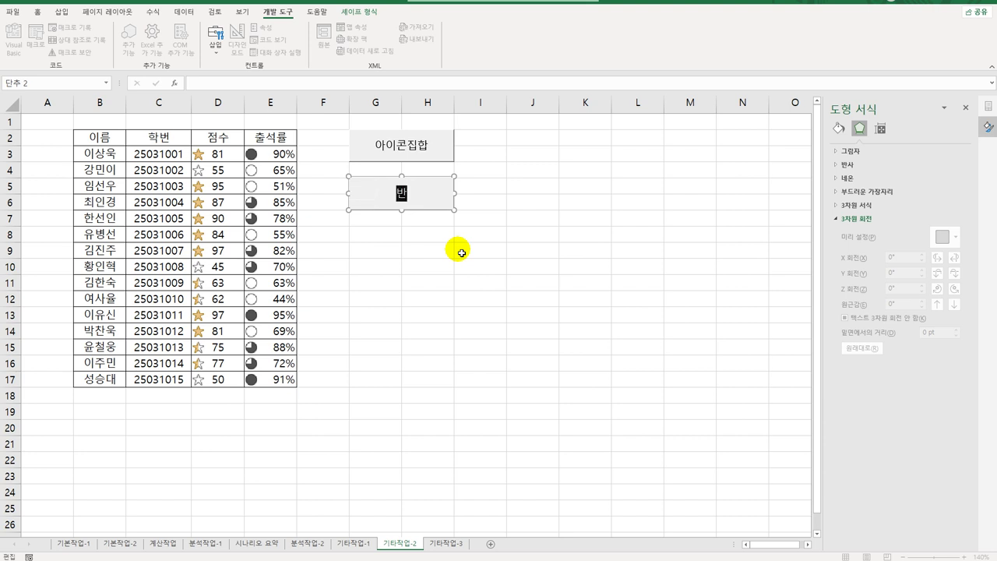
text(쪽별)
click(462, 253)
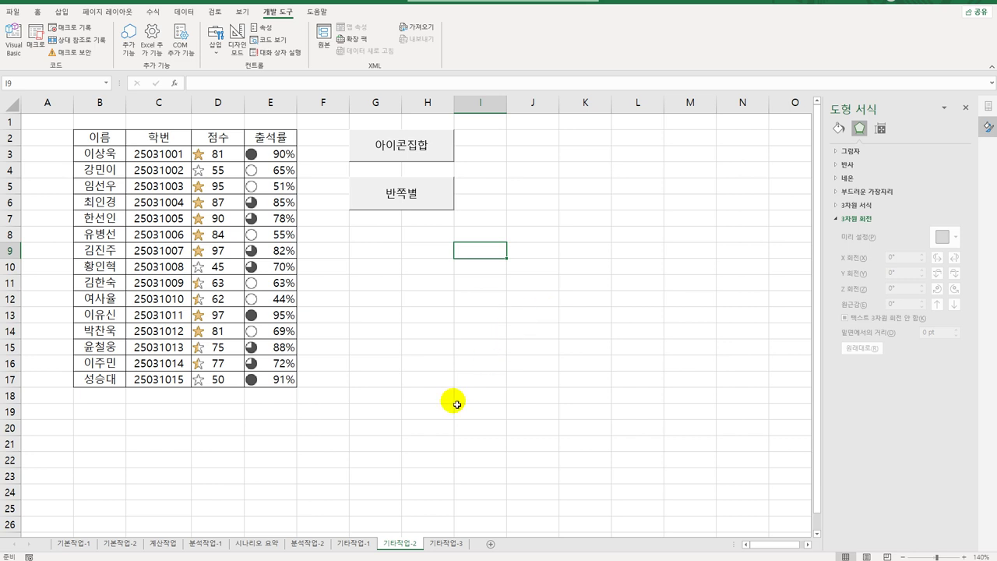
On sheet 기타작업-3, turn on design mode and open the click event procedure of the 연봉계약 button.
click(447, 543)
click(596, 429)
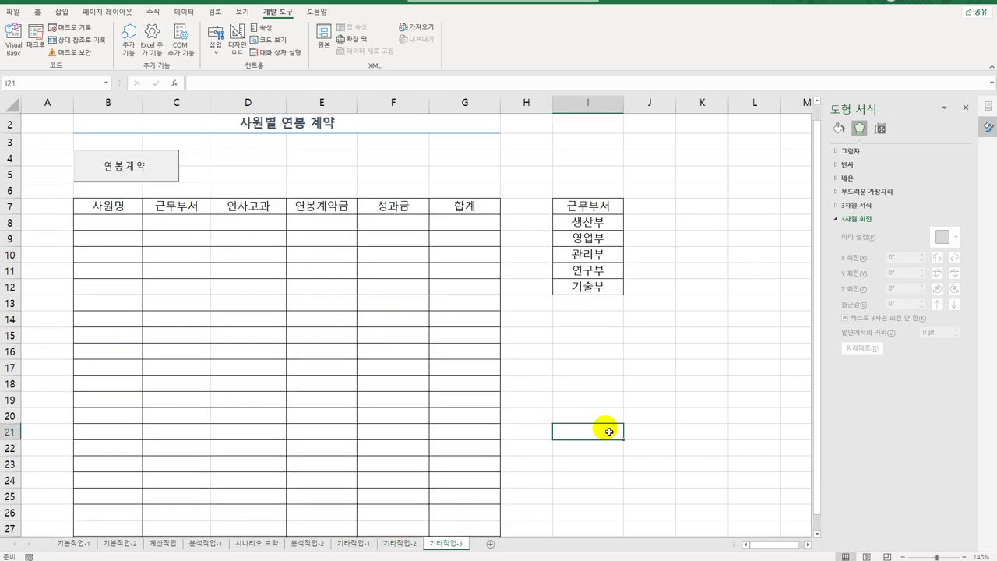
click(239, 48)
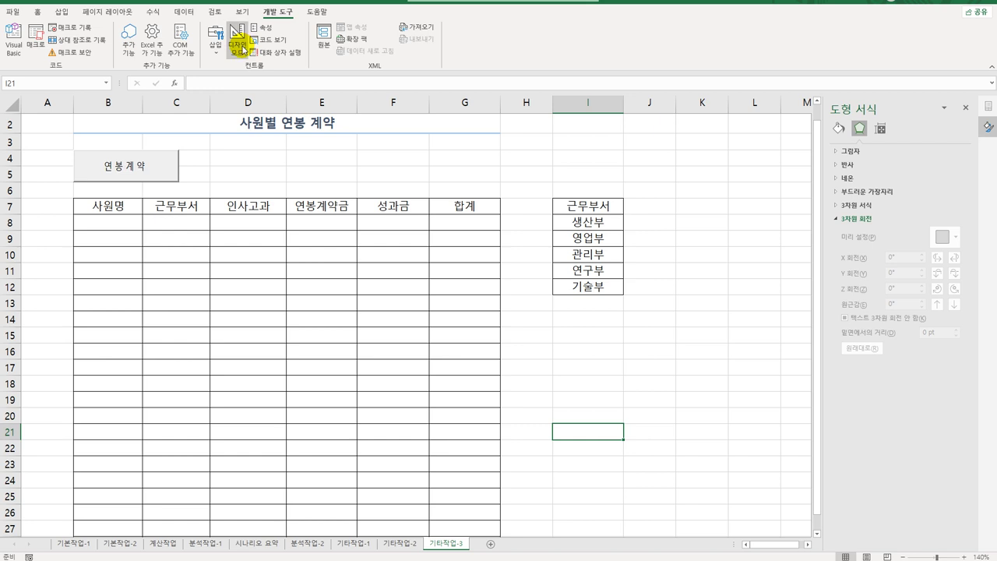
click(160, 176)
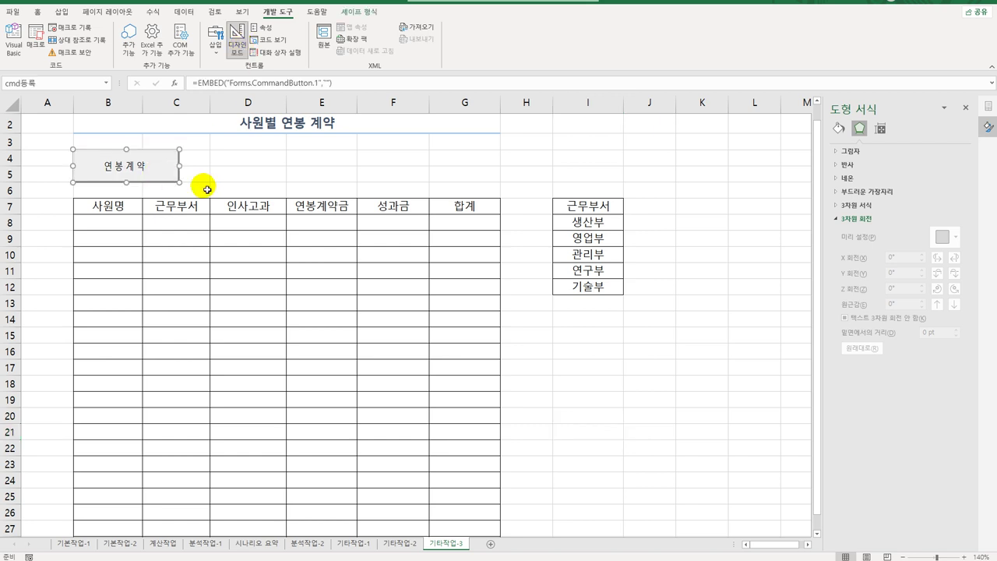
double_click(139, 170)
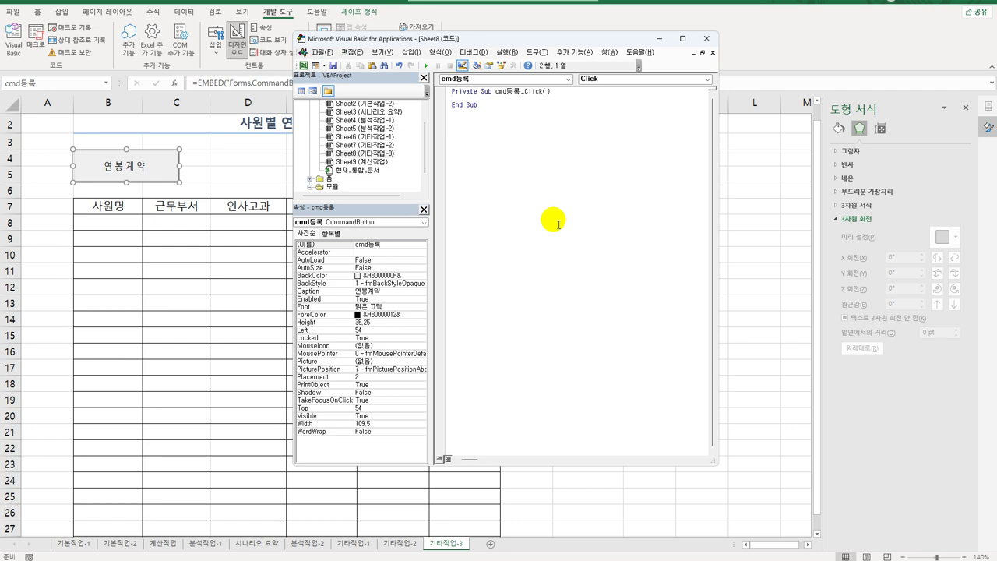
Write the statement 연봉계약.Show in the cmd등록_Click procedure to open the form.
key(Tab)
text(연봉)
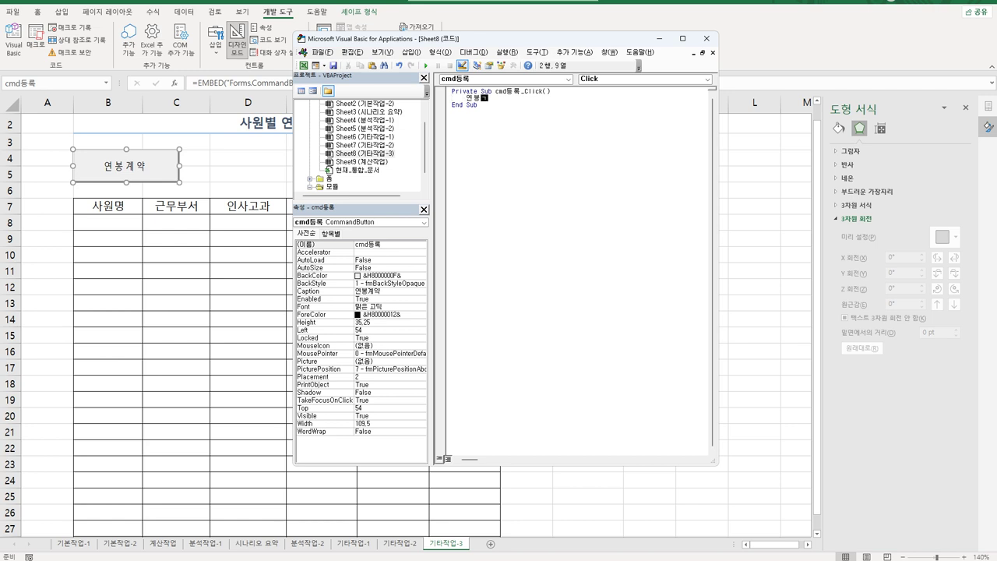
text(계약.sh)
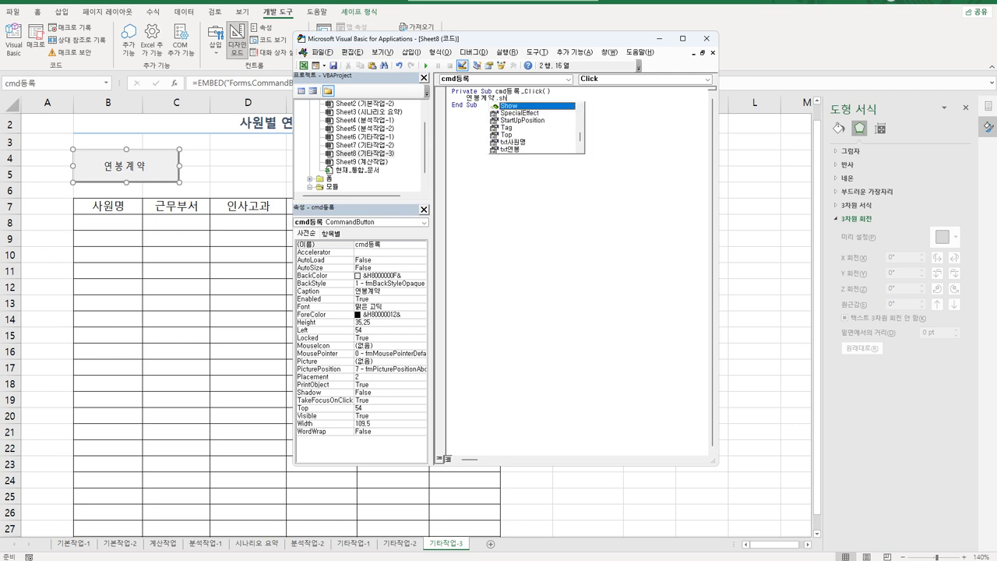
key(Tab)
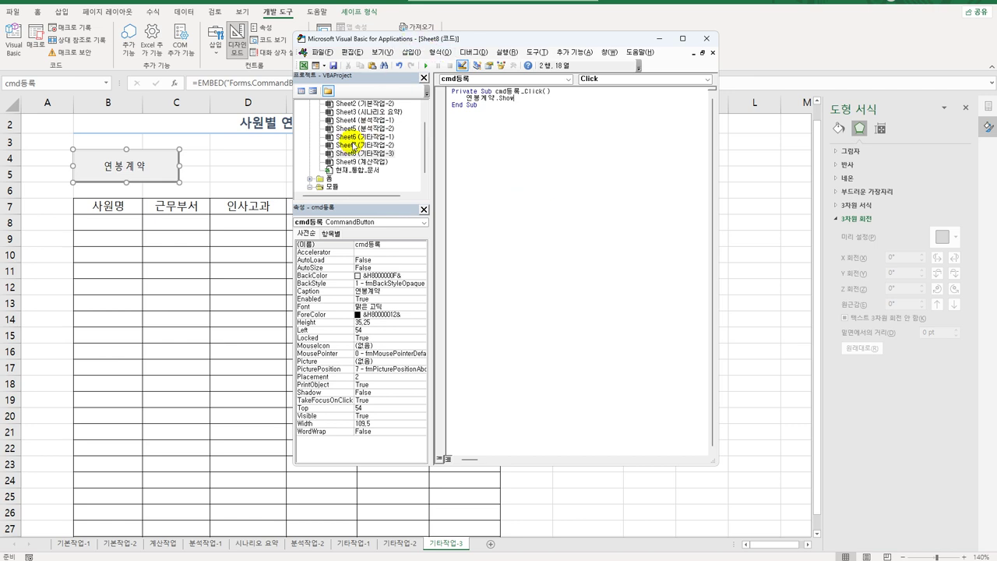
Open the code of the 연봉계약 form and create its UserForm Initialize event procedure.
double_click(326, 179)
click(348, 187)
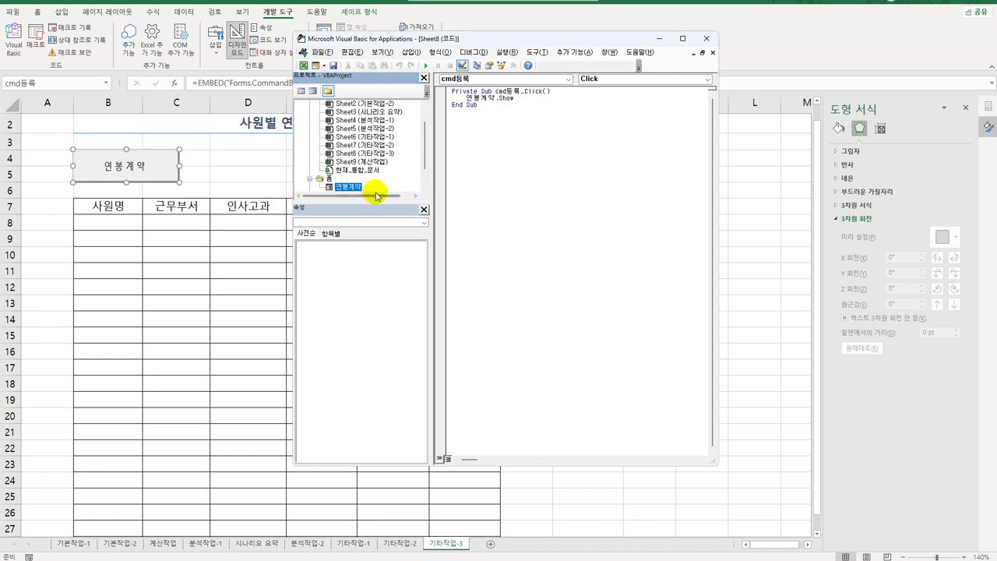
click(302, 91)
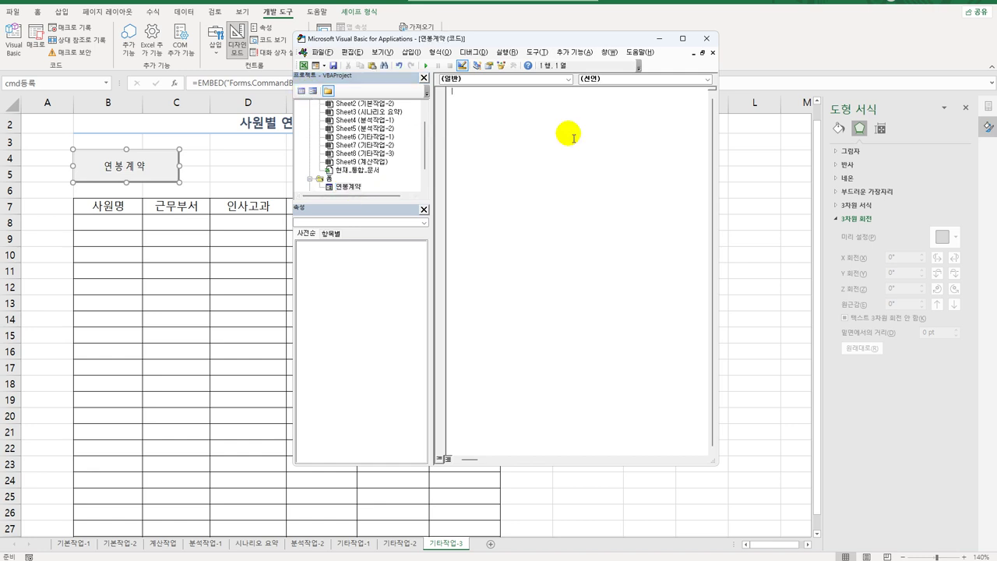
click(495, 79)
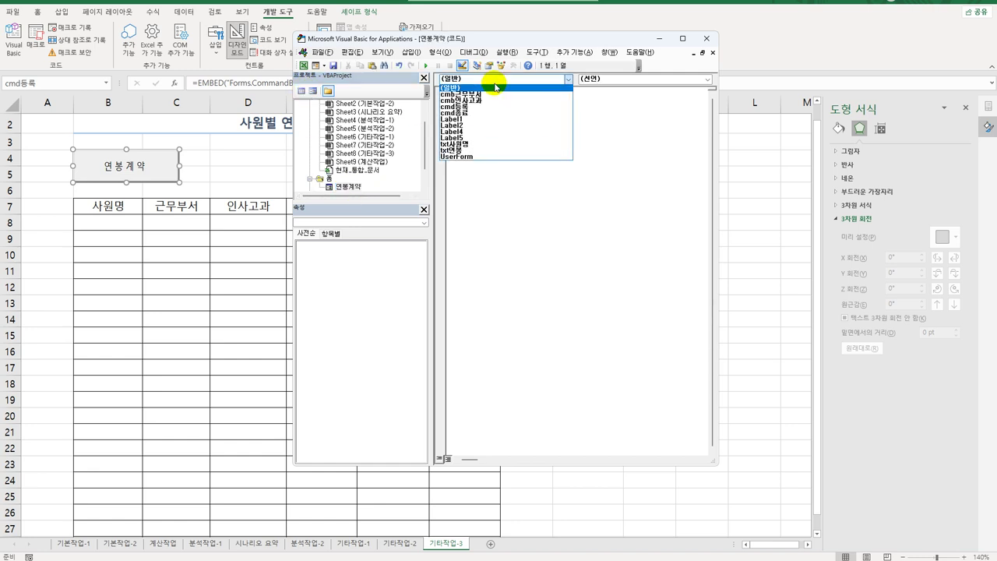
click(486, 157)
click(588, 79)
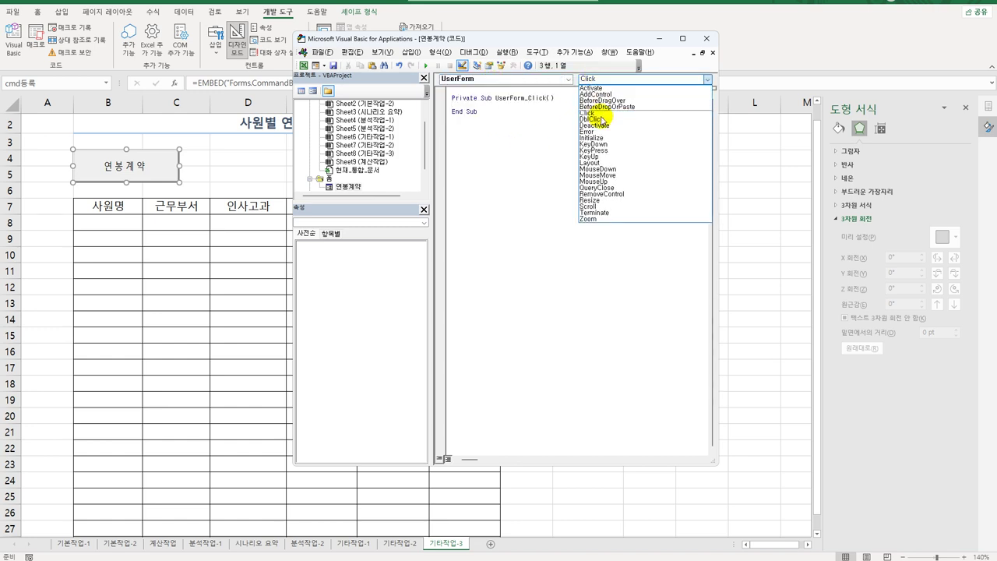
click(606, 141)
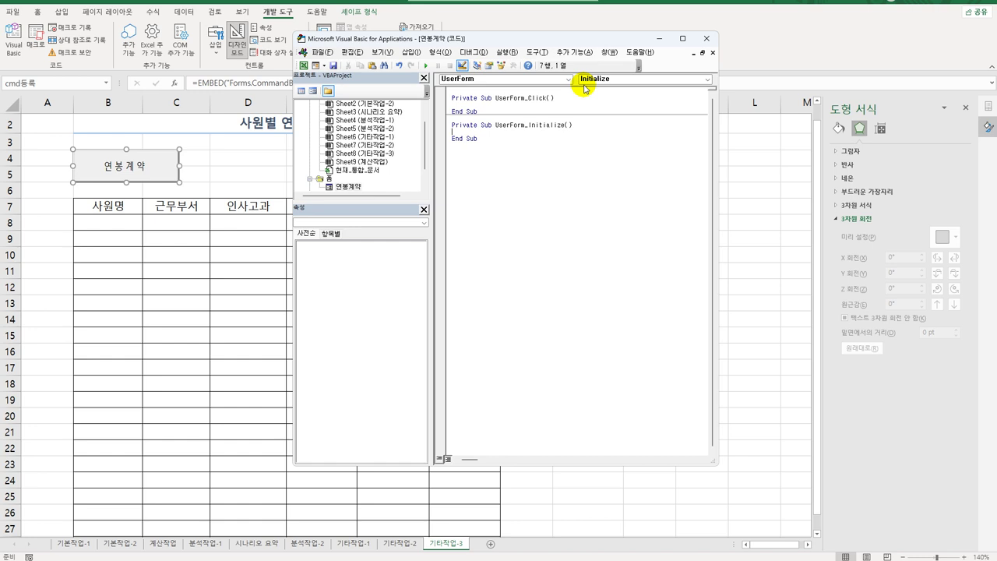
In UserForm_Initialize, set the department combo box source with cmb근무부서.RowSource = "I8:I12".
key(Tab)
text(cmb)
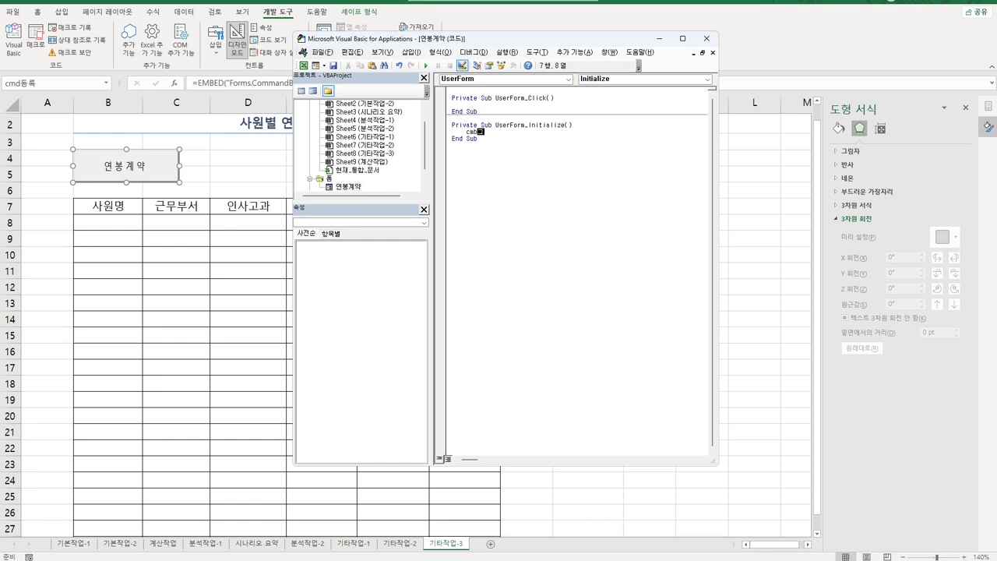
text(근무부서.ro)
key(BackSpace)
key(BackSpace)
key(BackSpace)
key(BackSpace)
key(BackSpace)
key(BackSpace)
key(BackSpace)
text(무부서.ro)
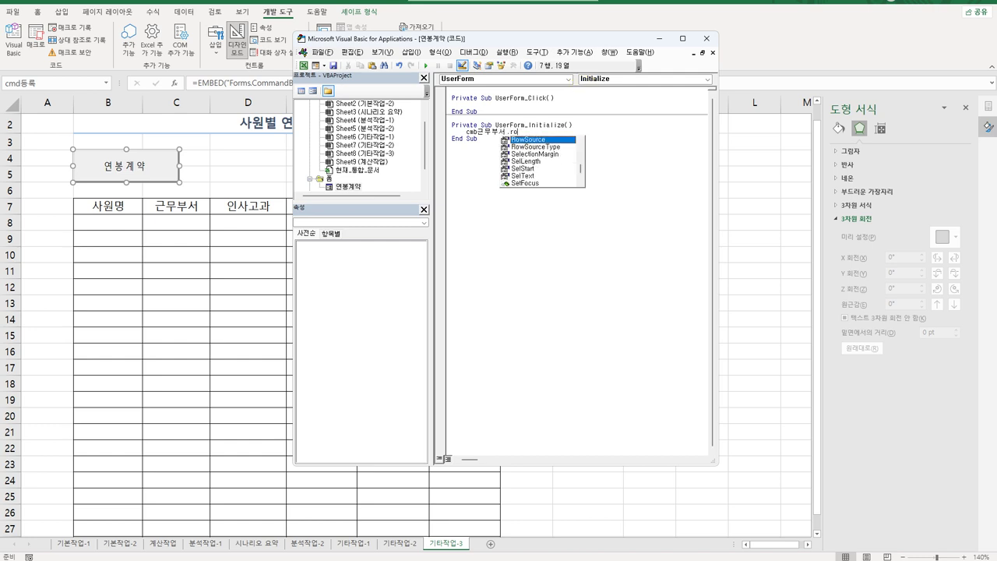
key(Tab)
text(= ')
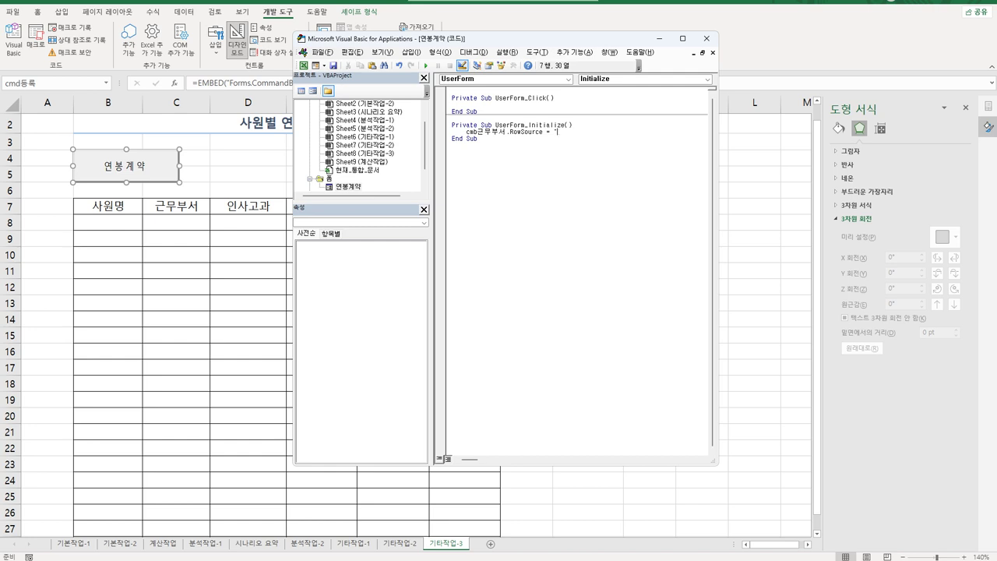
text(I8:I12")
Add the line cmb인사고과.AddItem "S1" below the RowSource statement and copy it.
key(Return)
text(cmb인사고과.)
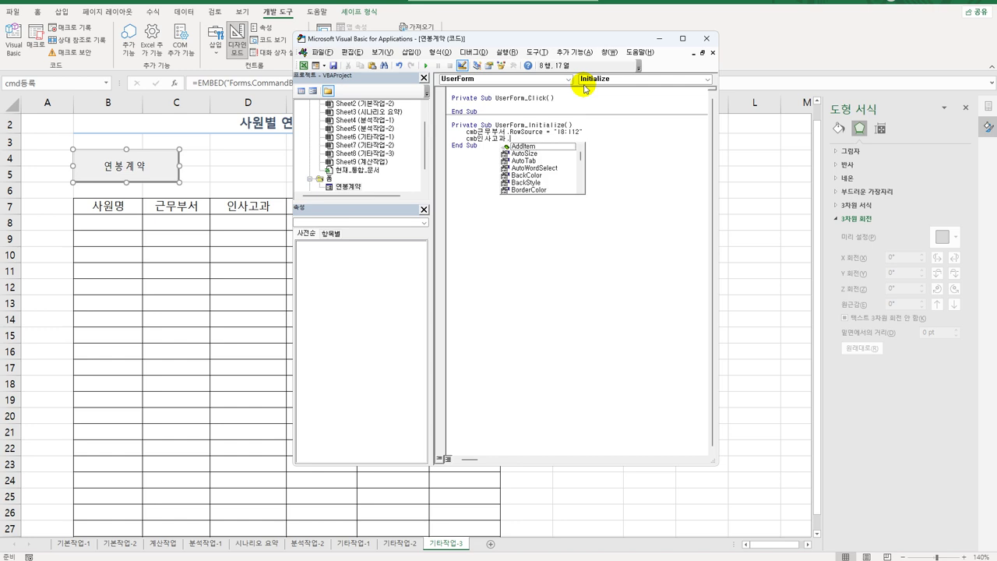
key(Tab)
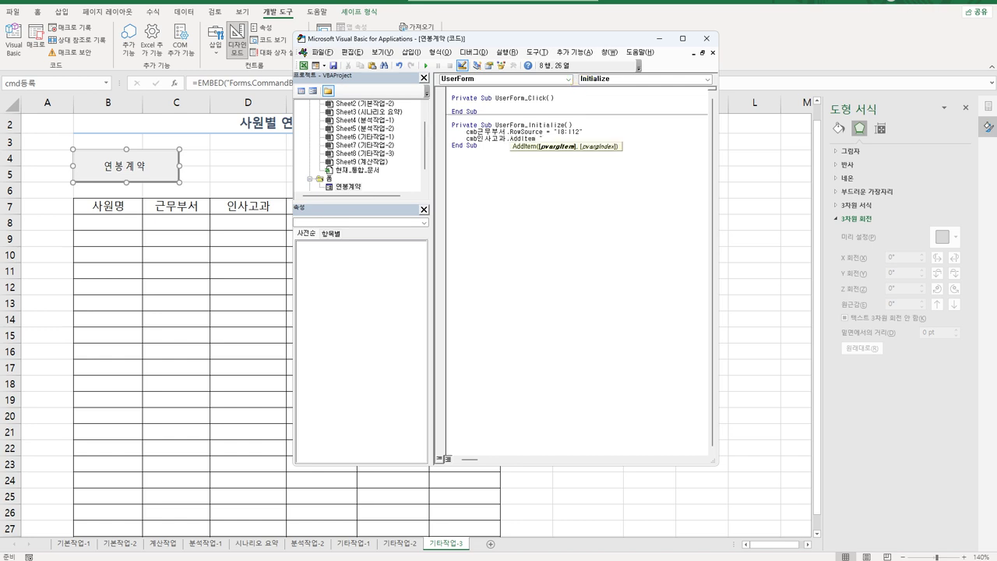
text("")
text(S1)
key(shift+Home)
key(ctrl+c)
key(End)
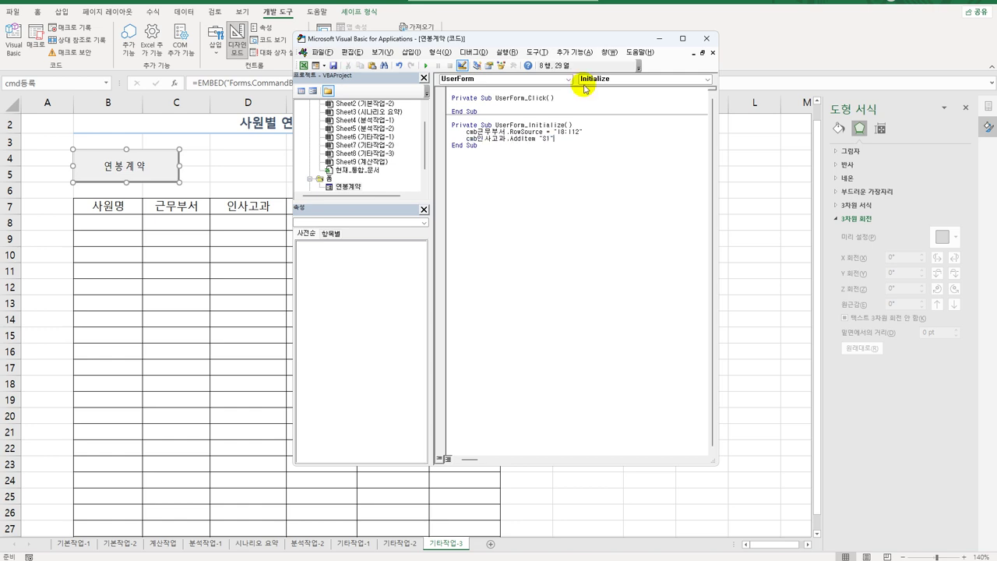
Paste four more copies of the cmb인사고과.AddItem "S1" line below the first one.
key(Return)
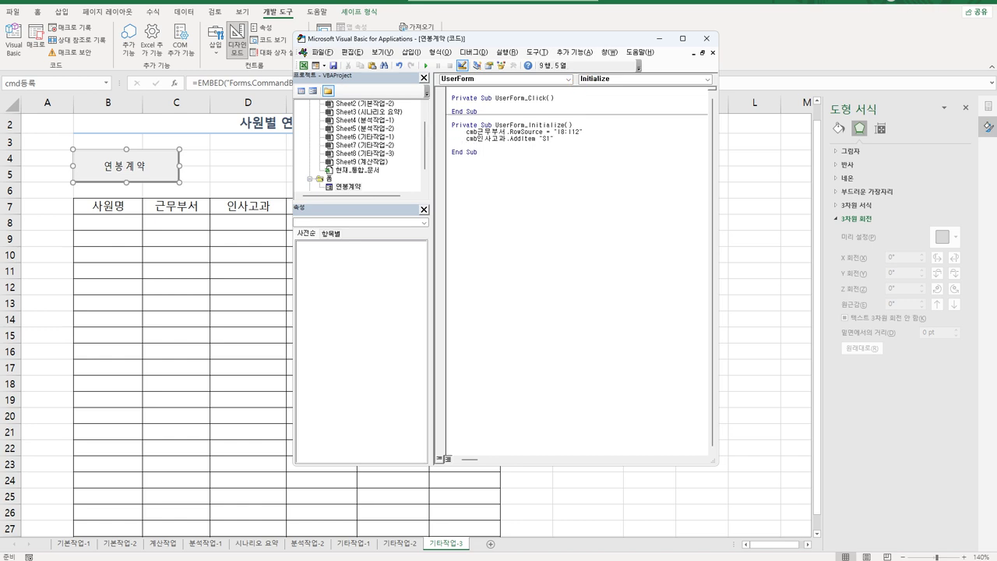
text(cmb인사고과.AddItem \"S1\")
key(Return)
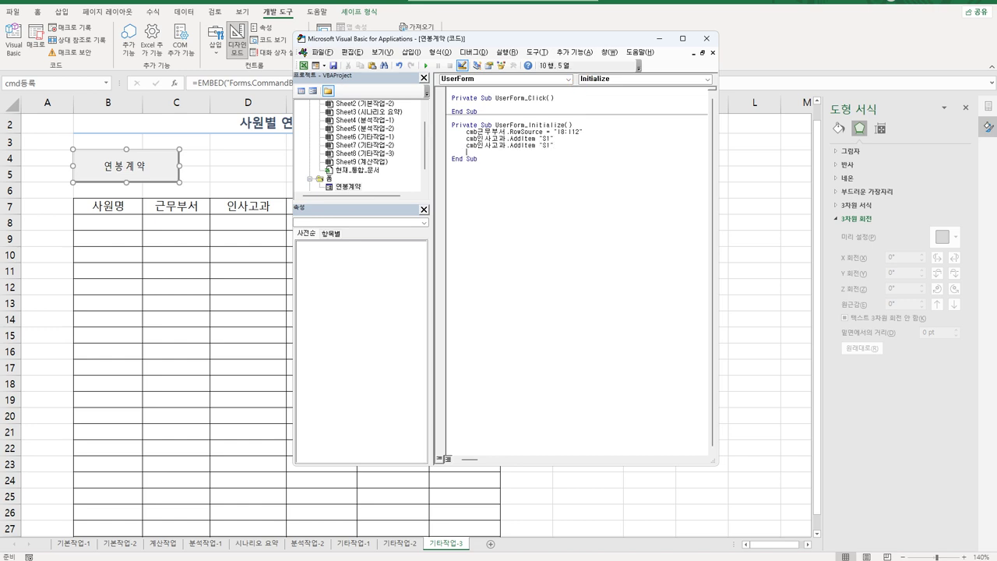
text(cmb인사고과.AddItem \"S1\")
key(Return)
text(cmb인사고과.AddItem \"S1\")
key(Return)
key(ctrl+v)
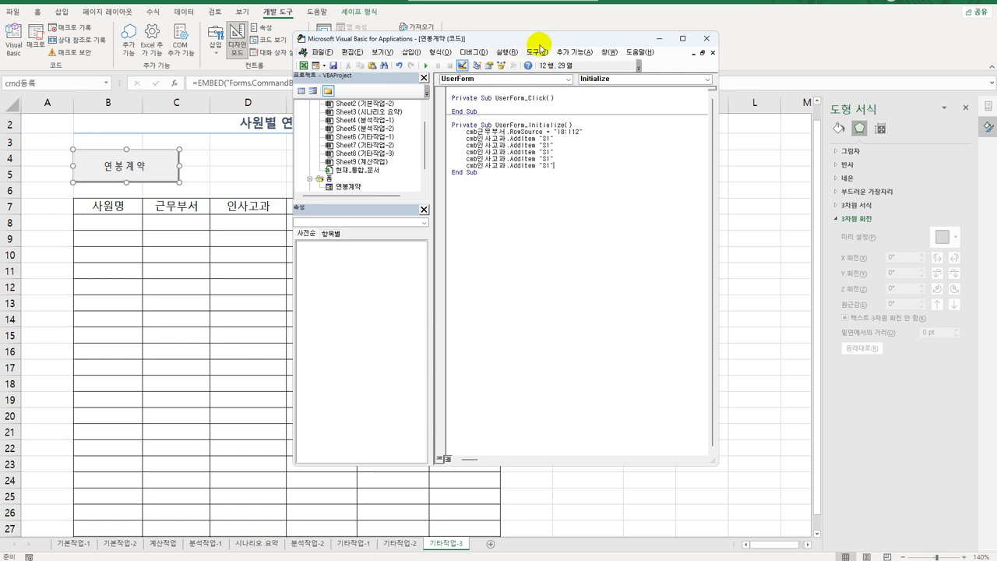
Change the second, third and fourth AddItem values to "S2", "A1" and "A2".
double_click(550, 146)
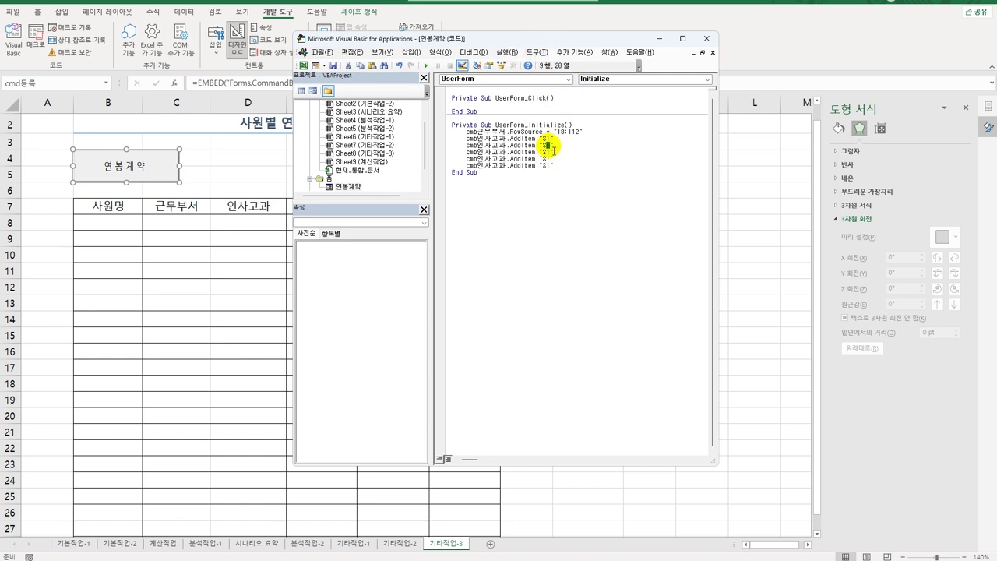
text(S2)
drag(543, 152, 548, 152)
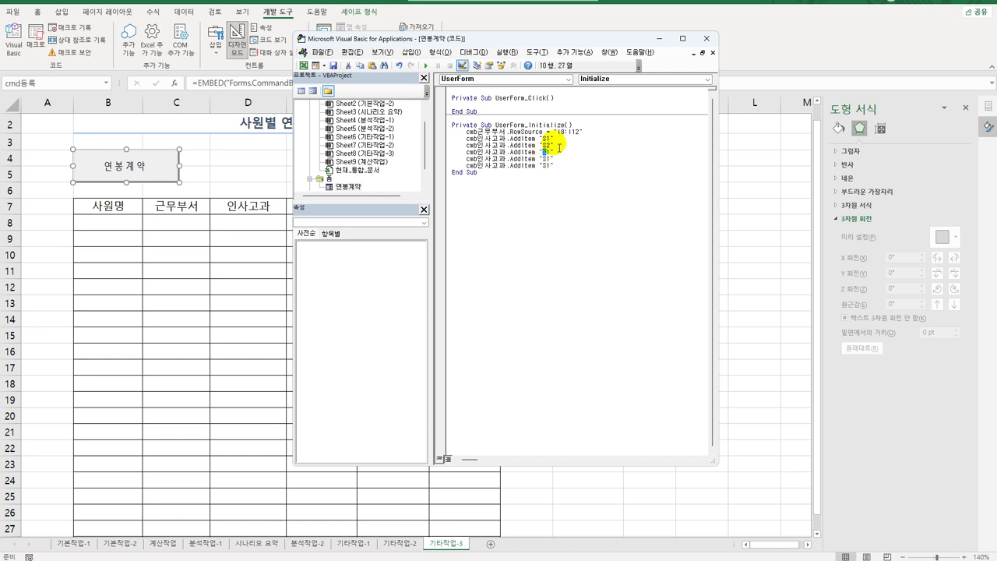
text(A)
key(Down)
text(A)
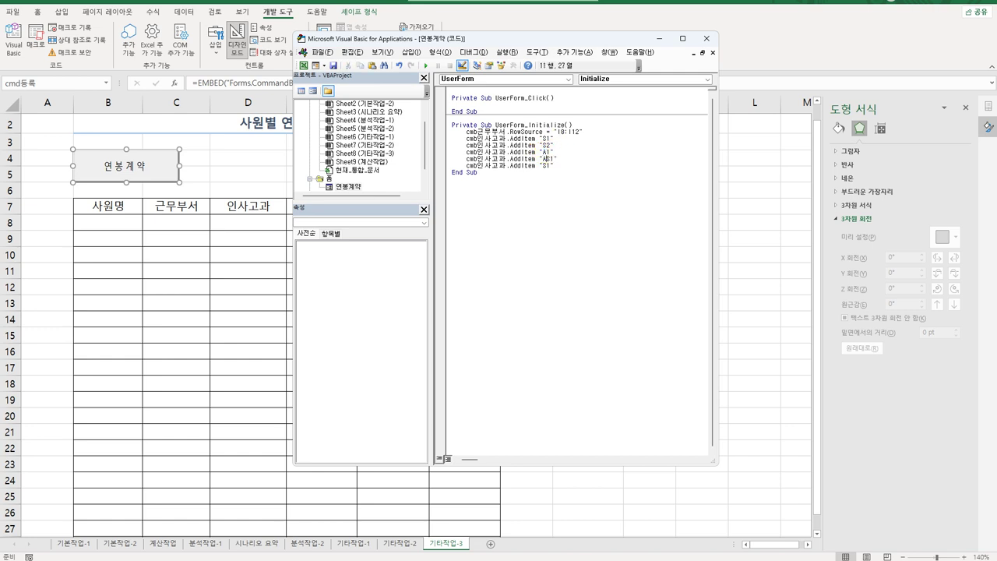
text(2)
Change the fifth AddItem value to "B1" and add a sixth AddItem line with the value "B2".
key(Down)
key(Left)
text(B)
key(Delete)
key(End)
key(Return)
key(ctrl+v)
key(Left)
key(Left)
key(Left)
key(Left)
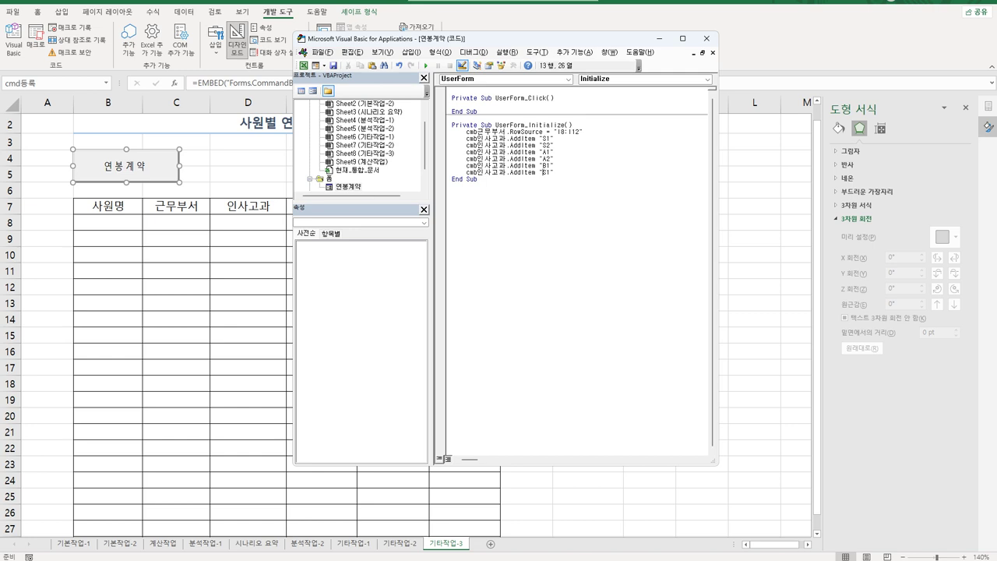
key(shift+Right)
key(shift+Right)
text(B2)
Insert the line With cmb인사과 between the RowSource statement and the first AddItem line.
click(584, 132)
key(Return)
text(w)
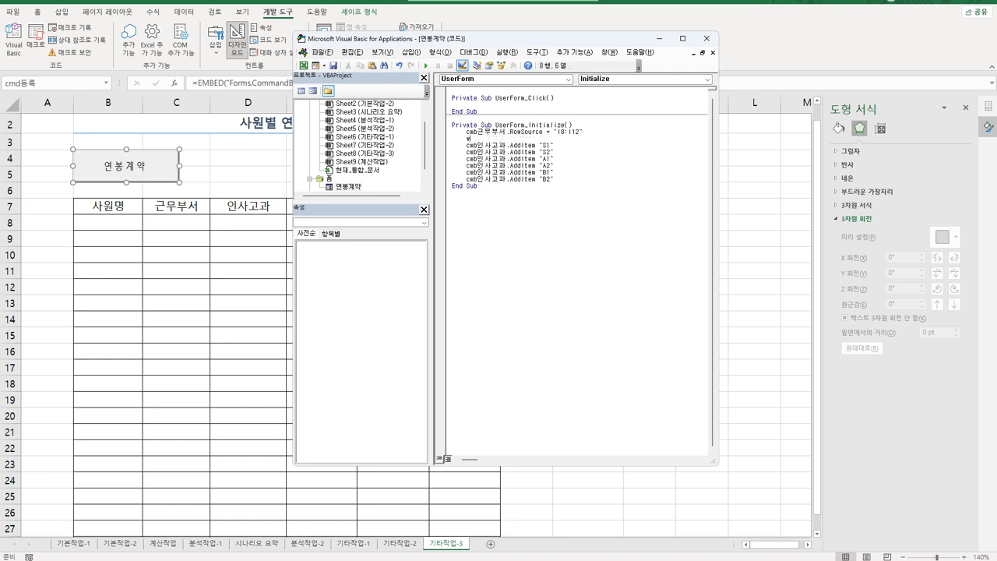
text(ith cmb인사과)
Remove the cmb인사고과 prefix from the S1 to B1 AddItem lines and indent them under the With line.
drag(467, 146, 506, 151)
key(Tab)
click(477, 151)
key(Tab)
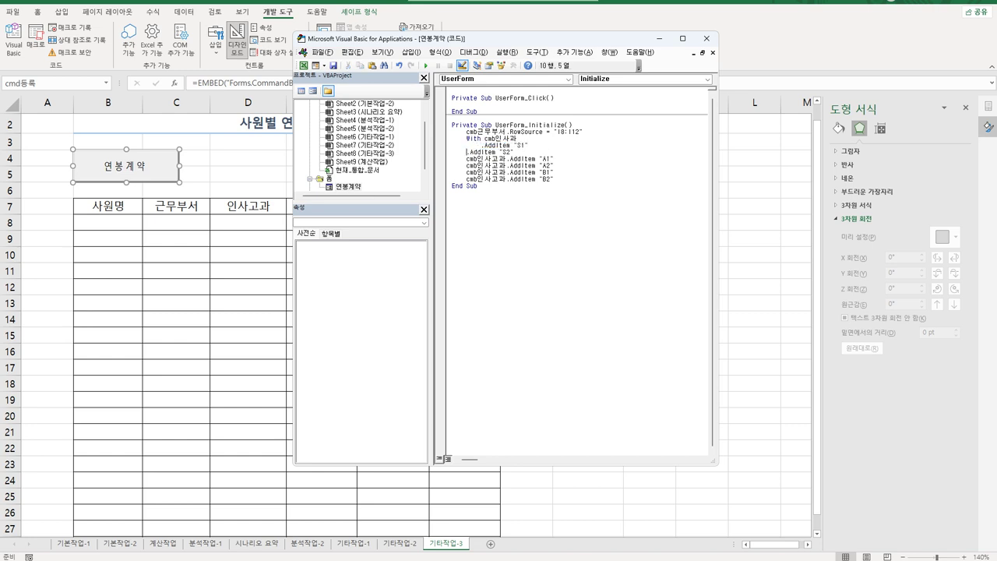
click(477, 159)
drag(467, 159, 491, 171)
key(Tab)
key(Delete)
key(Tab)
key(BackSpace)
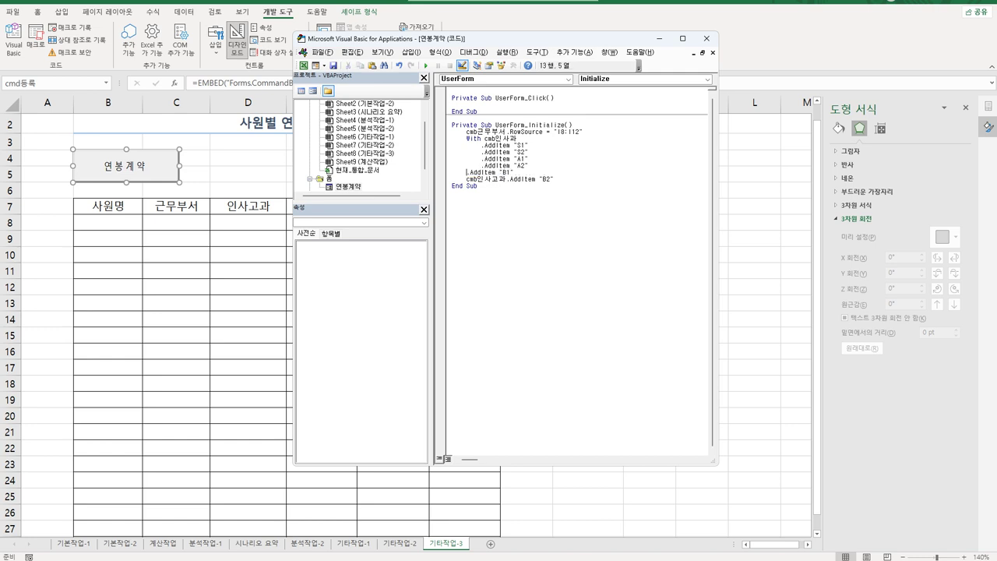
key(Tab)
Remove the cmb인사고과 prefix from the B2 AddItem line, indent it and start a new line below.
key(Down)
key(shift+Right)
key(shift+Right)
key(shift+Right)
key(shift+Right)
key(shift+Right)
key(shift+Right)
key(shift+Right)
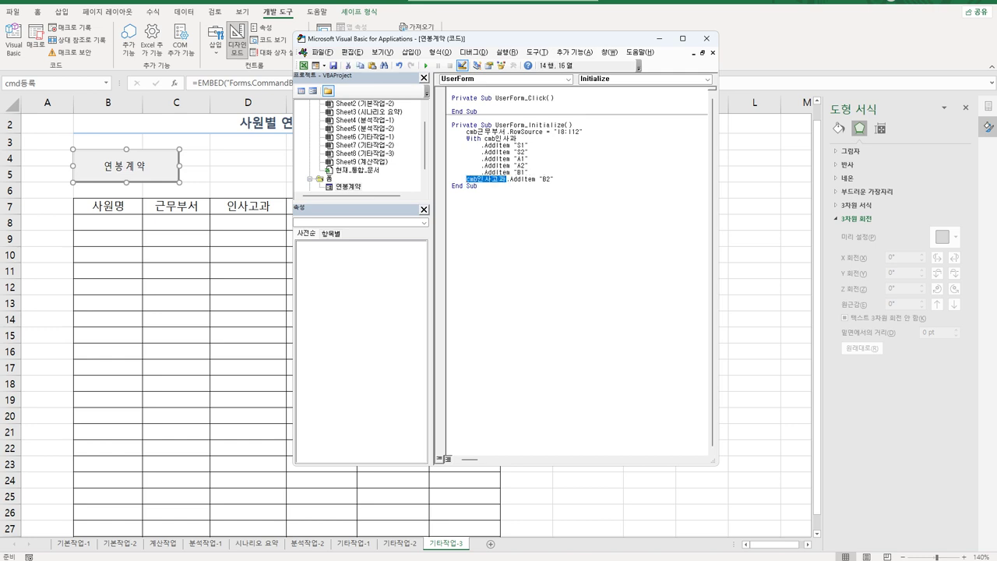
key(BackSpace)
key(Tab)
key(End)
key(Return)
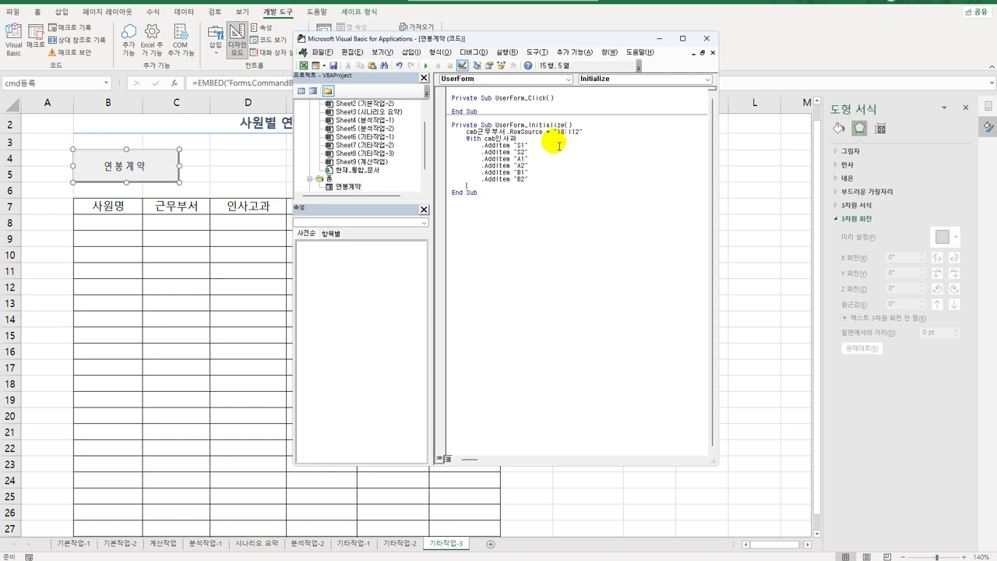
Correct the control name in the With line to cmb인사고과.
click(505, 138)
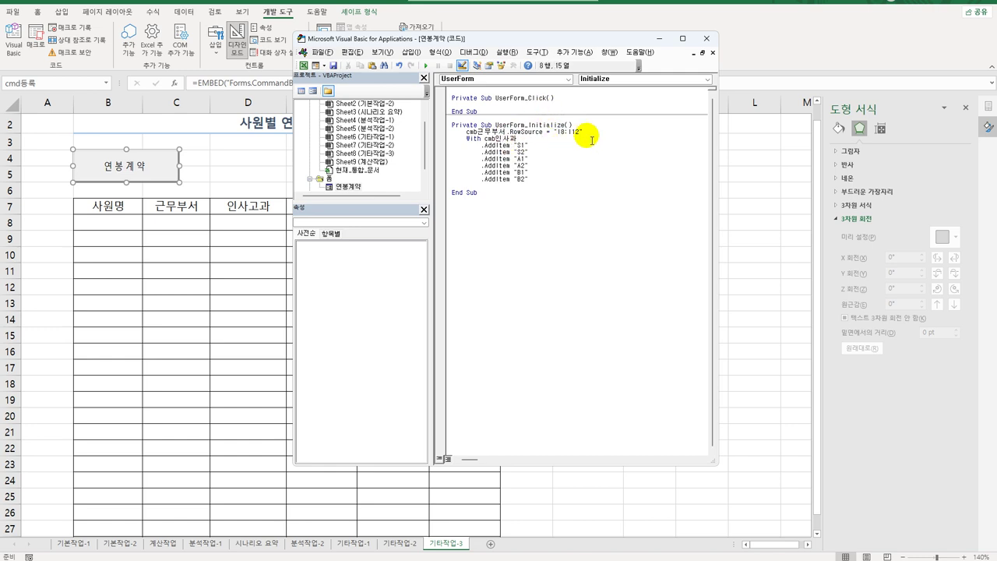
key(shift+End)
text(인사고과)
Close the block with End With below the B2 line and insert a blank line above the RowSource statement.
key(Down)
key(Down)
key(Down)
key(Down)
key(Down)
key(Down)
key(Return)
key(BackSpace)
text(end )
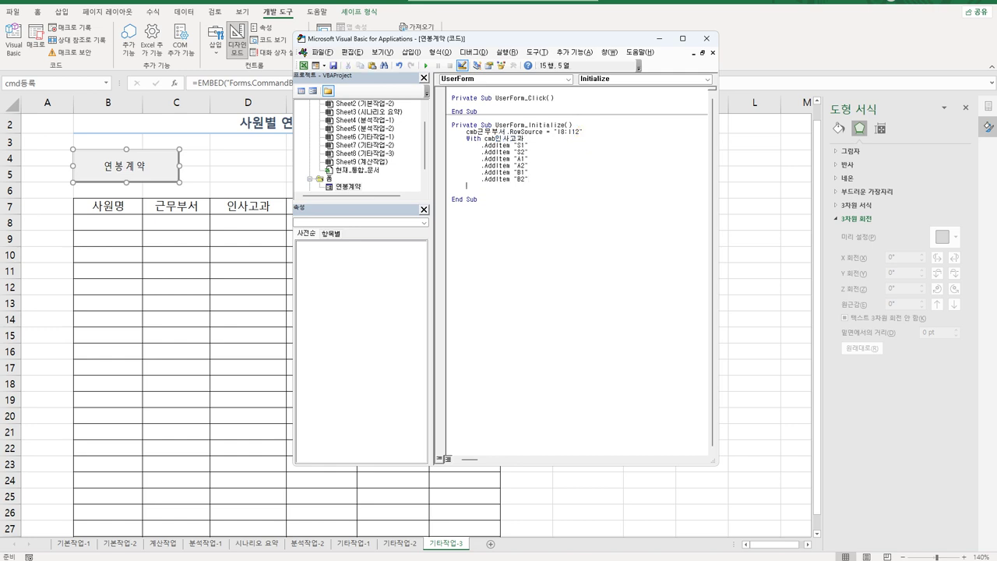
text(with)
click(451, 131)
key(Return)
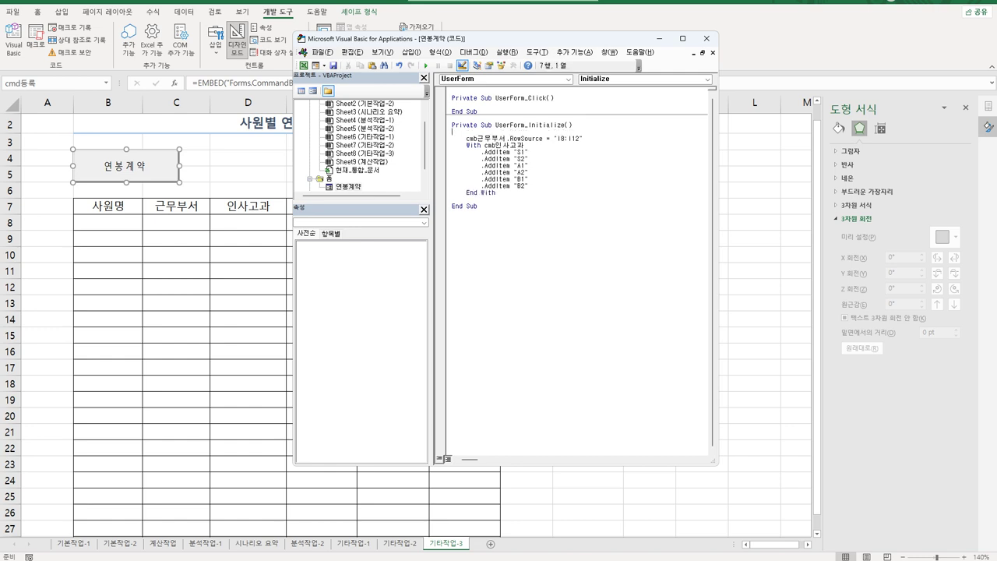
Open the 연봉계약 form design and examine its combo boxes, the 근무부서 list on the sheet and the 종료 button.
double_click(343, 187)
click(552, 130)
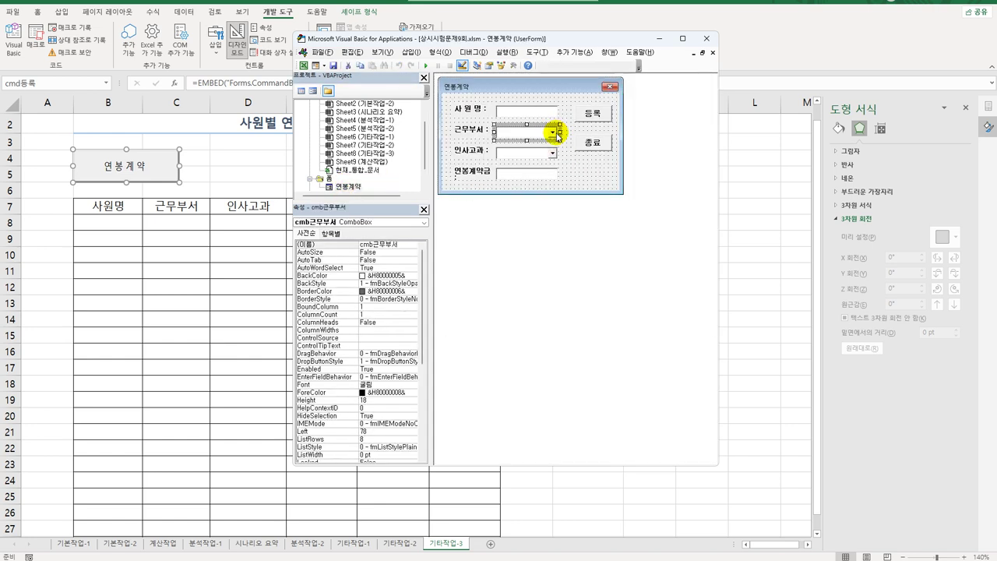
click(554, 149)
click(553, 134)
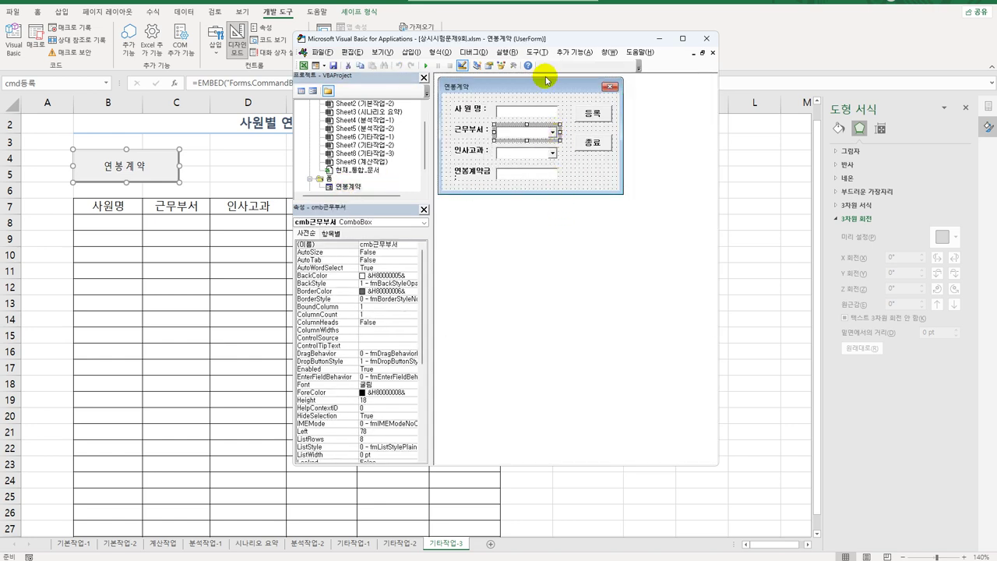
drag(561, 39, 385, 32)
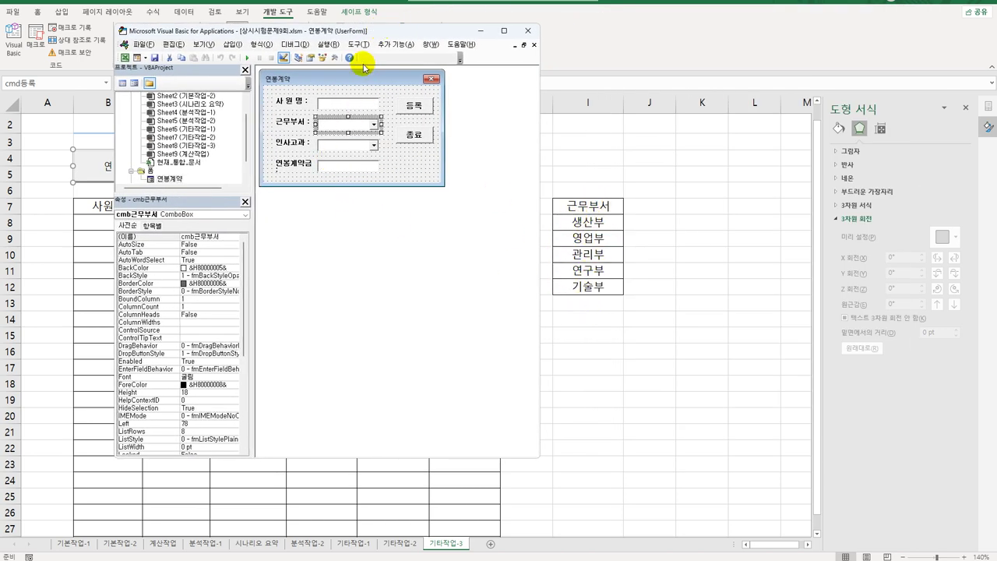
drag(380, 29, 623, 16)
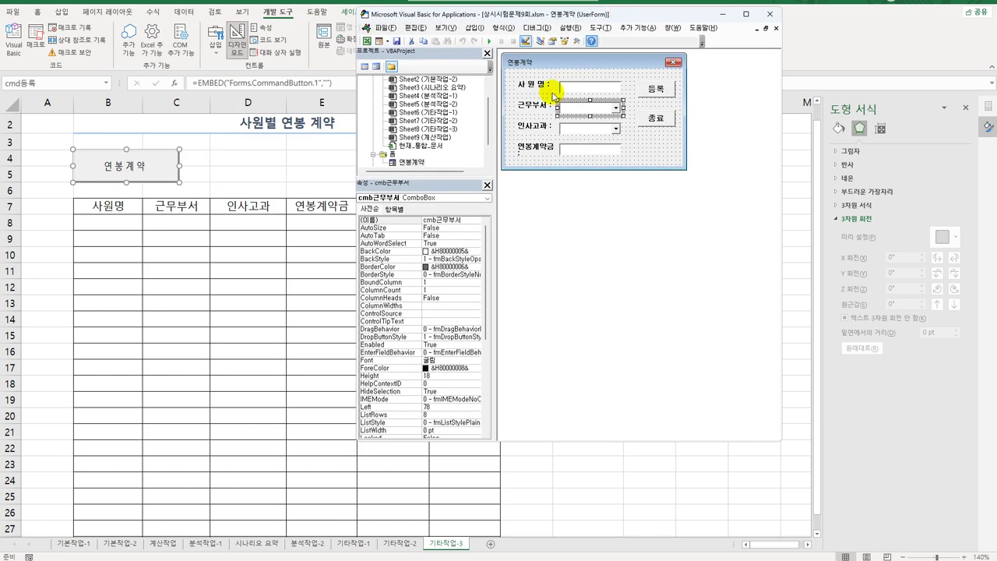
drag(537, 22, 536, 0)
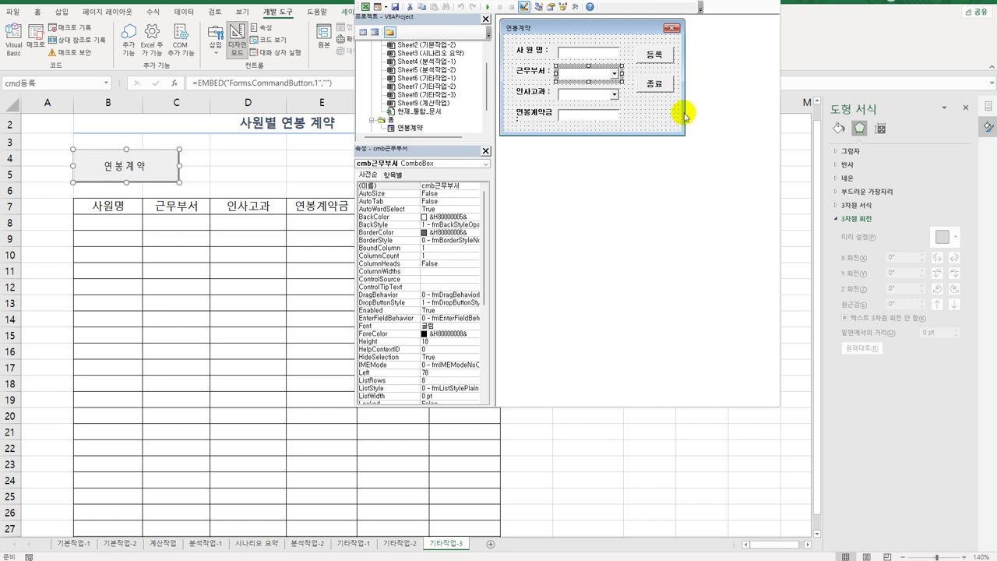
click(647, 89)
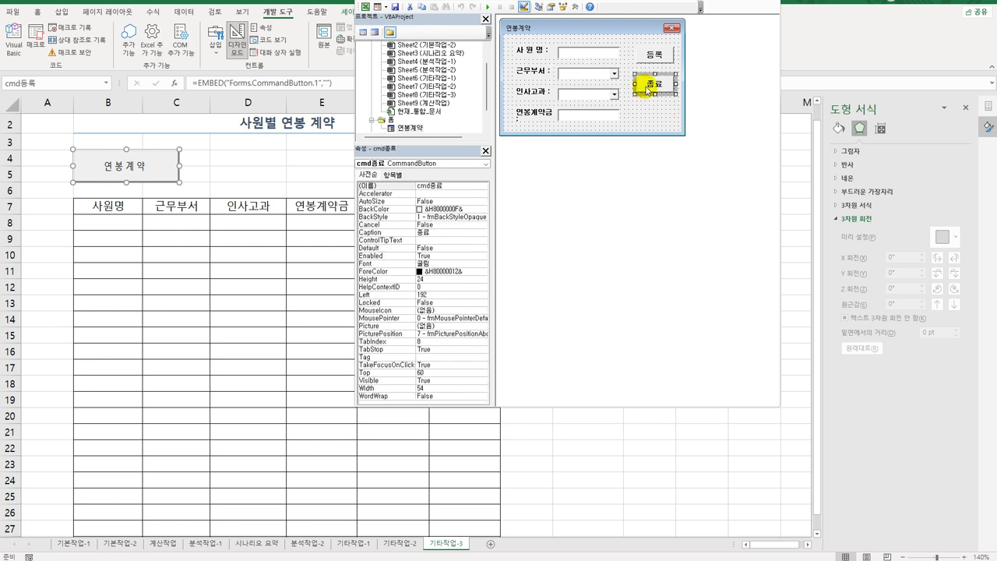
Open the 종료 button's Click procedure and add the statement [G5] = Date.
double_click(647, 89)
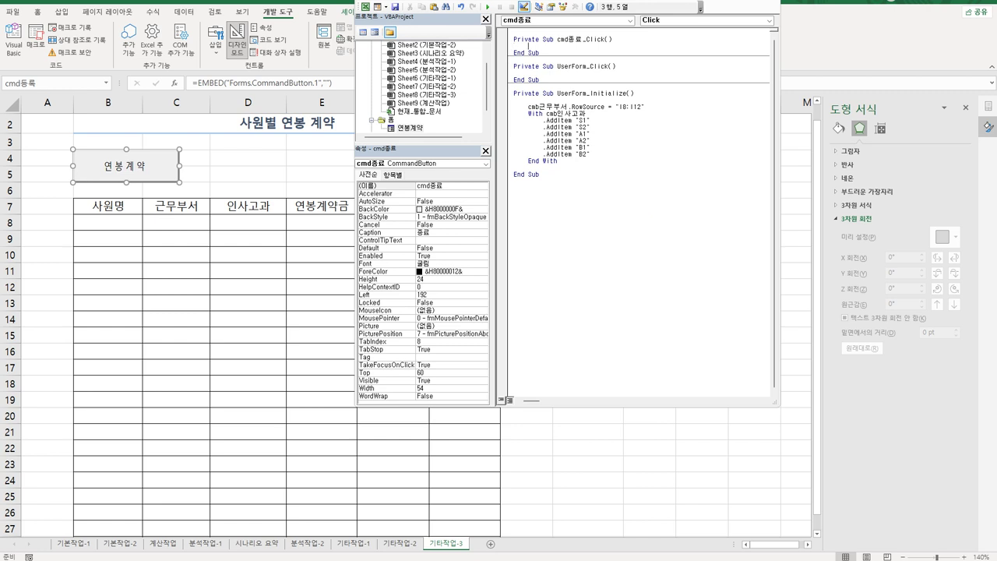
key(Tab)
text([G5] = o)
text(ate)
key(Return)
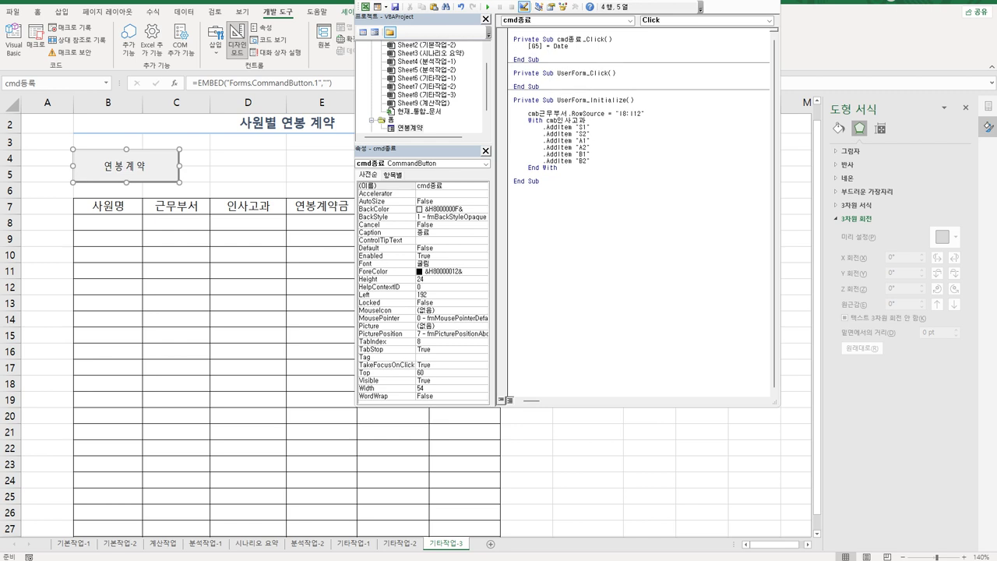
Add the line [G5].Font.Bold = True below the date statement in the cmd종료 procedure.
text([)
text(G5].)
text(for)
text(nt.bold = )
text(True)
key(Return)
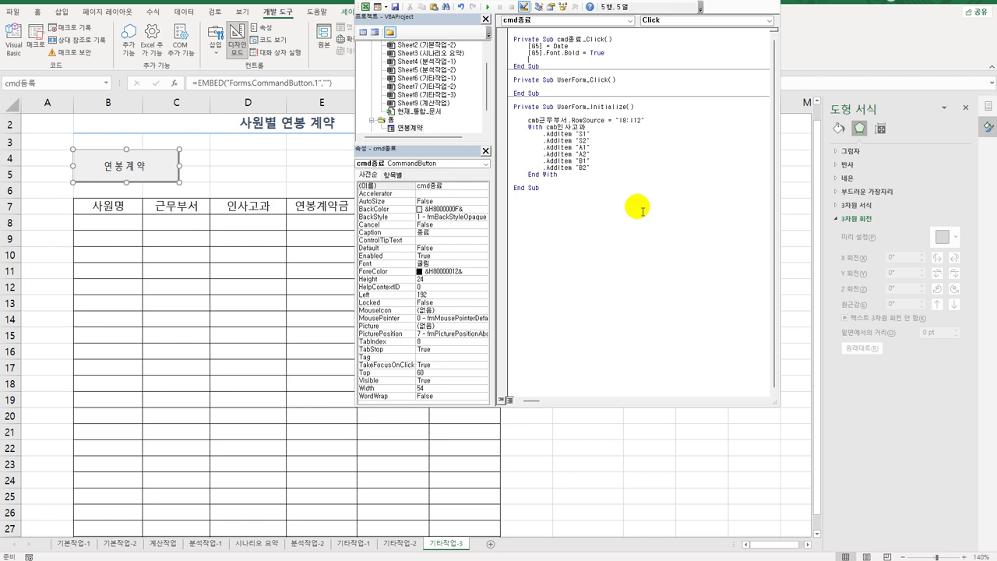
Write a MsgBox statement that joins Date, "총 " and Range("b7").CurrentRegion.Rows.Count.
text(msgbox)
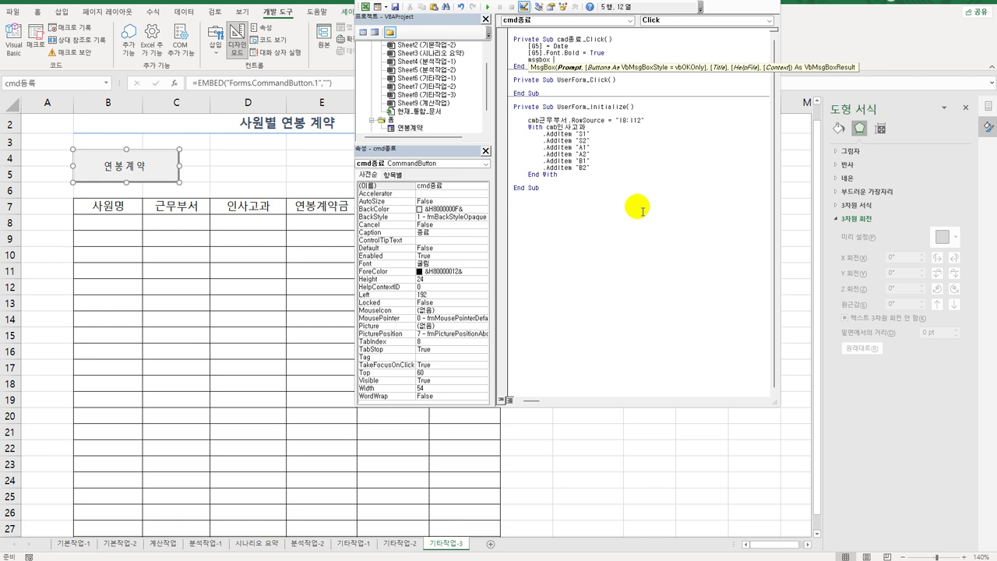
text(date 최)
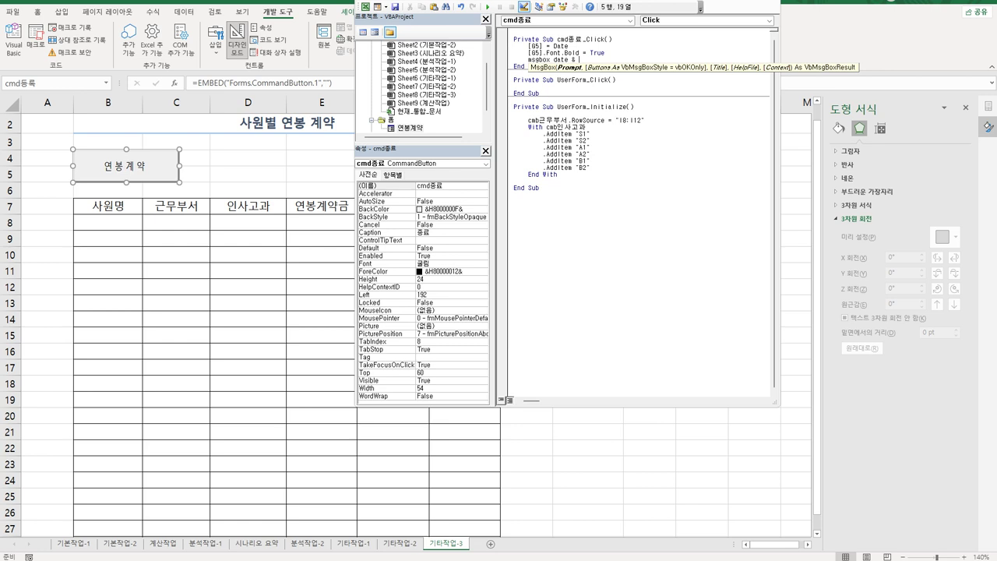
text("총)
text(" & range("b)
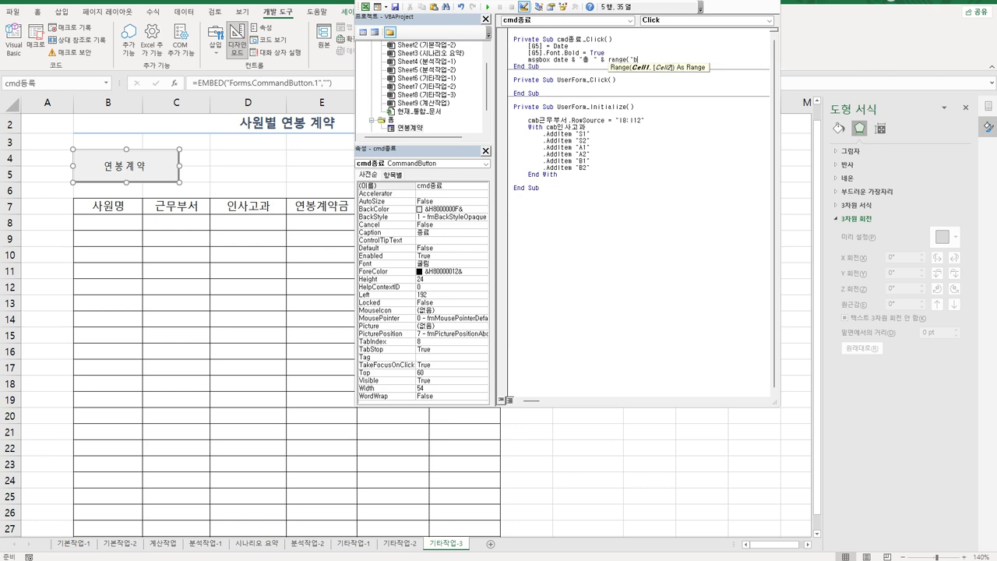
text(7"").cu)
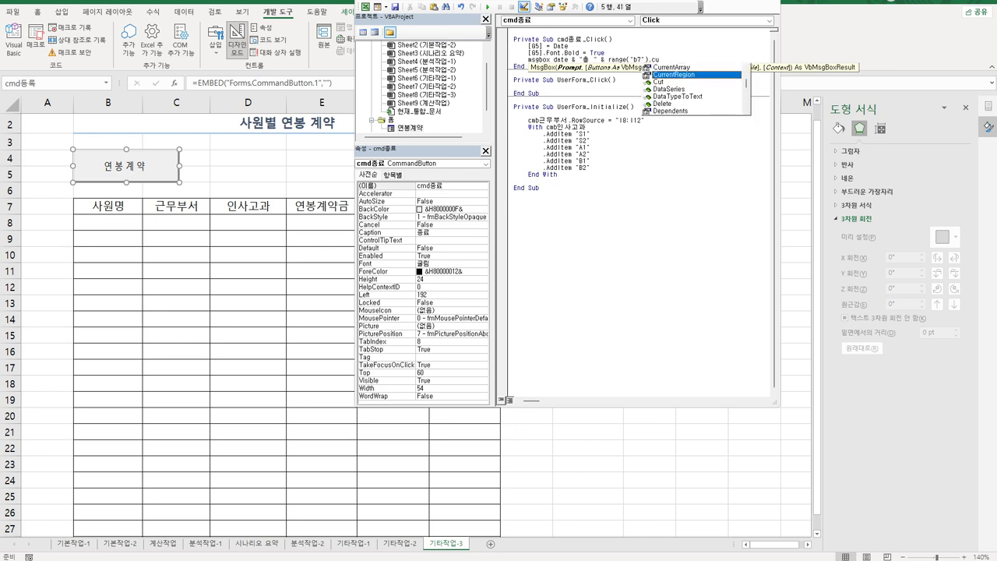
key(Tab)
text(.Rows.count)
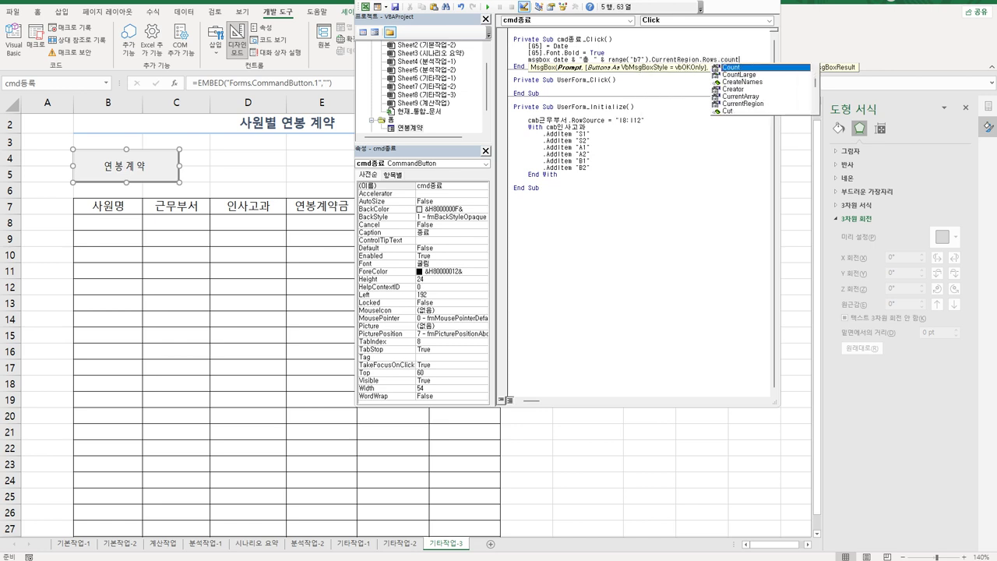
key(Tab)
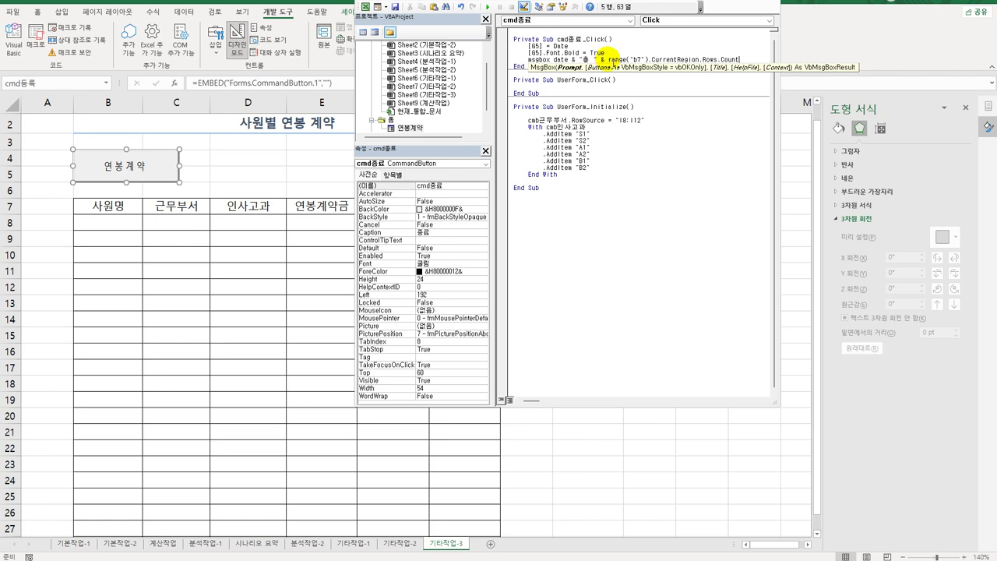
Subtract 1 from the row count and append the text "건 입력 완료" to the message.
drag(608, 59, 747, 61)
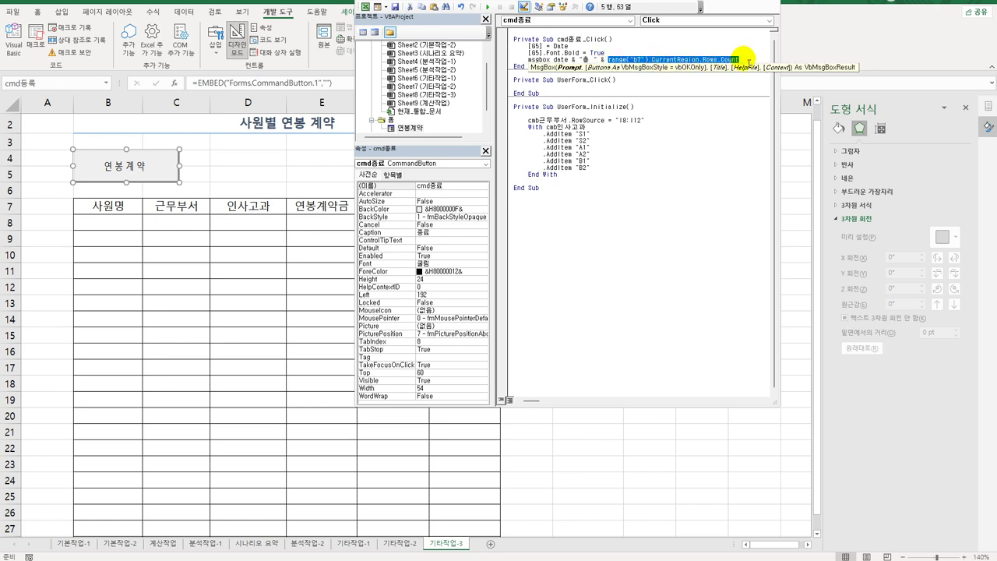
click(749, 60)
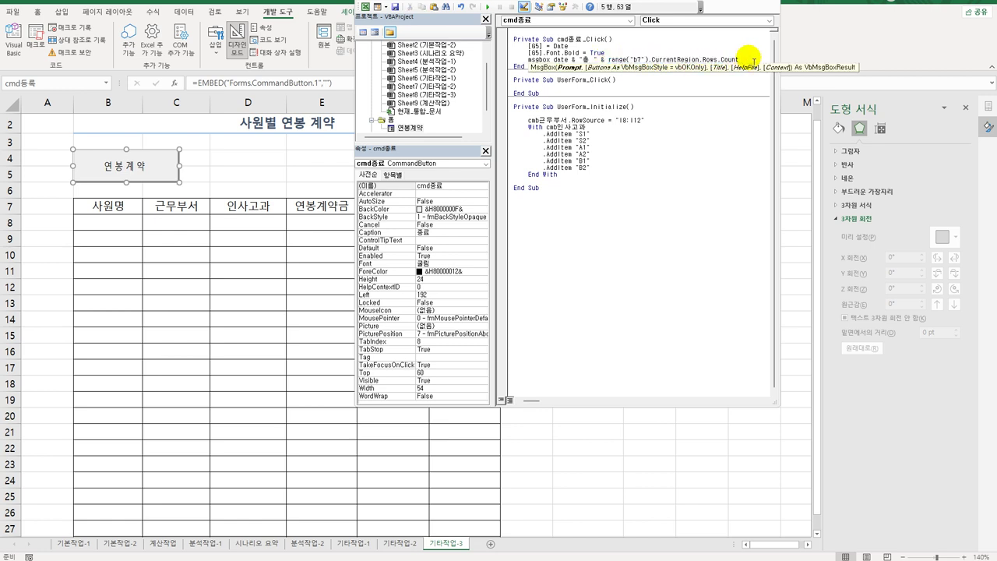
text(-1)
text(& ")
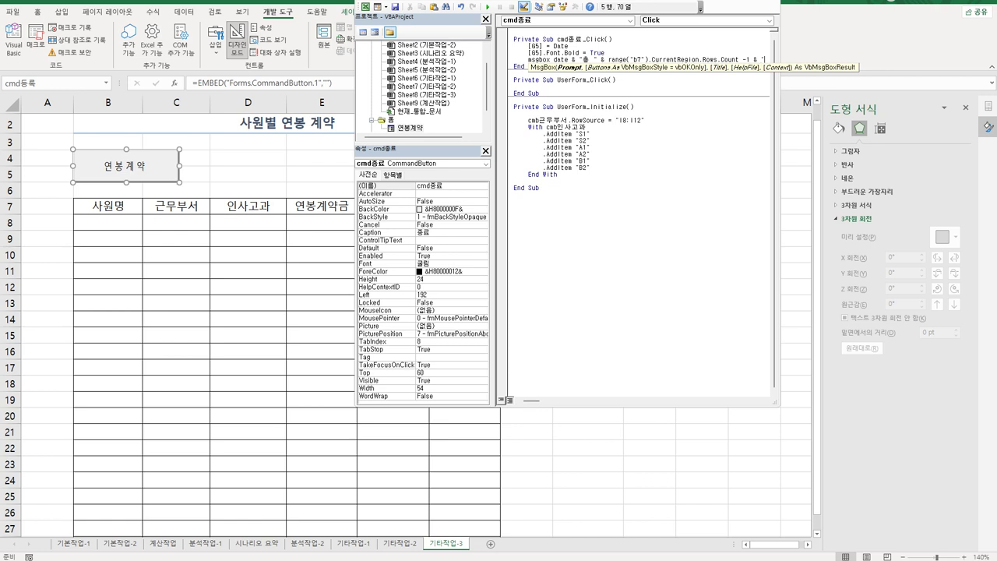
text(건)
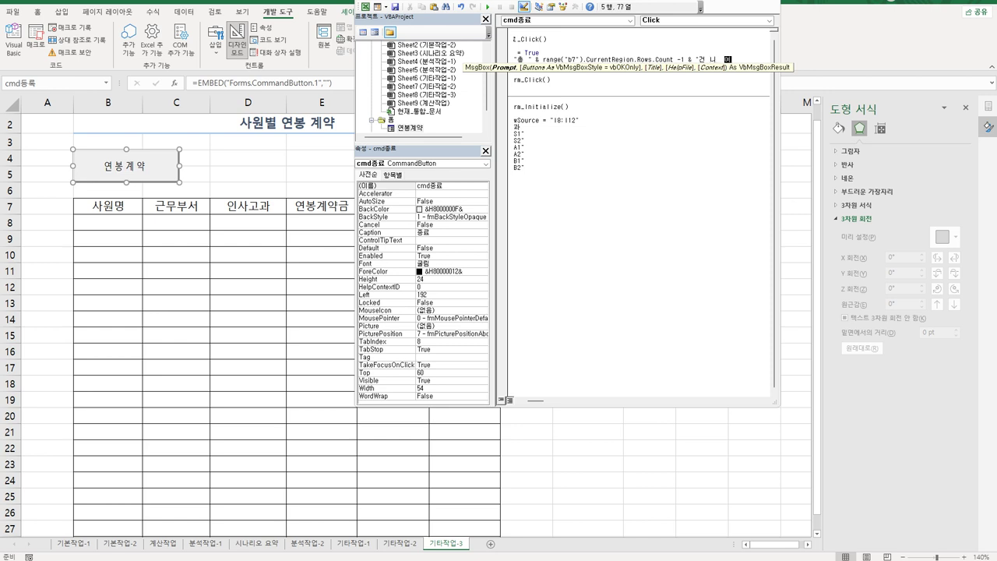
key(BackSpace)
text(입력 완료",)
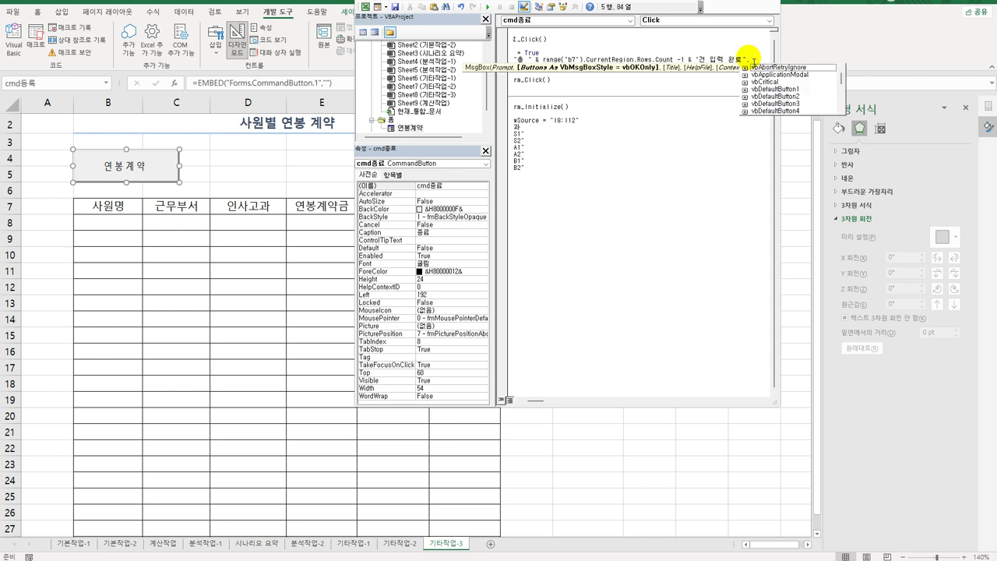
Leave the MsgBox buttons argument empty and set its title to "폼 닫기".
text(,)
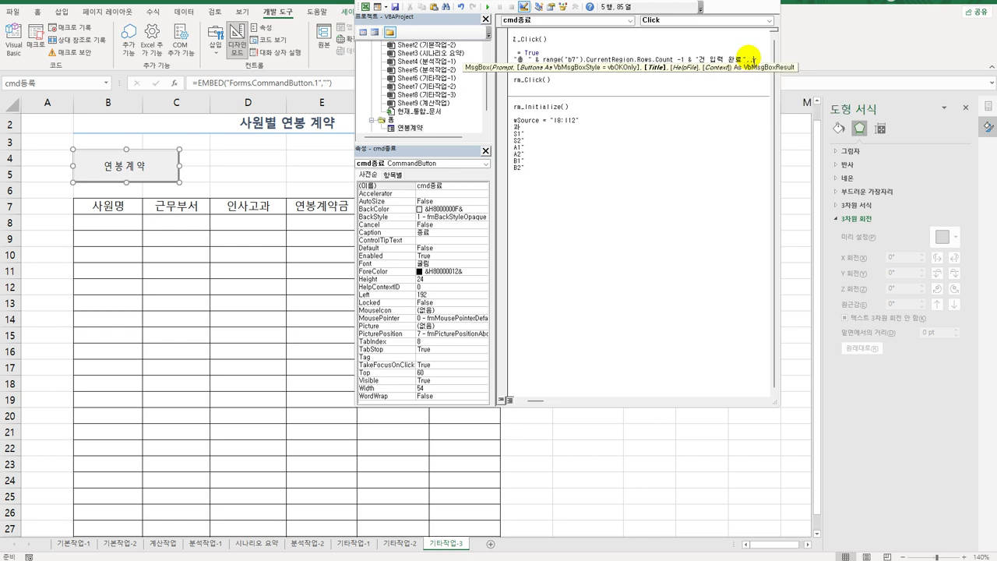
text(")
text(폼 닫ㄱ)
text(ㅣ")
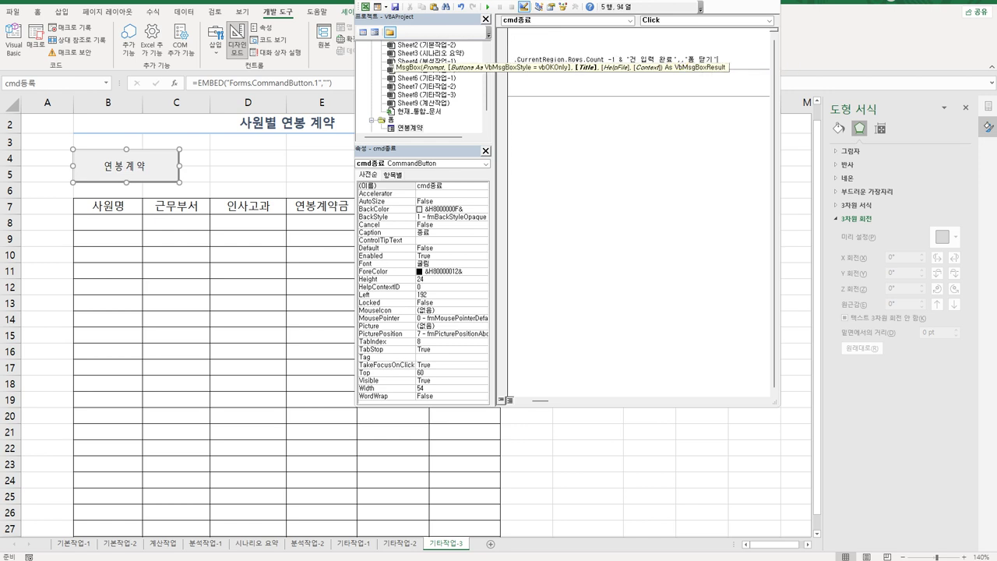
key(Return)
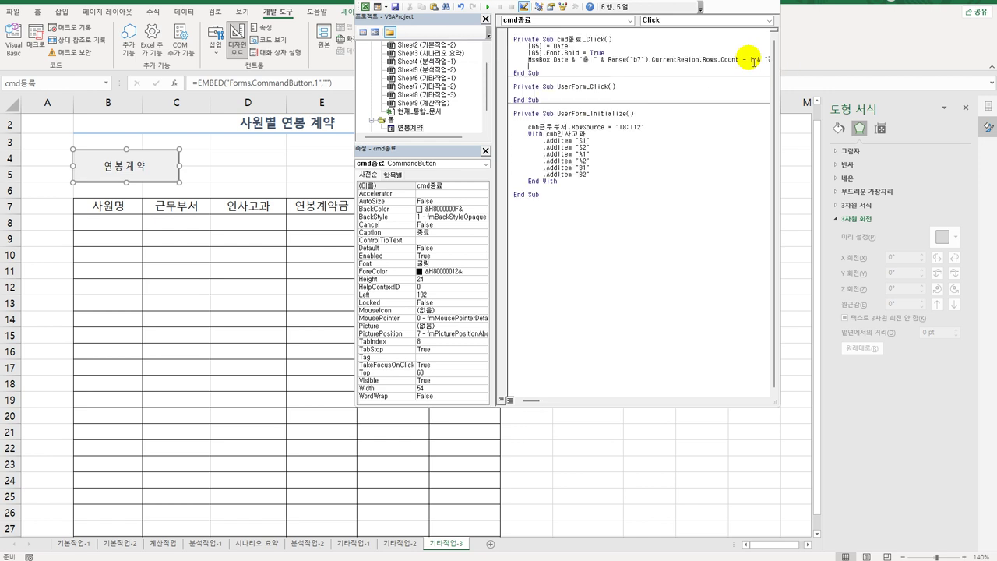
Widen the code editor window and add Unload Me below the MsgBox line.
drag(945, 84, 950, 86)
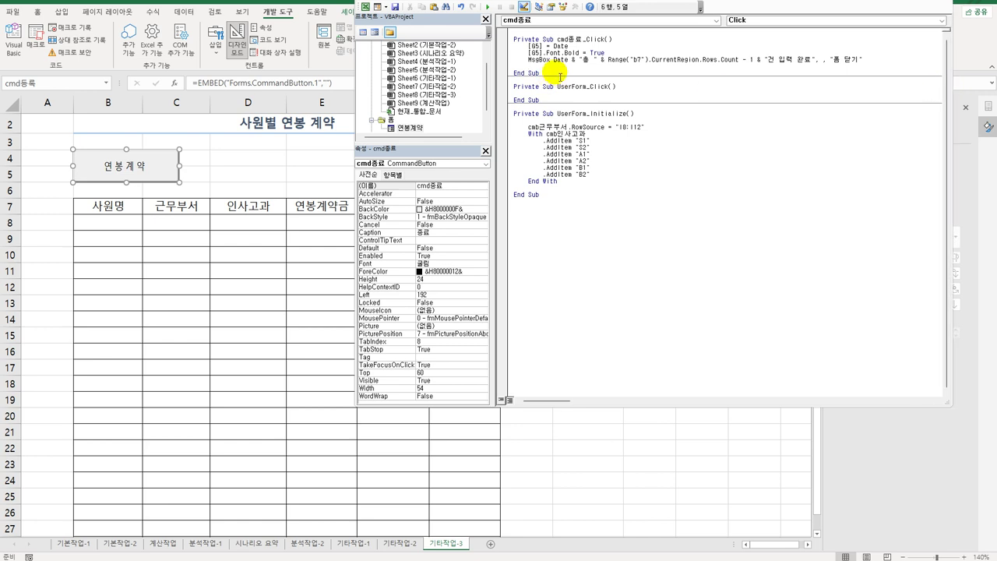
text(un)
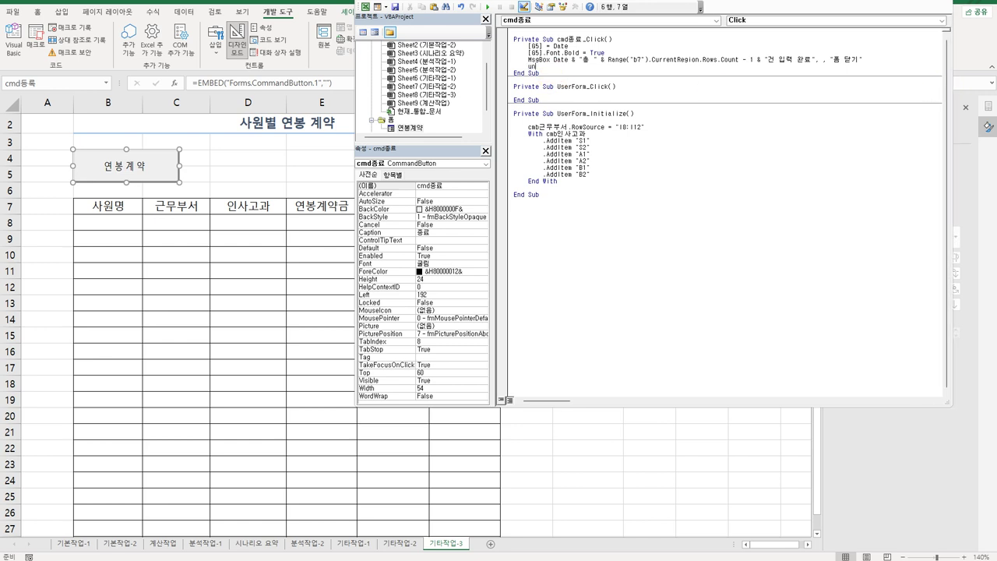
text(load Me)
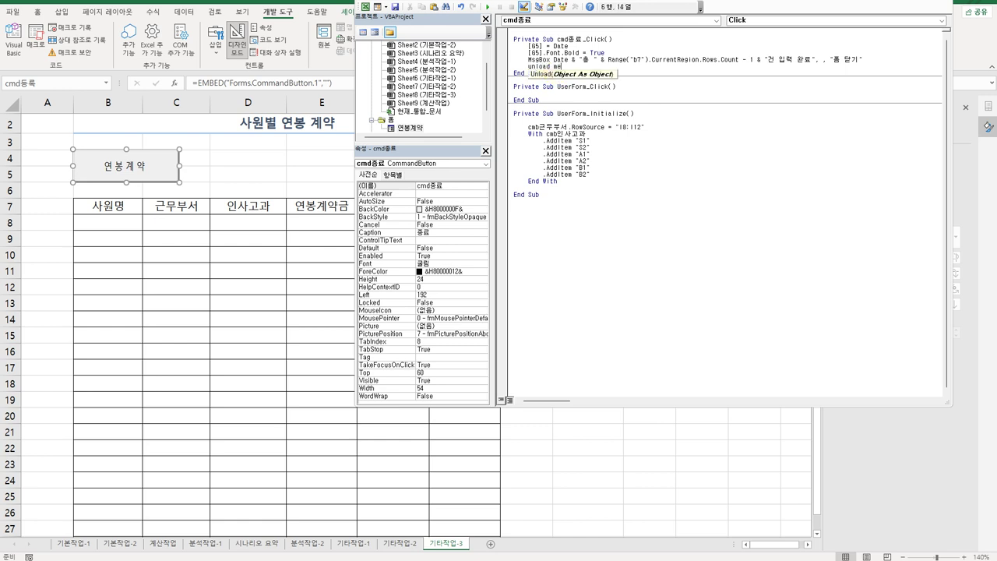
key(Return)
Insert a blank line directly below the Private Sub cmd종료_Click() line.
key(Up)
key(Up)
key(Up)
key(Up)
key(Up)
key(End)
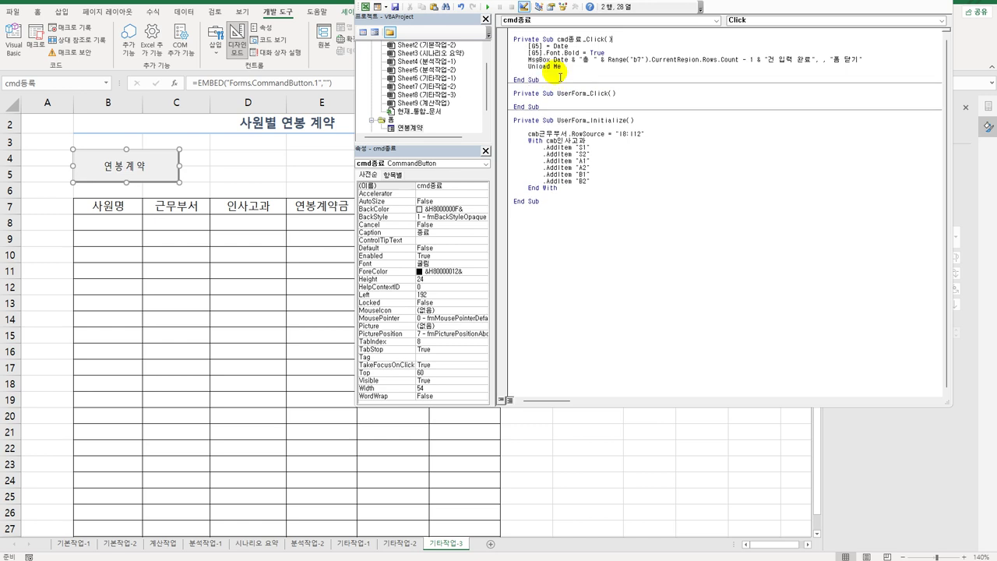
key(Return)
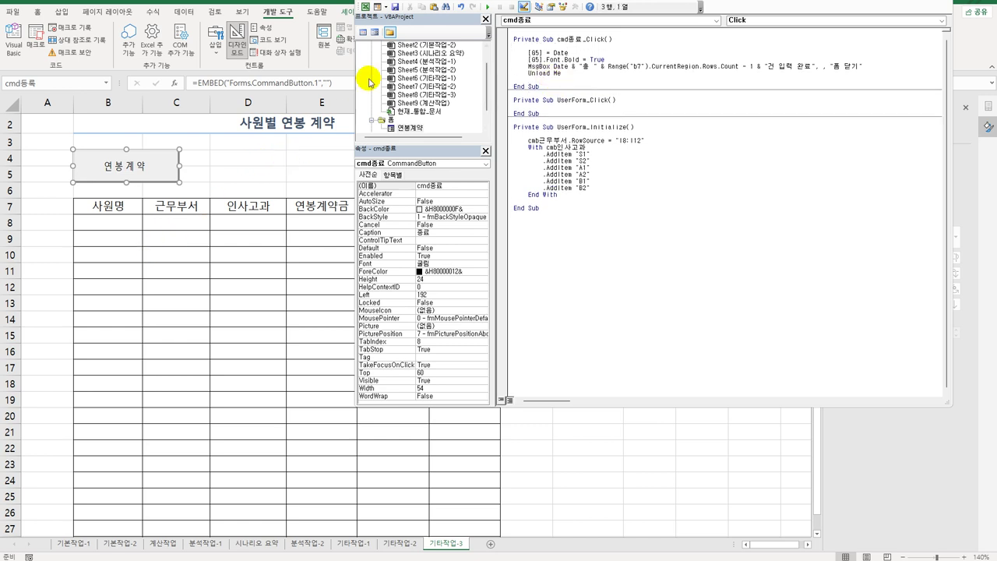
Reposition the code editor window and create the Click event procedure for cmd등록.
drag(623, 3, 660, 9)
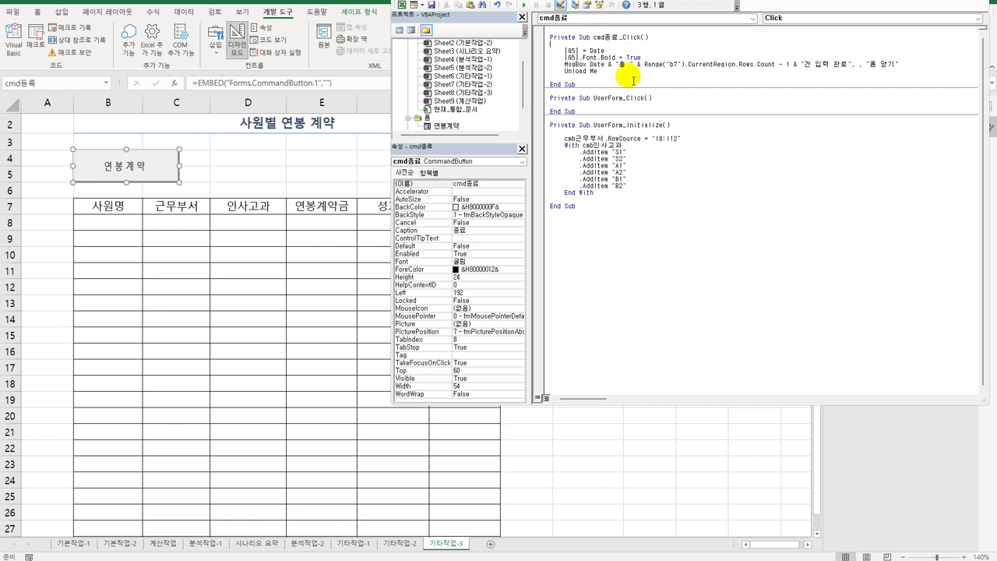
click(604, 64)
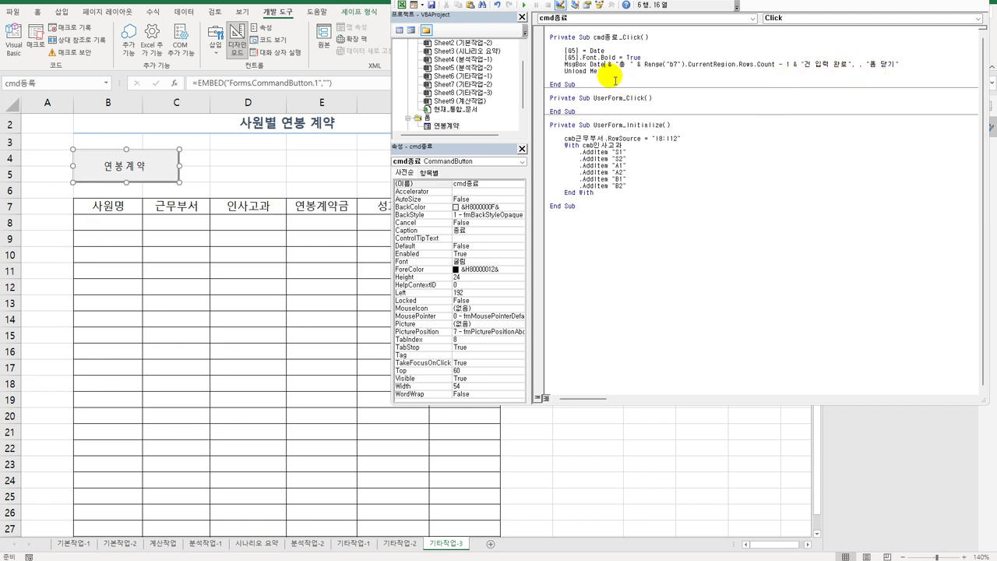
click(604, 71)
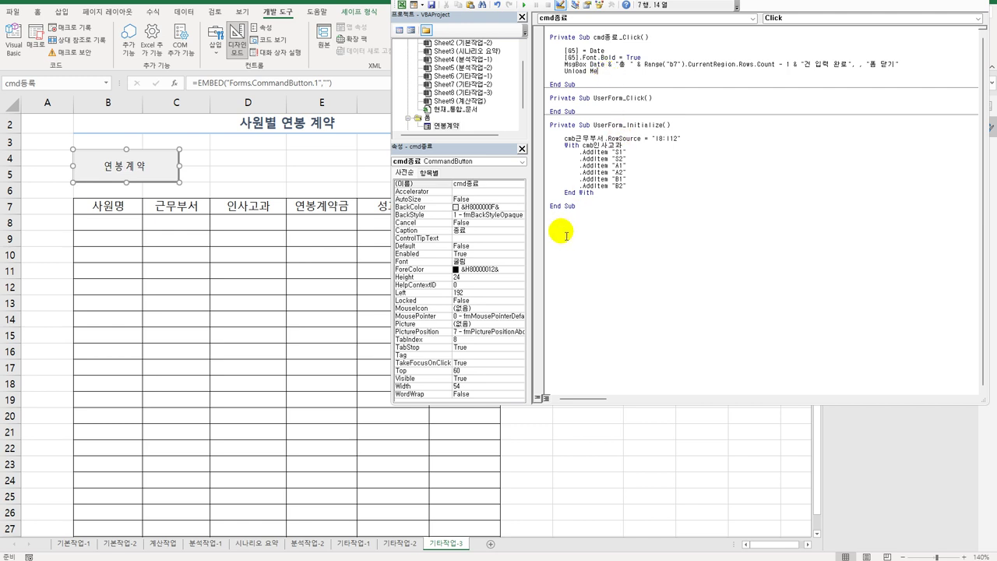
click(590, 22)
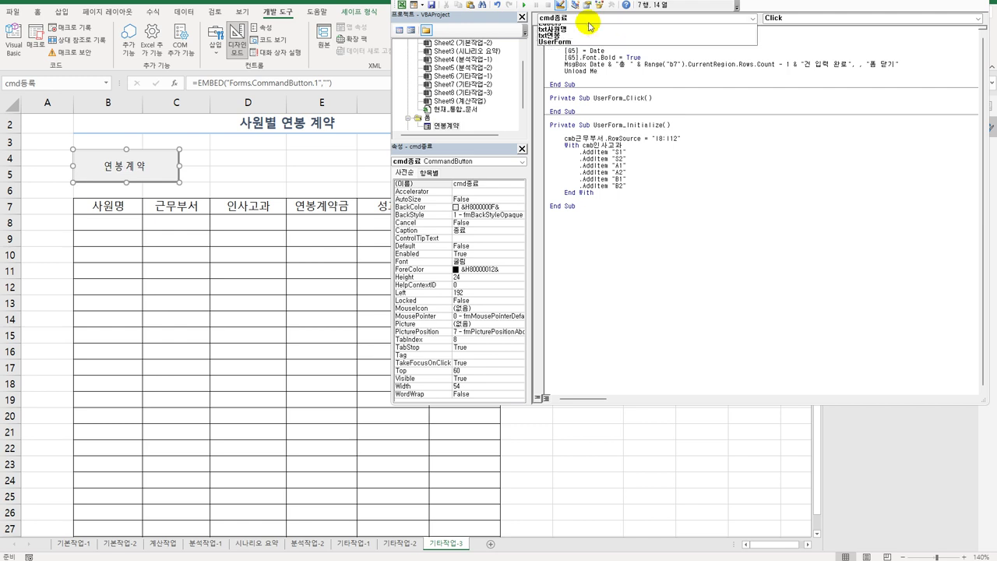
click(580, 46)
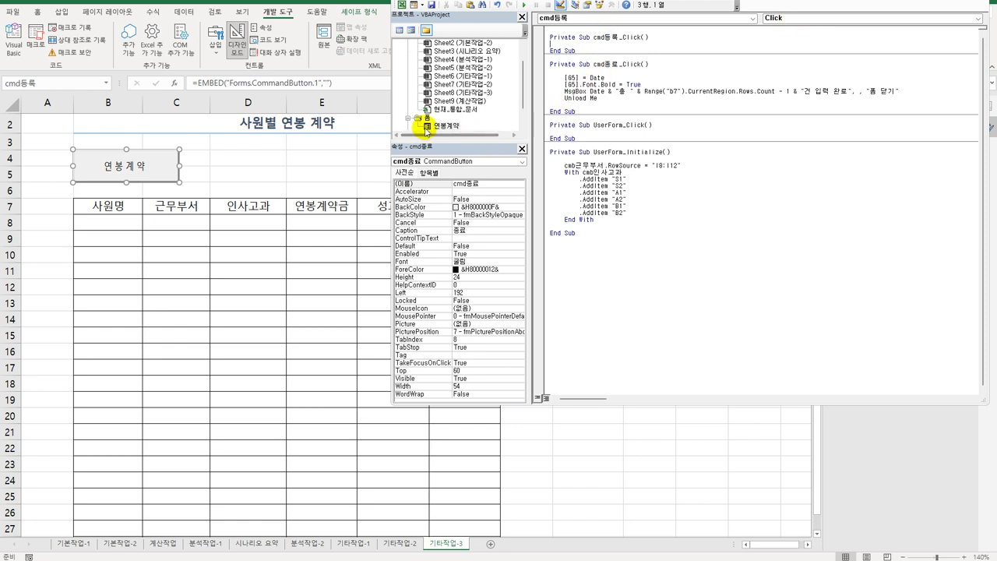
Examine the 연봉계약 form's 등록 button and the names of its text boxes and combo boxes.
double_click(446, 125)
click(690, 52)
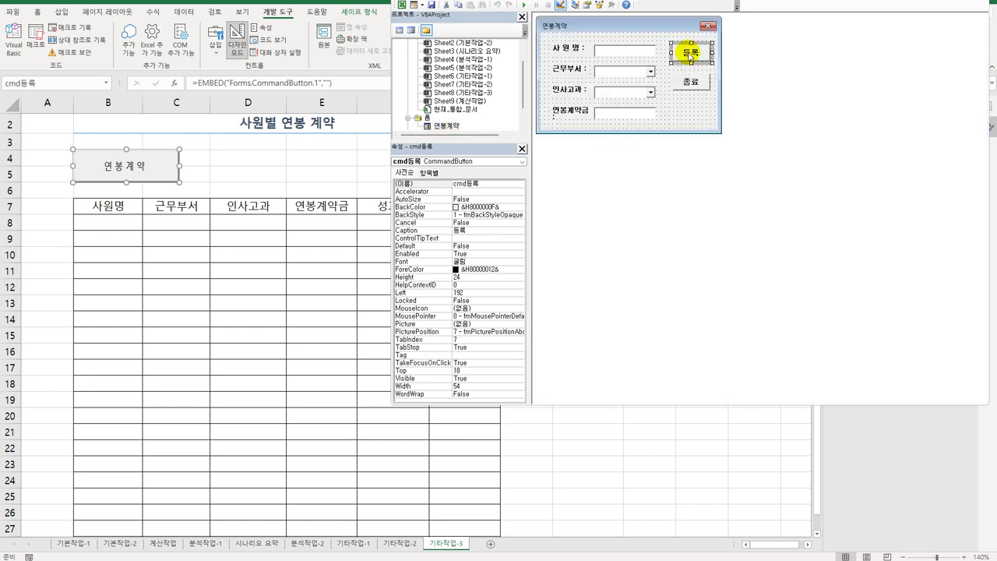
click(630, 51)
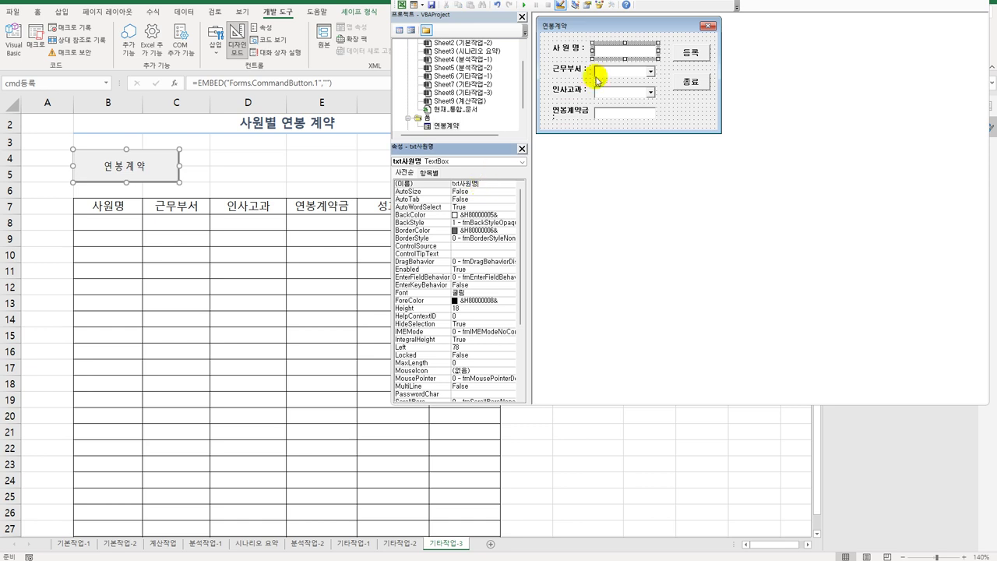
click(603, 74)
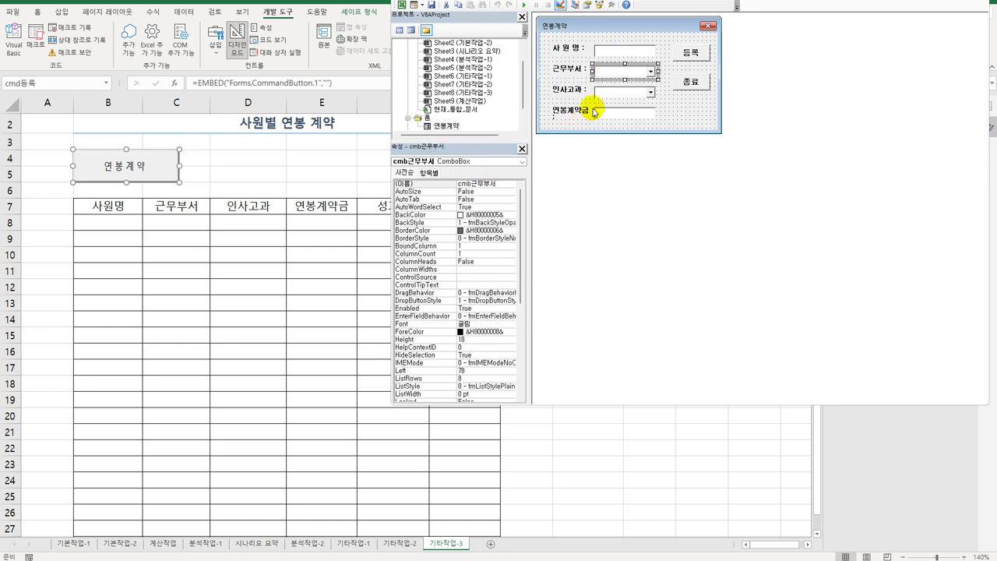
click(613, 95)
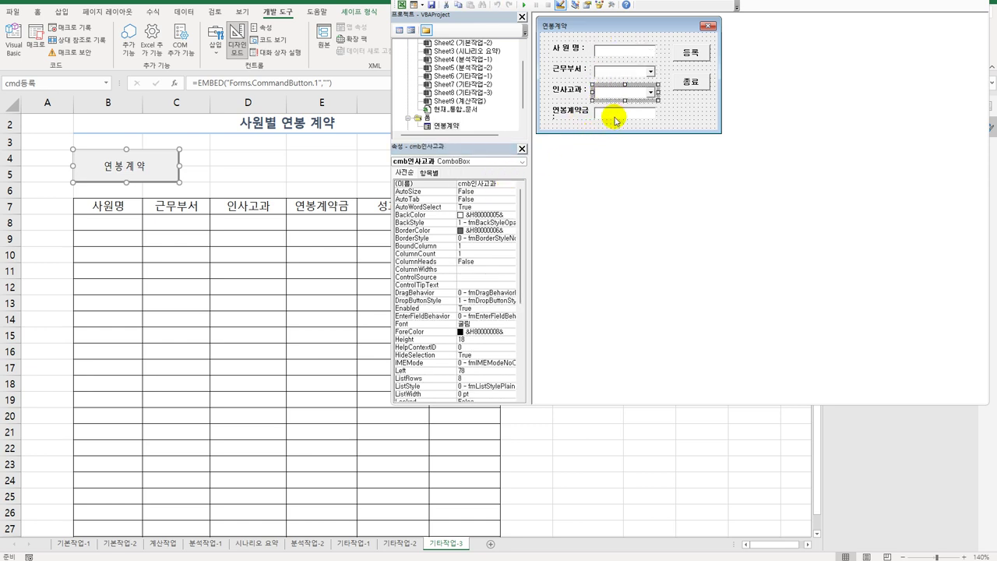
click(617, 118)
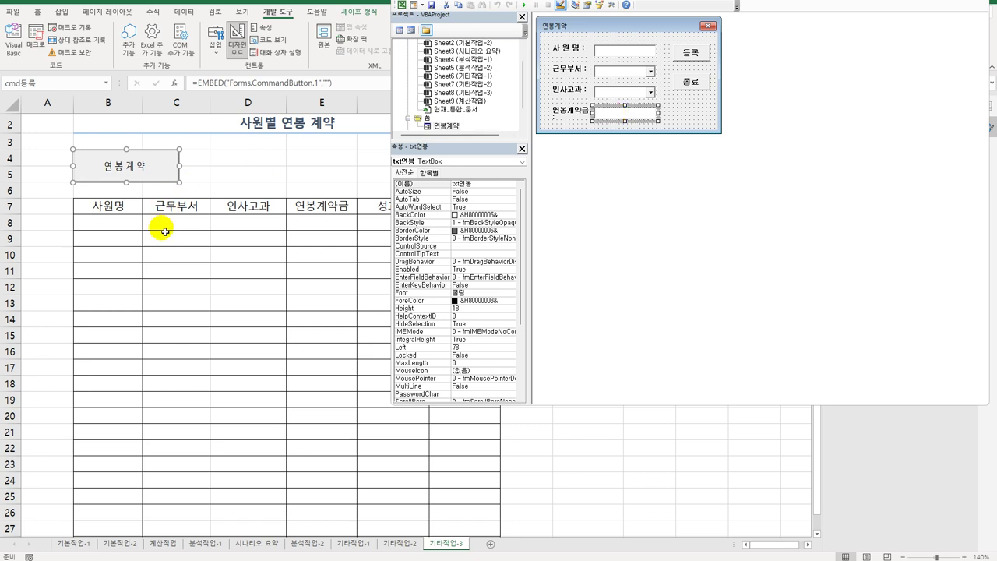
In the cmd등록_Click procedure, add the line i = Range("b7").CurrentRegion.Rows.Count + 7.
click(690, 52)
double_click(705, 53)
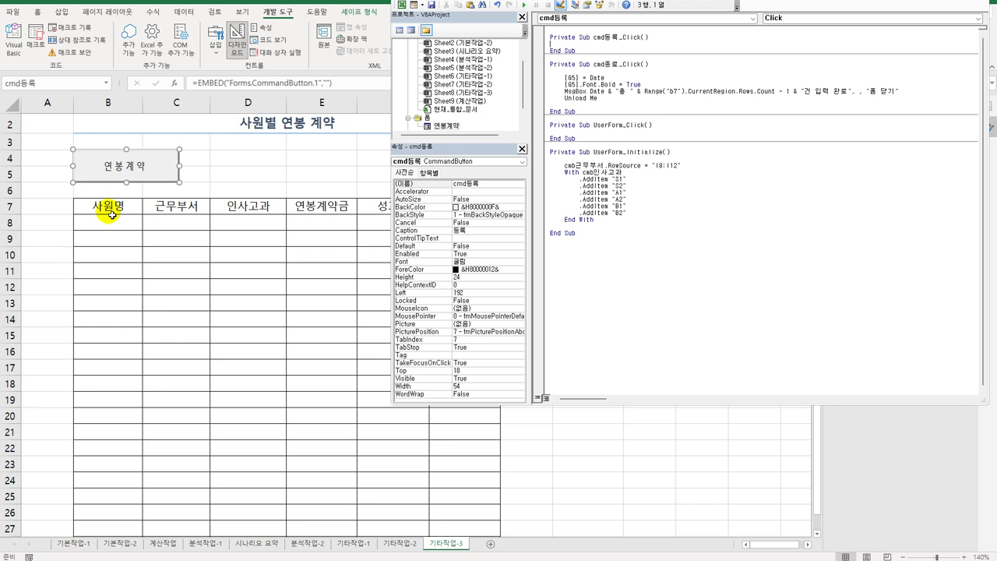
key(Return)
text(i )
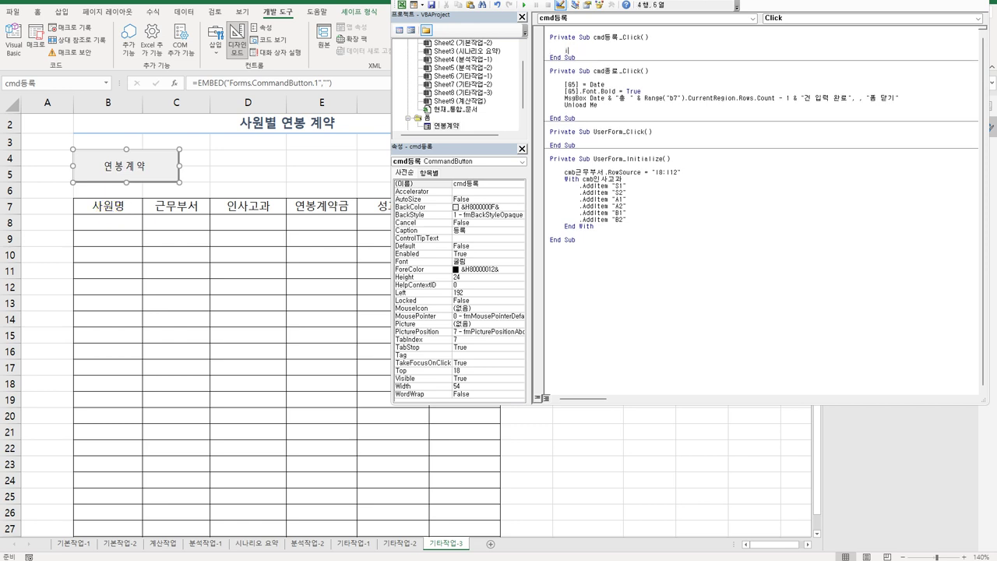
text(= range("b)
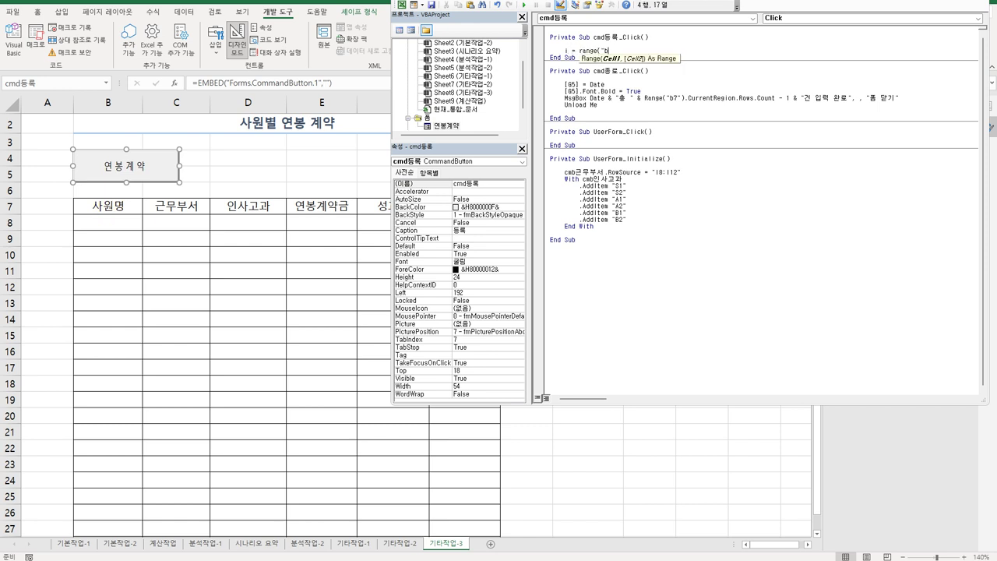
text(7"))
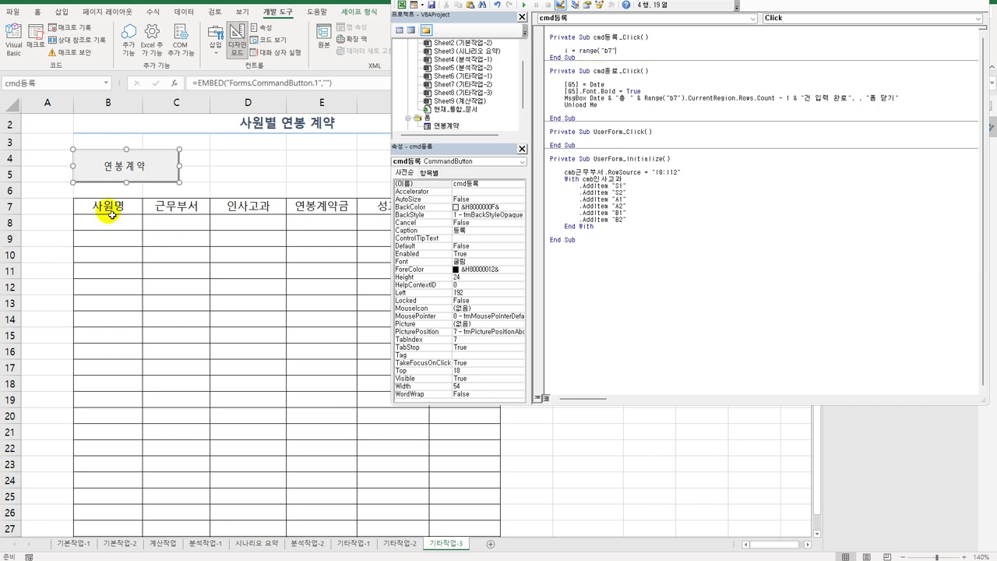
text(.CurrentRegion.rows)
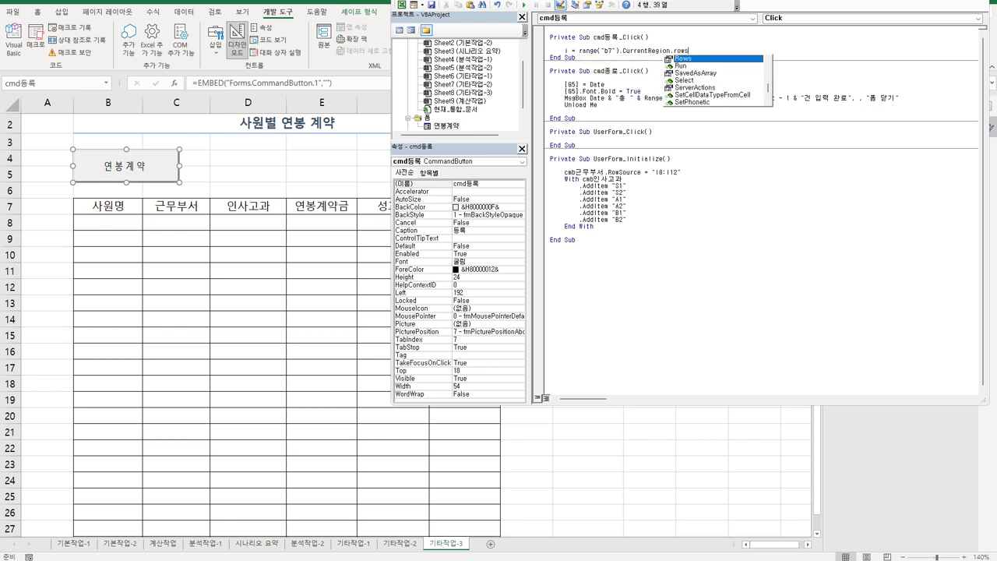
text(.count)
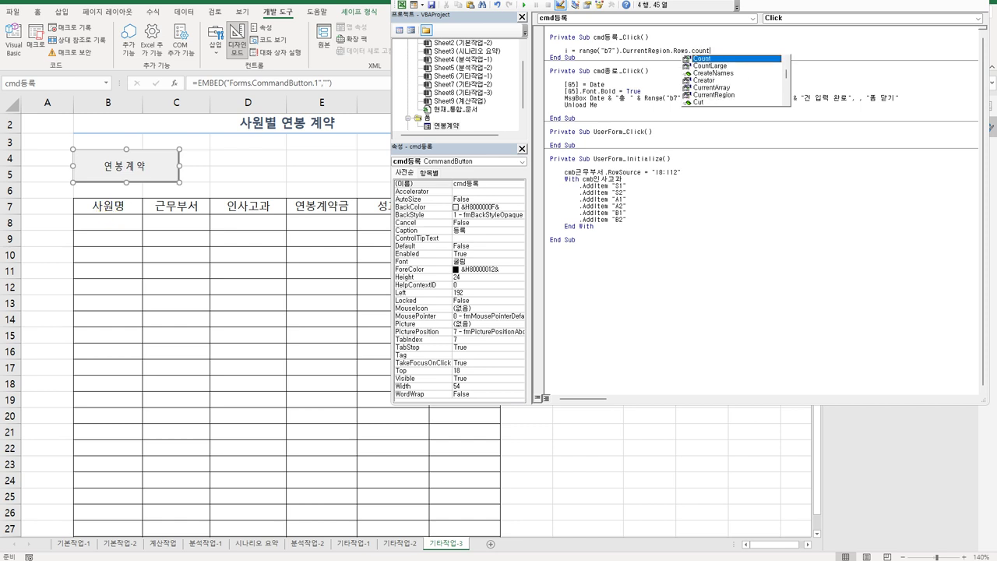
text( +)
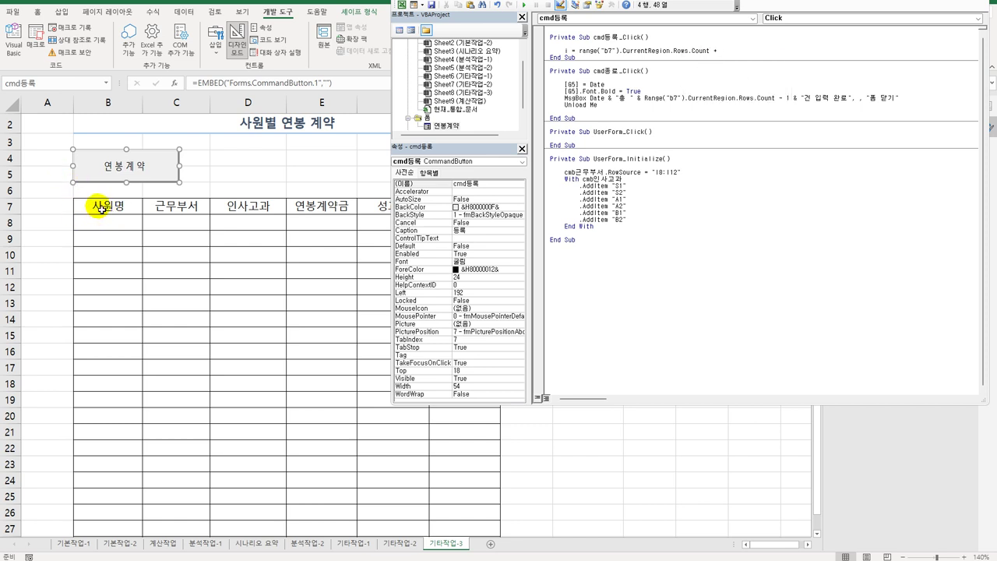
drag(545, 2, 518, 2)
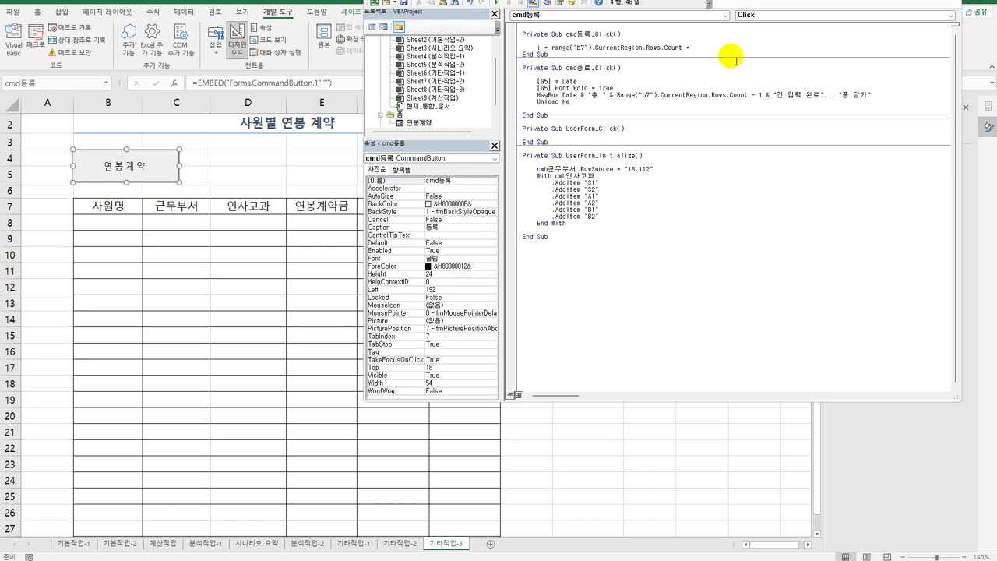
text(7)
key(Return)
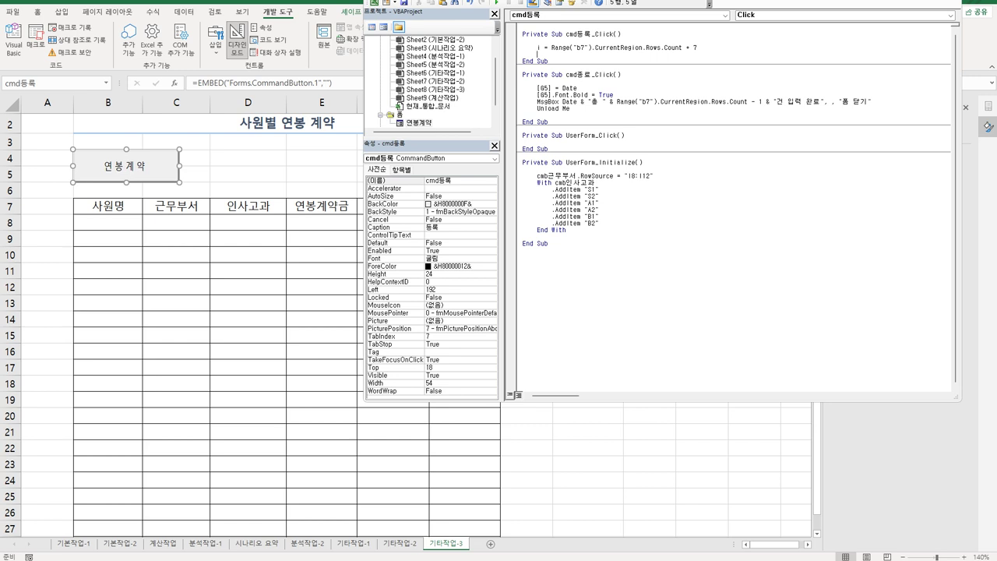
Leave a blank line below the row calculation and add Cells(i, 2) = txt사원명.Value.
key(Return)
text(cells(i,)
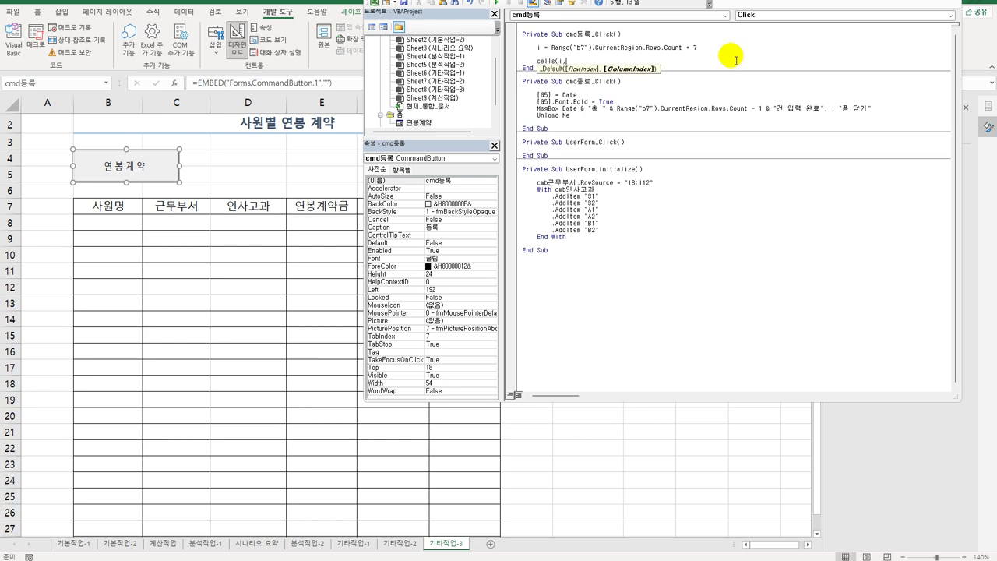
text(2))
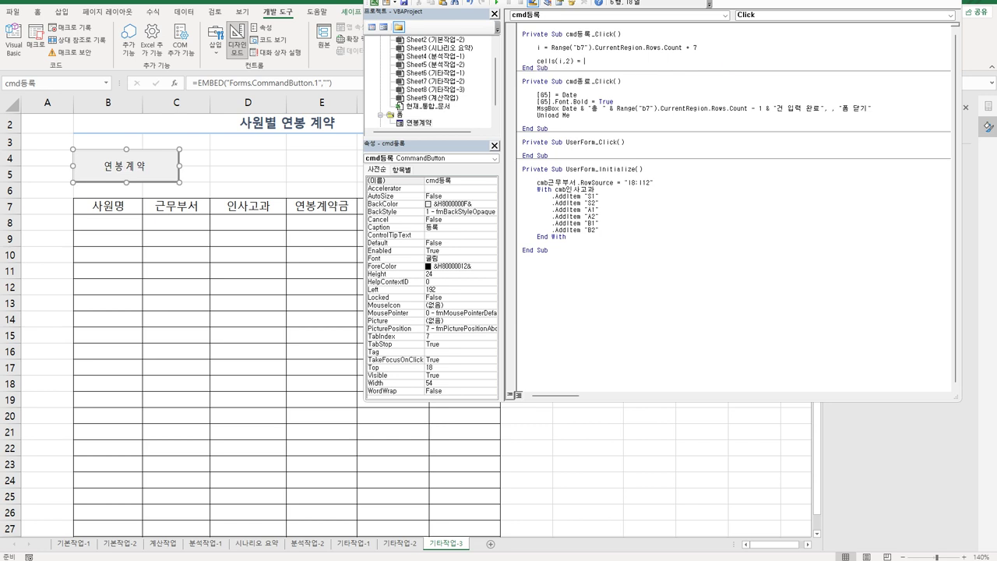
text( = txt사원명.Value)
key(Return)
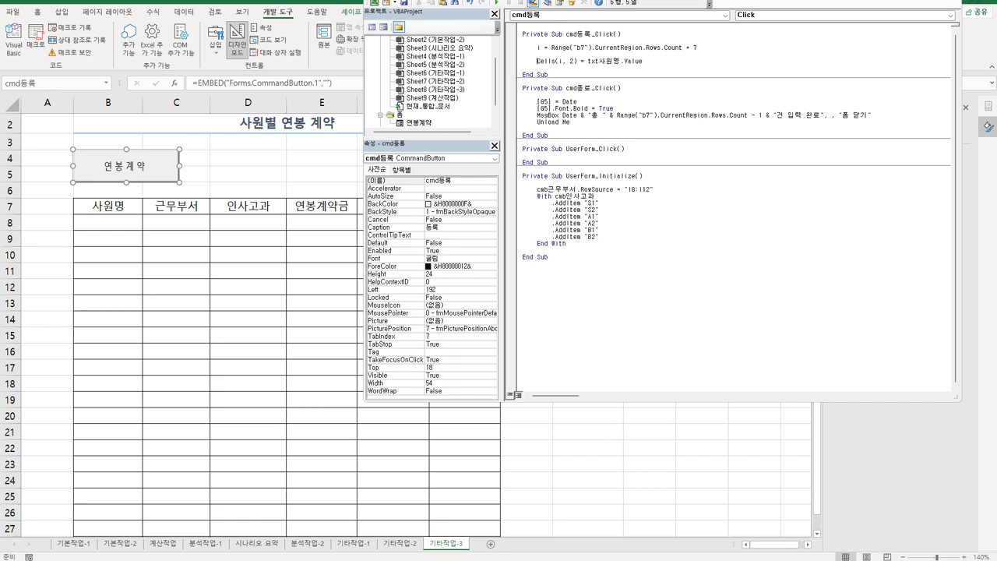
Duplicate the Cells(i, 2) = txt사원명.Value line directly below itself.
key(Up)
key(Home)
key(shift+End)
key(ctrl+c)
key(Down)
key(ctrl+v)
key(Return)
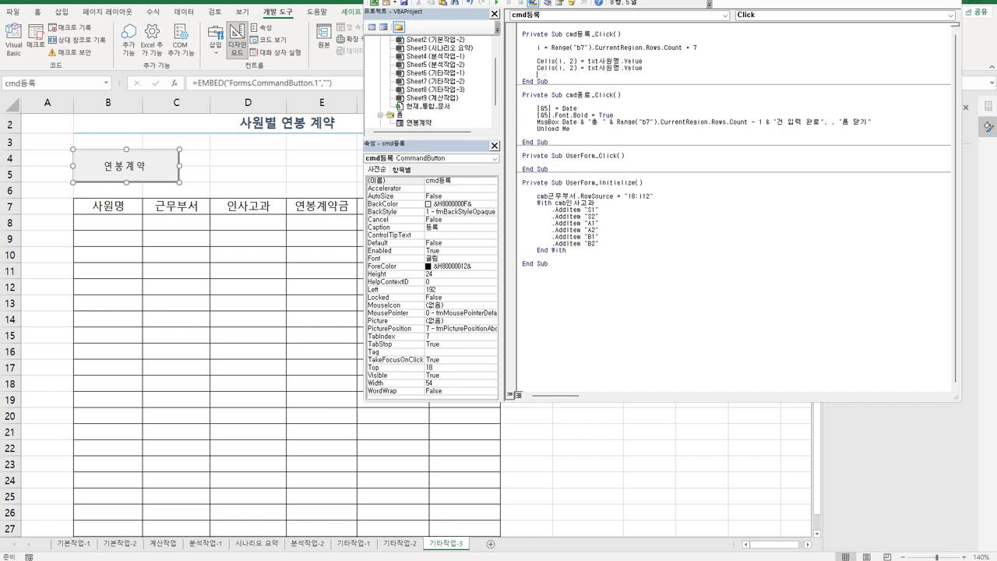
Change the duplicated line to Cells(i, 3) = cmb근무부서.Value.
double_click(573, 68)
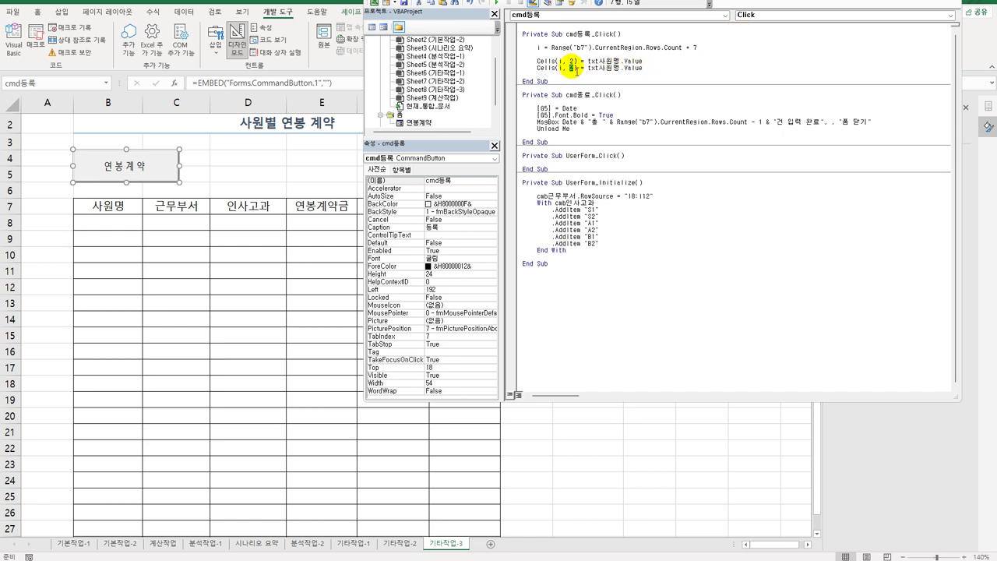
text(3)
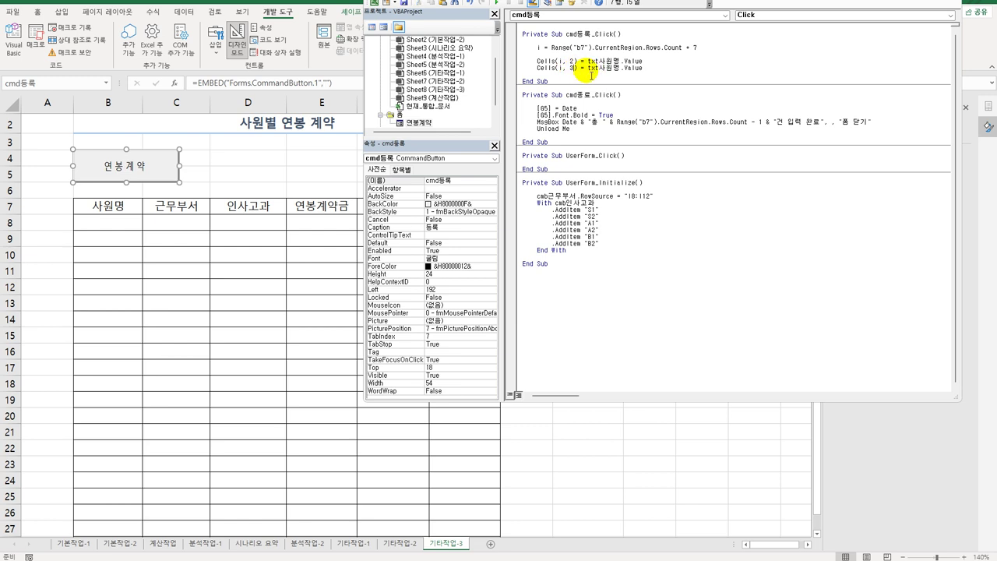
drag(589, 68, 621, 68)
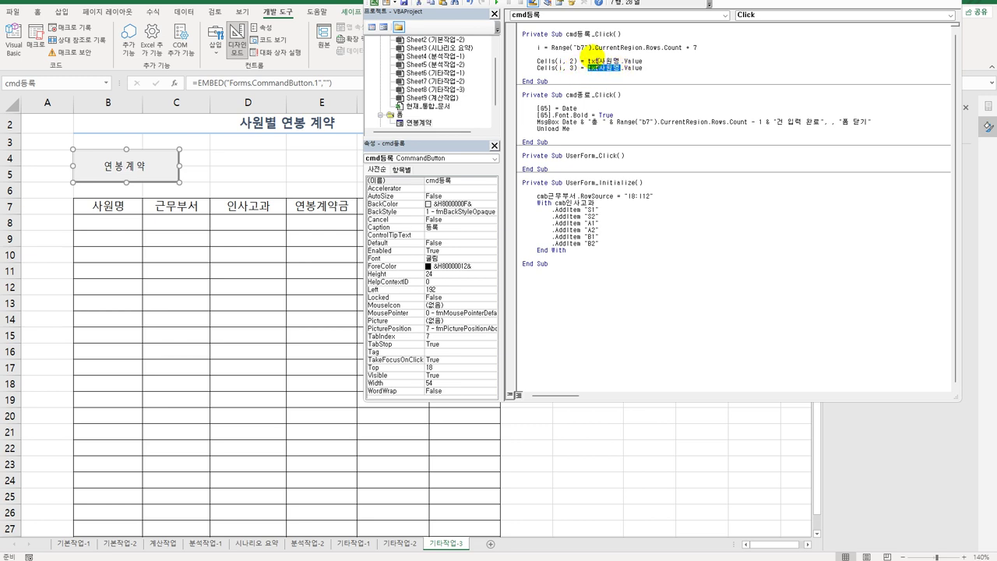
text(cm)
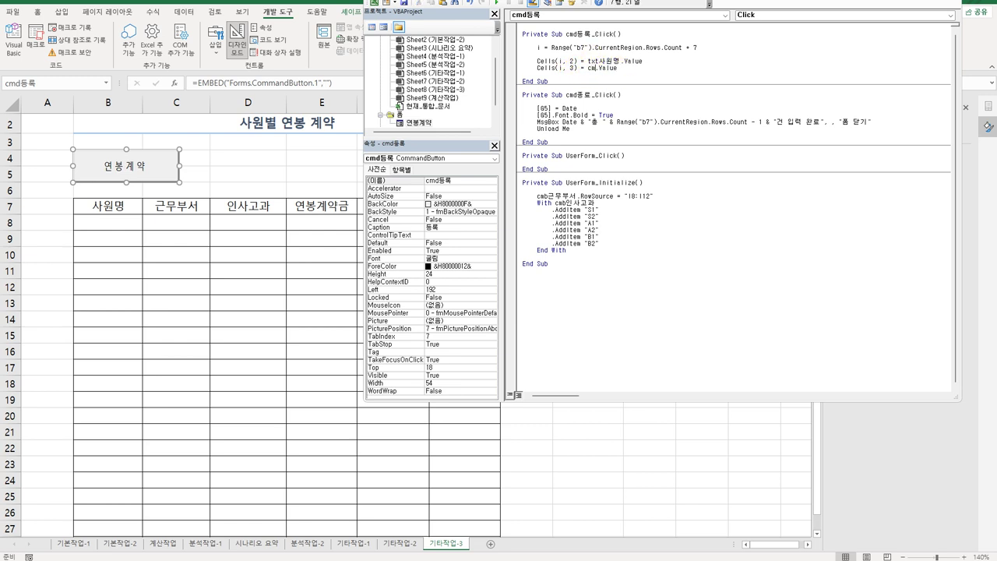
text(b근무부서)
key(End)
Paste another copy of the assignment line below and change it to Cells(i, 4) = cmb인사고과.Value.
key(Return)
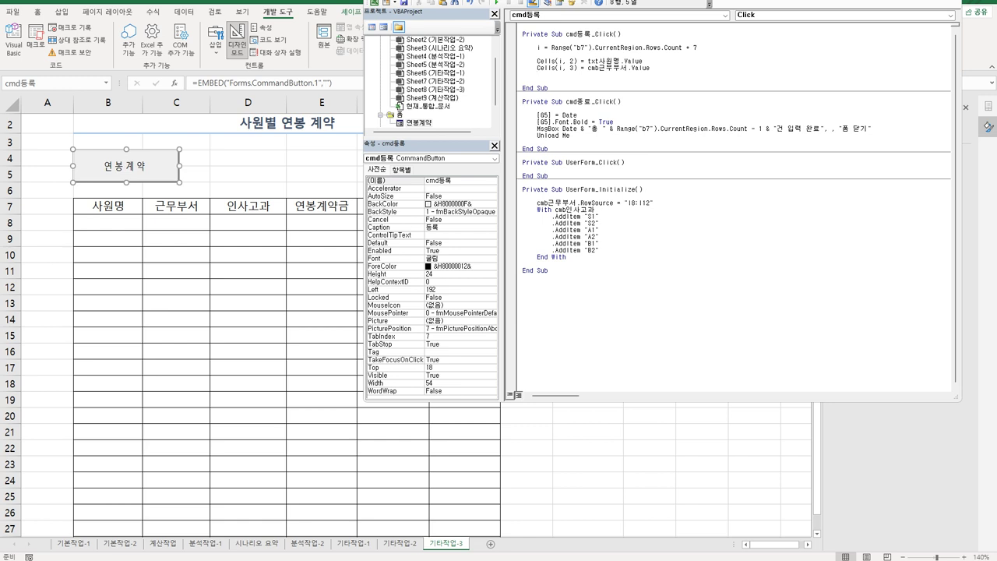
key(ctrl+v)
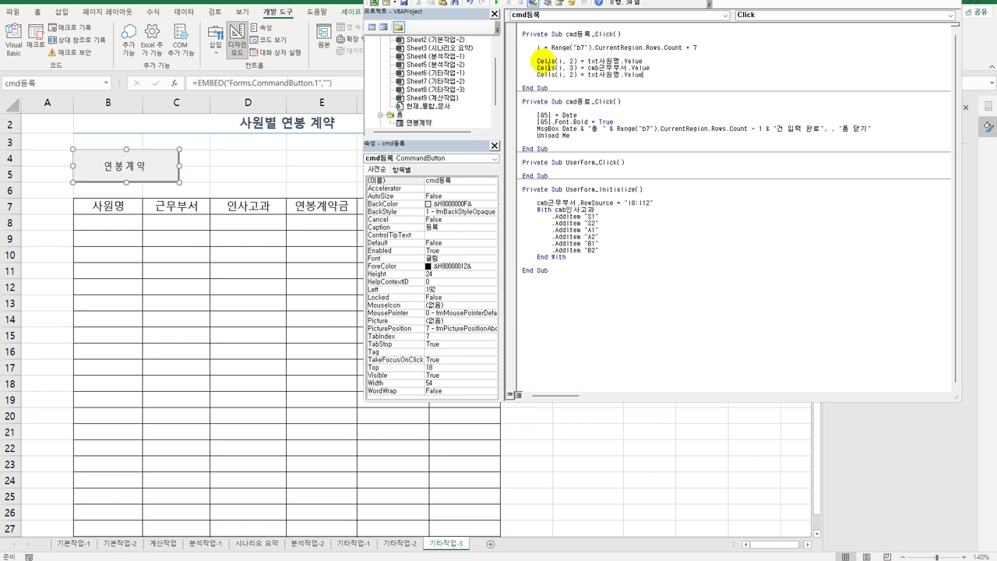
double_click(573, 74)
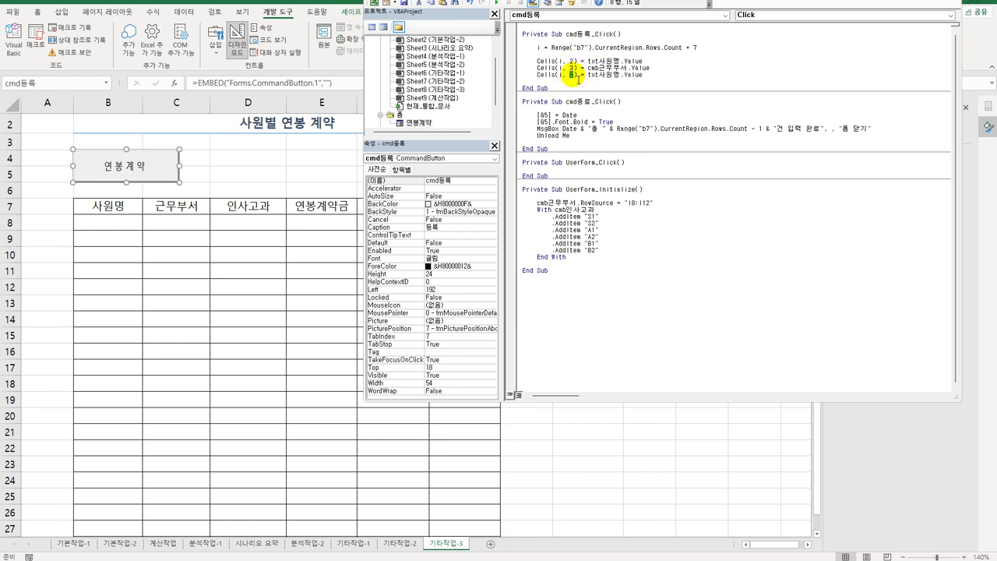
text(4)
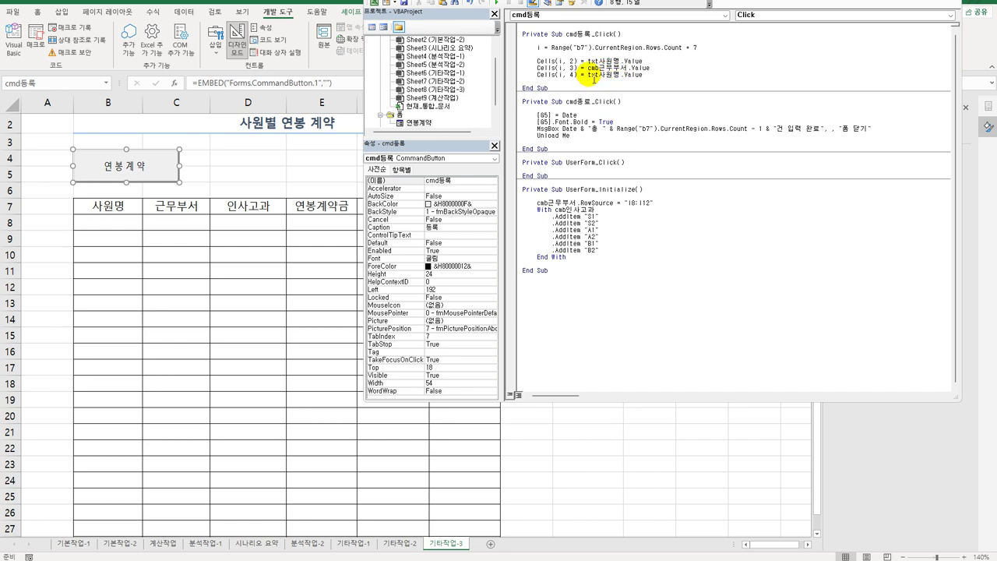
drag(593, 76, 622, 78)
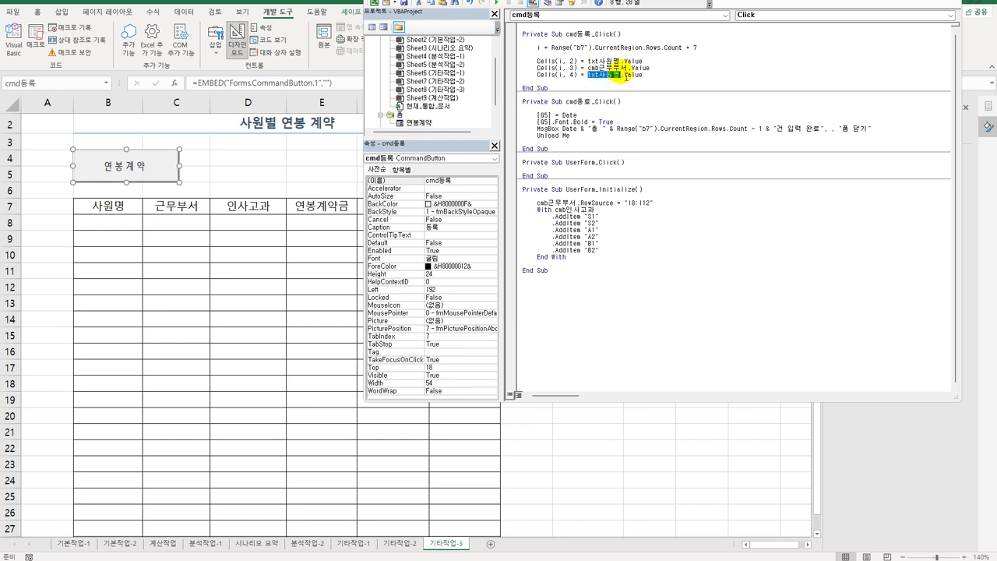
text(cmb인사고과)
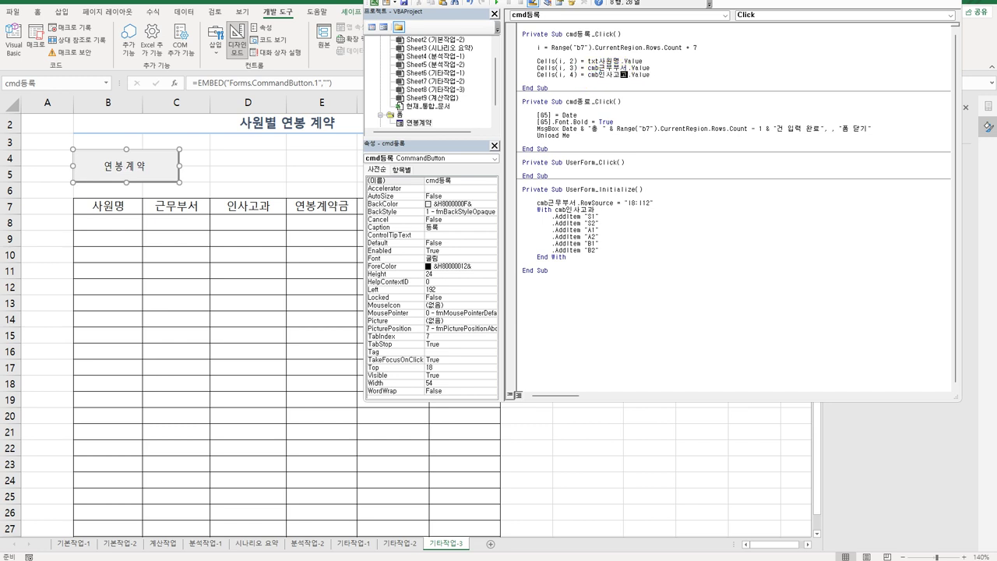
text(.)
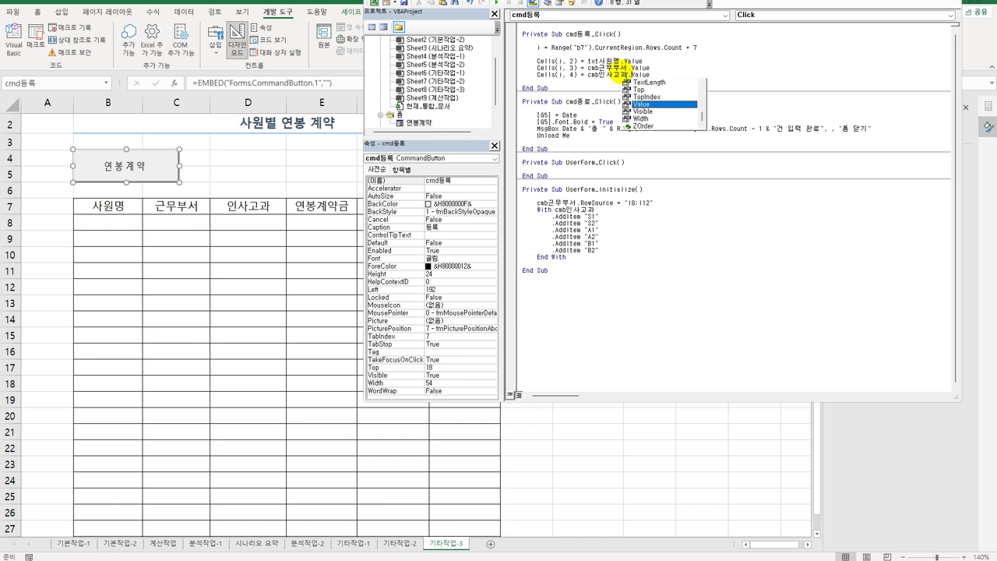
key(Tab)
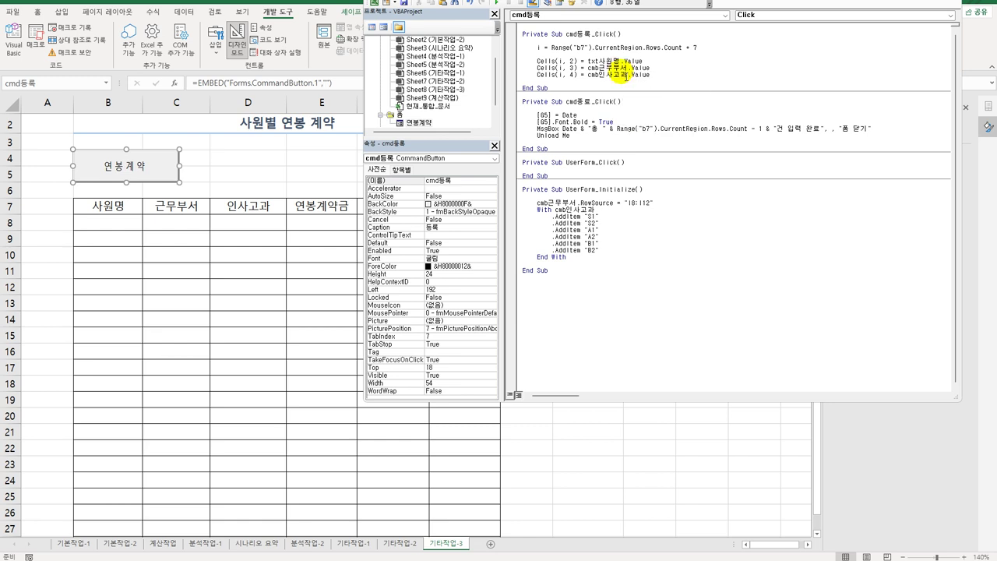
Paste one more copy of the txt사원명 assignment line below and change its column index to 5.
key(Return)
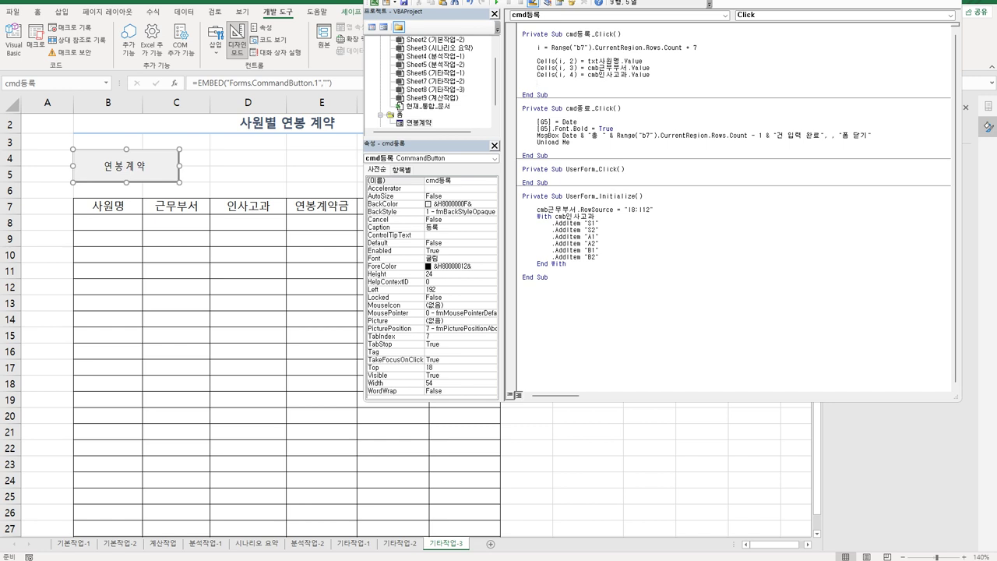
key(ctrl+v)
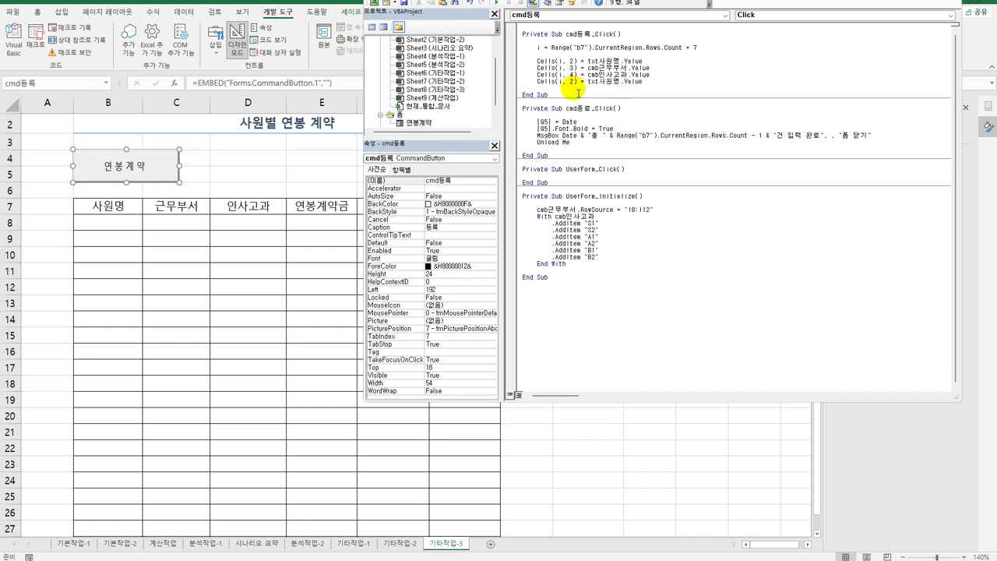
double_click(573, 81)
text(5)
text(5)
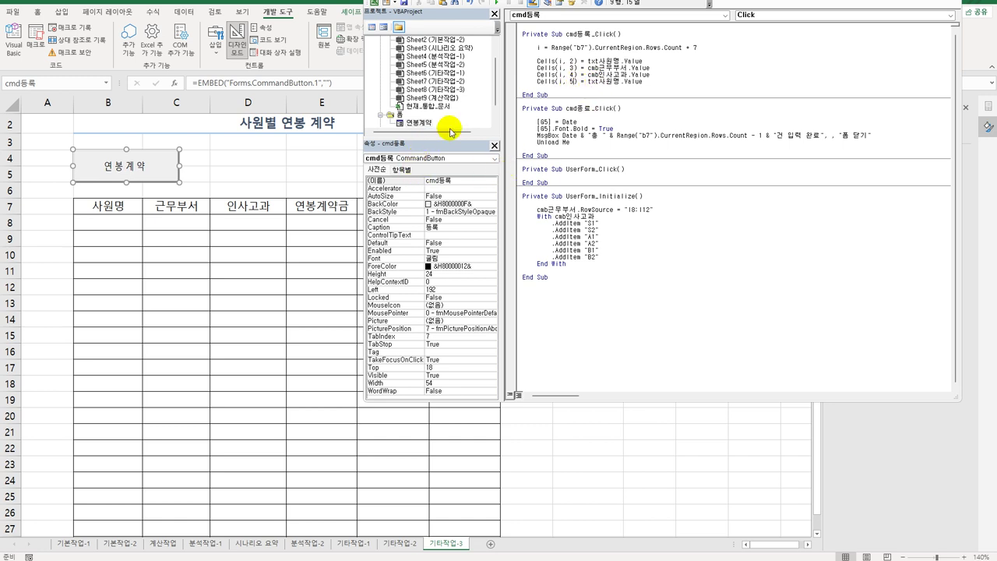
Check the name of the form's 연봉계약금 text box and change the last assignment to Cells(i, 5) = txt연봉.Value.
double_click(419, 123)
click(581, 109)
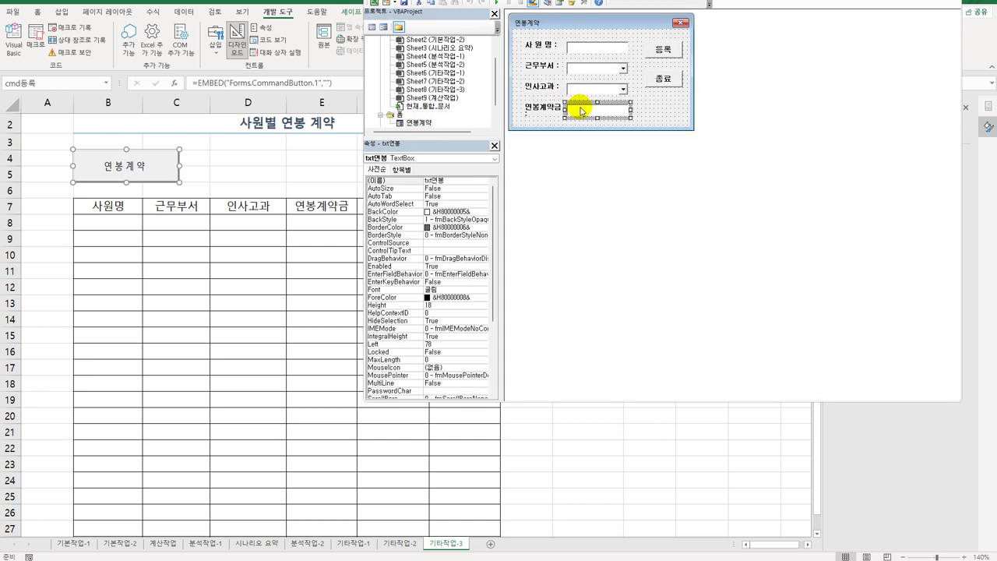
click(452, 179)
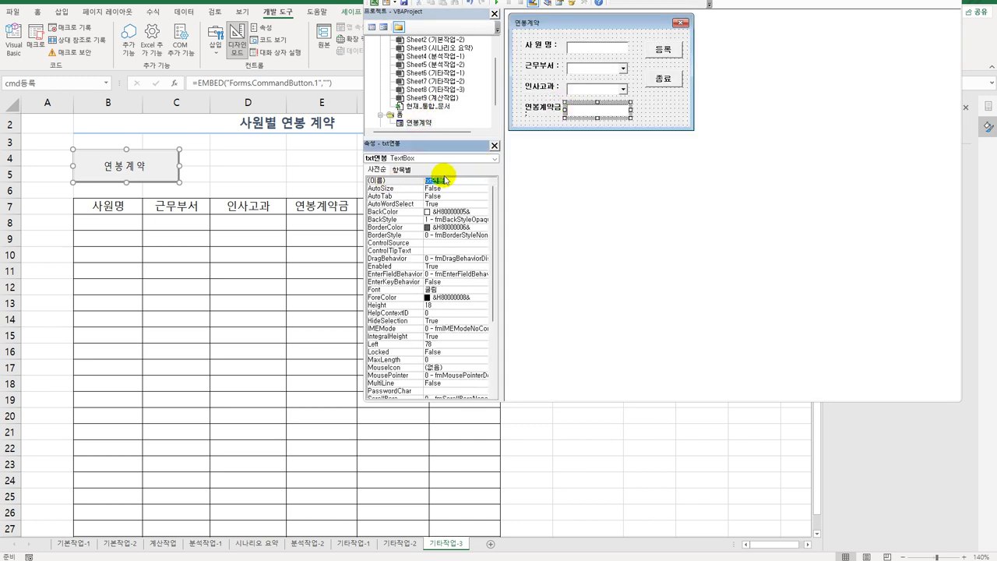
double_click(662, 49)
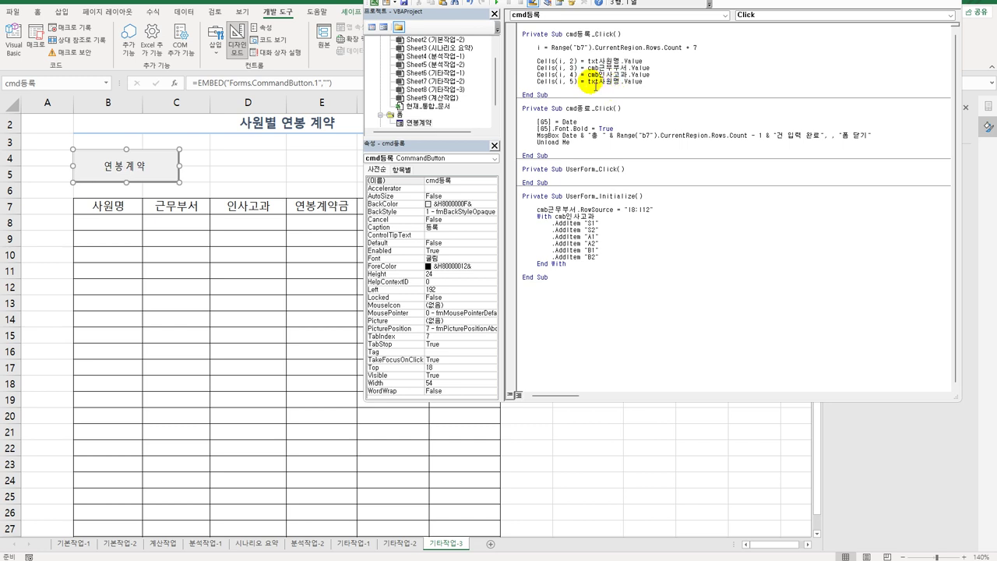
drag(613, 83, 590, 86)
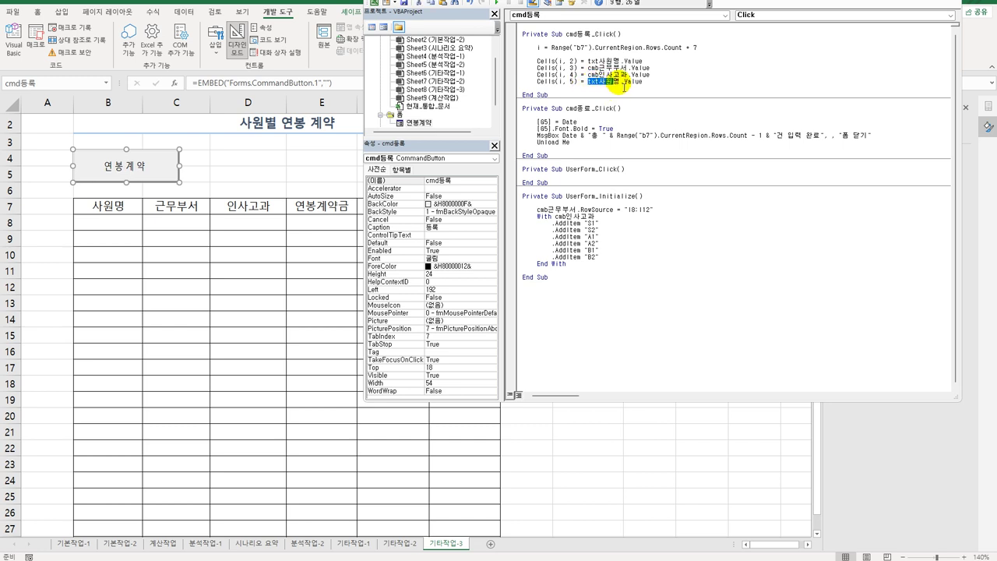
text(txt연봉)
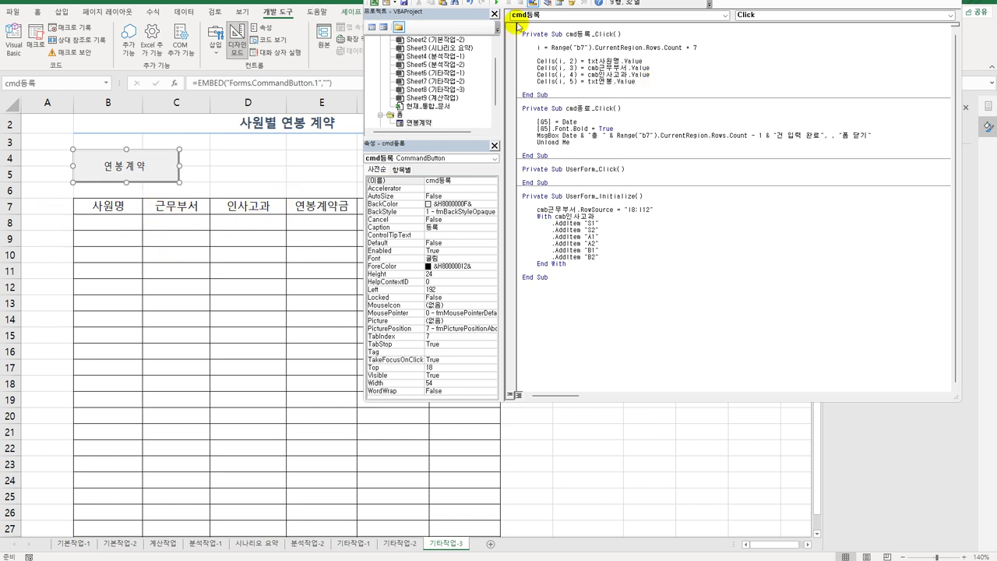
mouse_move(518, 2)
mouse_down()
mouse_move(647, 3)
mouse_move(512, 0)
mouse_up()
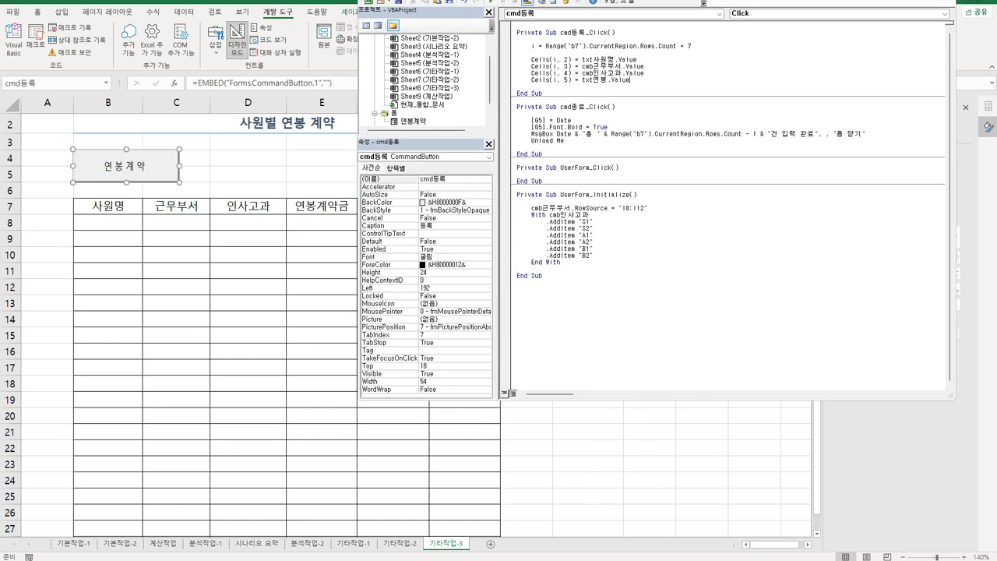
click(668, 88)
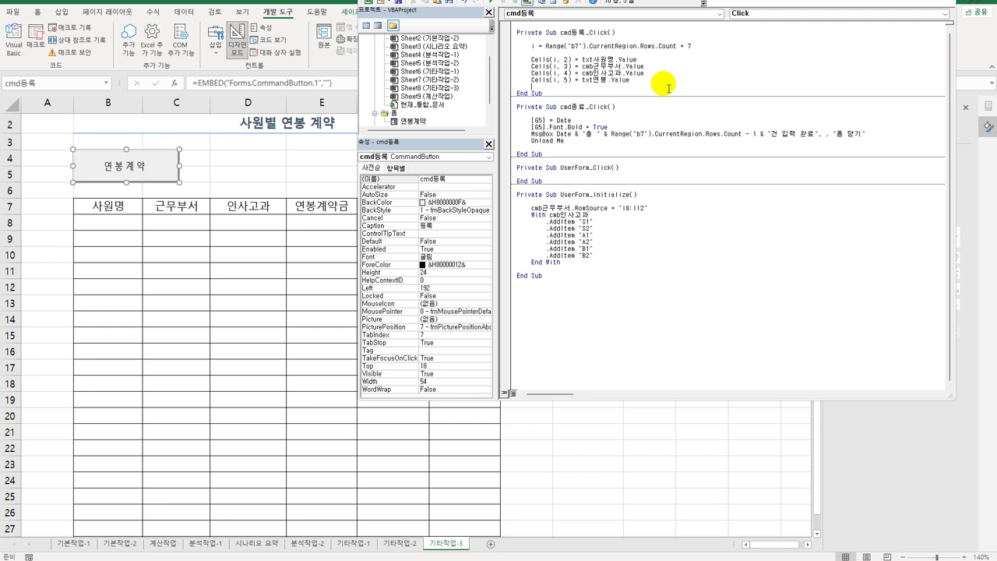
Below the cell assignments of the 등록 procedure, add the line If Left(Cells(i, 4), 1) = "S" Then.
key(Return)
key(Return)
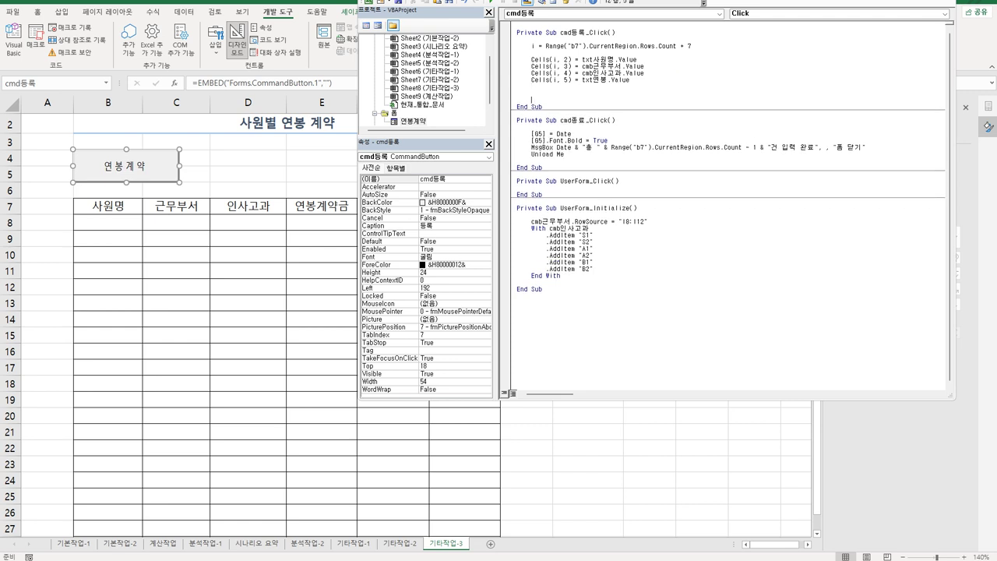
text(if cells()
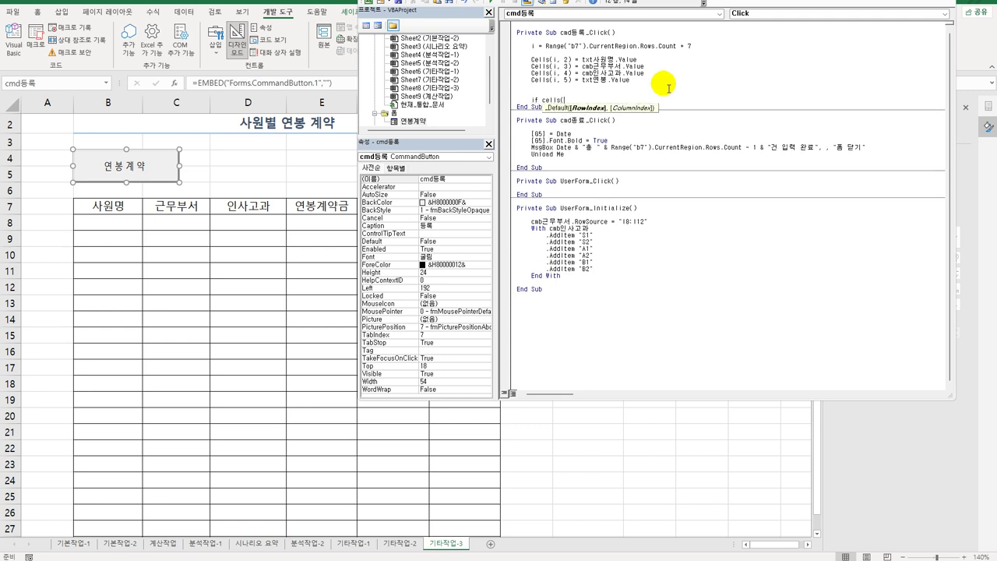
text(i,5))
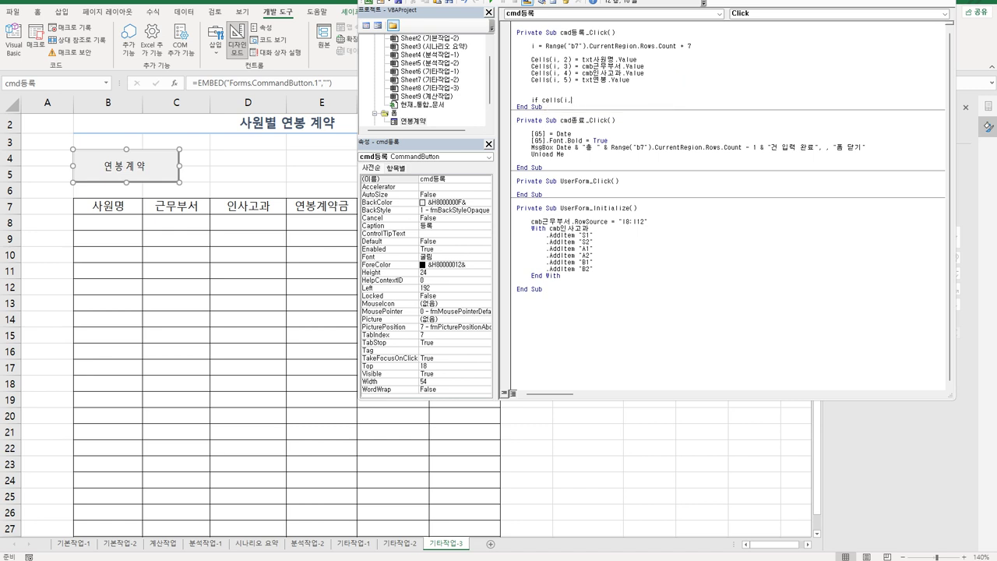
text(4))
key(BackSpace)
click(543, 100)
text(left(cells(i,4) ,1) = "S" ㅅ)
key(BackSpace)
text(Then)
key(Return)
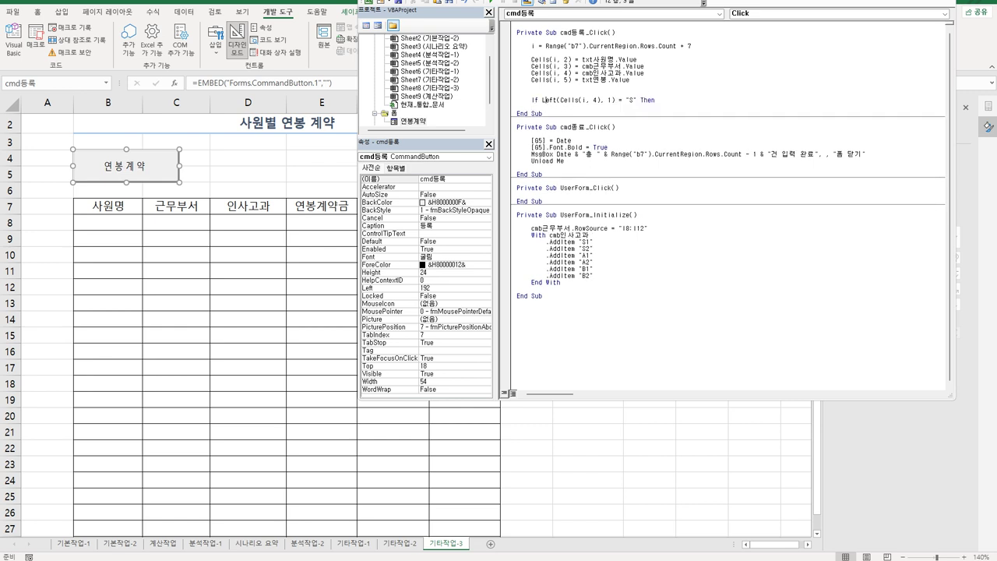
Replace Cells(i, 4) in the If condition with cmb인사고과.Value and start an indented line beneath it.
drag(559, 100, 602, 100)
text(cmb인사고과.va)
double_click(605, 101)
key(BackSpace)
text(v)
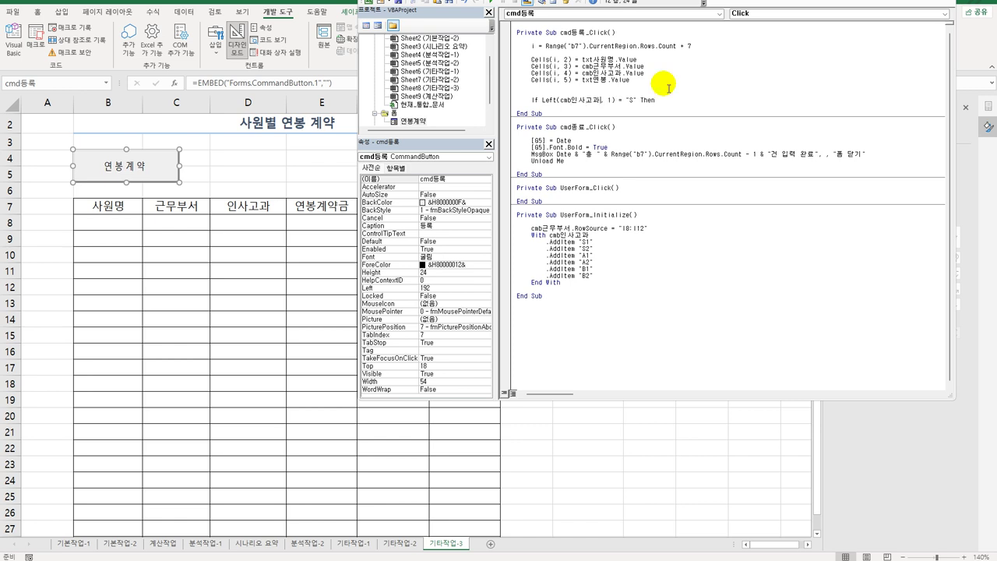
key(ctrl+space)
key(Return)
key(Tab)
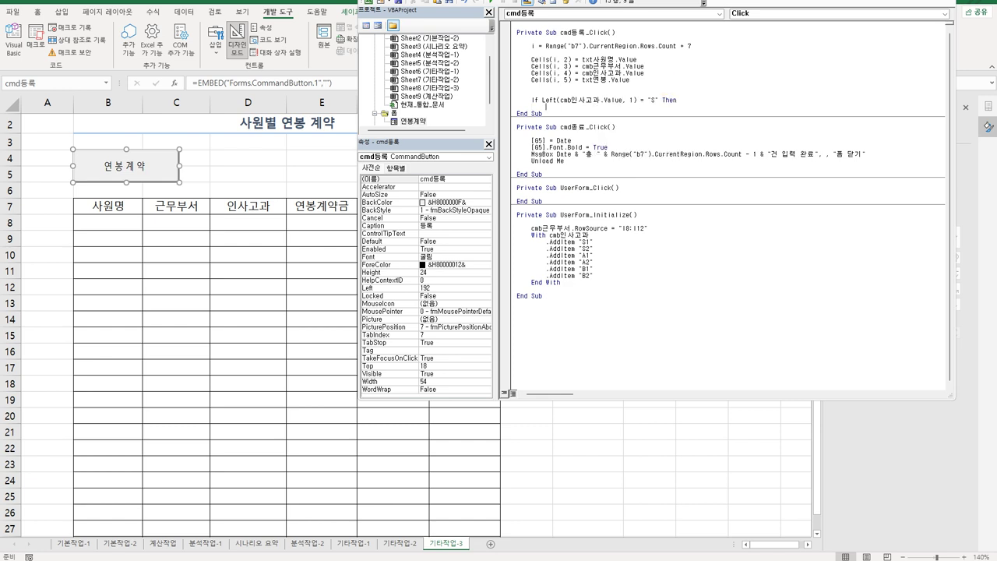
Write Cells(i, 6) = Cells(i, 5) * 0.2 as the statement for the "S" grade.
text(cells()
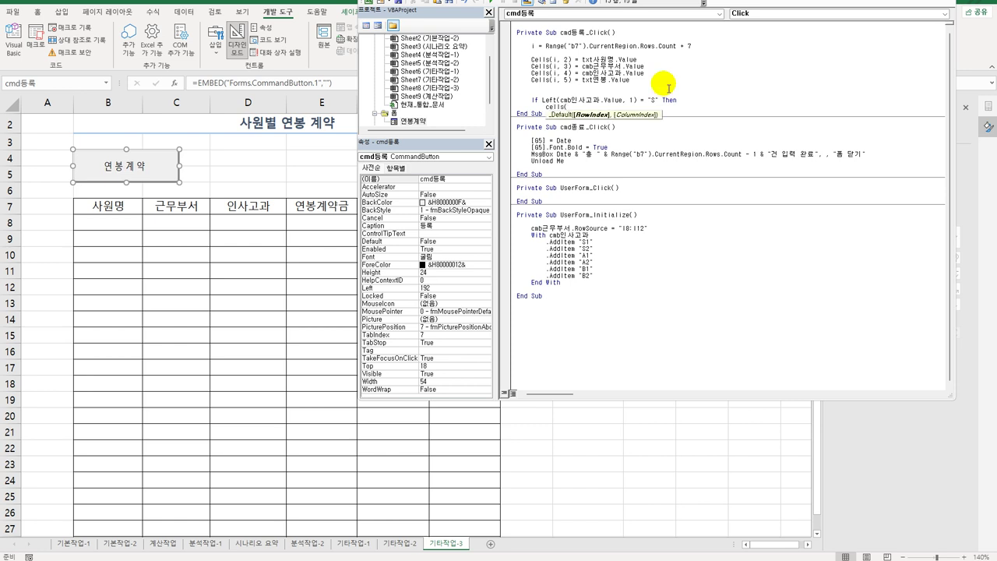
text(i)
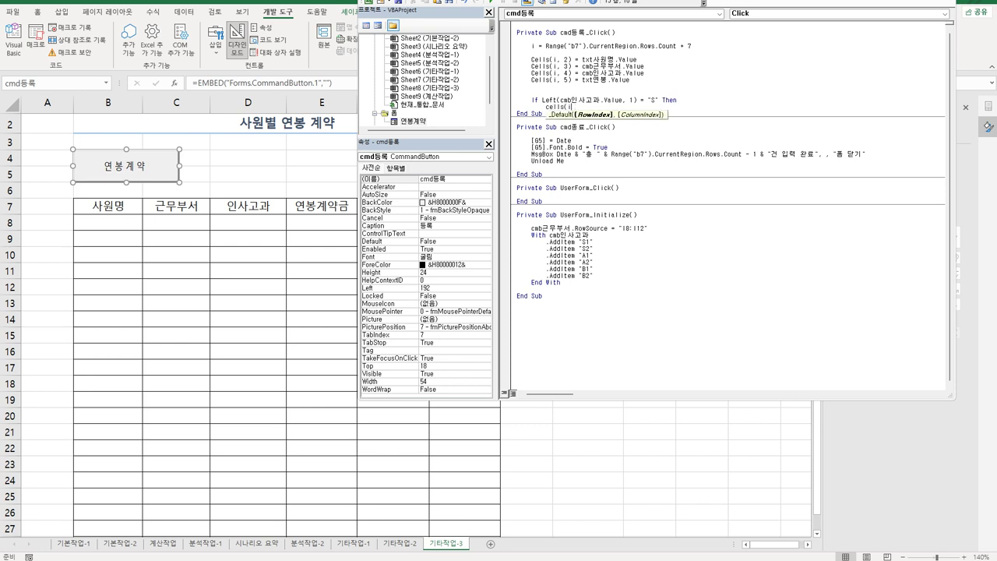
text(,6))
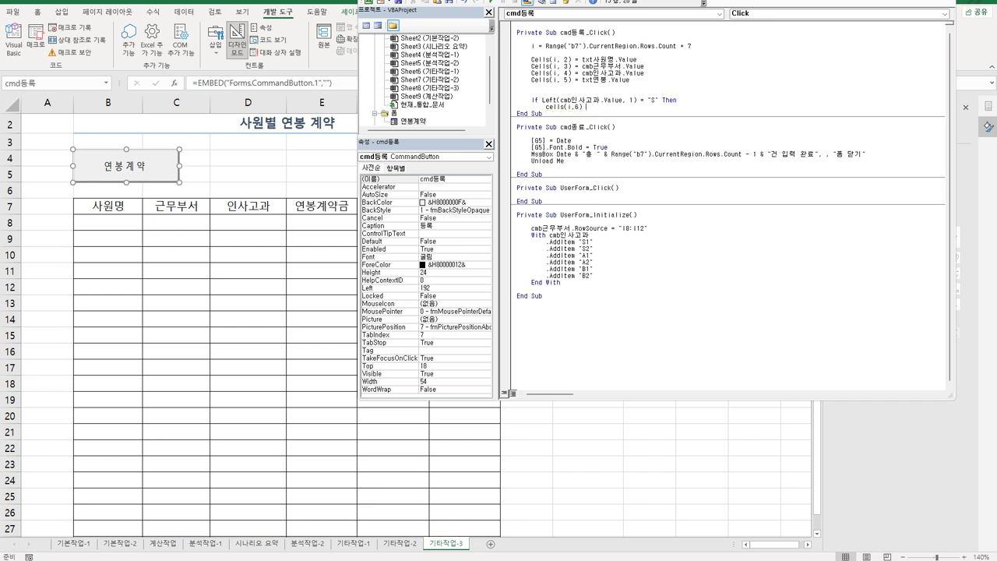
text(= cells(i)
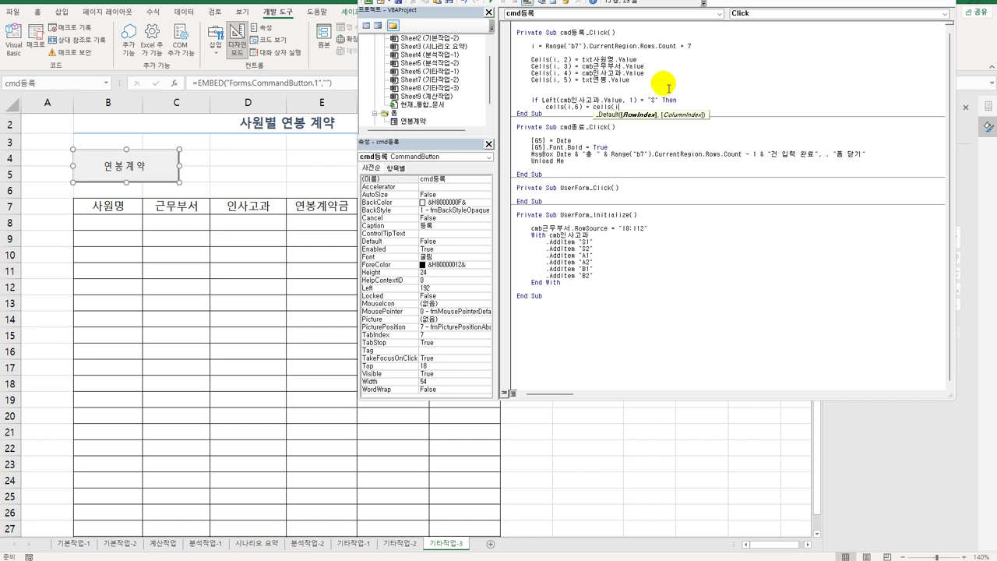
text(,5) +)
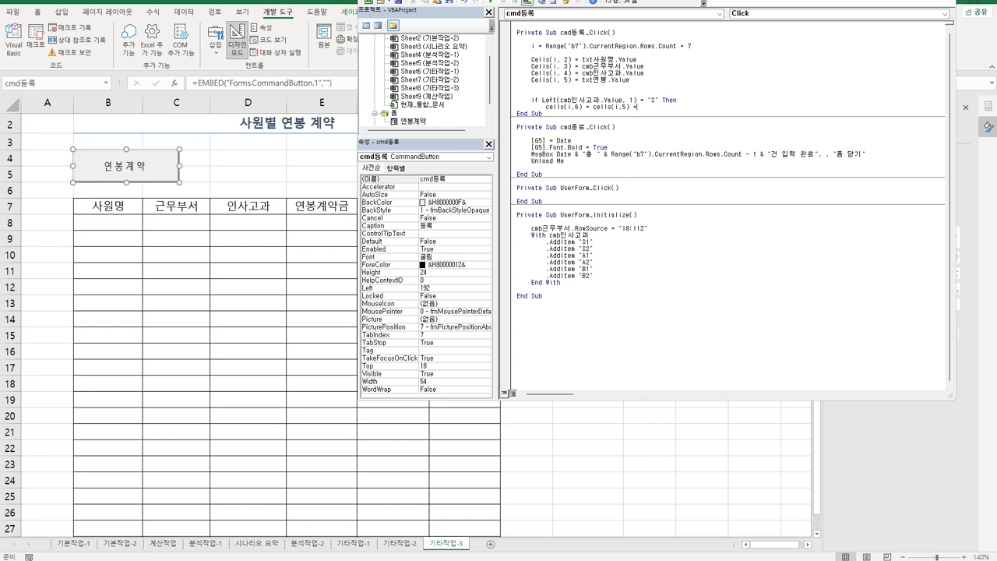
text( 0.2)
key(Return)
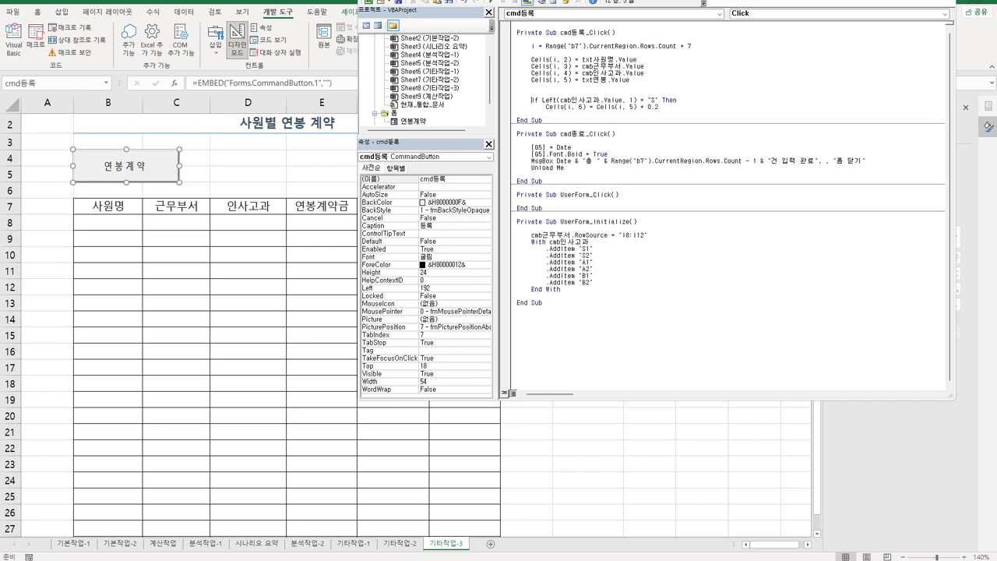
Duplicate the "S" condition and its statement below, turning the copied If into ElseIf.
drag(533, 100, 659, 107)
key(ctrl+c)
key(Right)
key(Return)
key(ctrl+v)
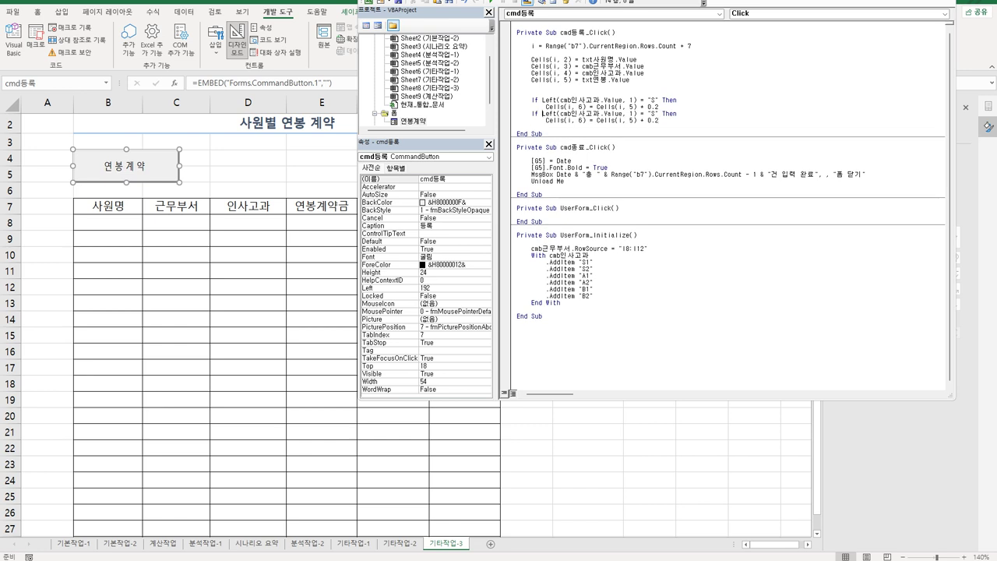
text(else)
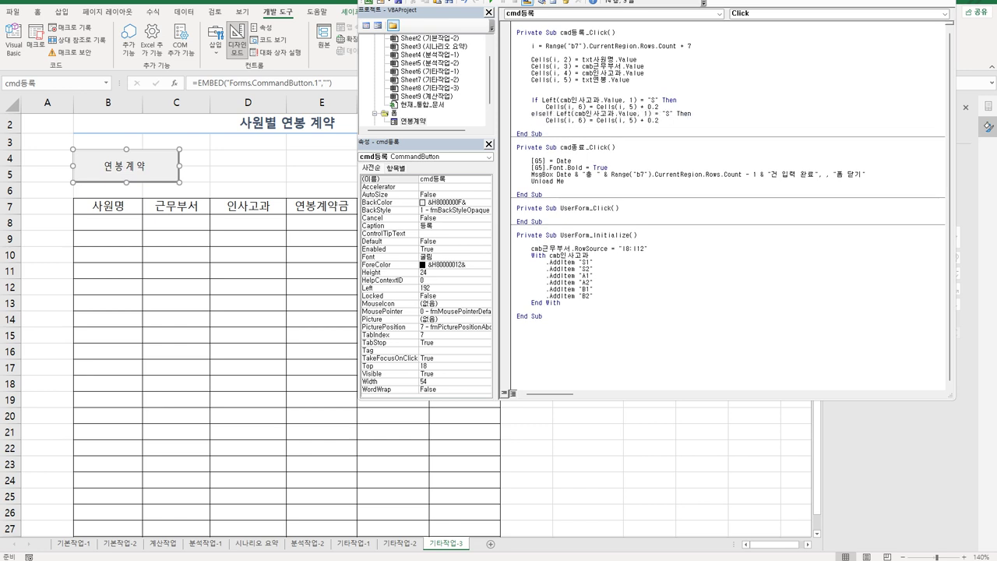
Change the ElseIf branch to test for "A" and multiply Cells(i, 5) by 0.1.
click(552, 113)
double_click(668, 113)
text(사)
double_click(657, 120)
text(1)
key(Return)
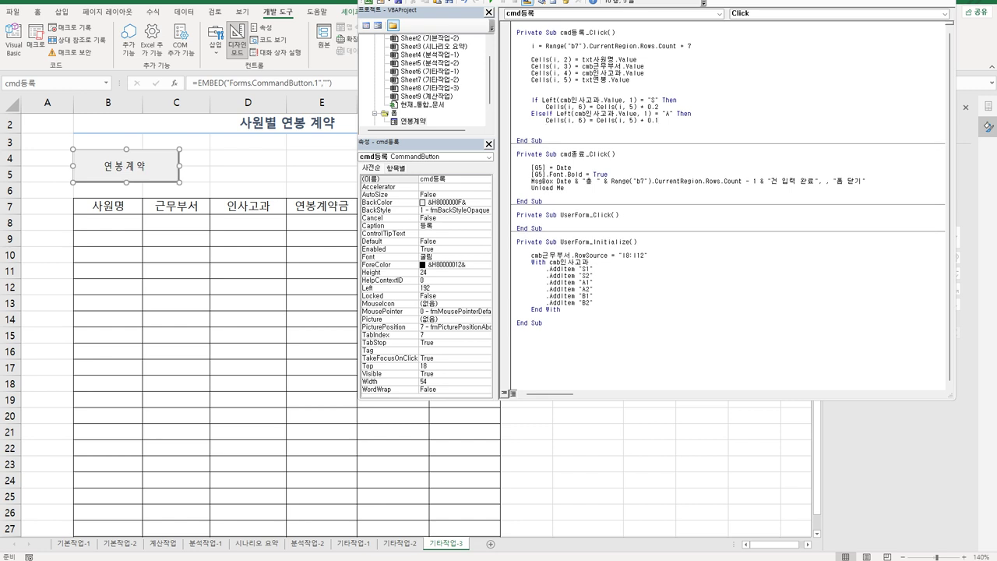
Add an Else branch containing an indented copy of the Cells(i, 6) calculation from the "A" branch.
text(else)
drag(545, 120, 659, 121)
key(ctrl+c)
key(Down)
key(Return)
key(ctrl+v)
key(Home)
key(Tab)
key(End)
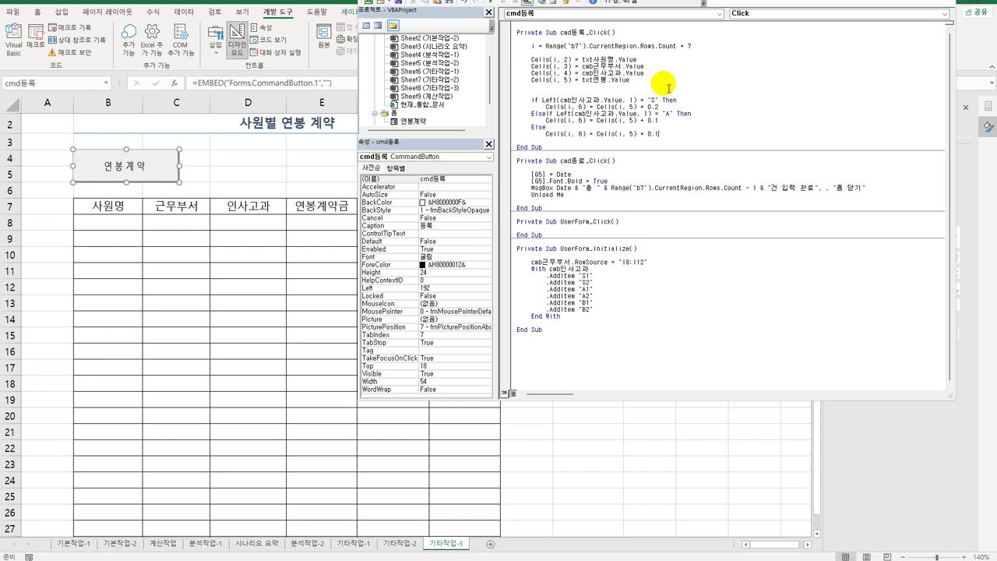
Set the Else branch's multiplier to 0.03 and close the grade block with End If.
key(shift+Left)
text(0.)
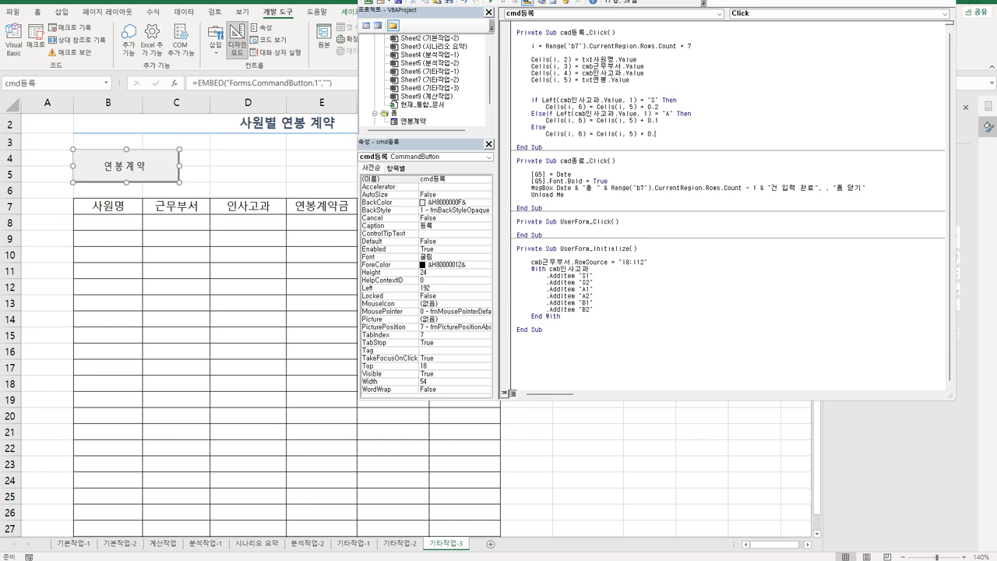
text(03)
key(Return)
key(BackSpace)
text(ㄷ)
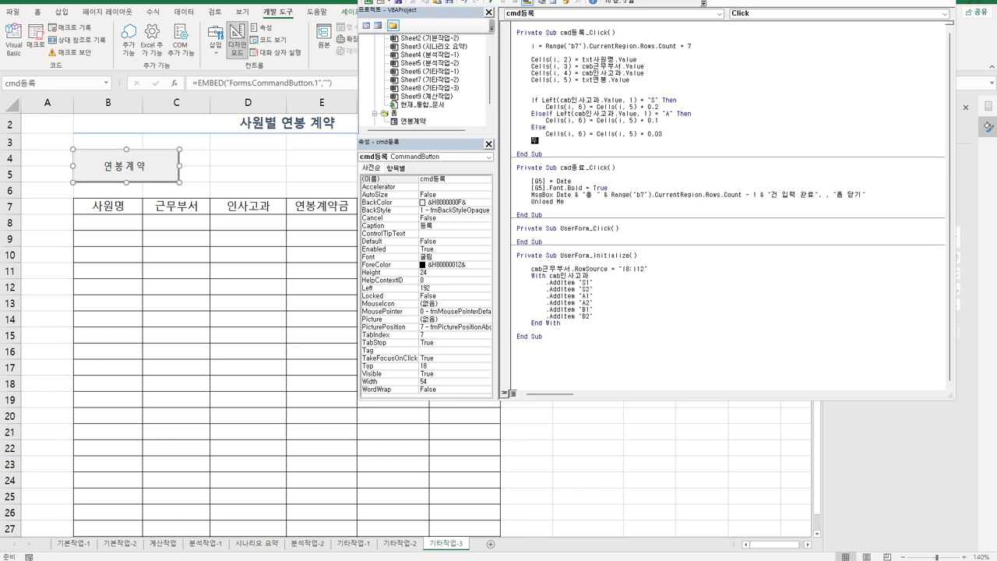
key(BackSpace)
key(Hangul)
text(end if)
key(Return)
key(Return)
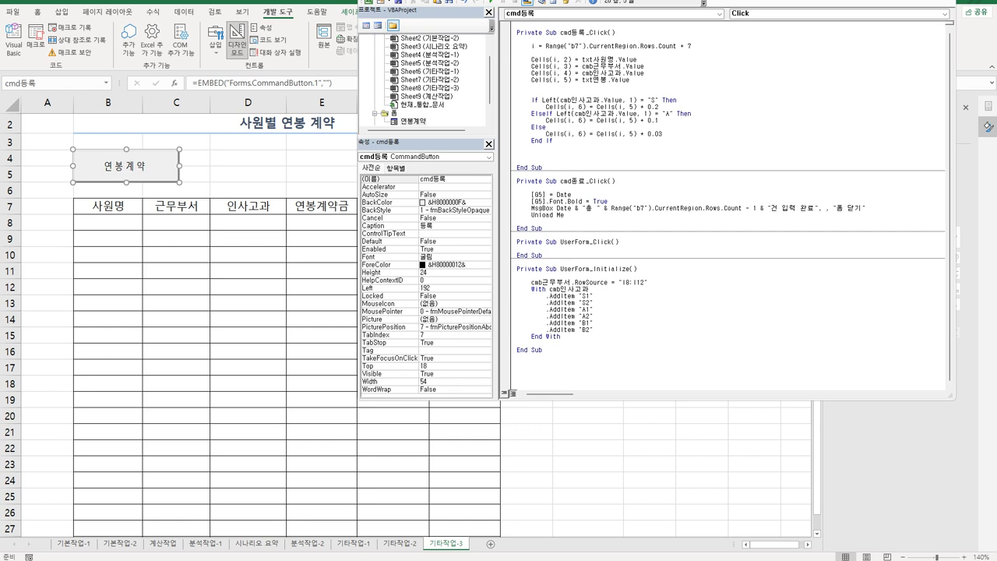
Below the grade block, add the line Cells(i, 7) = Cells(i, 5) + Cells(i, 6).
text(cells(i,)
text(7))
text( = cl)
text(ells(i,)
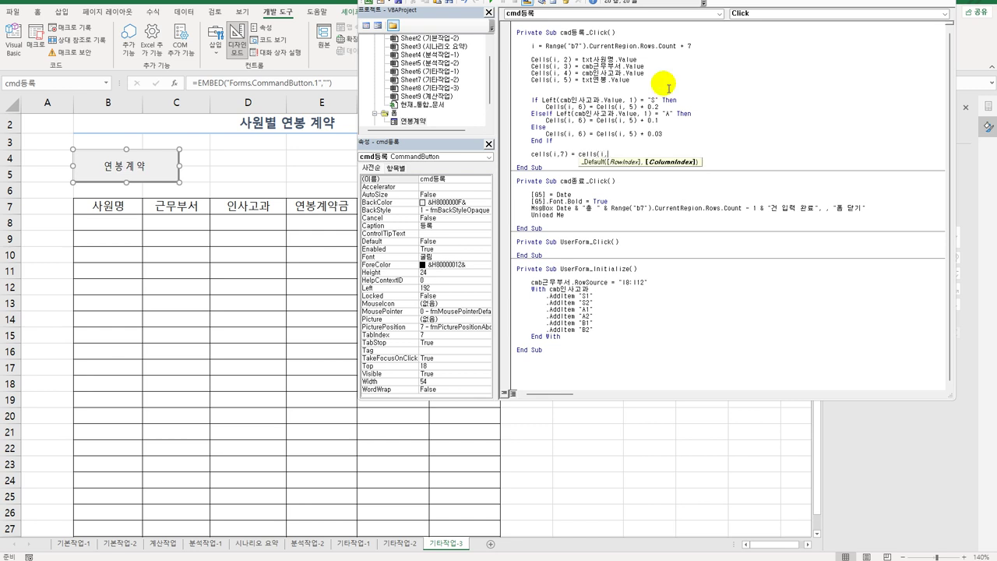
text(5) + cells(i,)
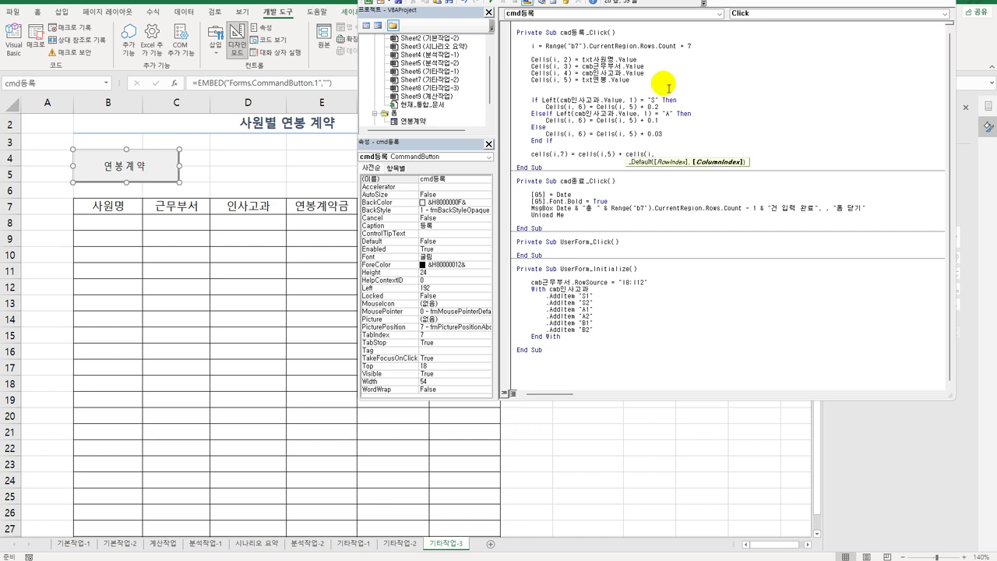
text(6))
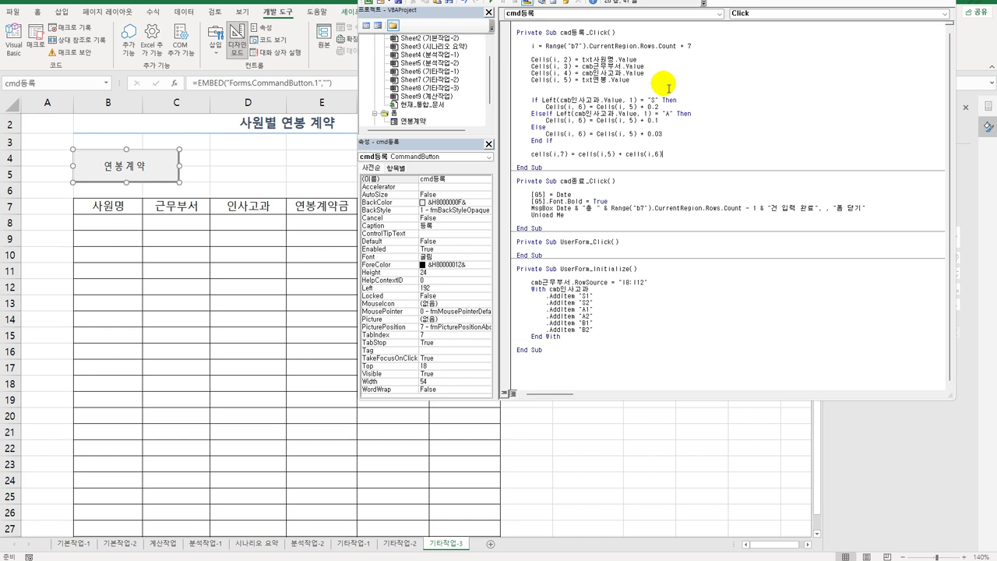
click(663, 106)
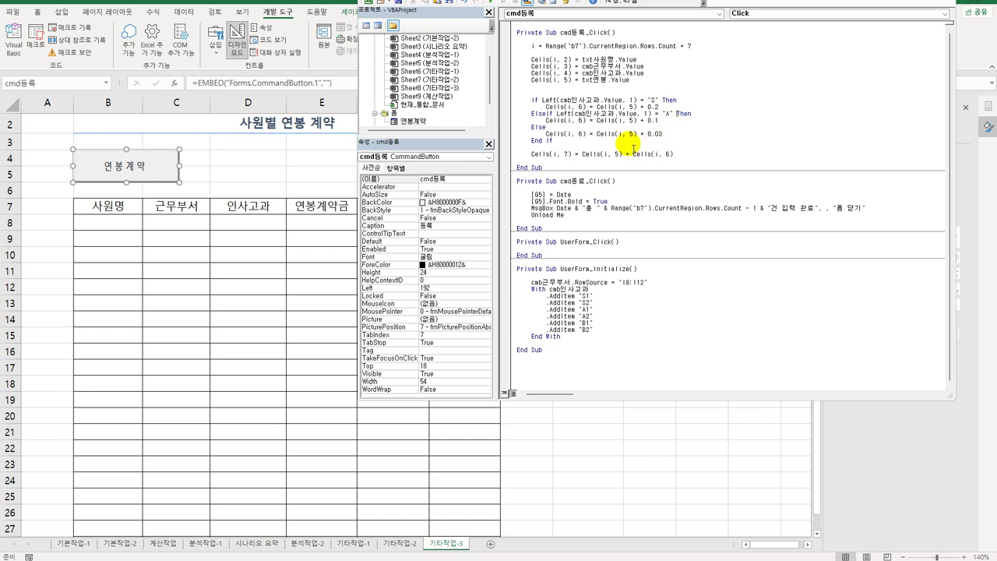
At the start of the 등록 procedure, insert the line If txt사원명 = "" Then.
click(633, 36)
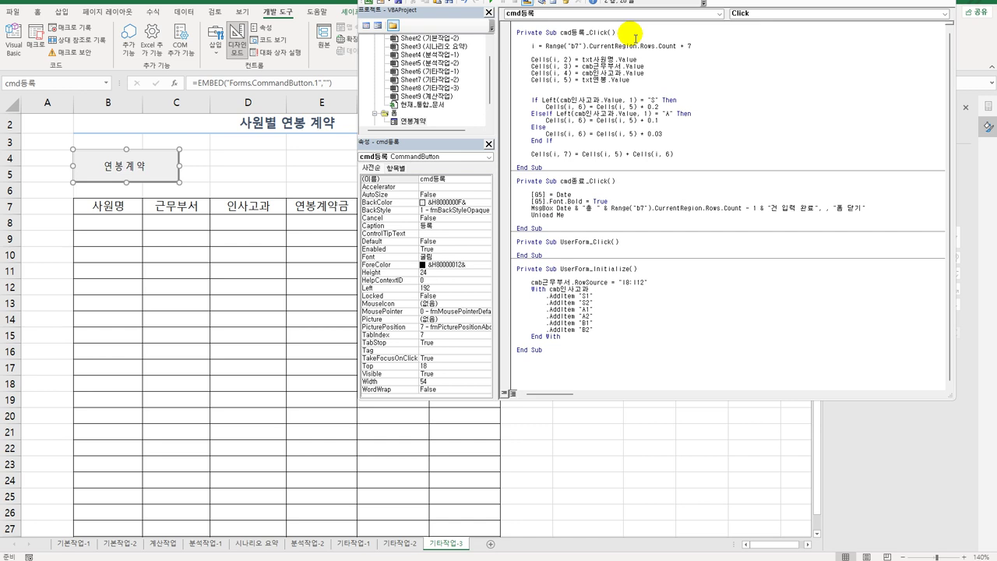
key(Return)
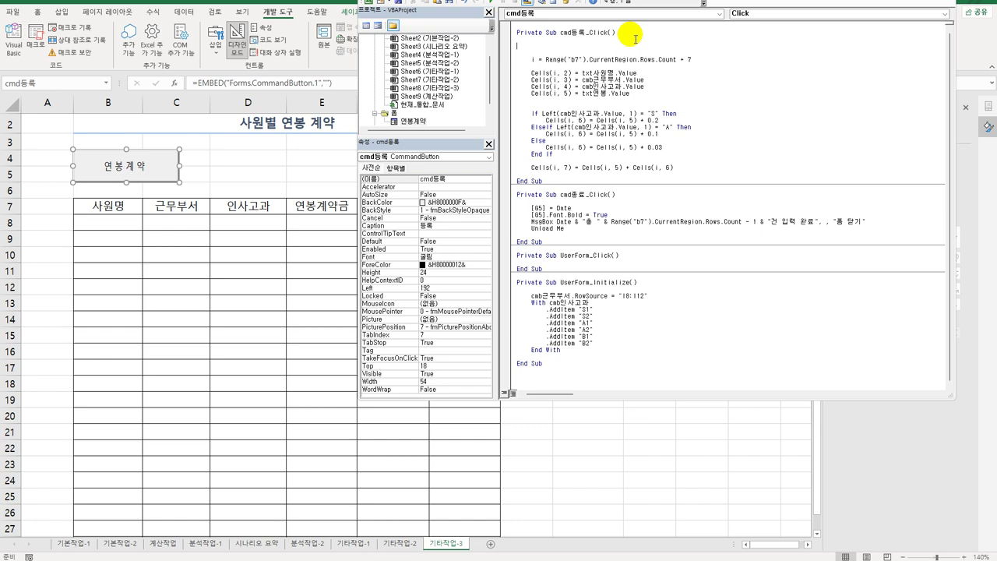
text(if txt사)
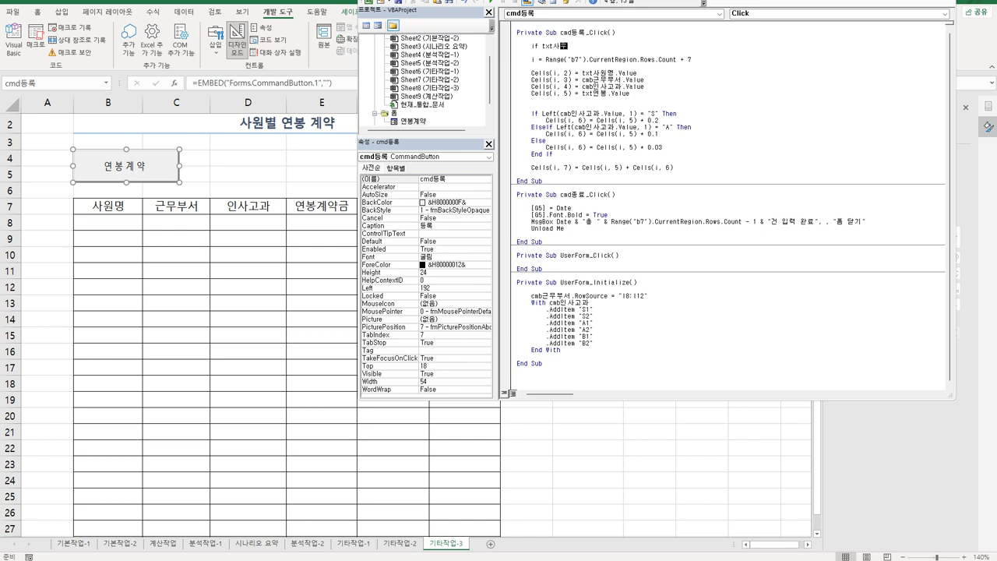
text(원명 = "" then)
key(Return)
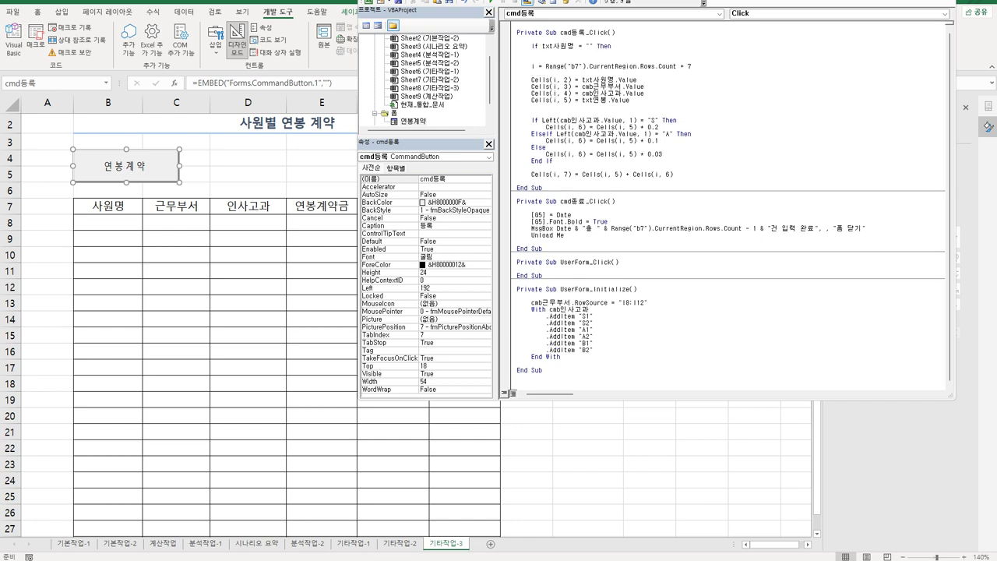
Add MsgBox "사원명을 입력하세요" under the empty txt사원명 condition.
text(msgbo)
text(x )
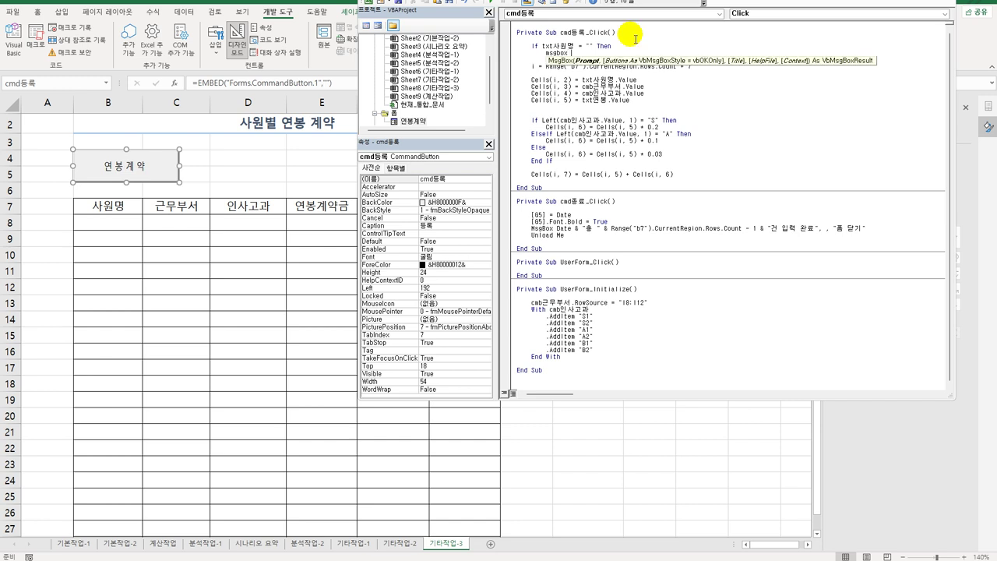
text("사원)
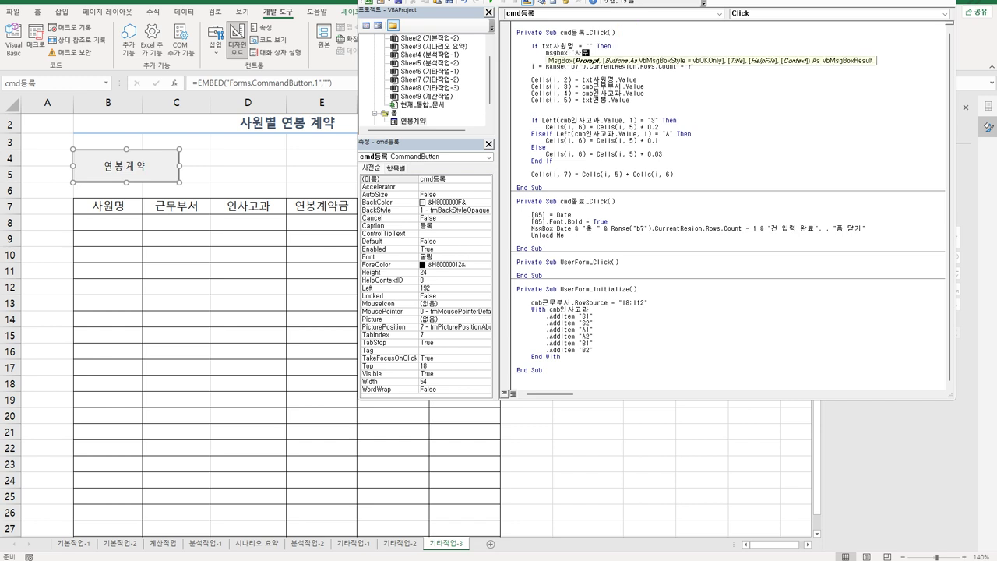
text(명을 ㅇ입력하세요")
key(Return)
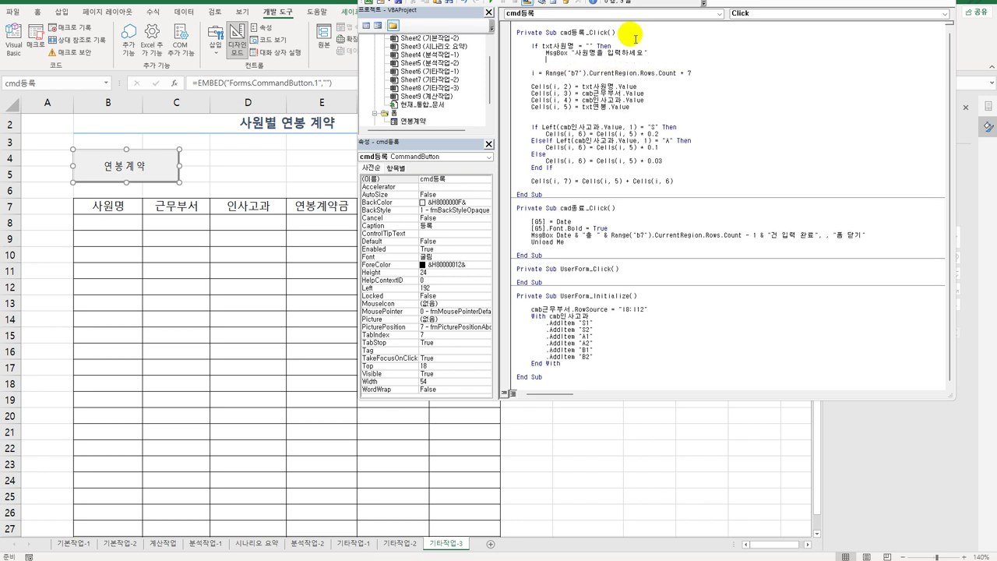
Duplicate the empty txt사원명 check and its message below, turning the copied If into ElseIf.
key(shift+Down)
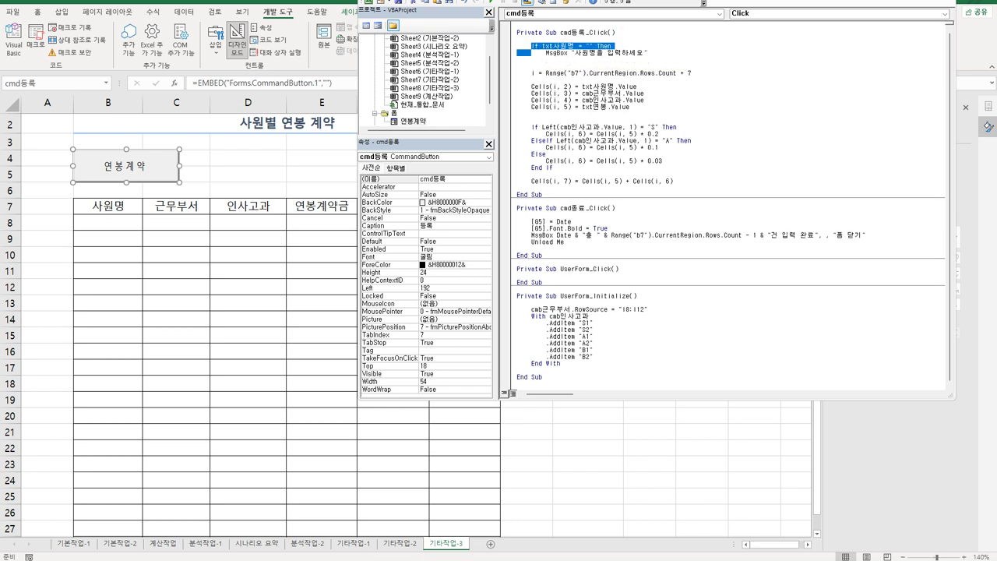
key(shift+End)
key(ctrl+c)
key(Right)
key(Return)
key(ctrl+v)
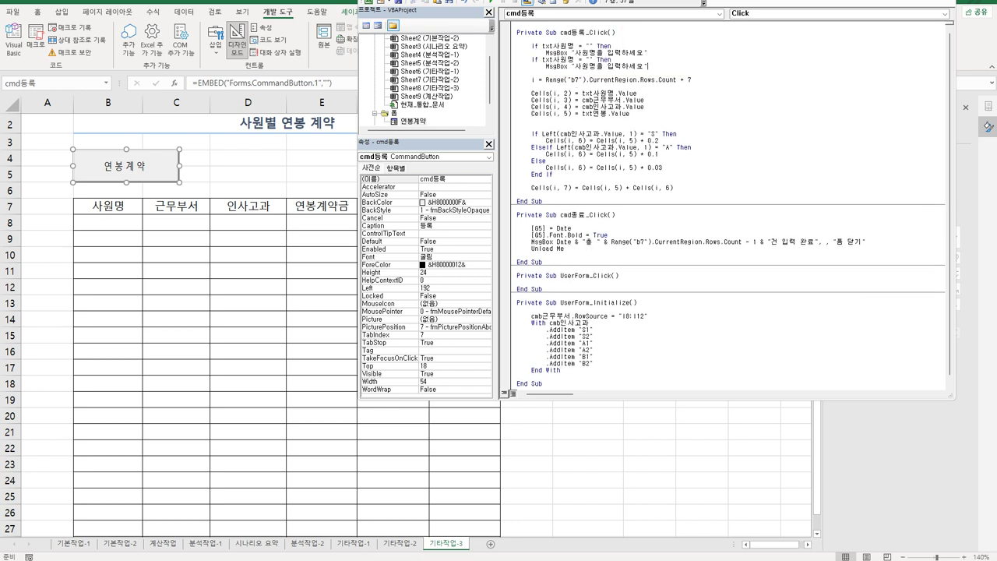
text(else)
Change the ElseIf condition to test cmb근무부서 = "" instead of txt사원명.
text(cmb)
text(ㄱ)
text(근무부서)
key(Delete)
key(Delete)
key(Delete)
key(Delete)
key(Delete)
key(Delete)
Replace the message under the empty cmb근무부서 condition with "근무부서를 선택하세요.".
key(Down)
text(근무부서)
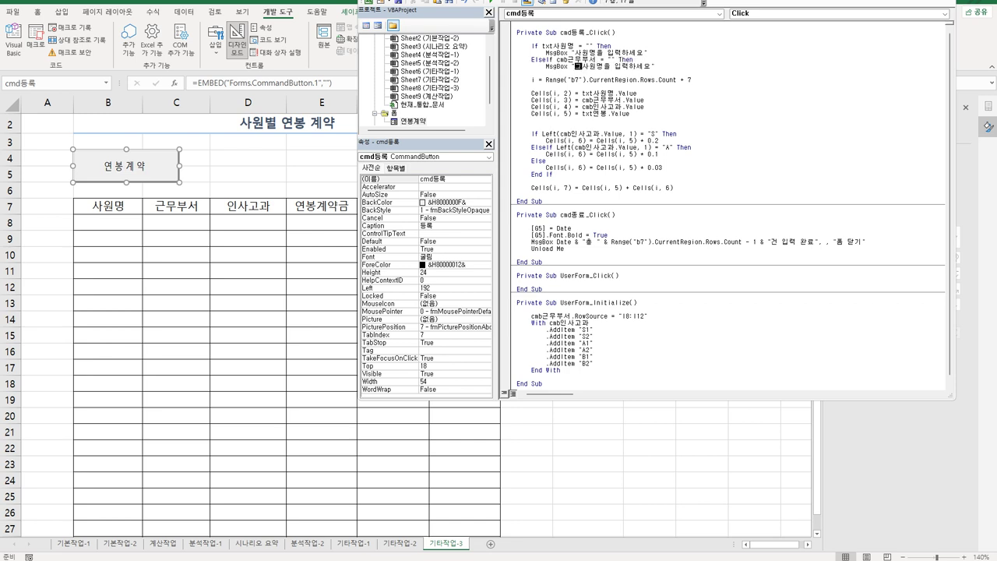
text(를 선택하세요.)
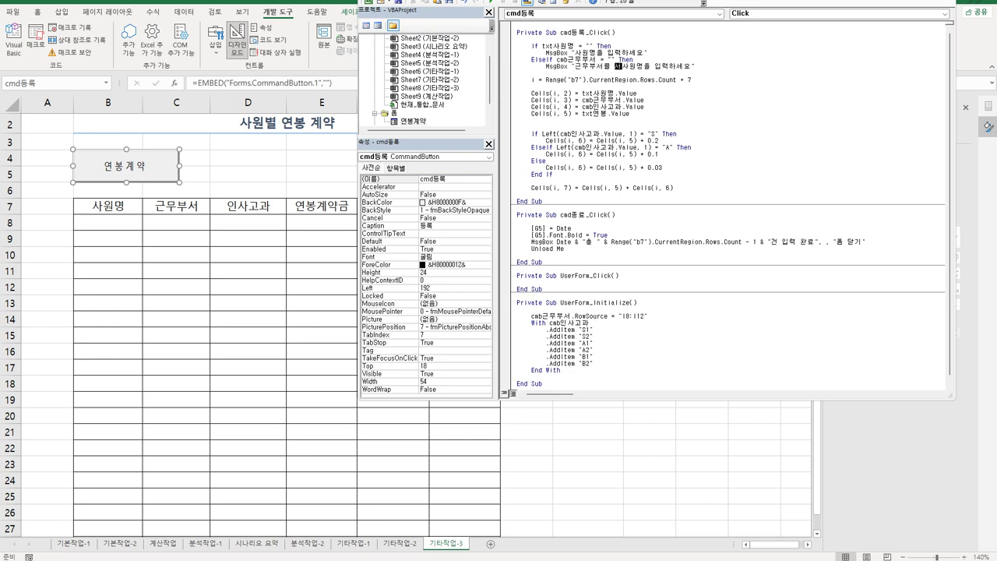
key(shift+Right)
key(shift+Right)
key(shift+Right)
key(shift+Right)
key(shift+Right)
key(shift+Right)
key(shift+Right)
key(shift+Right)
key(shift+Right)
key(shift+Right)
key(shift+Right)
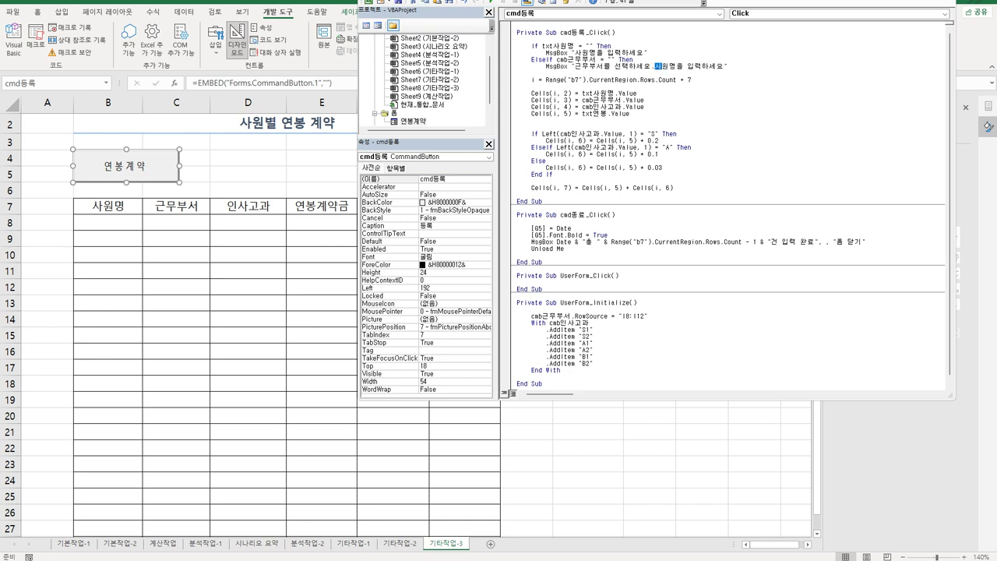
key(Delete)
text(")
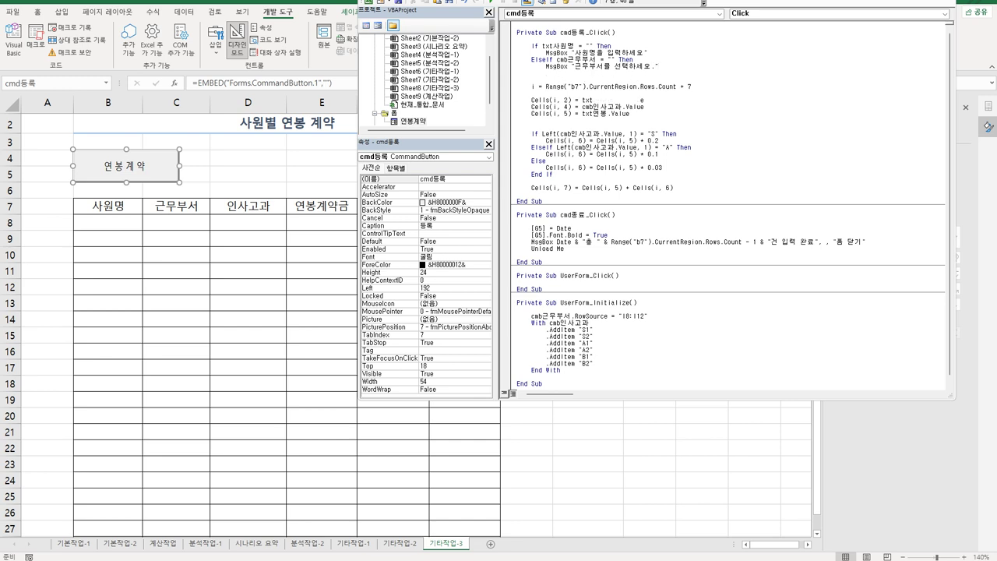
Paste another copy of the empty-field check below and turn its condition into ElseIf cmb인사고과 = "" Then.
key(Return)
key(ctrl+v)
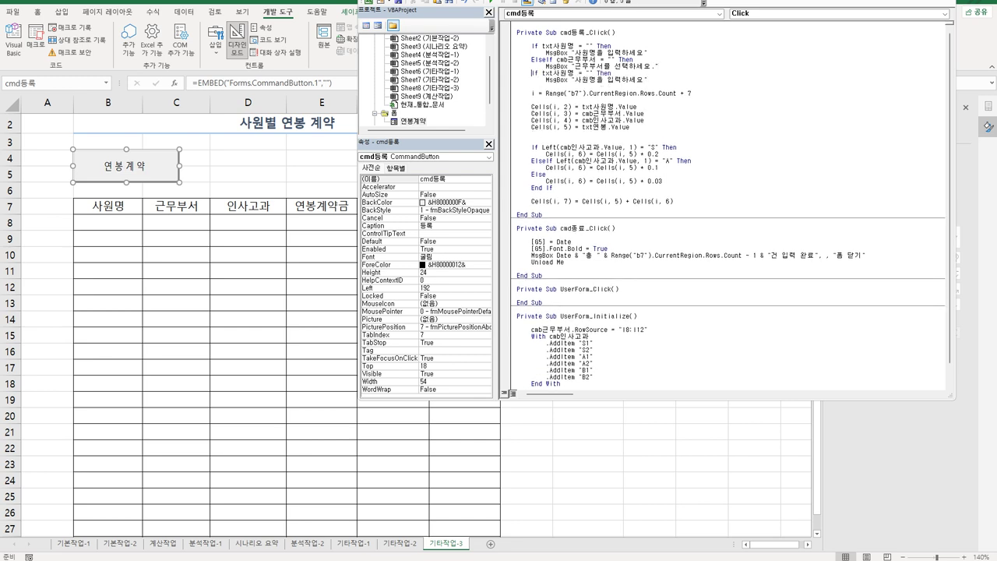
text(else)
key(Right)
drag(555, 72, 589, 73)
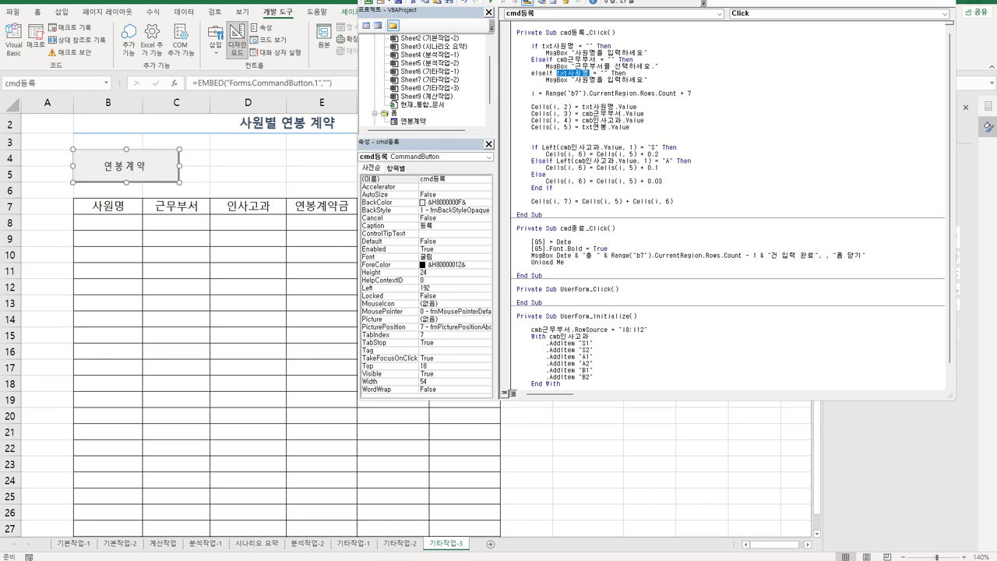
text(인사고과)
key(Right)
text(cmb)
Replace the message under the empty cmb인사고과 condition with "인사고과를 선택하세요".
key(shift+Right)
key(shift+Right)
key(shift+Right)
key(shift+Right)
key(shift+Right)
key(shift+Right)
key(shift+Right)
key(shift+Right)
key(shift+Right)
key(shift+Right)
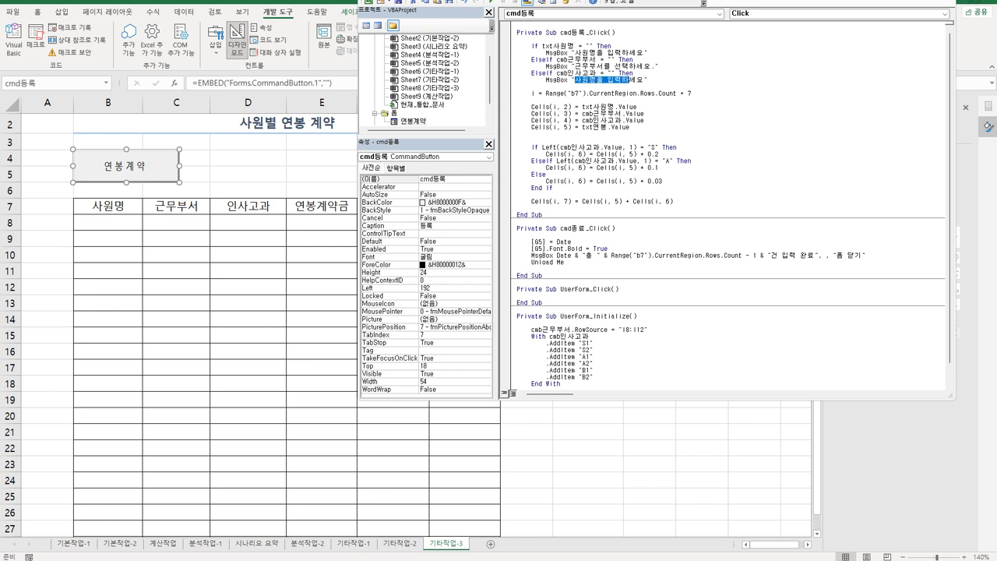
text(인사고과를 ㅅ선택하세요)
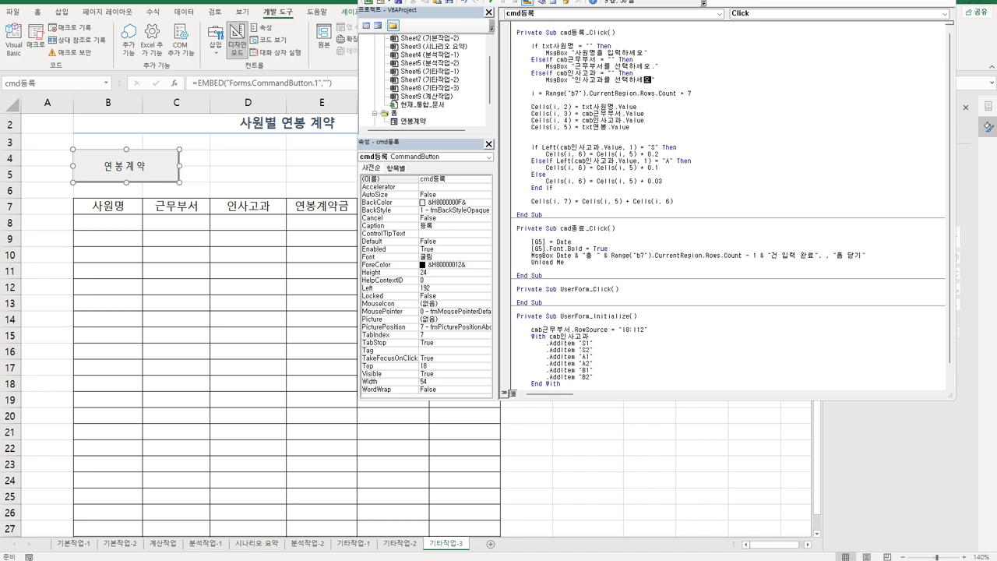
key(shift+Left)
Paste the check once more and change it to ElseIf txt연봉 = "" Then with the message "연봉을 입력하세요".
key(Return)
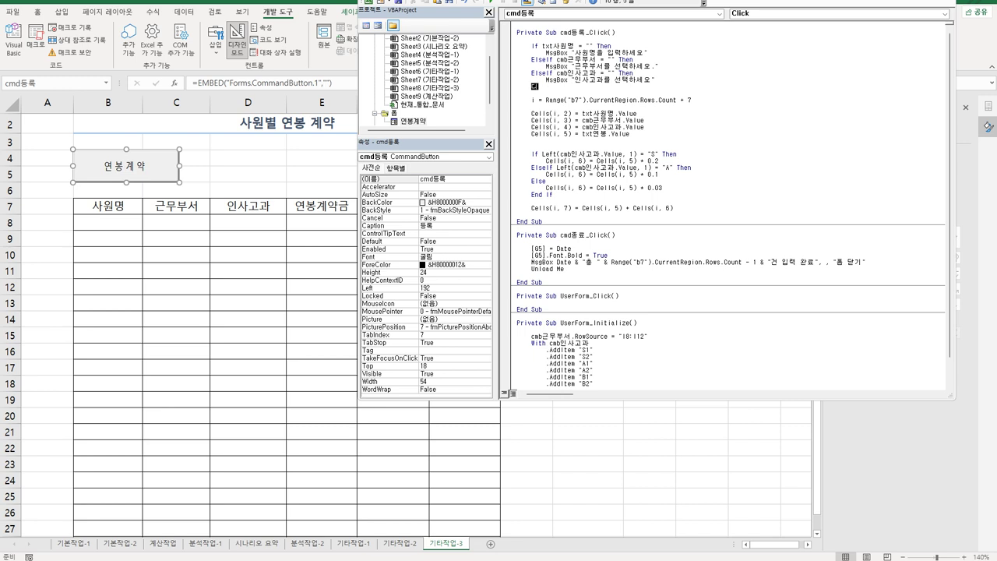
drag(515, 73, 637, 81)
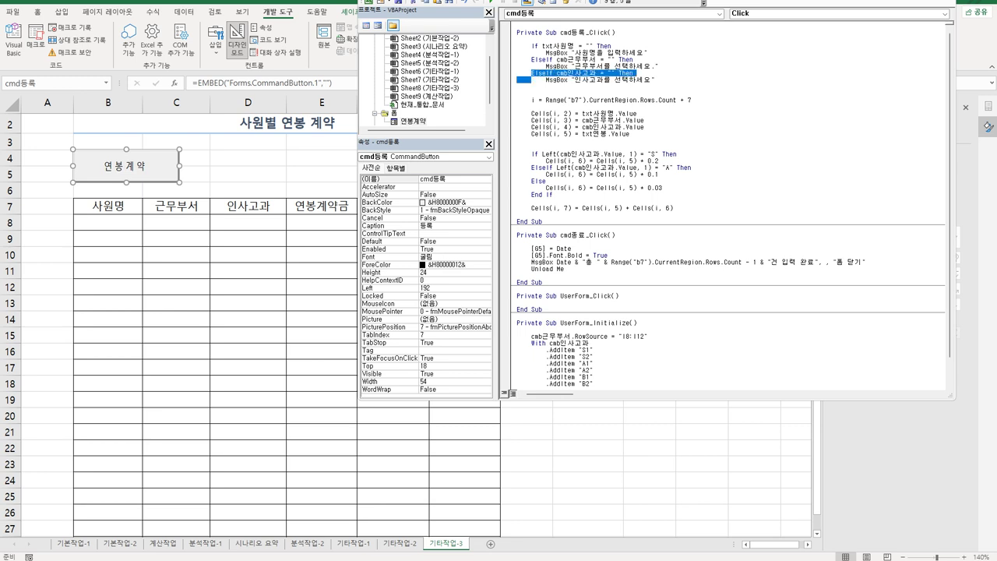
click(656, 67)
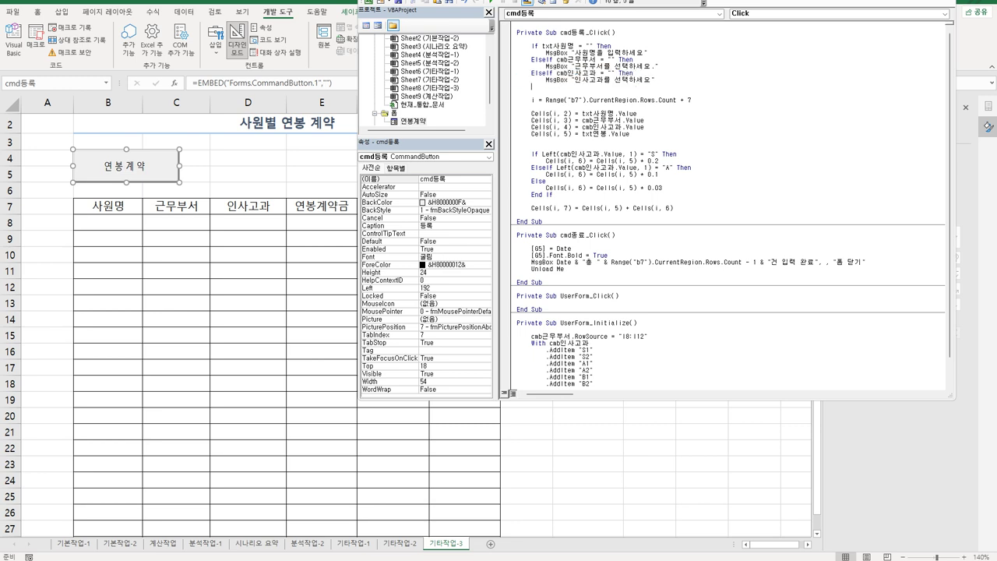
key(ctrl+v)
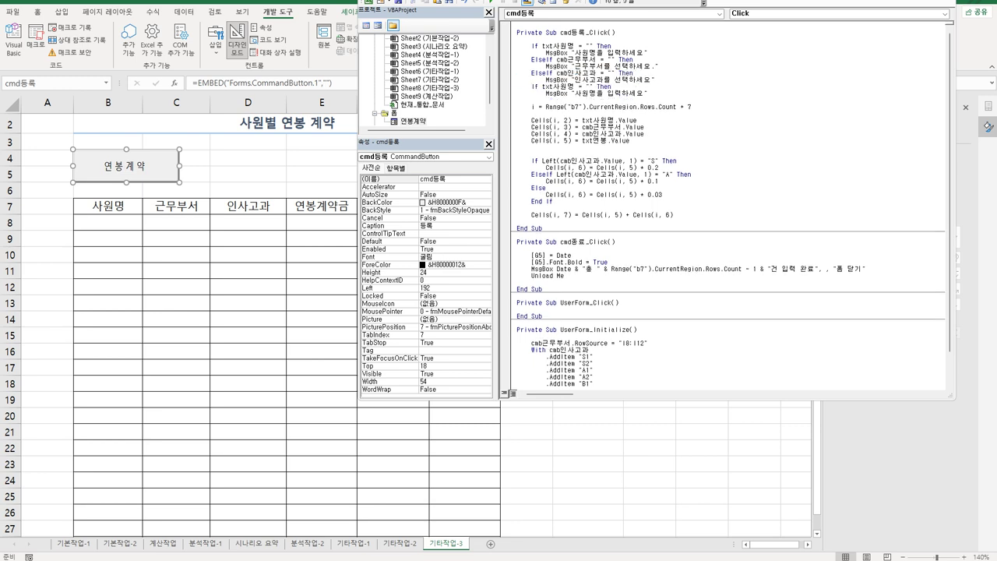
click(532, 86)
text(else)
drag(567, 87, 590, 87)
text(연봉)
key(Down)
drag(574, 94, 598, 93)
text(연봉)
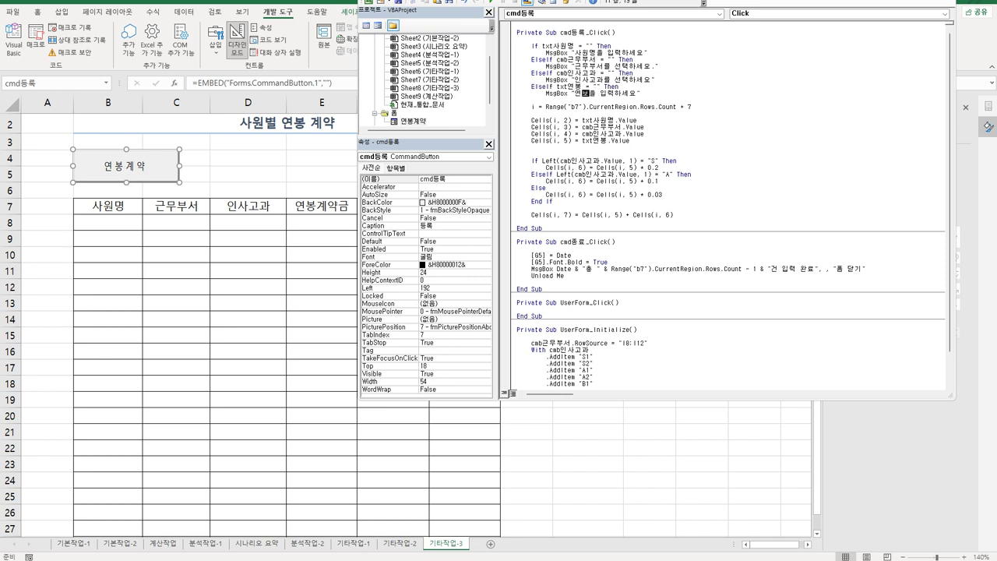
key(Right)
Add an Else line before the registration code and a closing End If after the Cells(i, 7) total line.
key(Return)
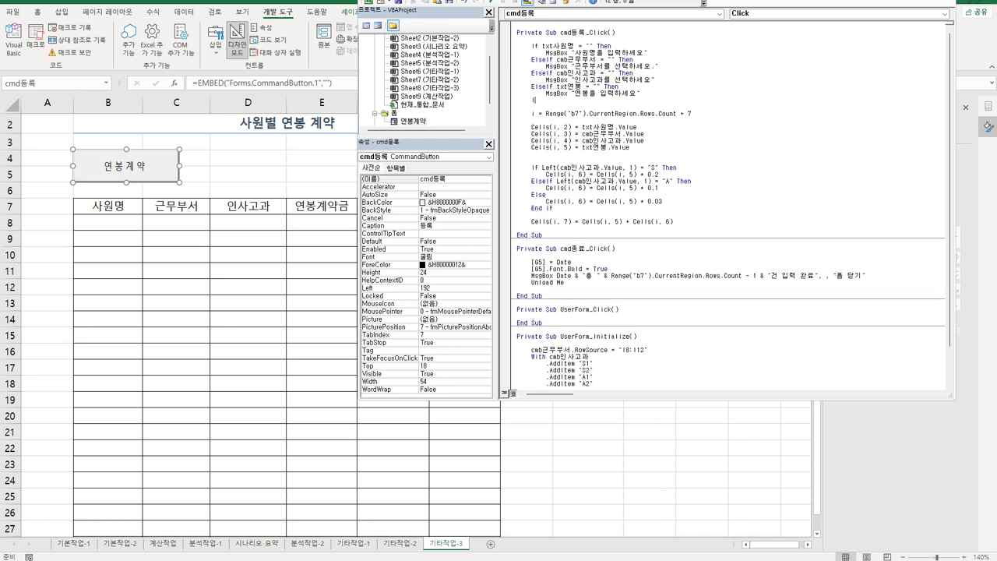
text(else)
key(Return)
key(Return)
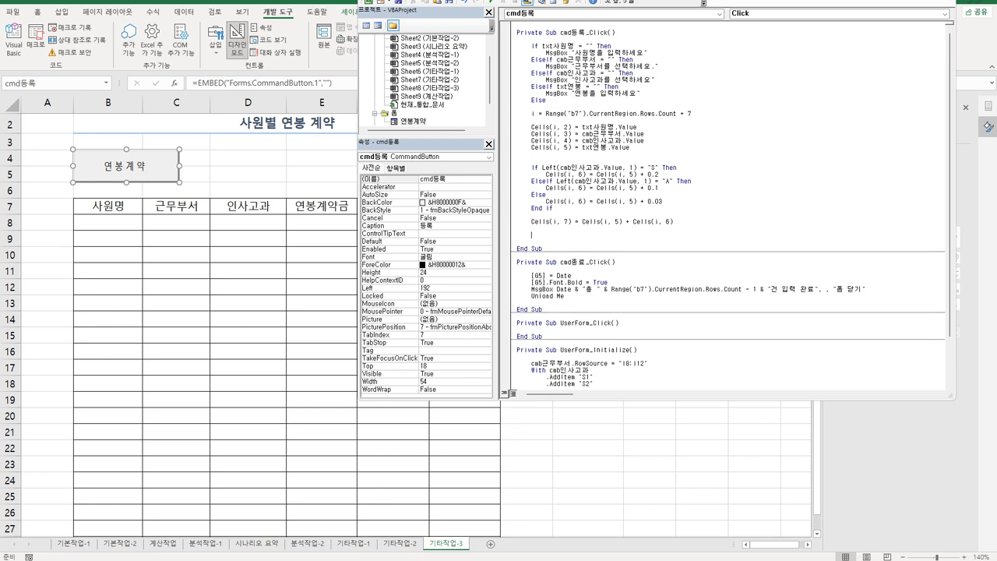
text(end if)
key(Return)
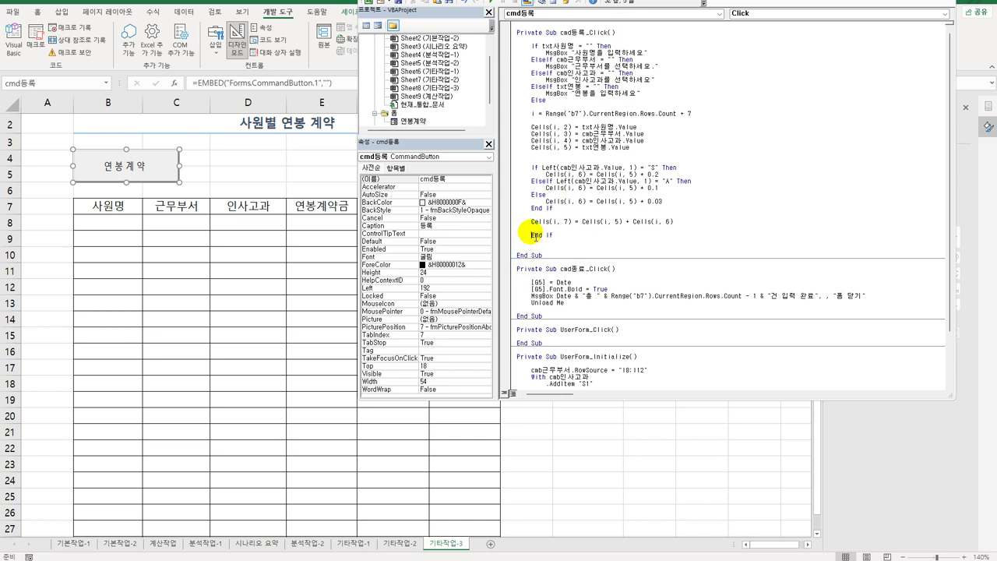
Before the closing End If, add the lines txt사원명 = "" and cmb근무부서 = "" to clear those fields.
click(592, 228)
key(Return)
key(Return)
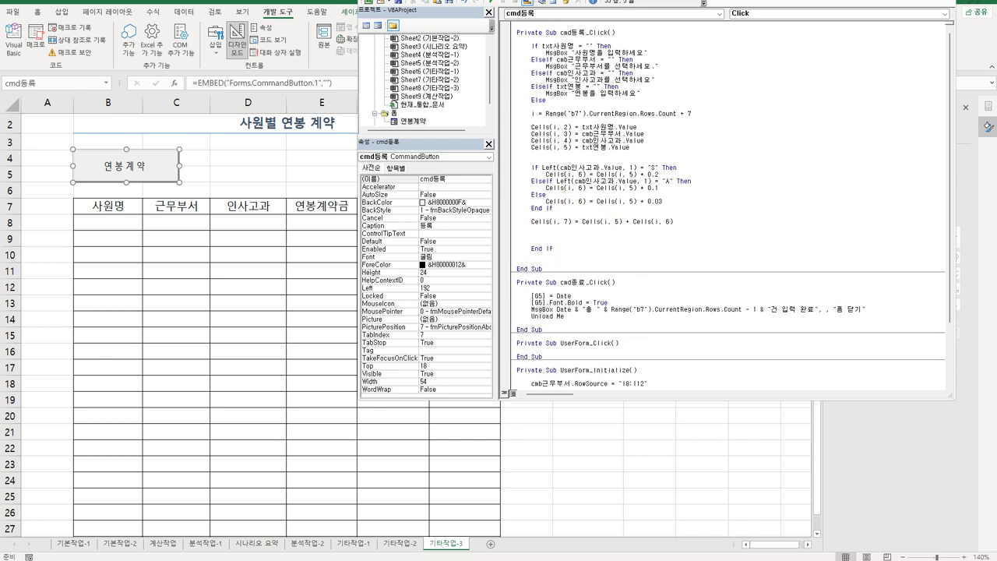
text(txt사원명 = "")
key(Return)
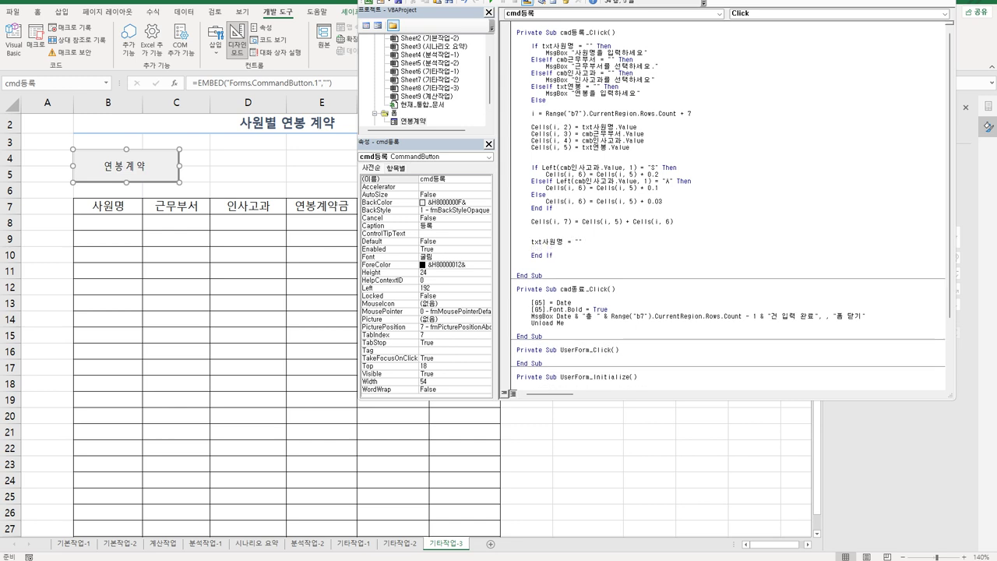
text(cmb근무부서 = "")
key(Return)
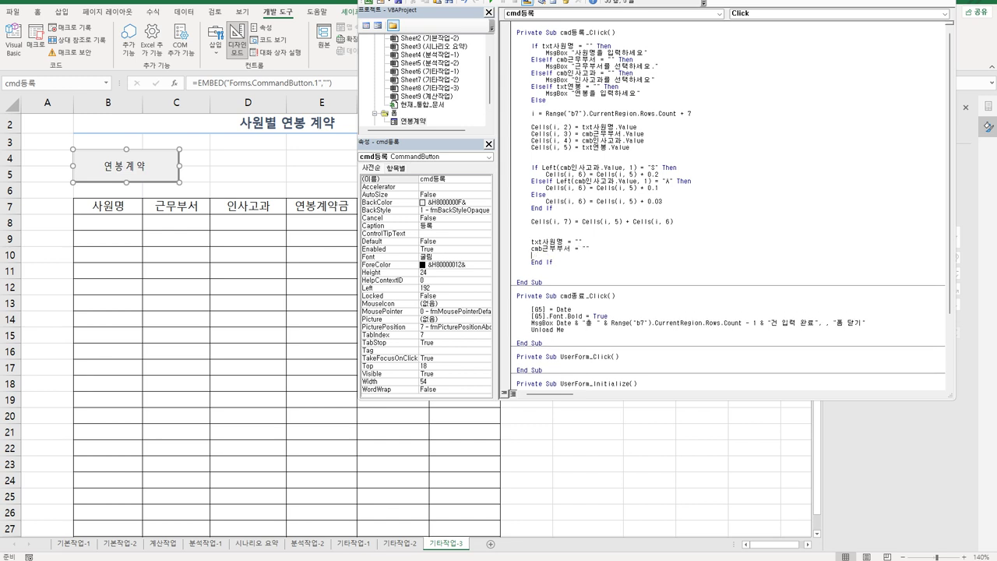
Add the lines cmb인사고과 = "" and txt연봉 = "" below the other field resets.
text(cmb인사고과 = "")
key(Return)
text(t)
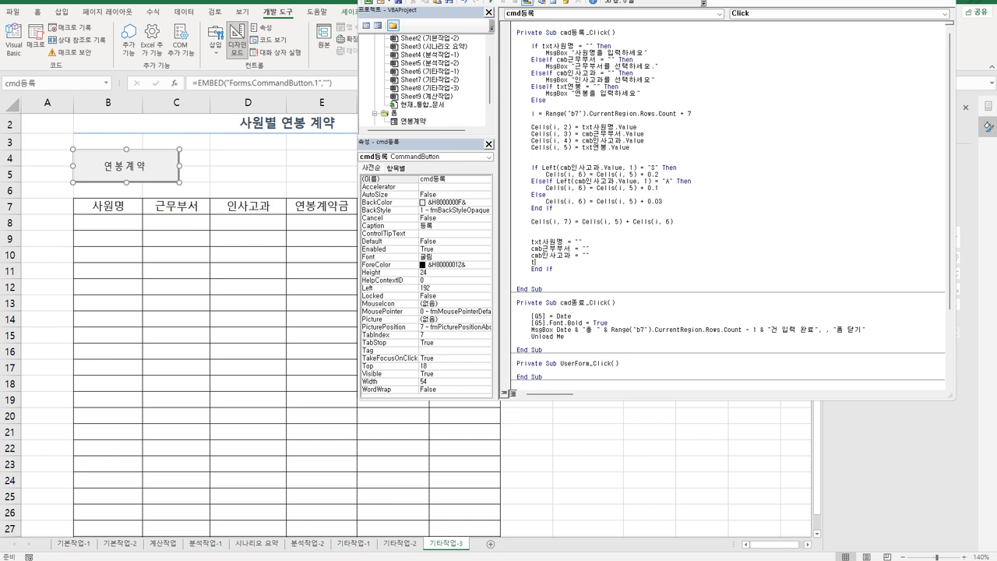
text(xt연봉 = "")
key(Return)
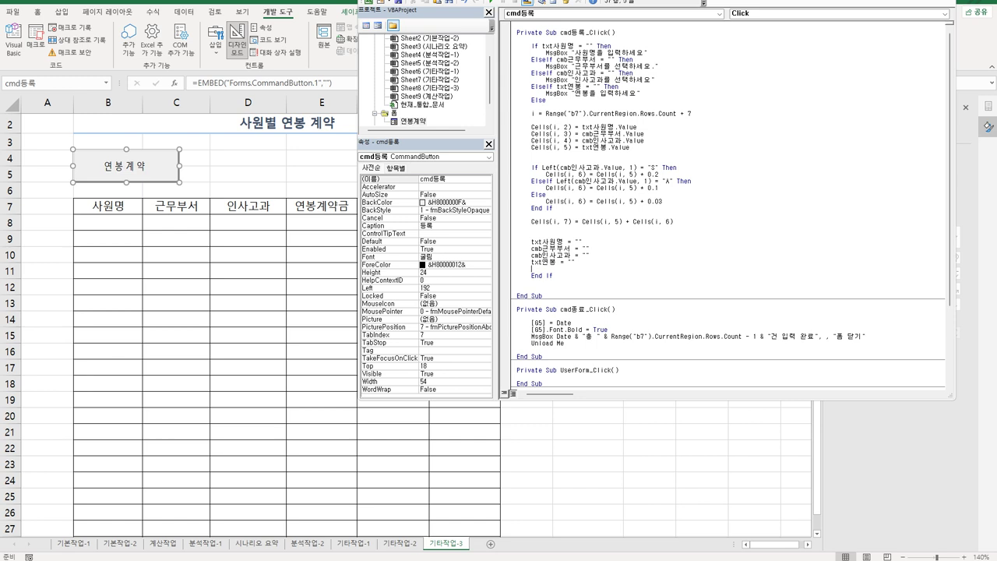
click(727, 235)
click(577, 278)
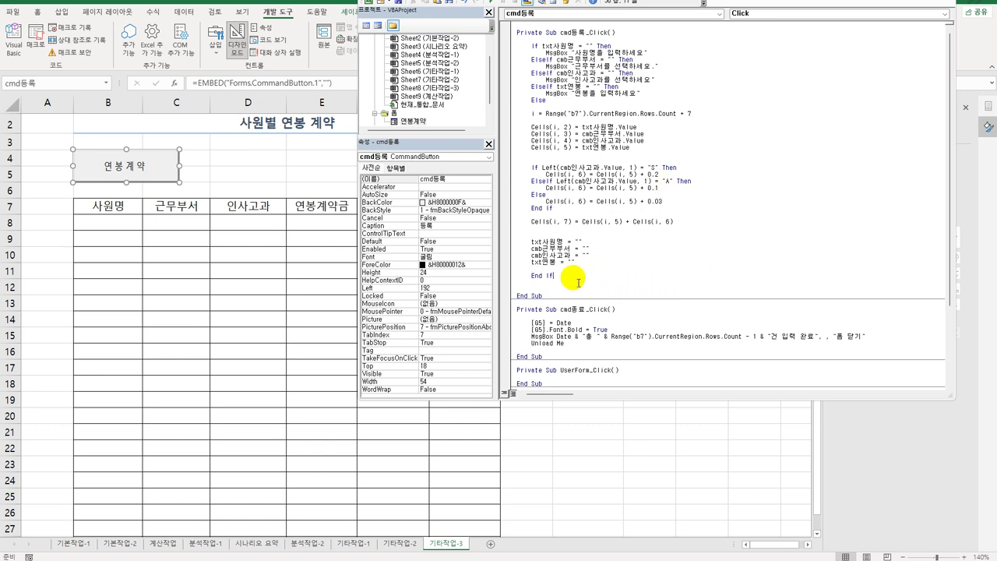
Return to the worksheet, turn off design mode, and open the 연봉계약 form to test 등록 with every field empty.
key(alt+F11)
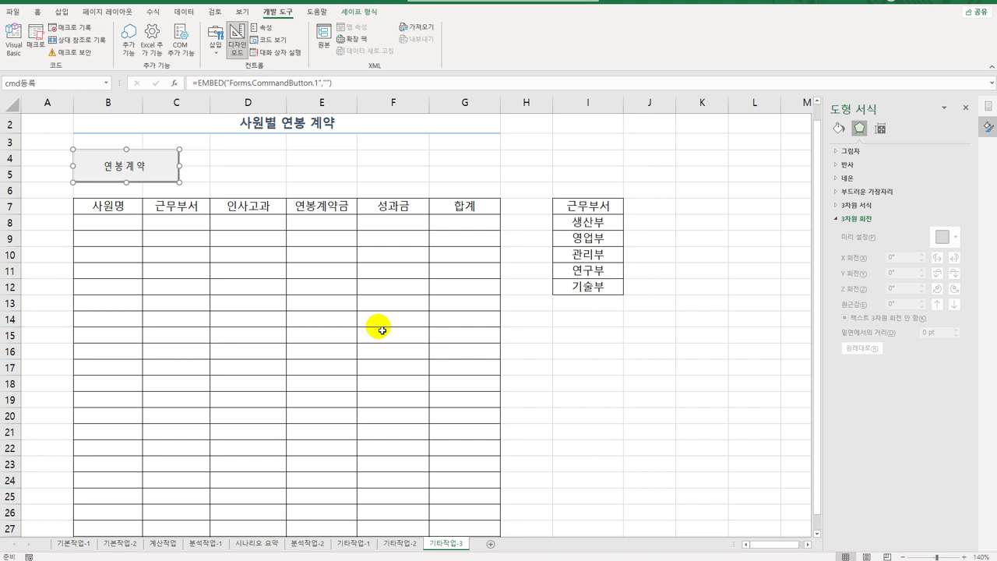
click(236, 38)
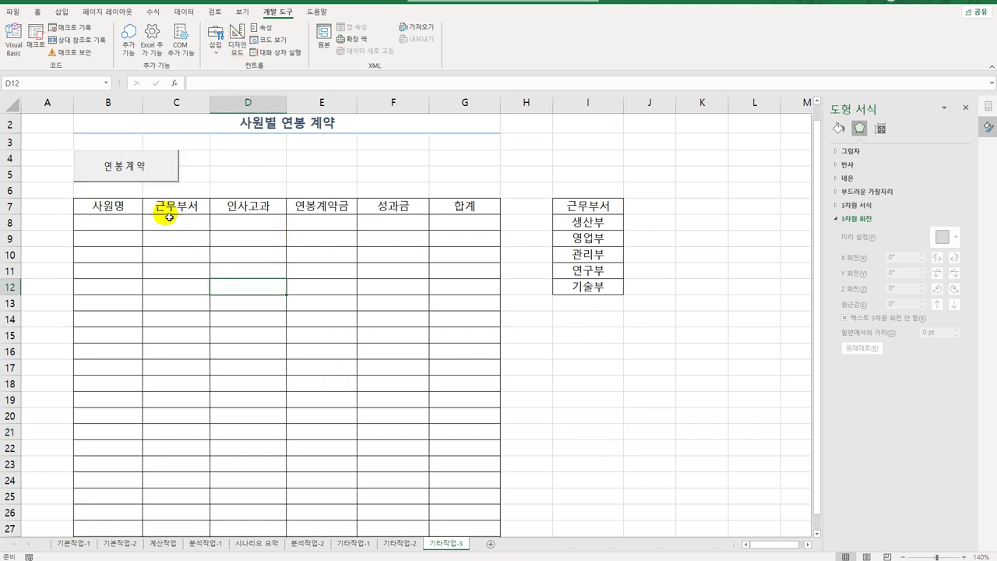
click(172, 167)
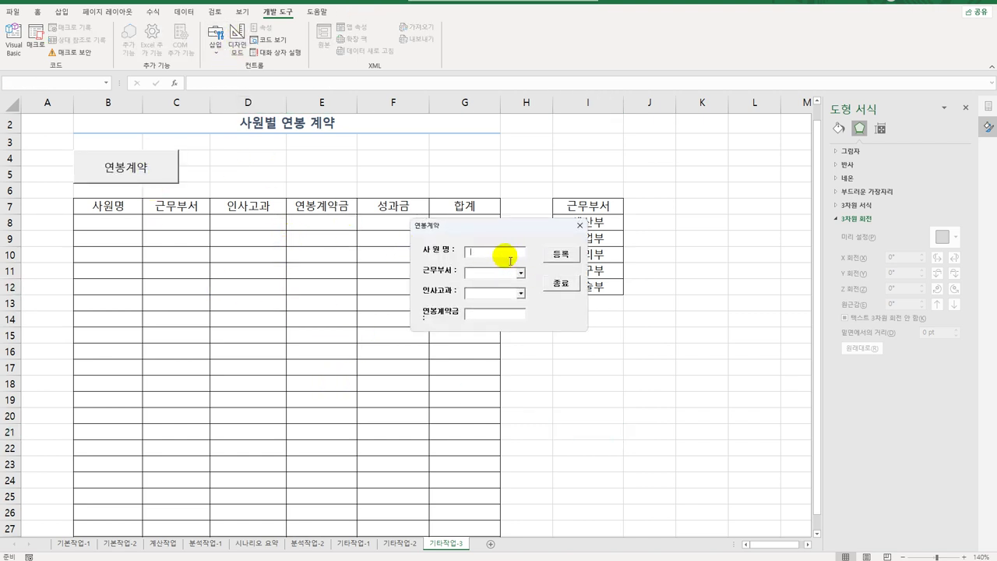
click(557, 256)
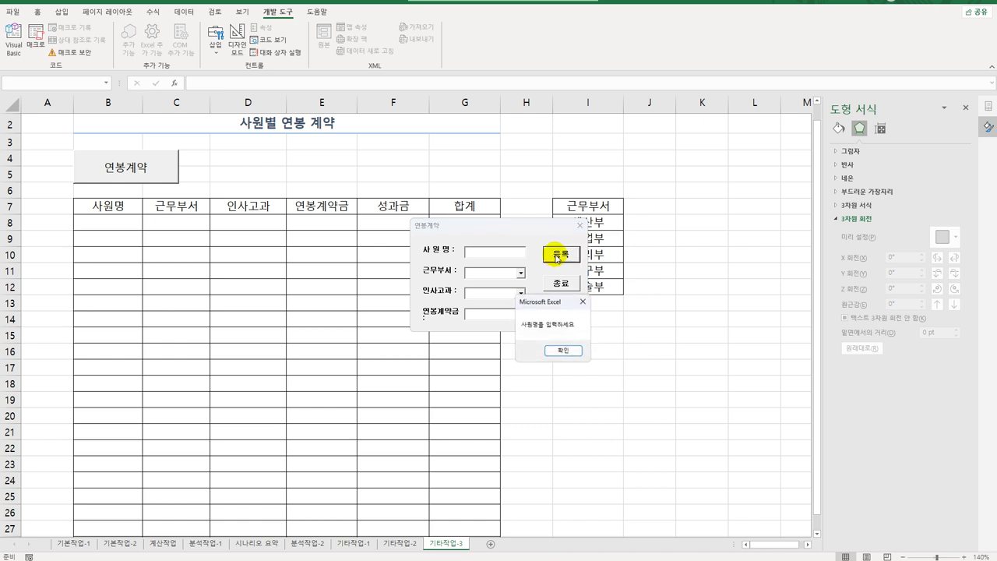
click(564, 351)
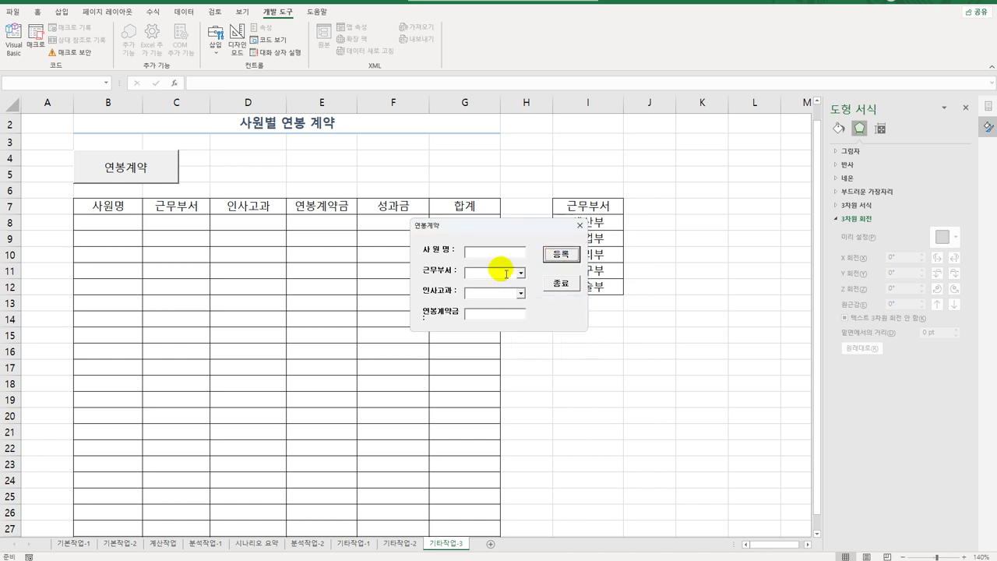
Test 등록 after entering only an employee name, and again after choosing 영업부 as the 근무부서.
text(홍길동)
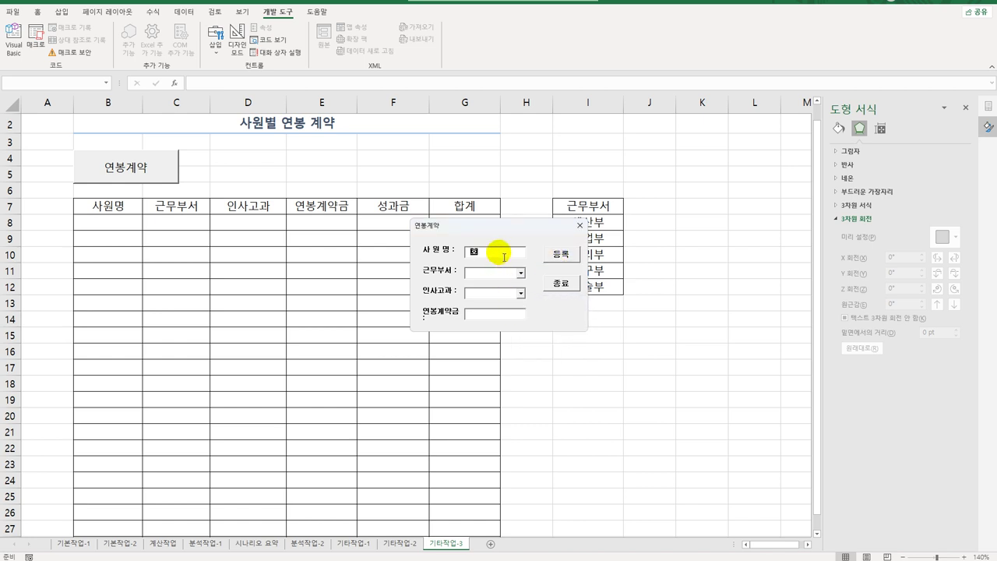
click(558, 254)
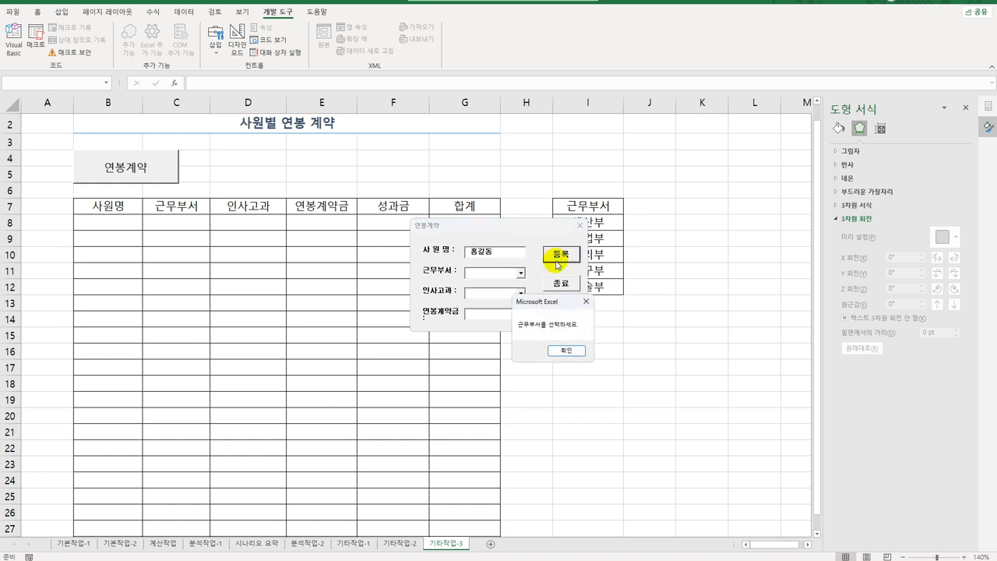
click(566, 351)
click(520, 274)
click(517, 286)
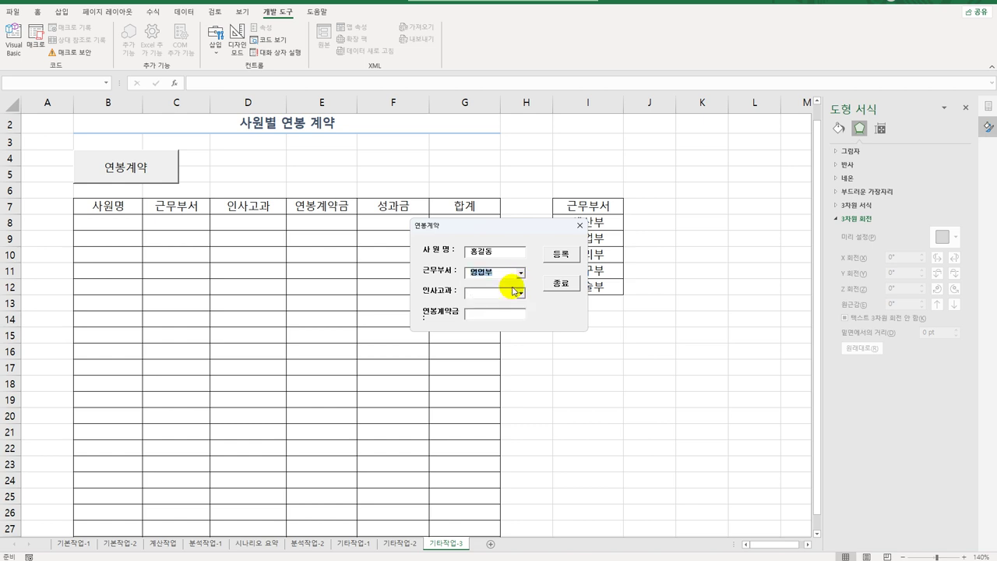
click(554, 253)
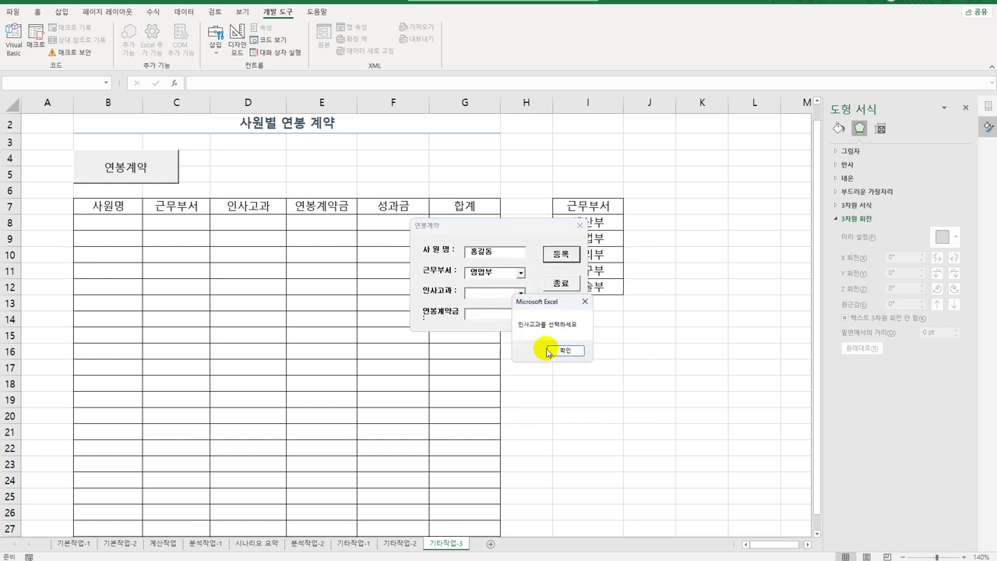
click(569, 351)
Choose A2 as 인사고과 and test 등록 without a salary, then register the entry with 연봉계약금 56000000.
click(521, 294)
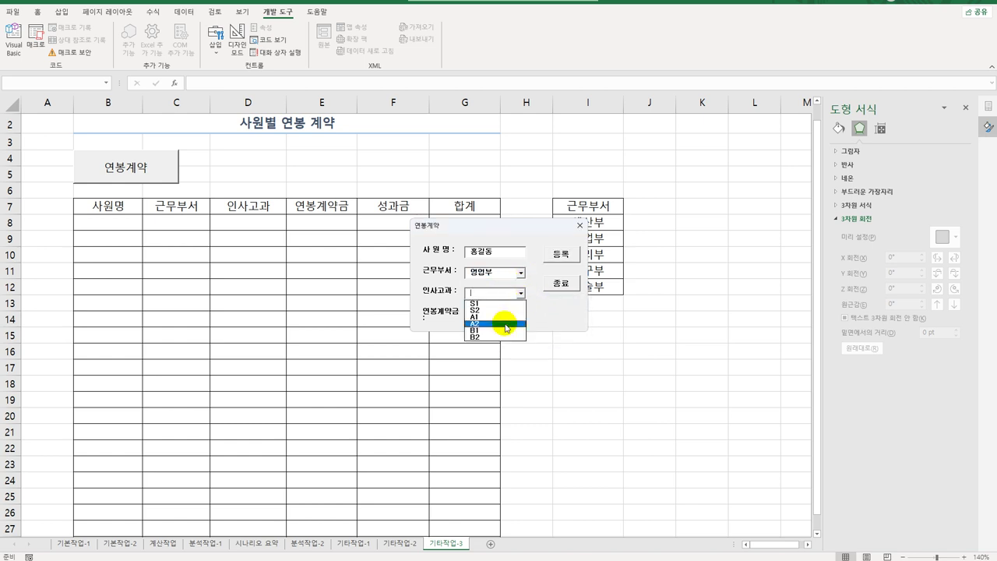
click(505, 324)
click(561, 253)
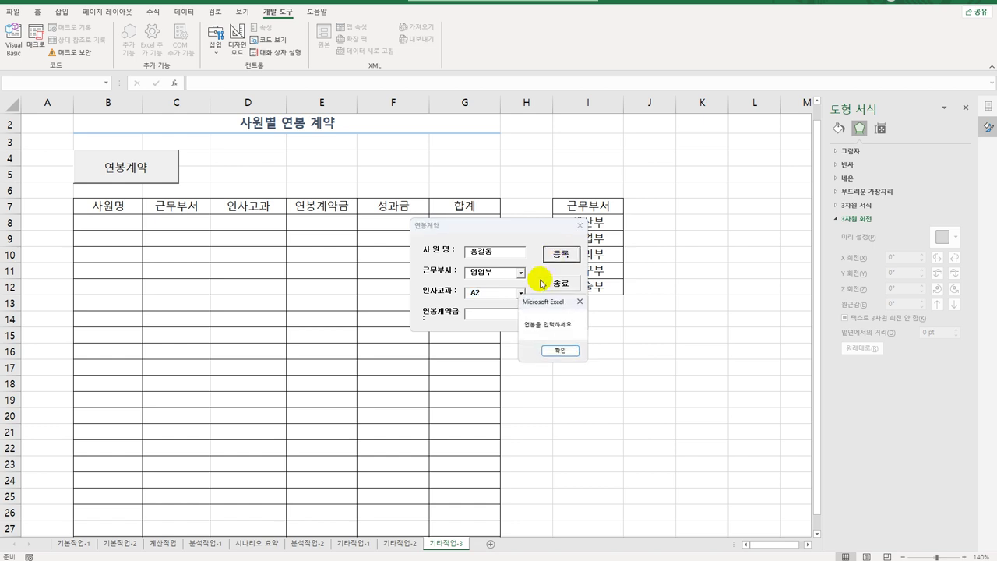
click(564, 351)
text(5)
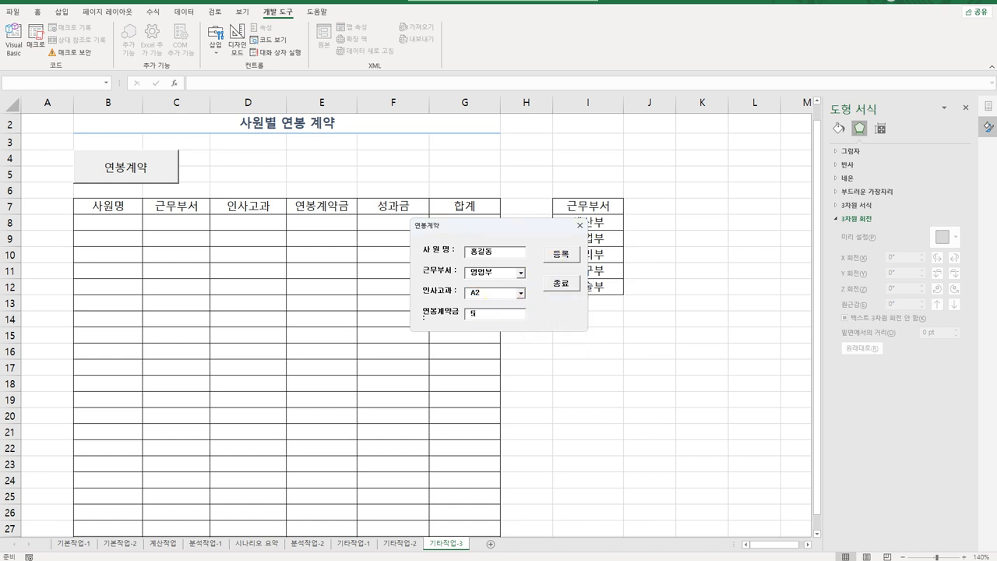
text(6000000)
click(562, 253)
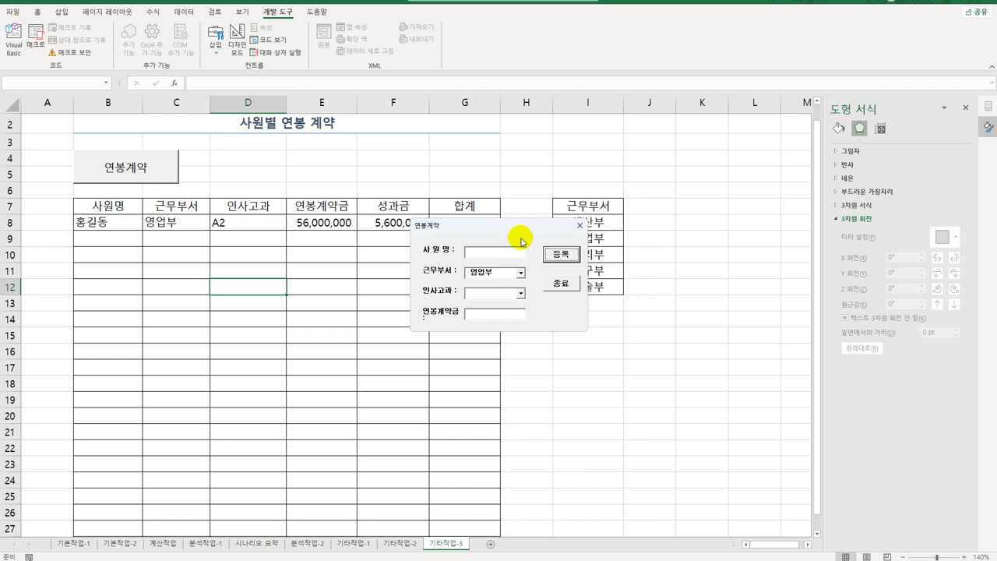
Move the 연봉계약 form off the table to check the reset fields, test its 종료 button and dismiss the closing message.
drag(514, 234, 541, 329)
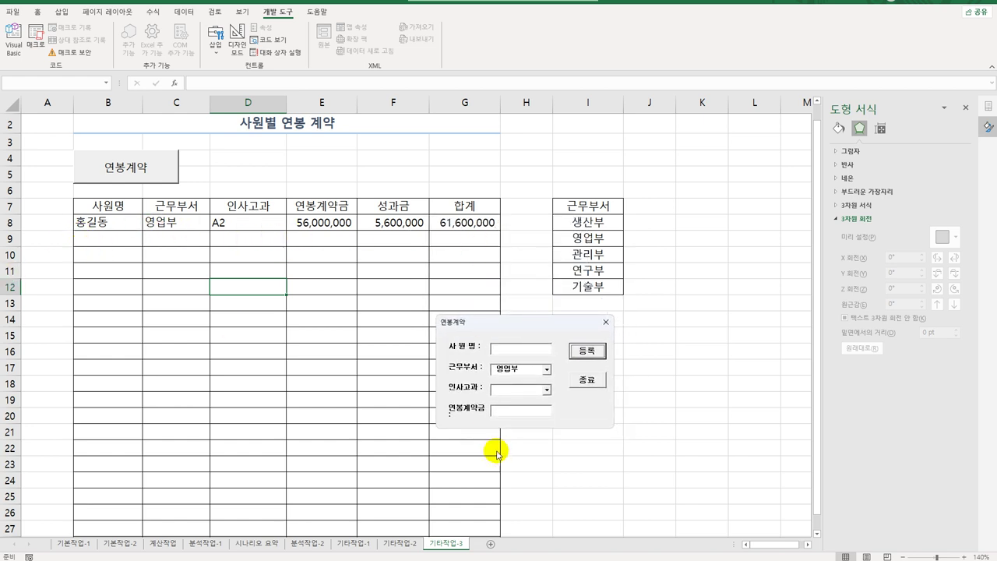
click(511, 369)
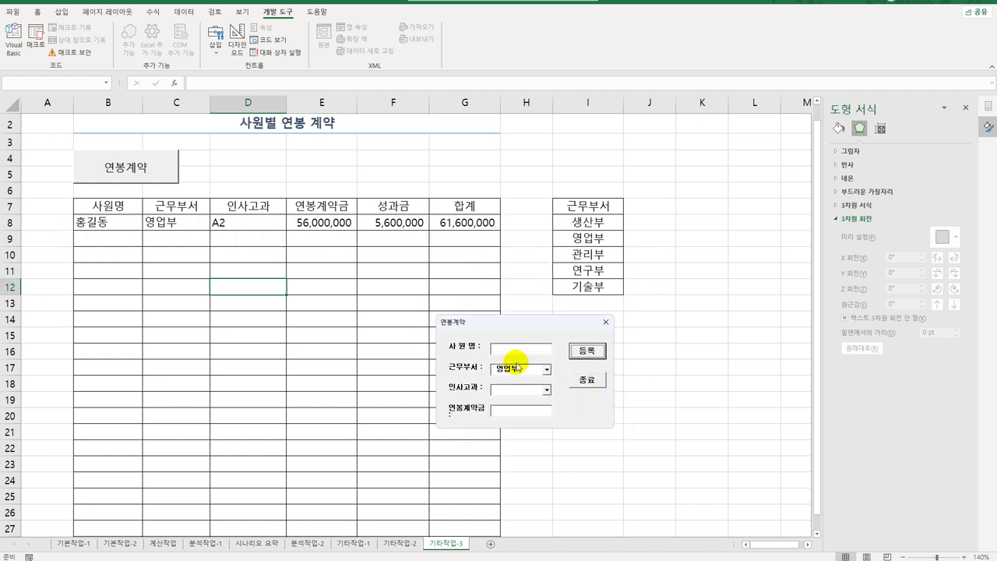
click(465, 385)
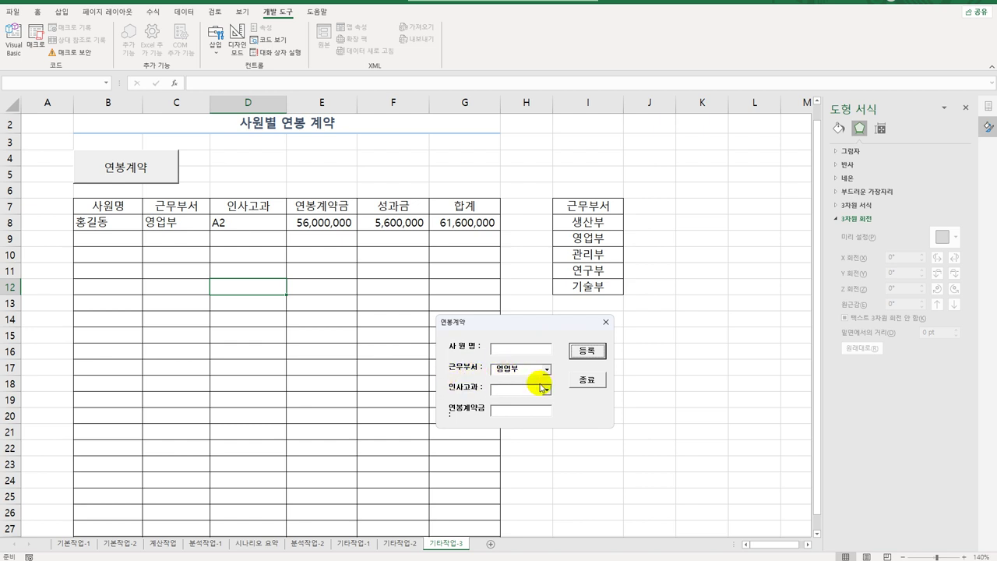
click(596, 382)
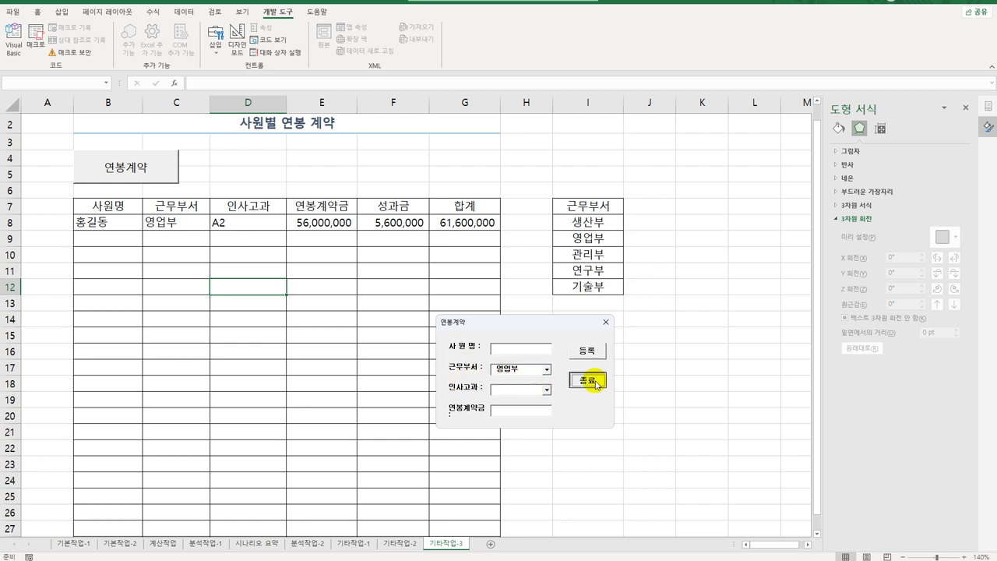
drag(554, 310, 450, 271)
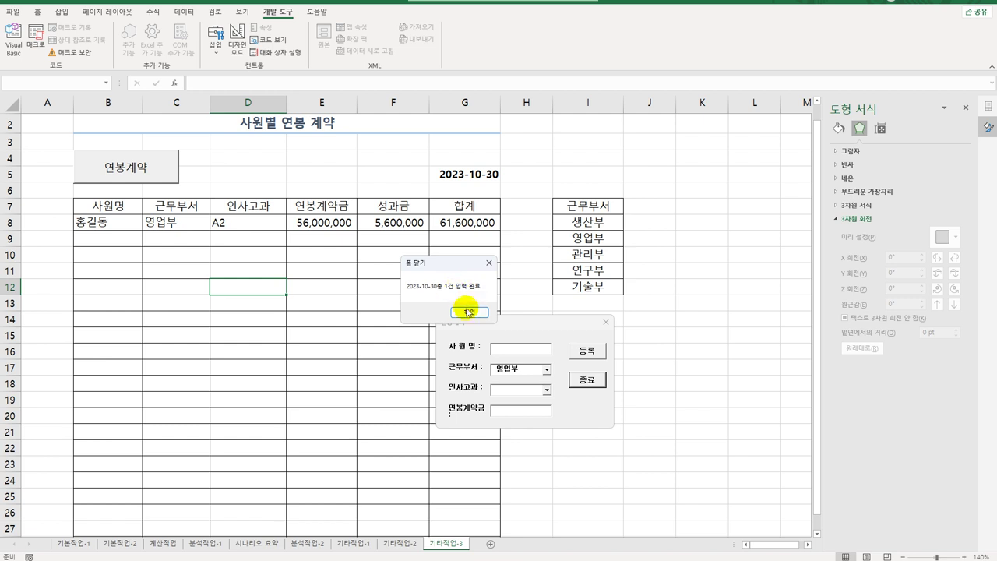
click(470, 313)
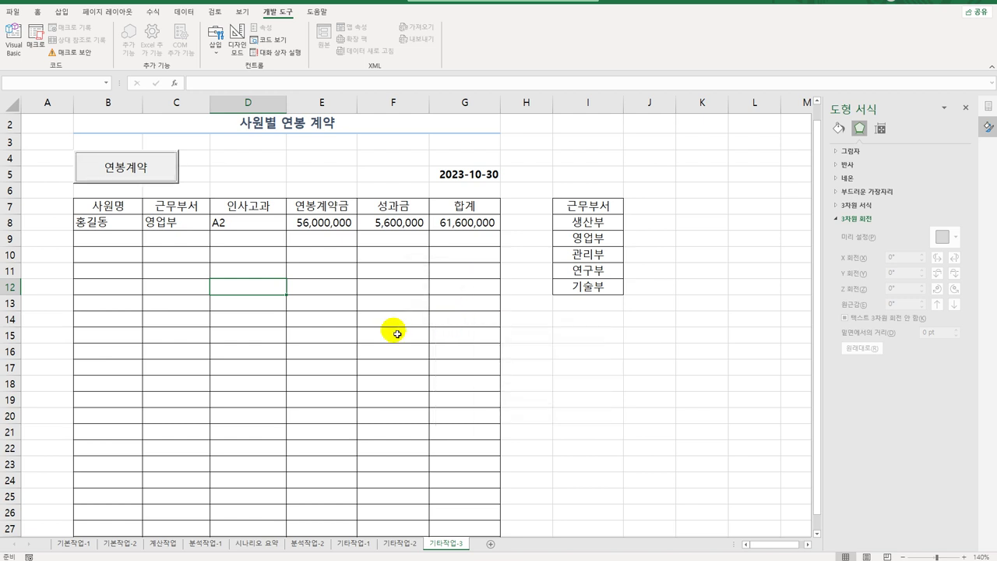
Look up the 인사고과 combo box's name in the 연봉계약 form design and reopen the 등록 button's code.
click(11, 43)
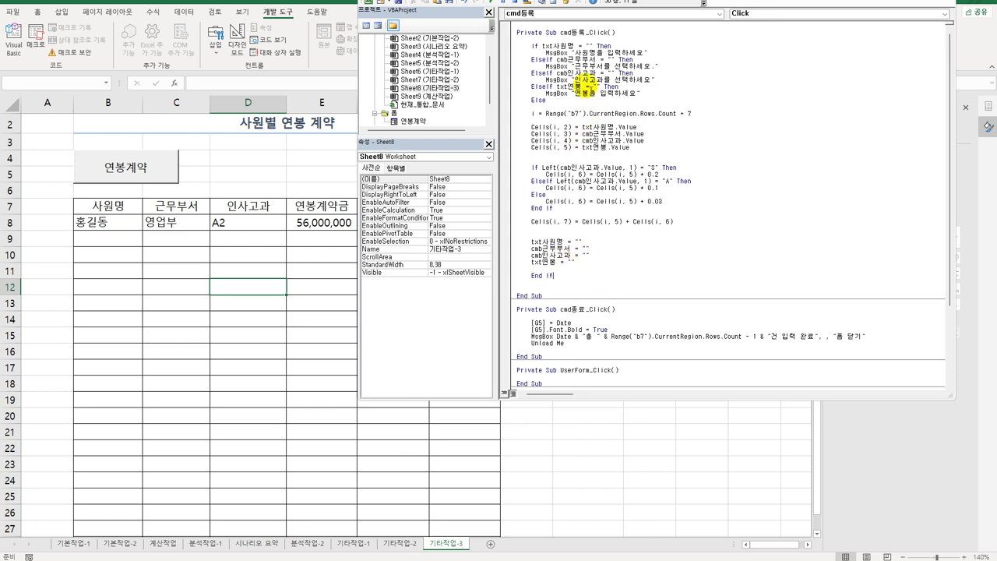
click(573, 262)
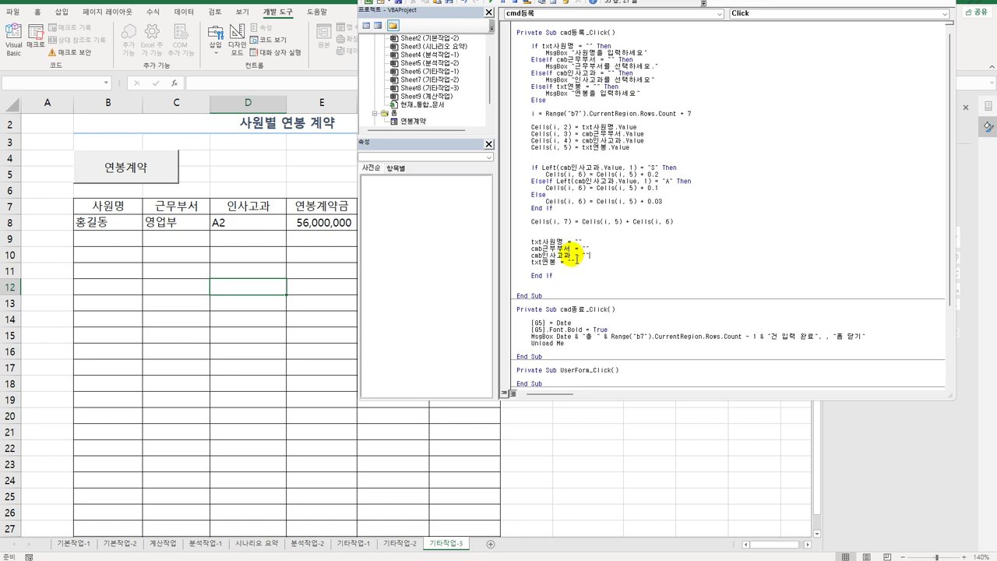
double_click(415, 122)
click(563, 85)
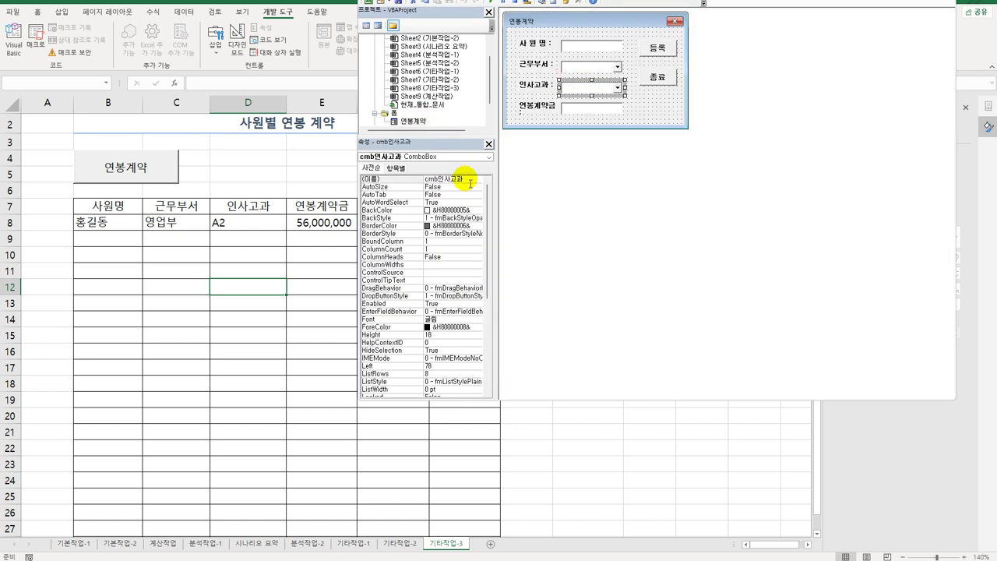
click(398, 179)
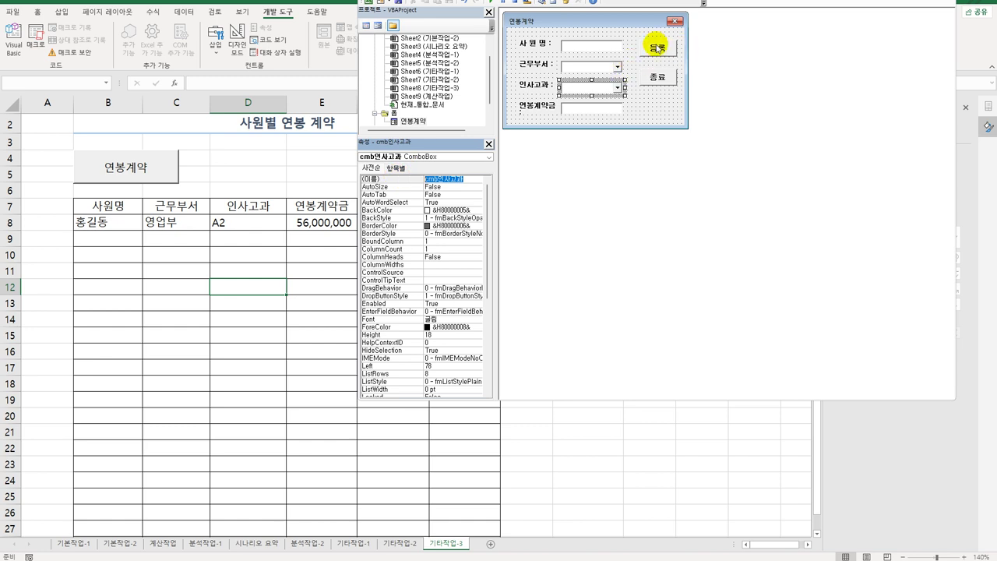
double_click(656, 47)
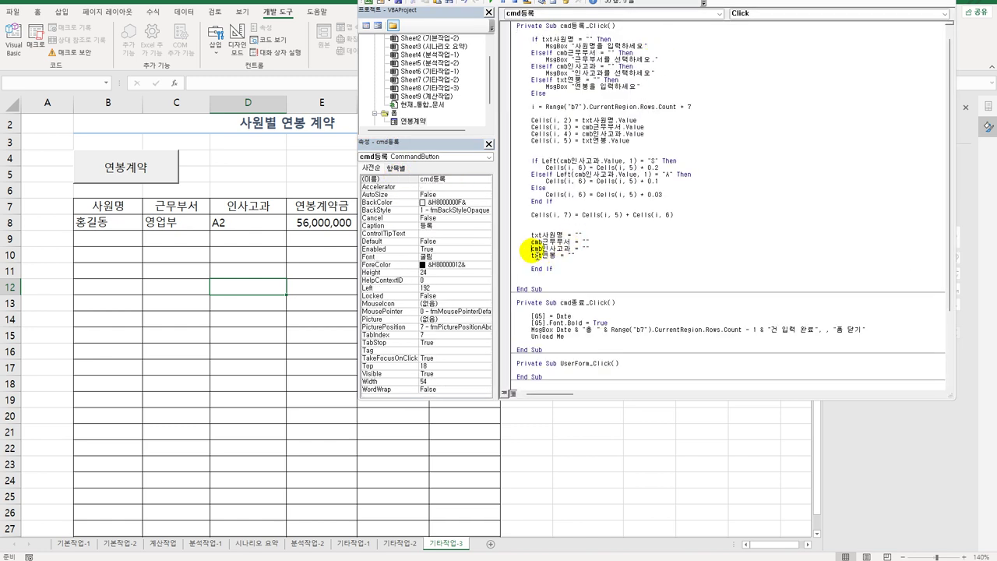
Review the field-reset lines in the 등록 procedure, particularly cmb인사고과, and return to the 기타작업-3 worksheet.
drag(530, 248, 572, 250)
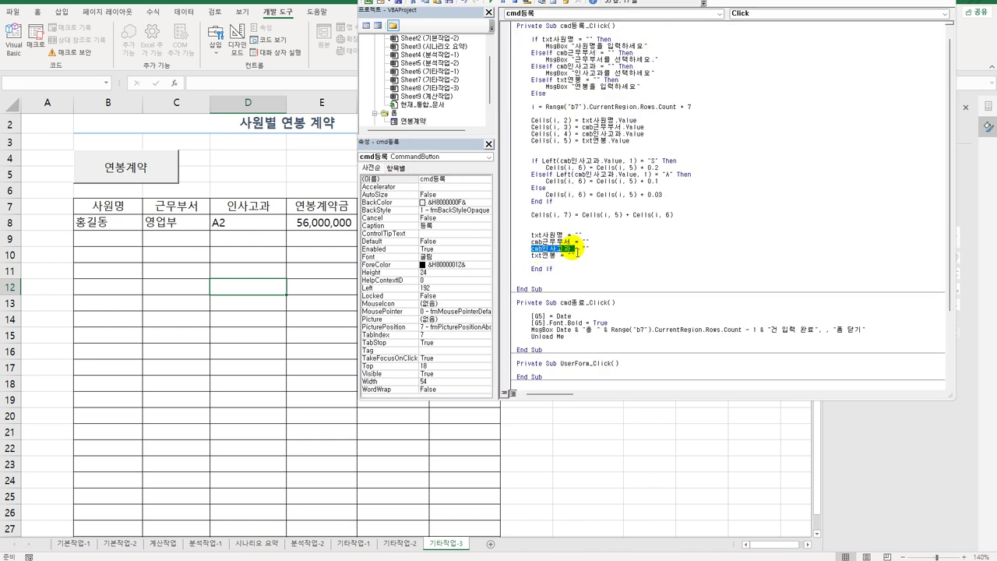
key(Right)
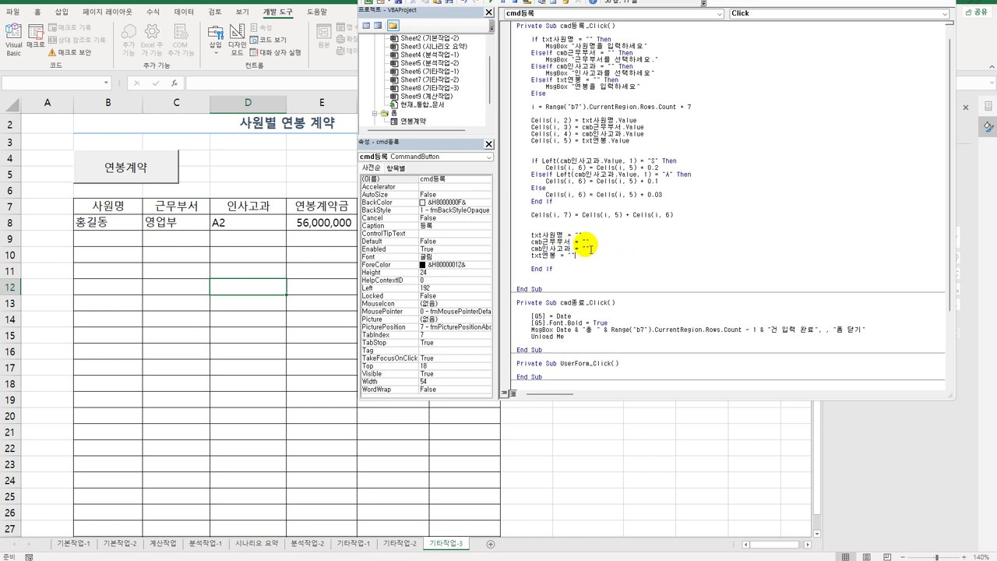
click(577, 228)
click(579, 242)
click(584, 250)
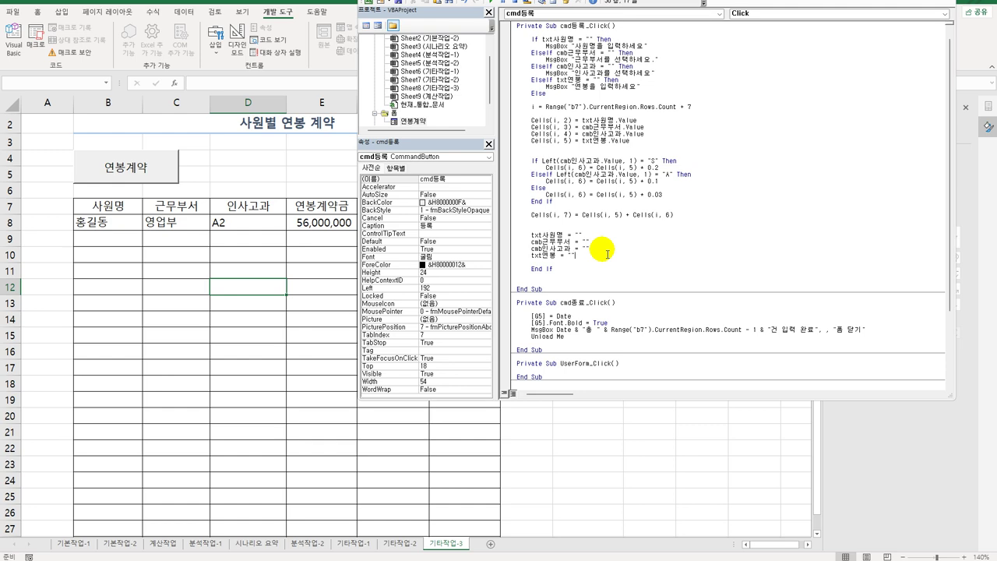
key(alt+F11)
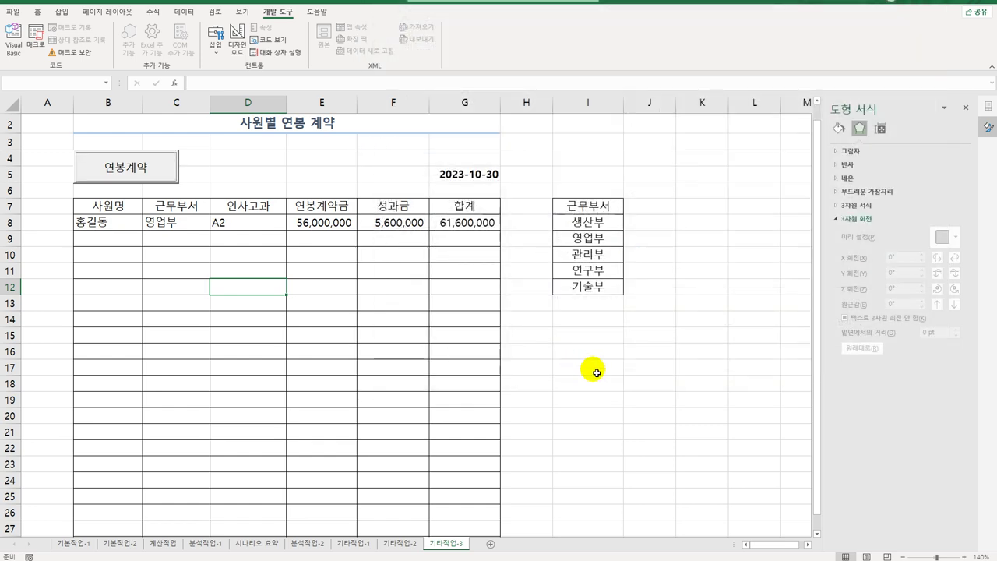
click(588, 366)
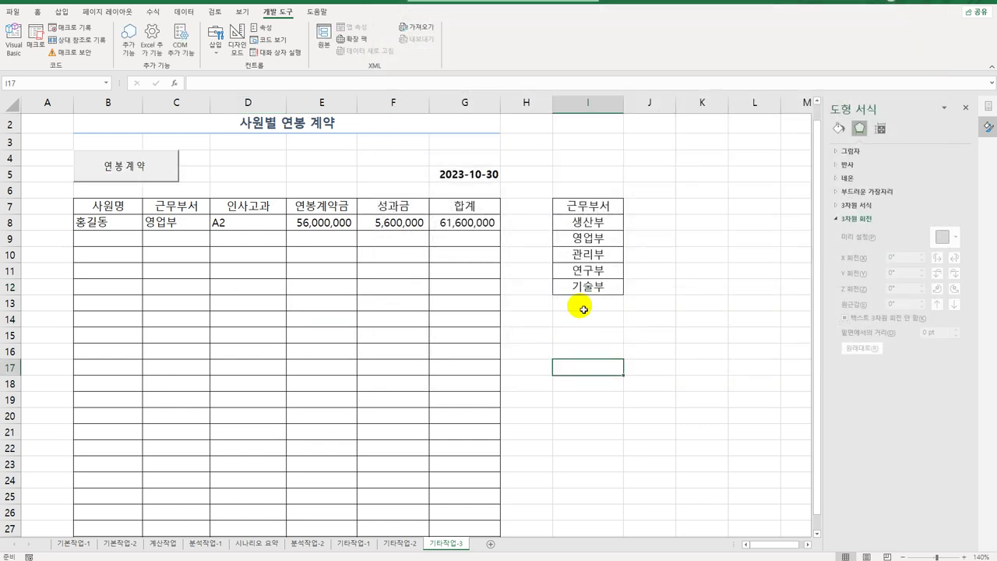